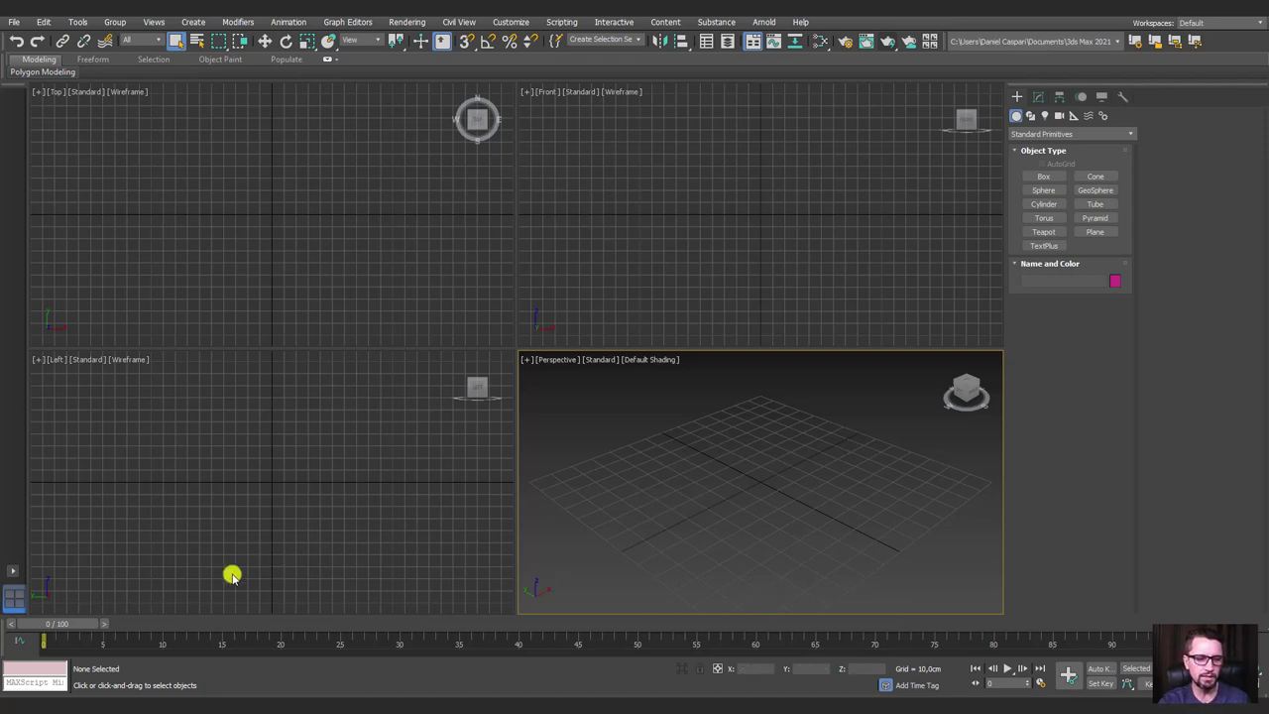
Switch to the browser and scroll through the Google Images results for 'mesinha lateral' side tables.
click(139, 663)
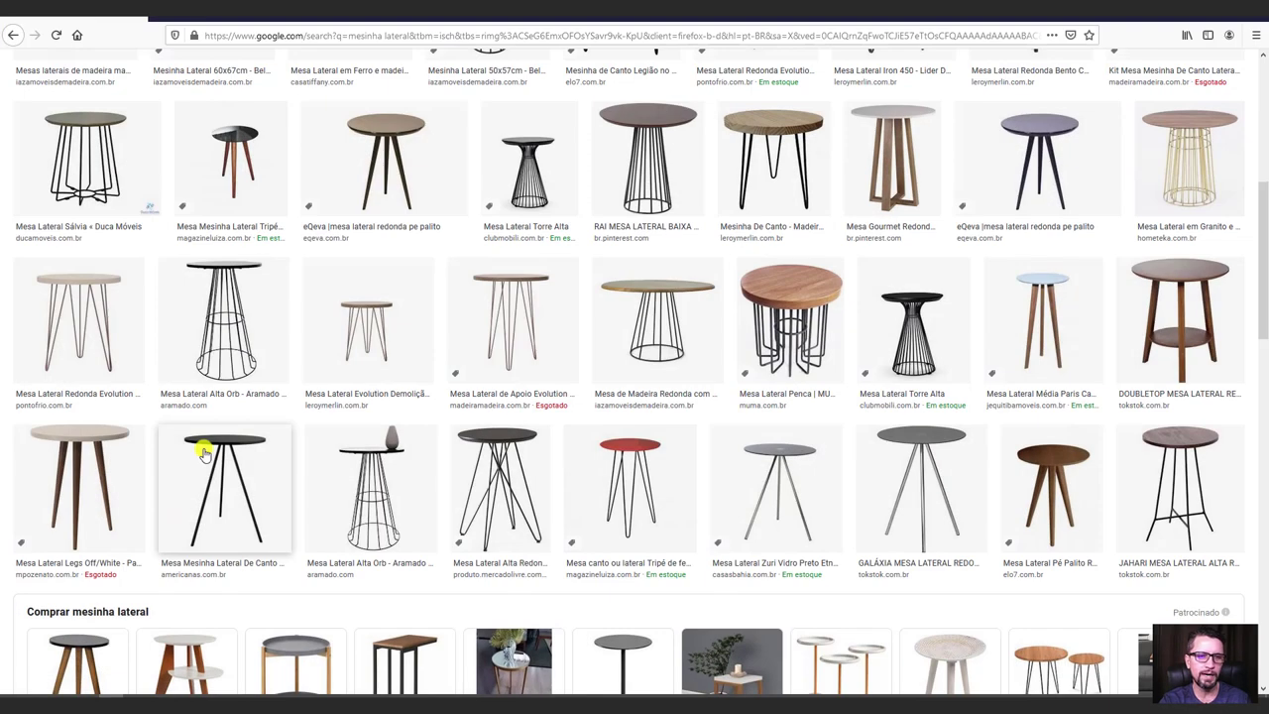
scroll(203, 452, up, 2)
scroll(204, 367, up, 3)
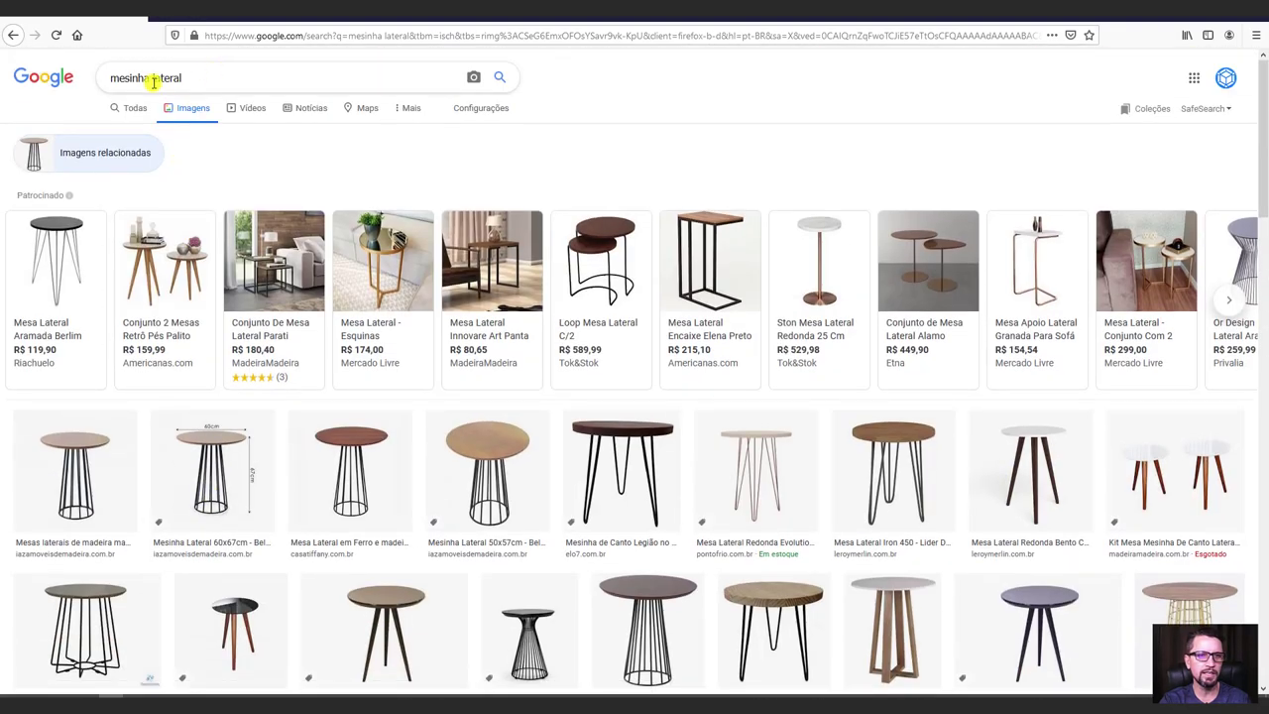
triple_click(154, 84)
click(648, 66)
scroll(753, 139, down, 3)
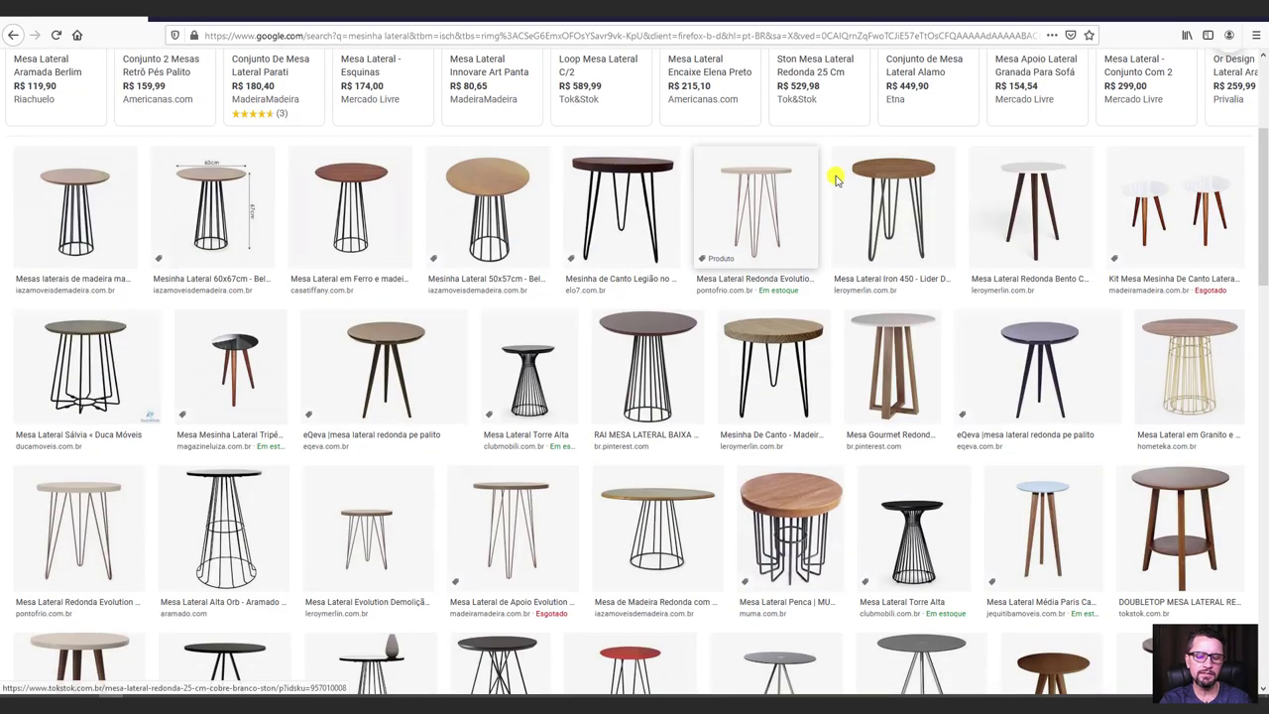
scroll(758, 578, down, 1)
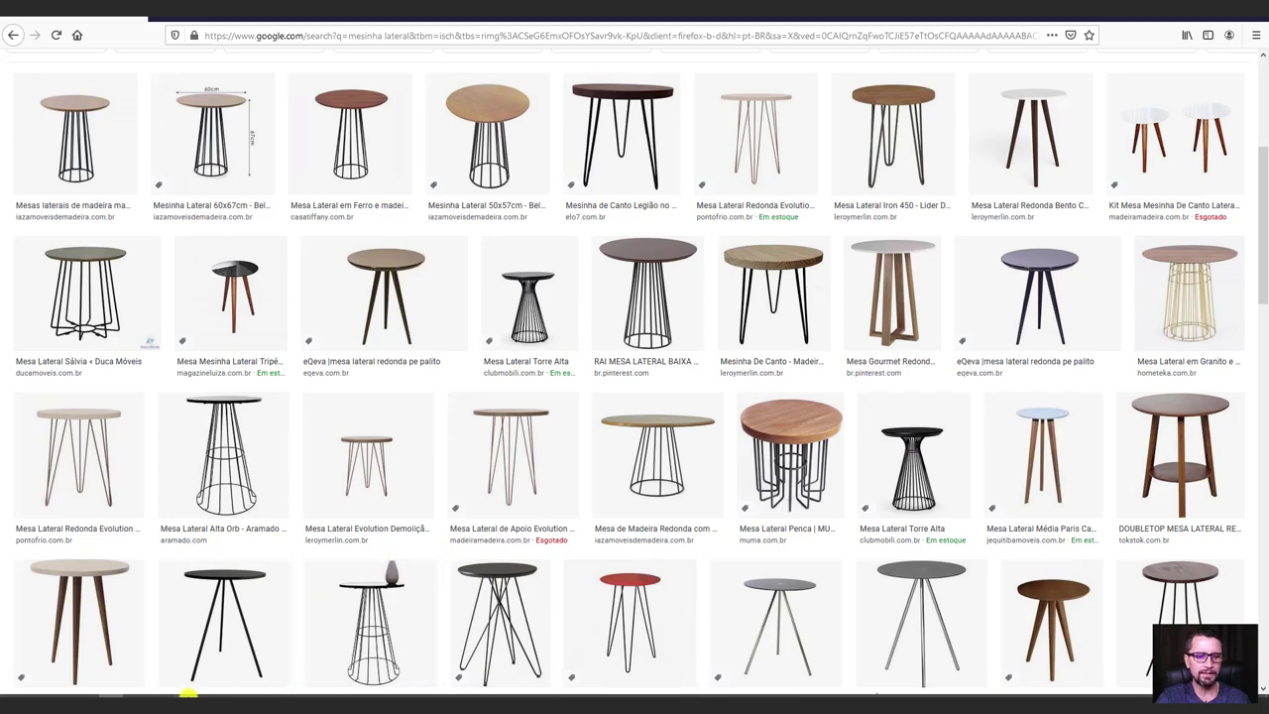
Draw a square plane in the Front viewport with 1 length and 1 width segment.
click(188, 693)
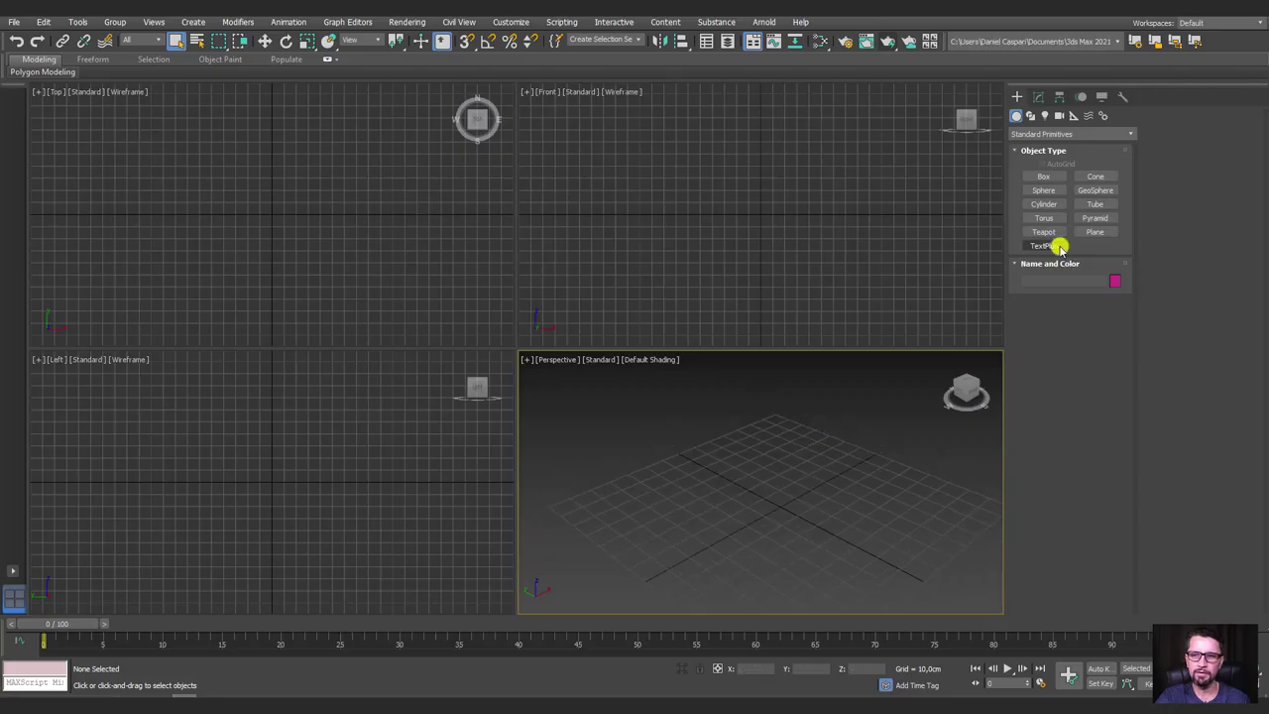
click(1095, 231)
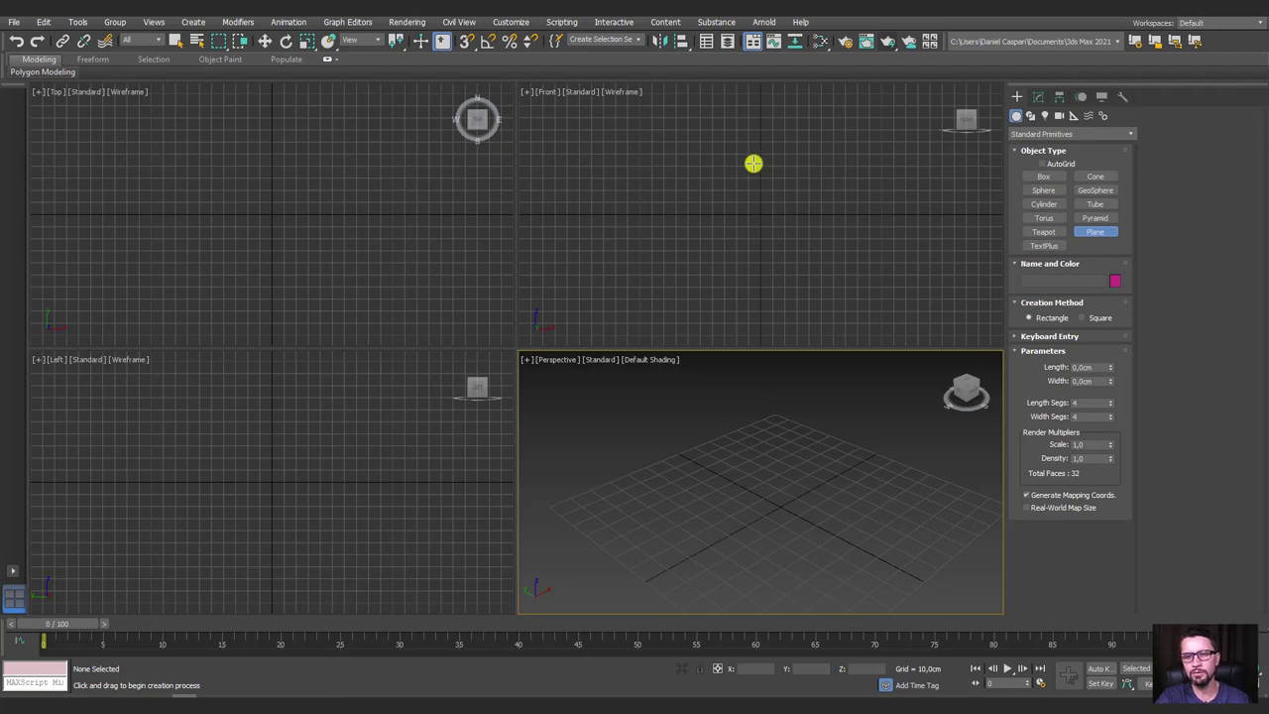
drag(758, 158, 812, 212)
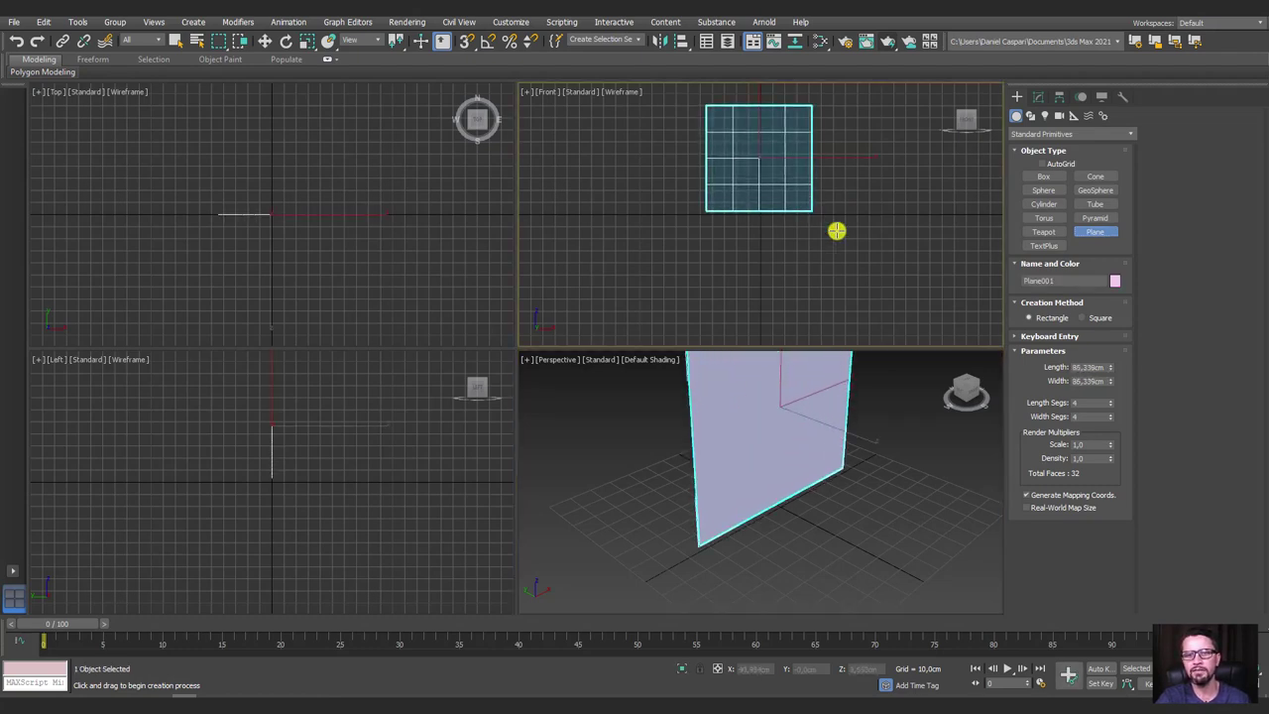
right_click(1110, 403)
right_click(1111, 416)
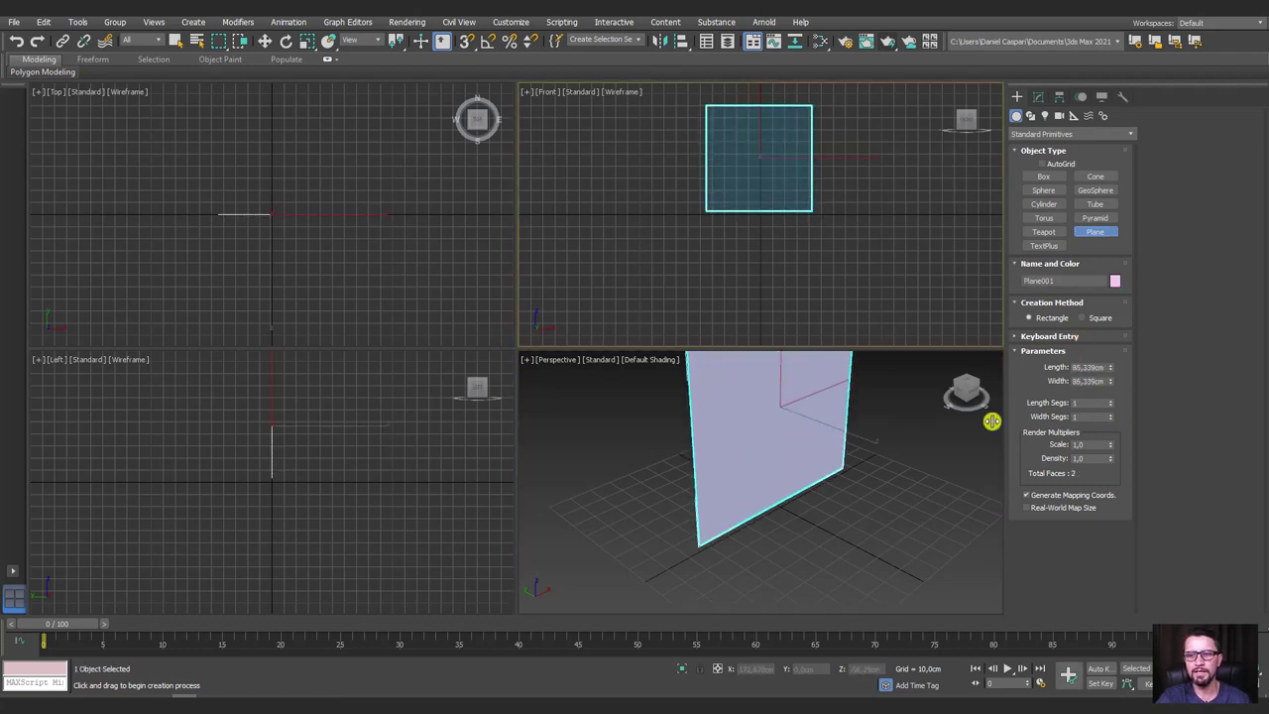
middle_drag(937, 408, 932, 472)
scroll(932, 472, down, 3)
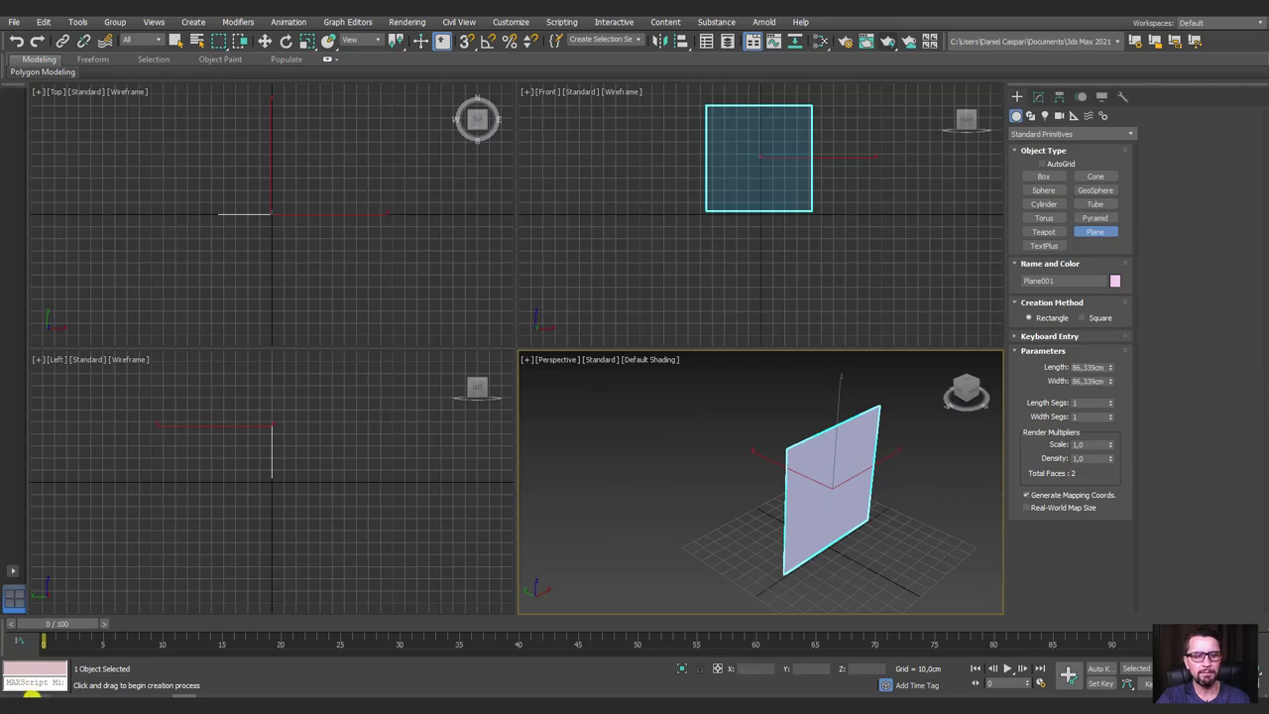
Drag the Mesinha lateral Belmont image from the folder onto the plane as its texture.
click(210, 615)
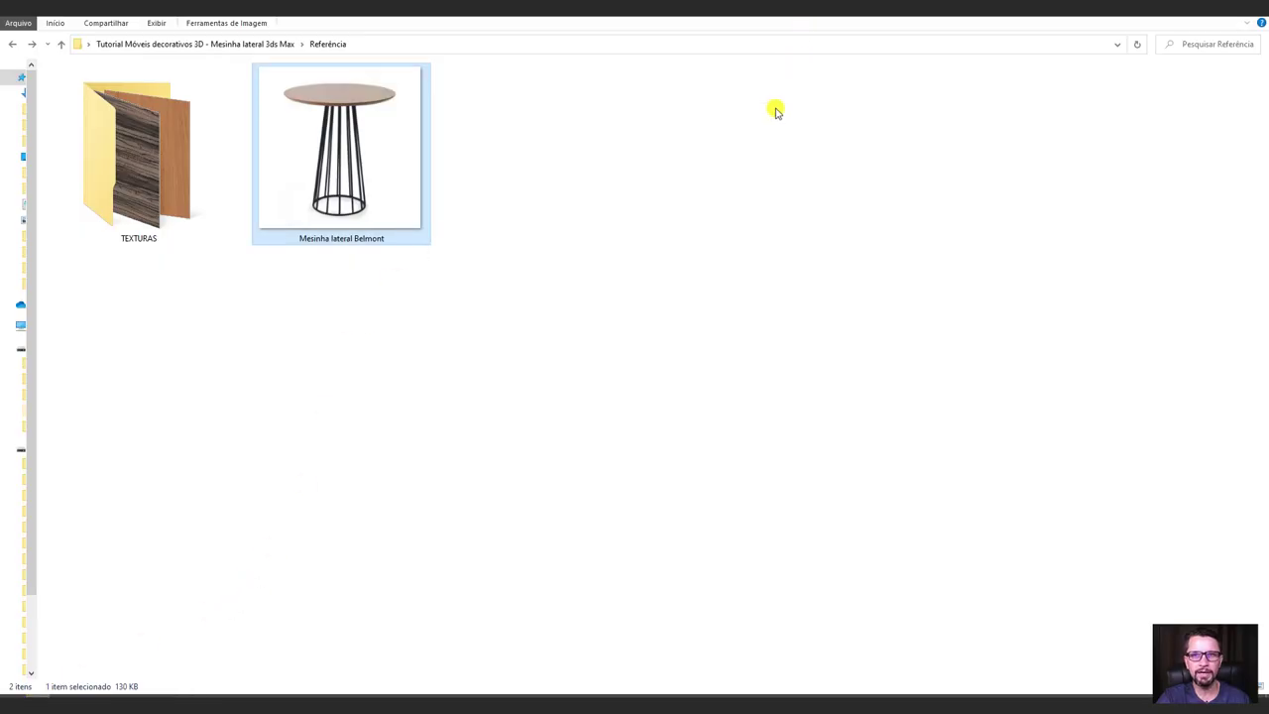
click(1230, 14)
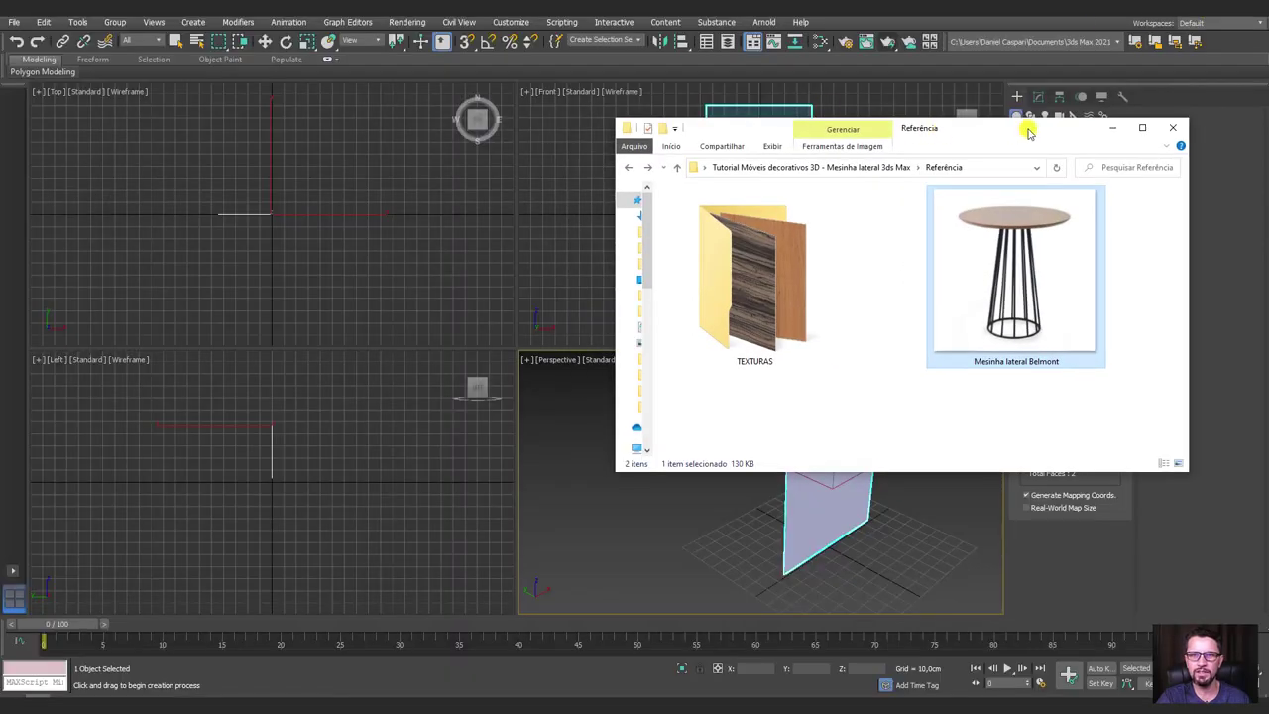
drag(1029, 132, 431, 103)
drag(396, 282, 817, 480)
click(863, 508)
Move the Belmont reference plane up to Y 128.085 cm, Z 46.448 cm above the grid.
alt+middle_drag(844, 505, 867, 529)
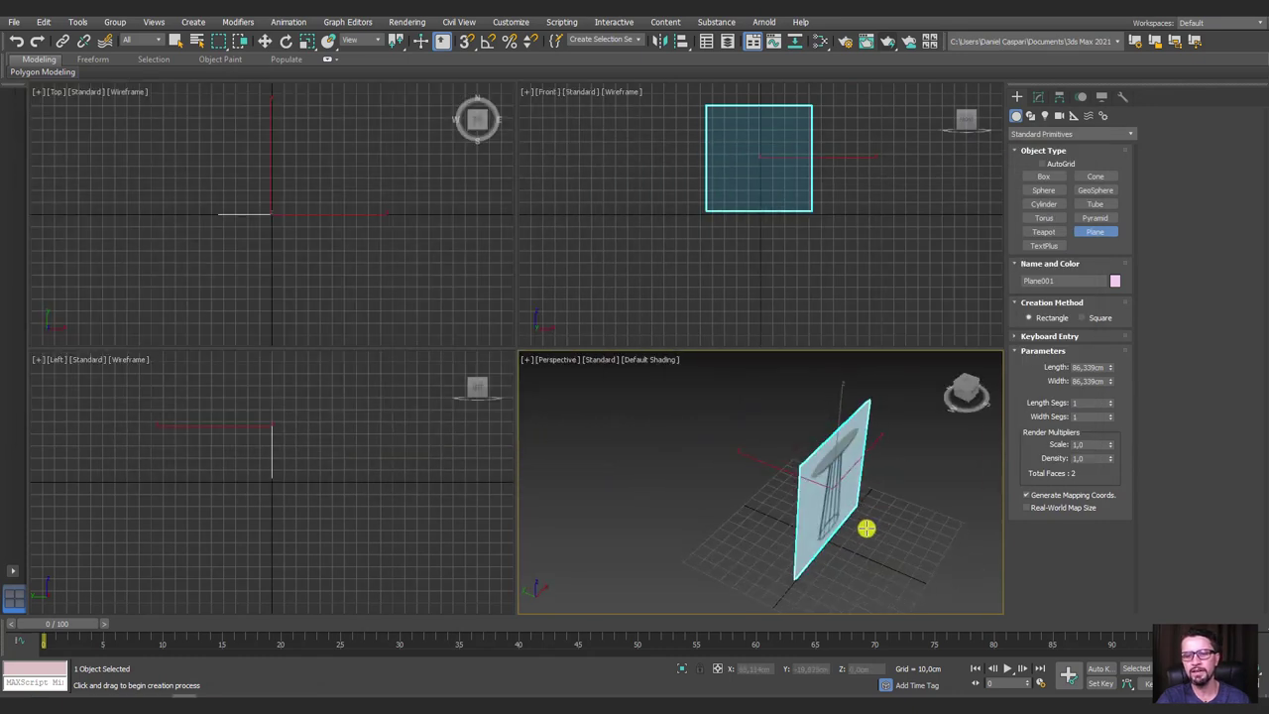
key(w)
drag(765, 465, 605, 432)
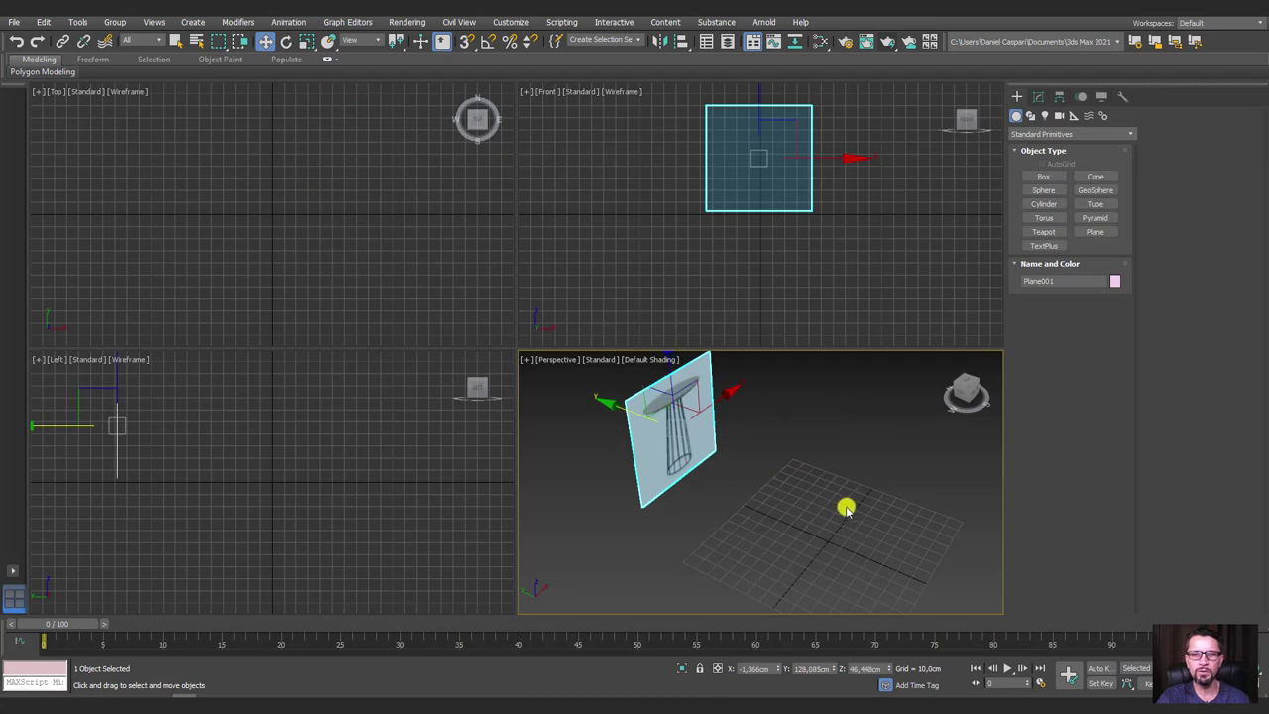
mouse_move(846, 508)
alt+middle_down()
mouse_move(744, 482)
mouse_move(883, 462)
alt+middle_up()
scroll(844, 440, up, 4)
scroll(844, 495, up, 2)
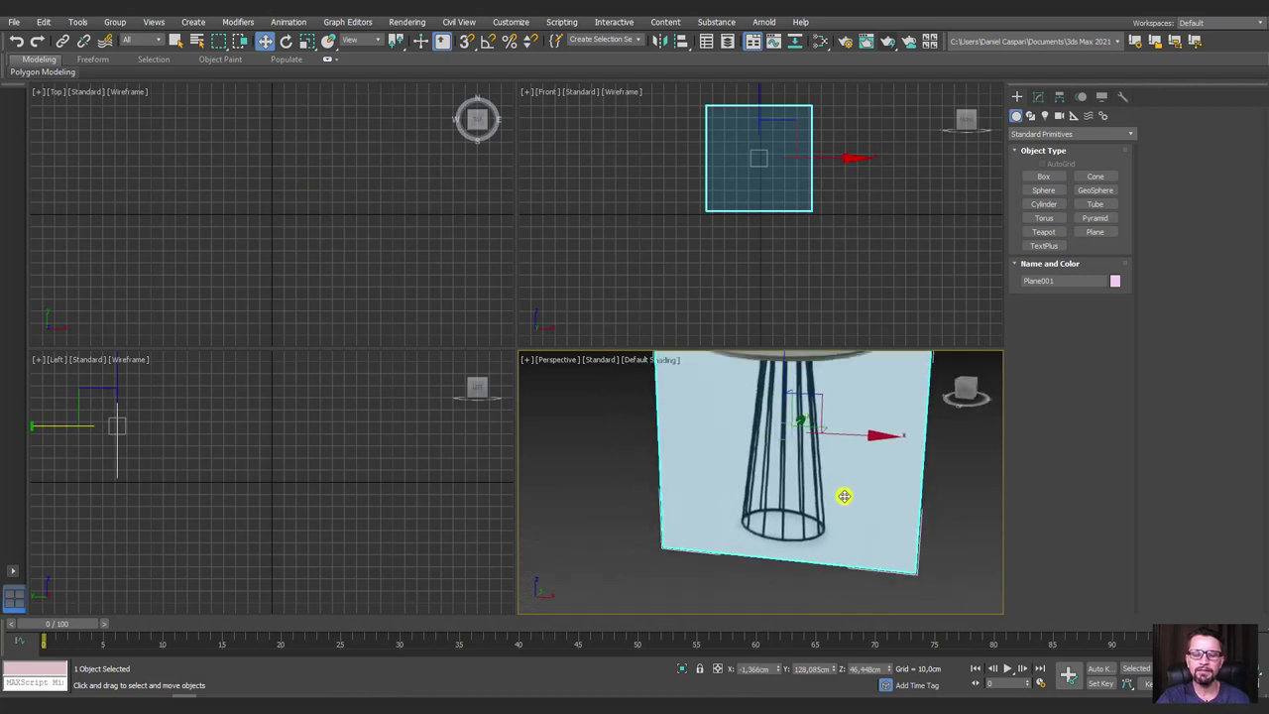
scroll(844, 496, down, 4)
scroll(848, 502, up, 2)
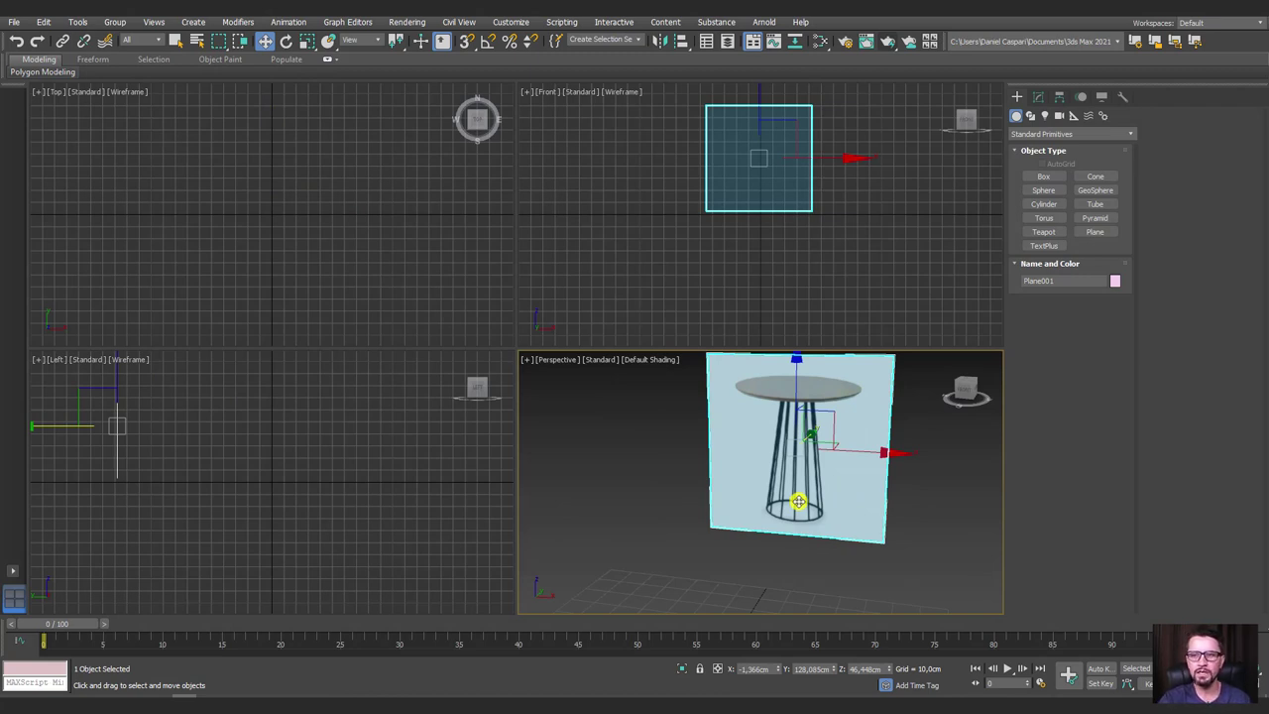
Draw a cylinder in front of the reference plane and display edged faces.
click(1043, 203)
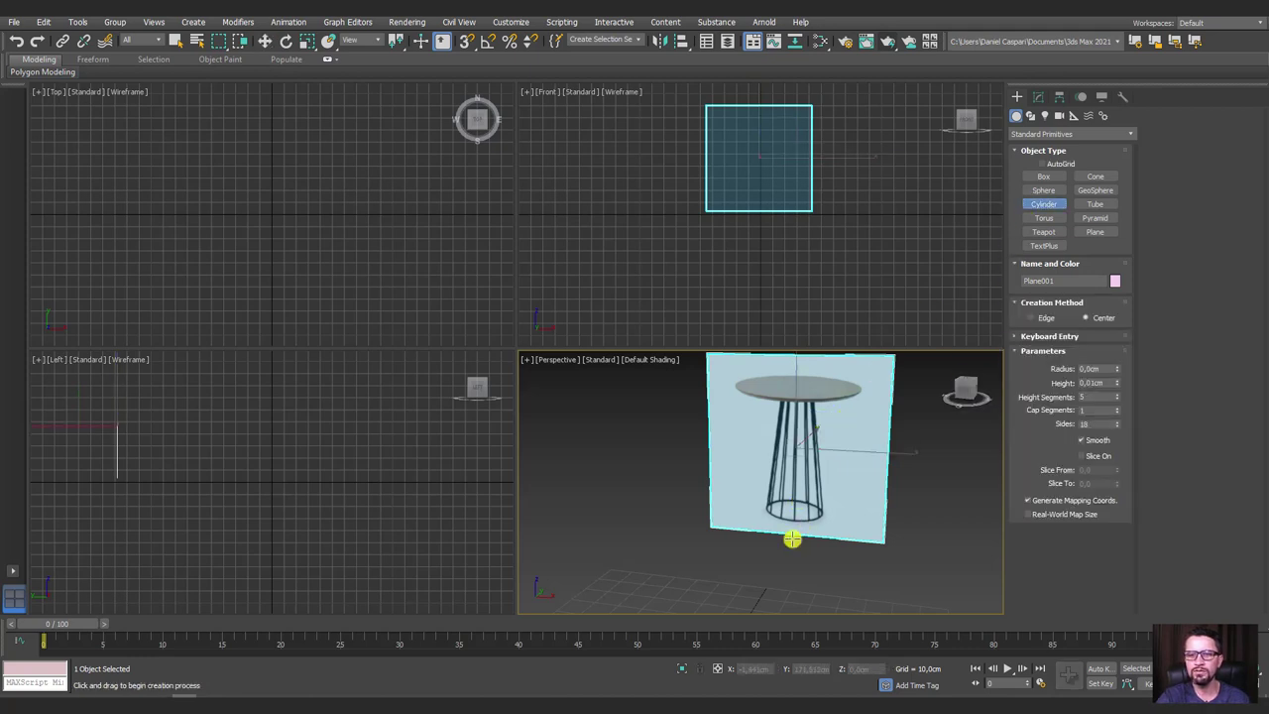
drag(766, 570, 787, 575)
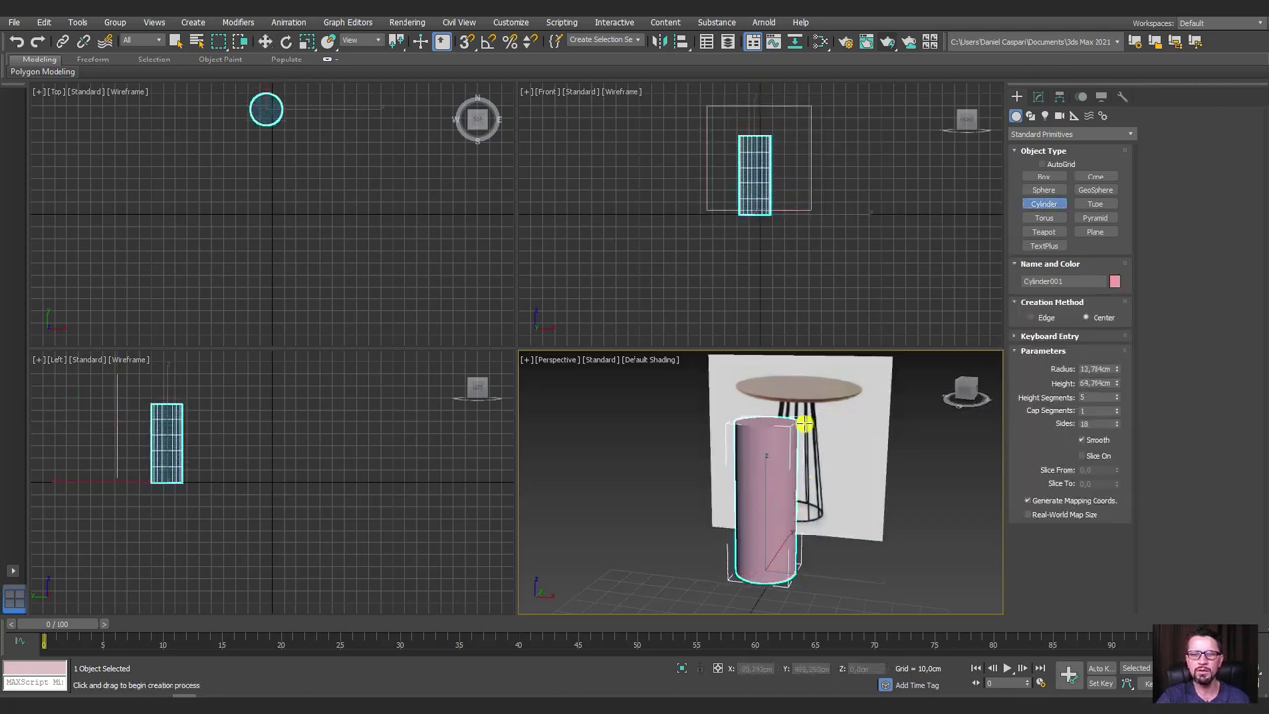
click(801, 428)
key(w)
mouse_move(810, 453)
alt+middle_down()
mouse_move(771, 462)
mouse_move(750, 406)
mouse_move(868, 448)
mouse_move(864, 490)
mouse_move(731, 445)
mouse_move(836, 467)
alt+middle_up()
scroll(769, 463, up, 3)
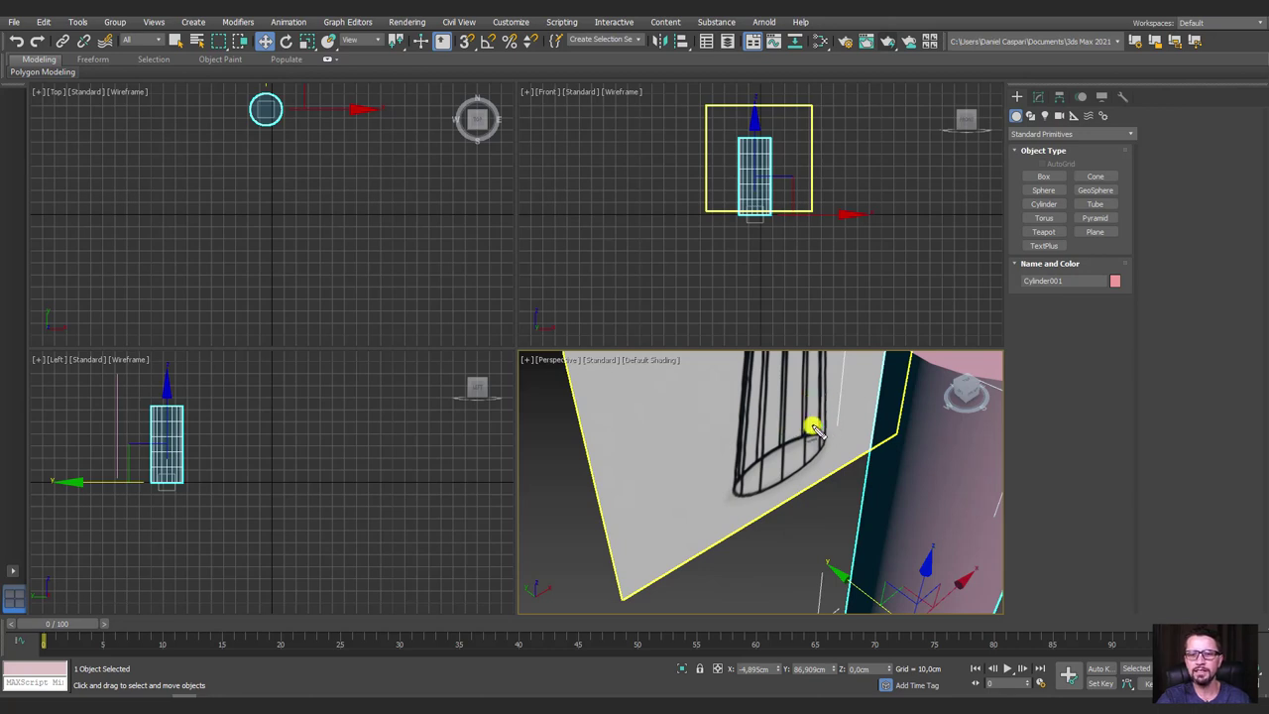
scroll(813, 416, down, 5)
middle_drag(836, 411, 749, 441)
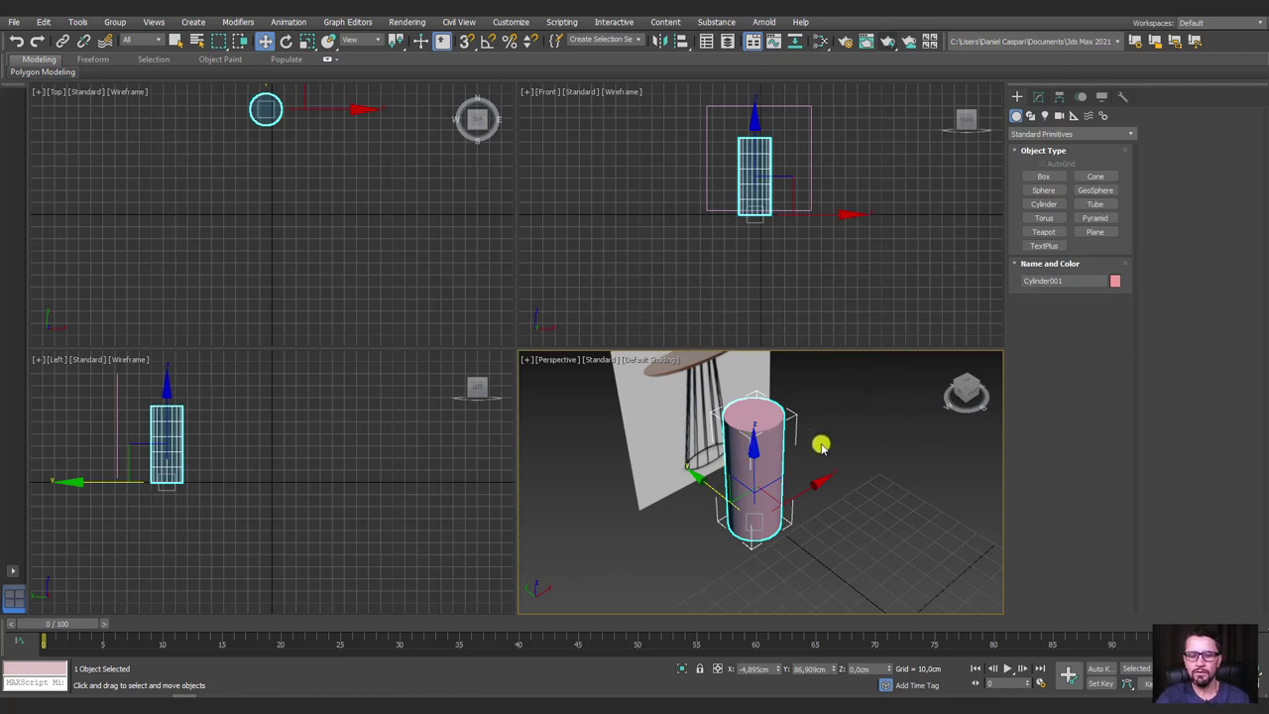
key(F4)
Give the cylinder 1 height segment and 12 sides.
click(1038, 97)
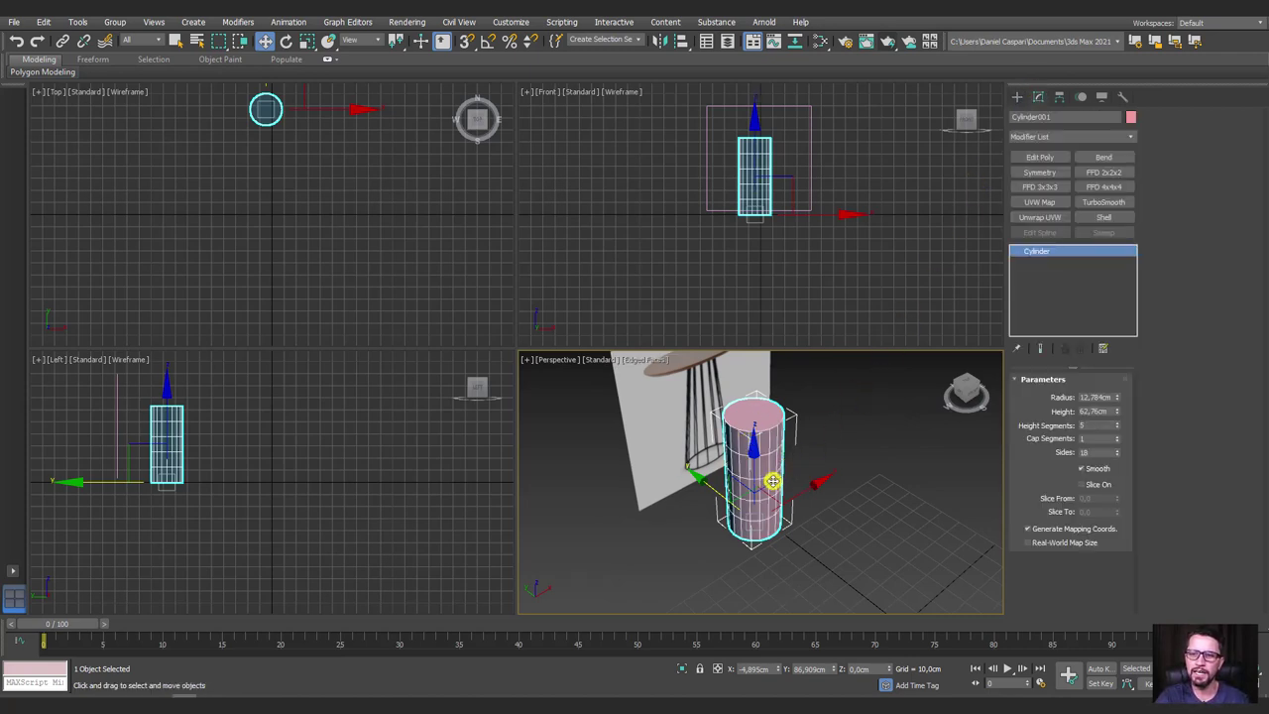
middle_drag(773, 473, 823, 428)
right_click(1117, 426)
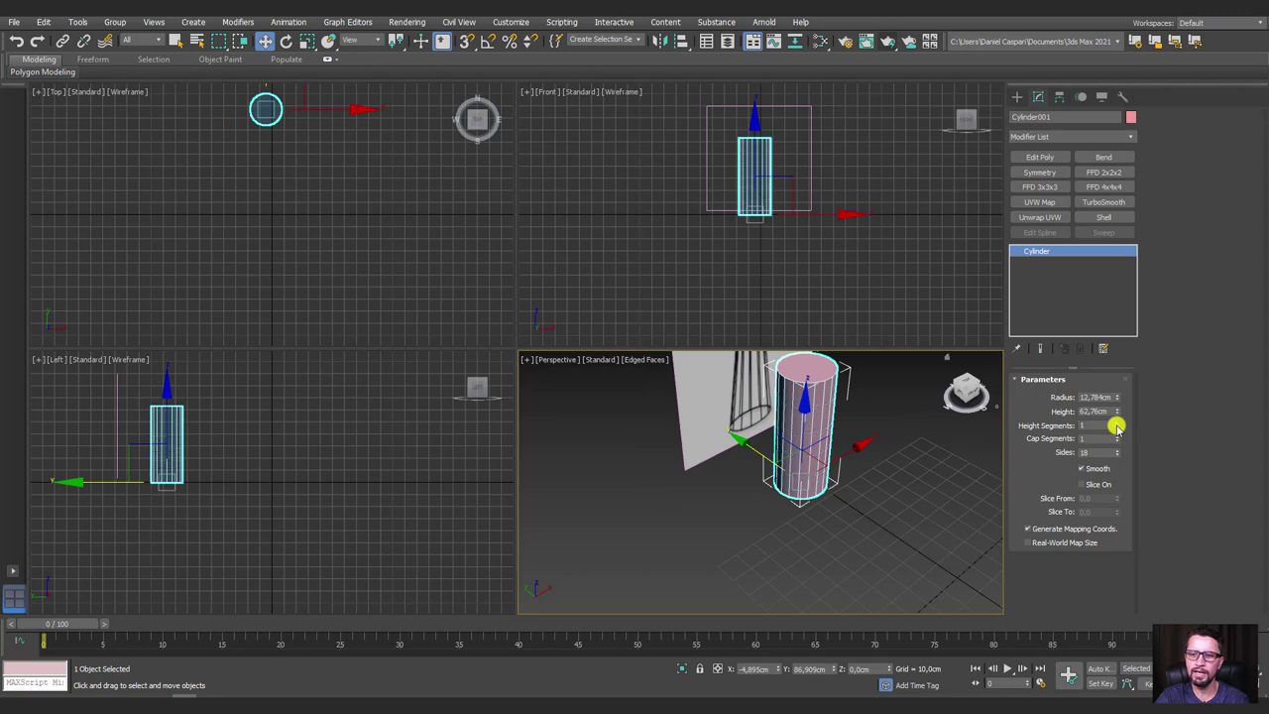
drag(1103, 452, 1056, 453)
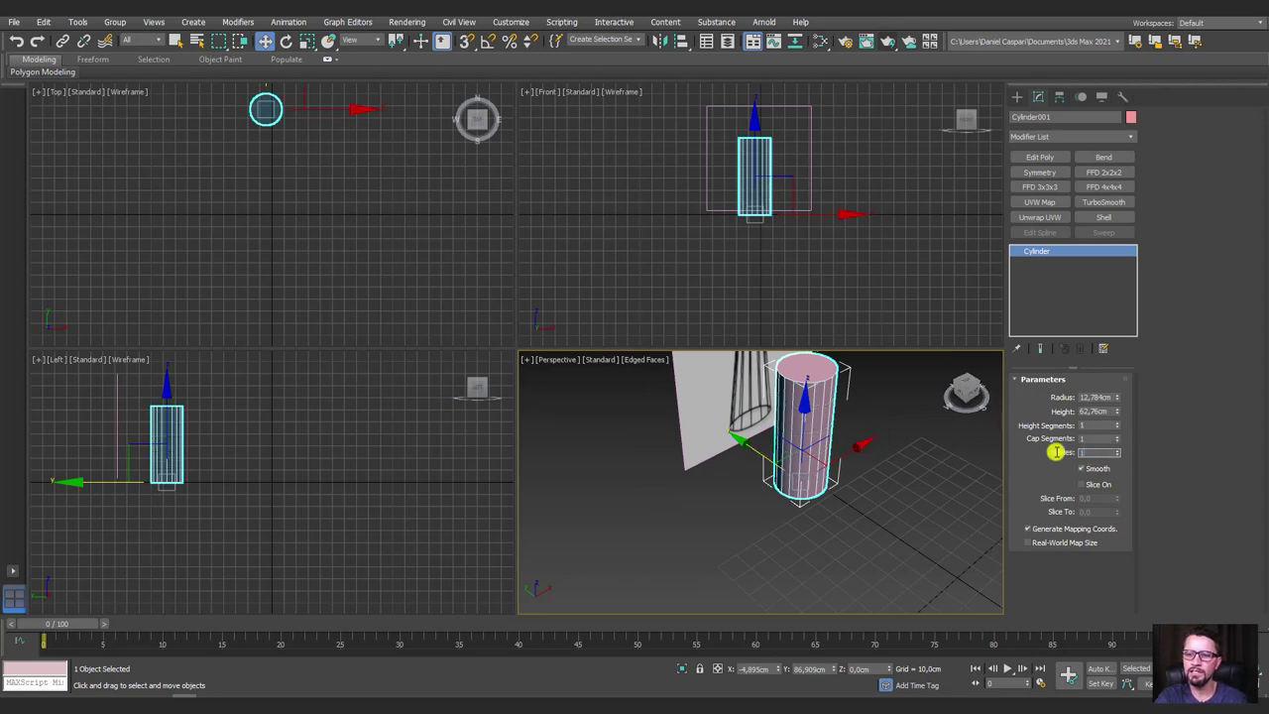
text(2)
key(Return)
Move the cylinder onto the reference plane, centred over the table's cage base.
alt+middle_drag(893, 454, 850, 486)
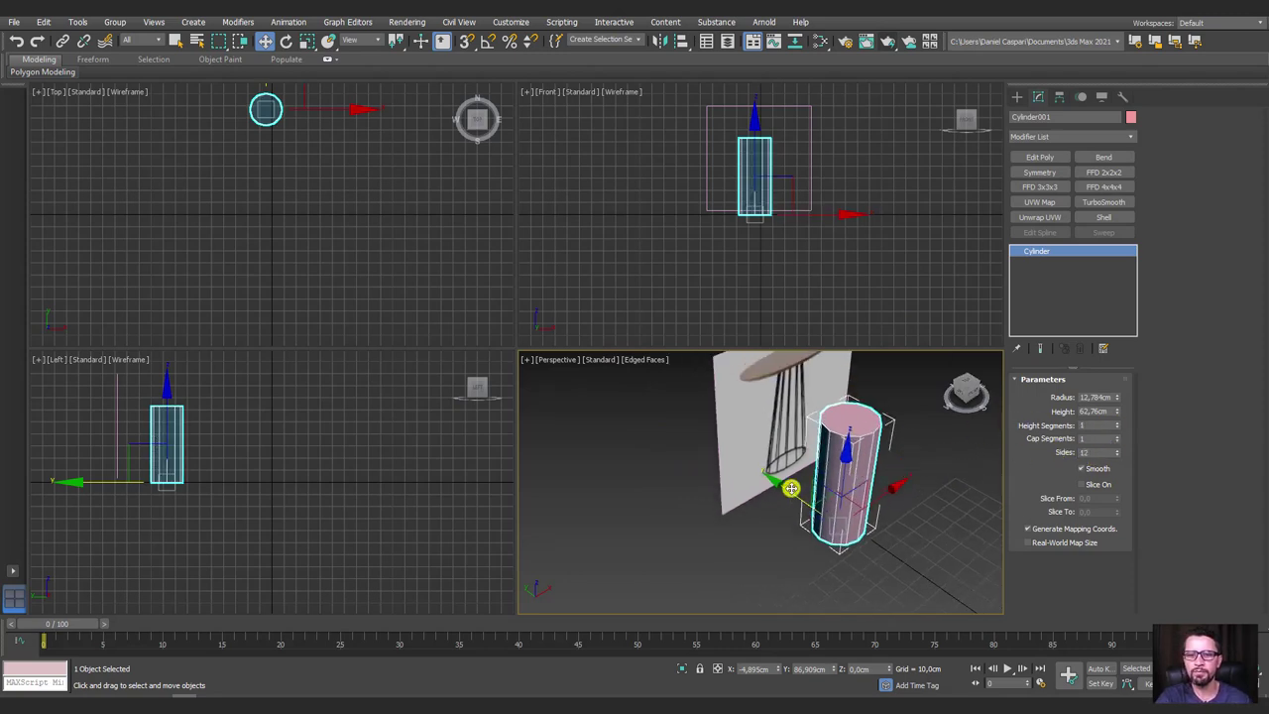
drag(791, 487, 839, 539)
mouse_move(839, 539)
middle_down()
mouse_move(802, 539)
mouse_move(777, 507)
mouse_move(680, 471)
middle_up()
drag(700, 487, 757, 504)
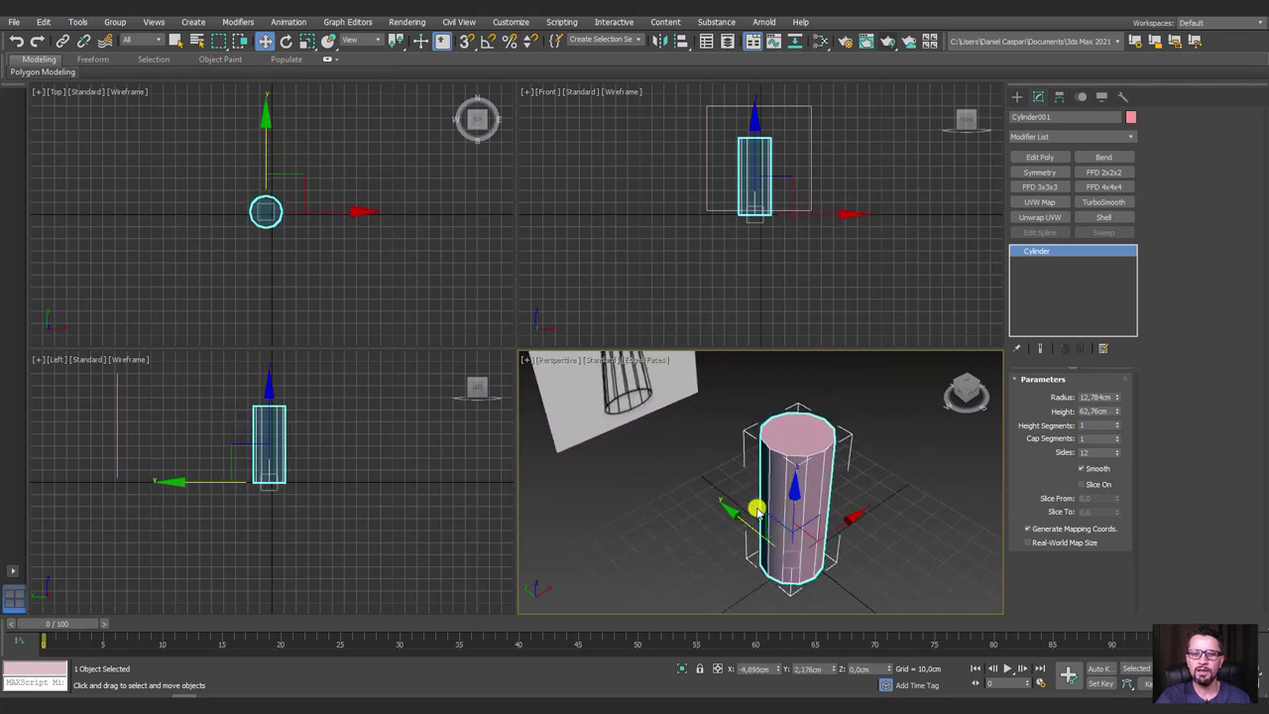
middle_drag(757, 504, 783, 525)
middle_drag(766, 229, 764, 287)
key(F3)
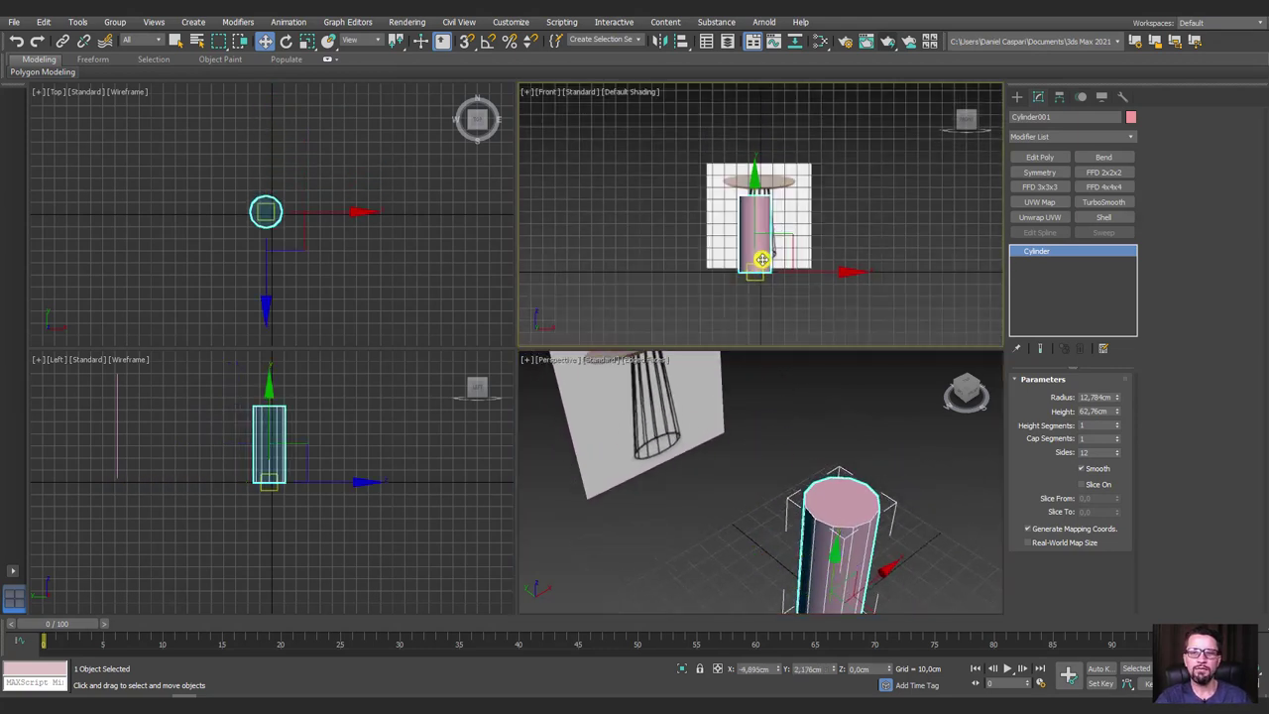
scroll(765, 247, up, 3)
mouse_move(779, 275)
mouse_down()
mouse_move(826, 214)
mouse_move(784, 227)
mouse_up()
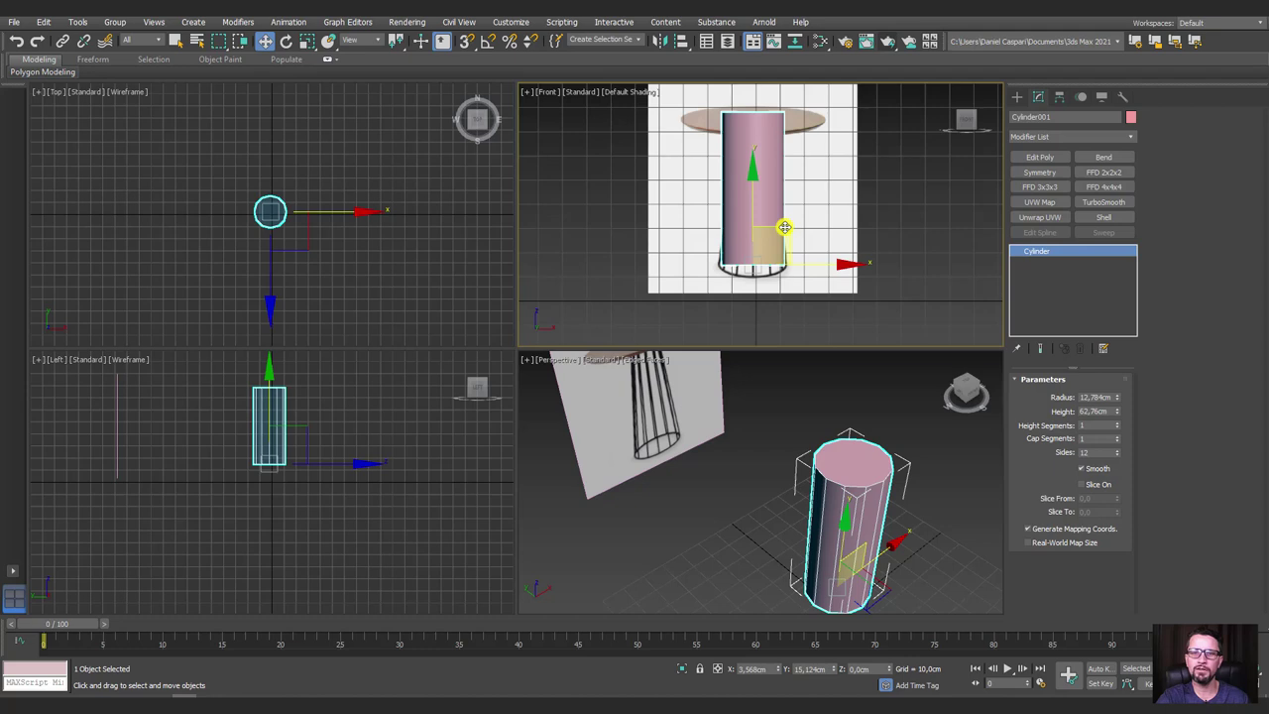
Set the cylinder radius to 14.351 cm and height to 50.25 cm to match the cage.
drag(1116, 397, 1115, 396)
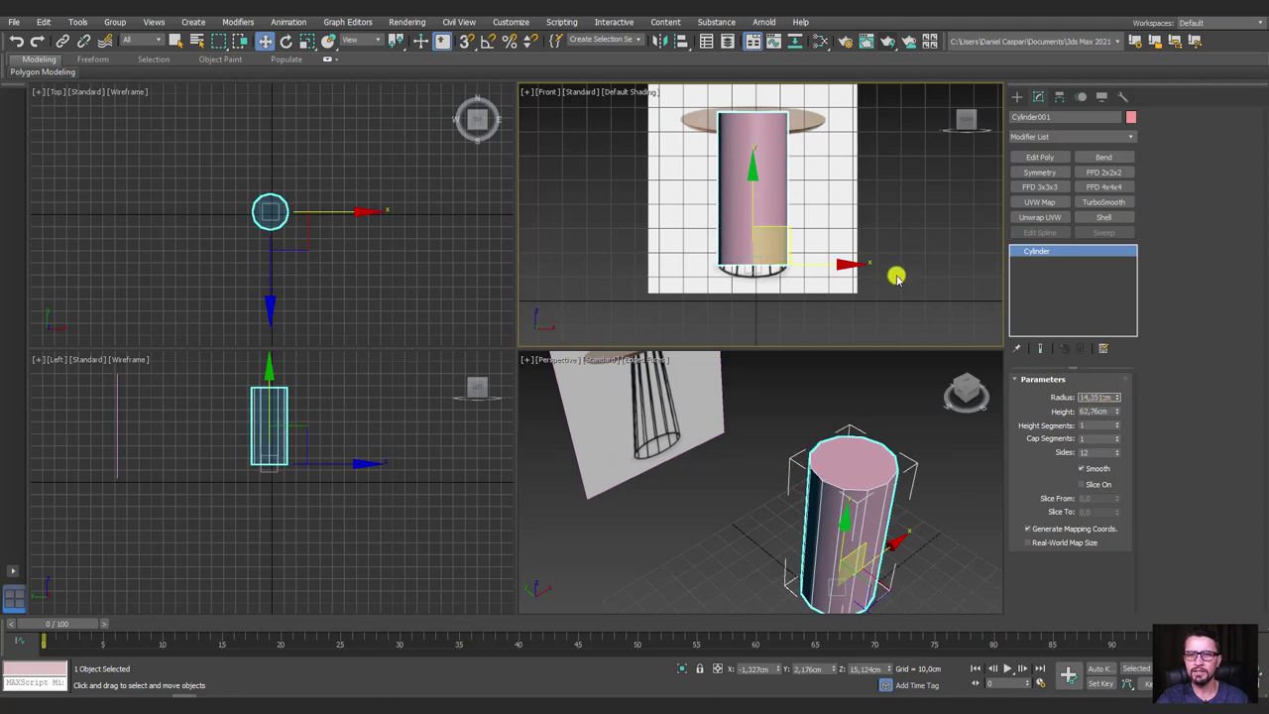
middle_drag(768, 158, 769, 180)
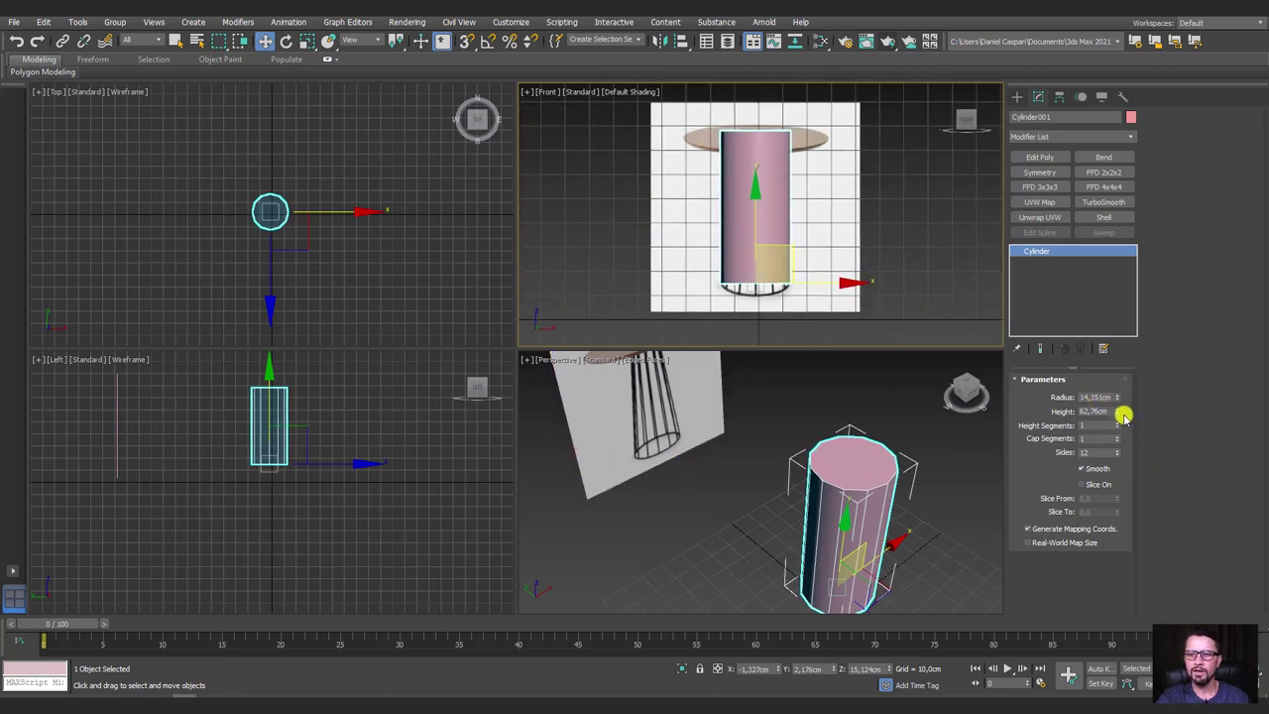
drag(1121, 412, 1120, 415)
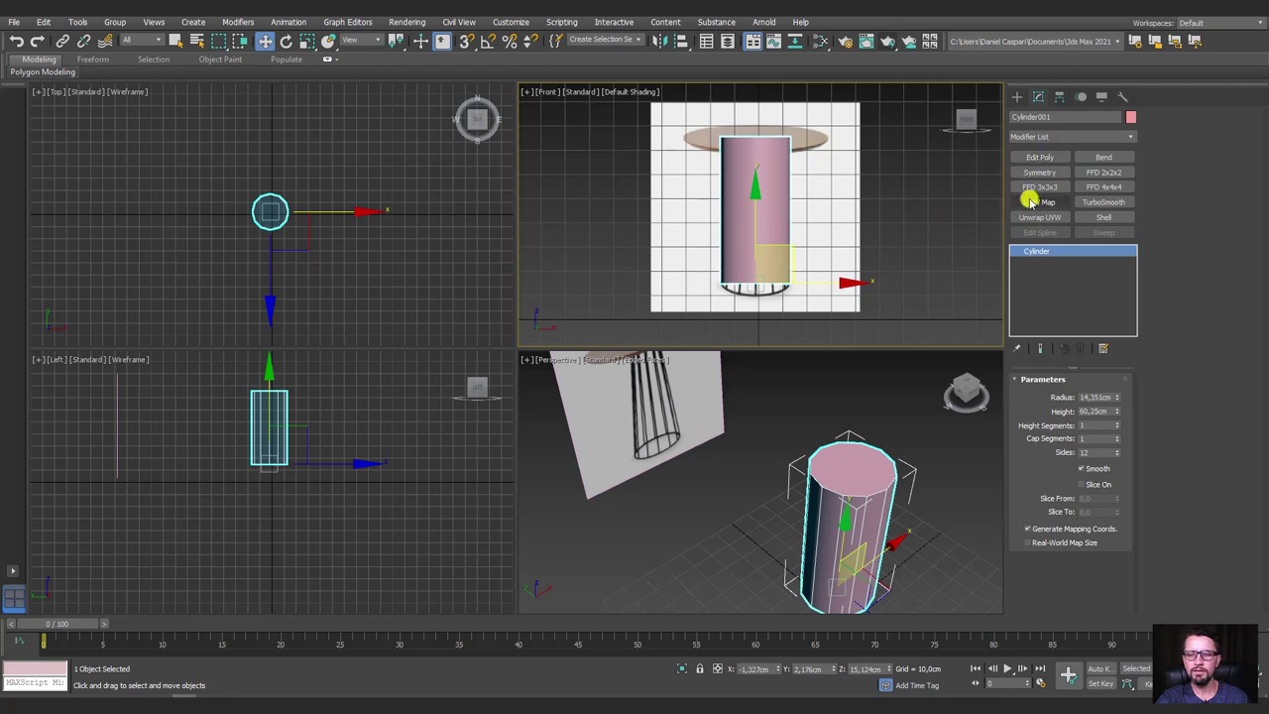
Add an Edit Poly modifier and scale the cylinder's top face down to taper it.
click(1031, 157)
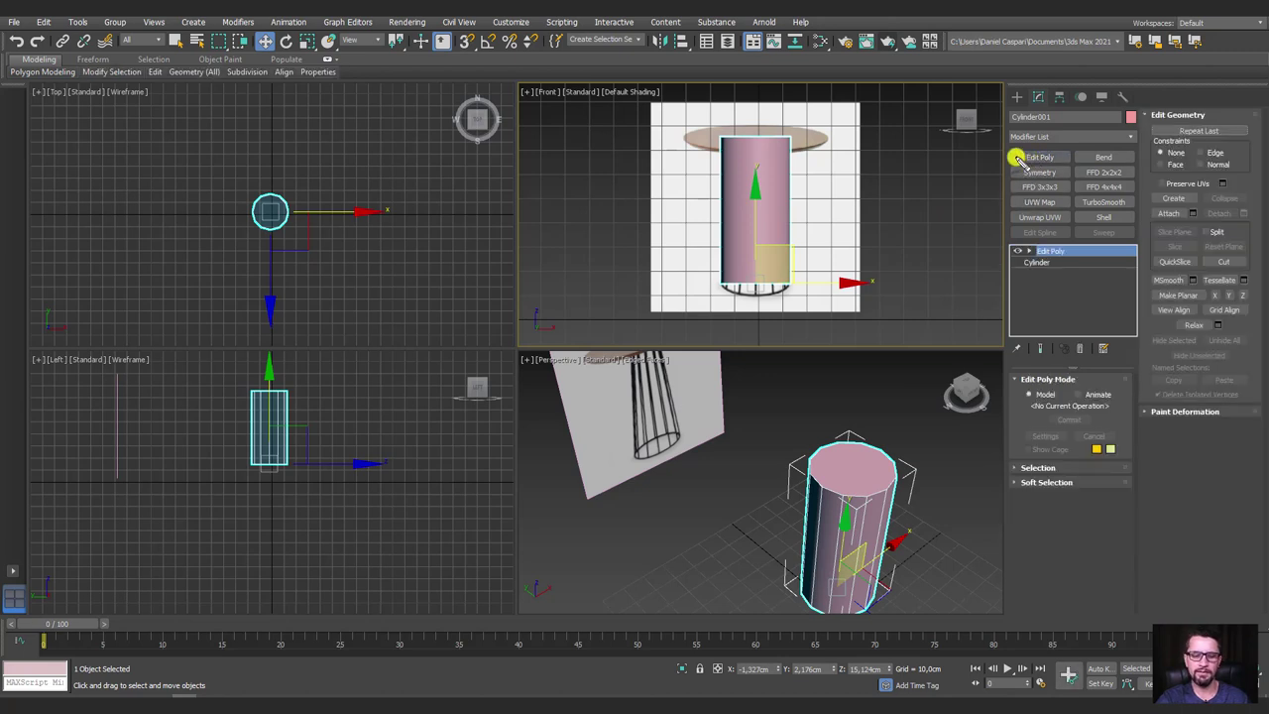
drag(1004, 143, 1143, 249)
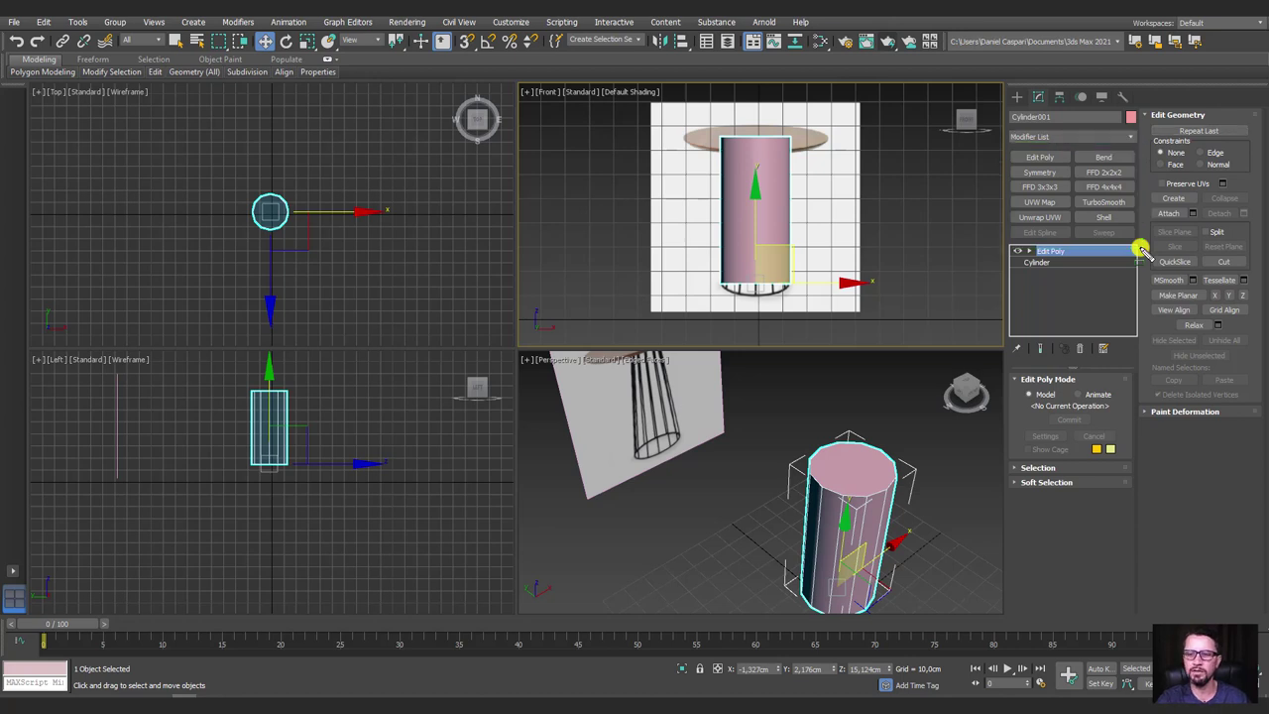
middle_drag(870, 469, 862, 468)
key(1)
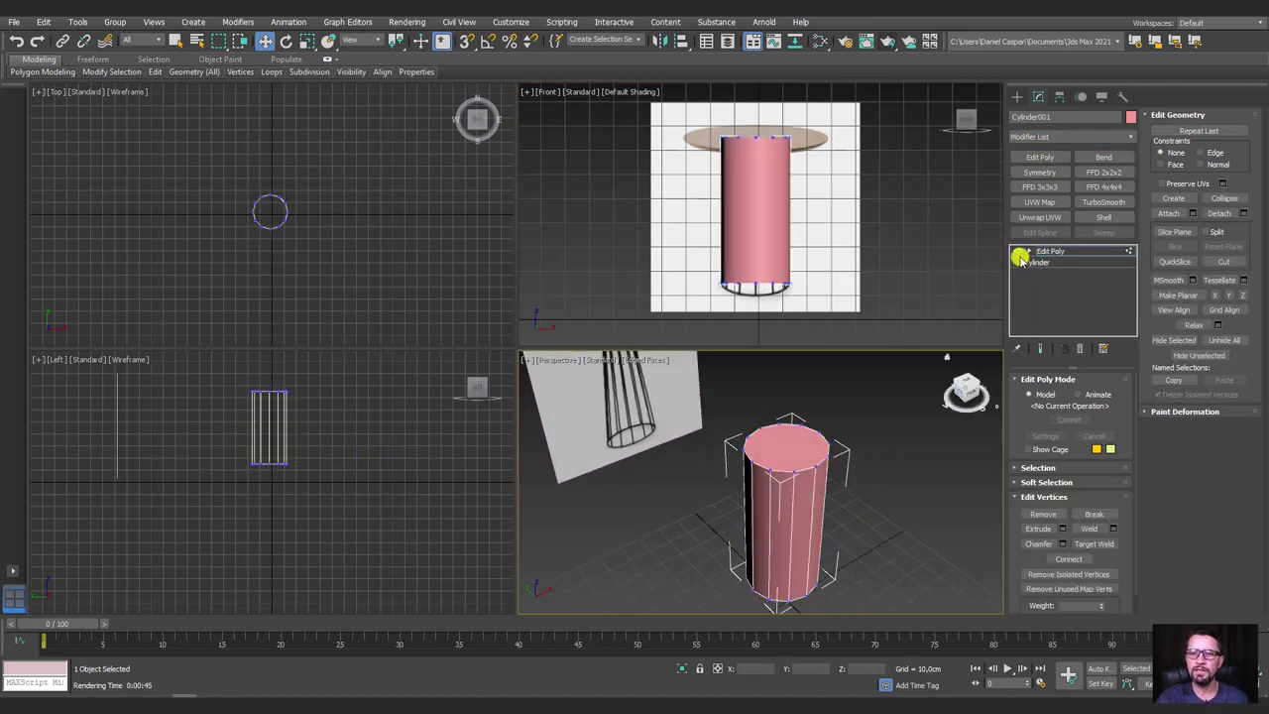
click(1029, 251)
click(1056, 295)
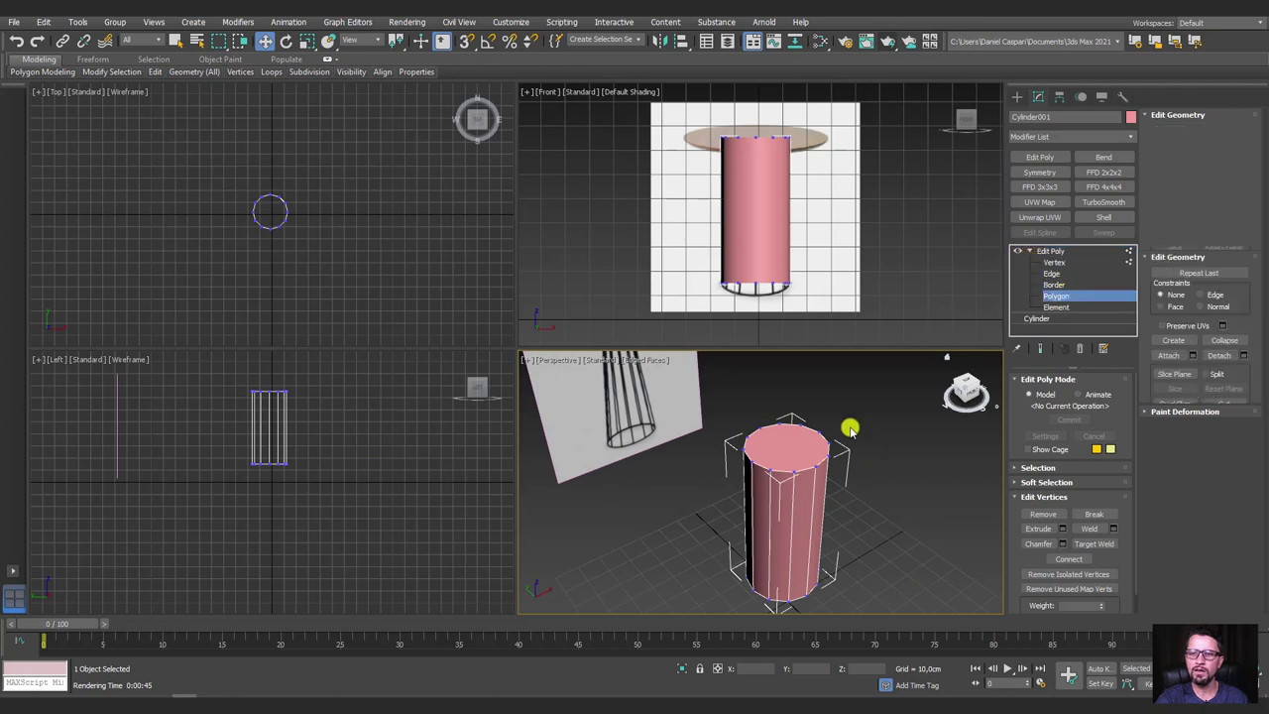
click(770, 445)
key(r)
drag(780, 436, 797, 493)
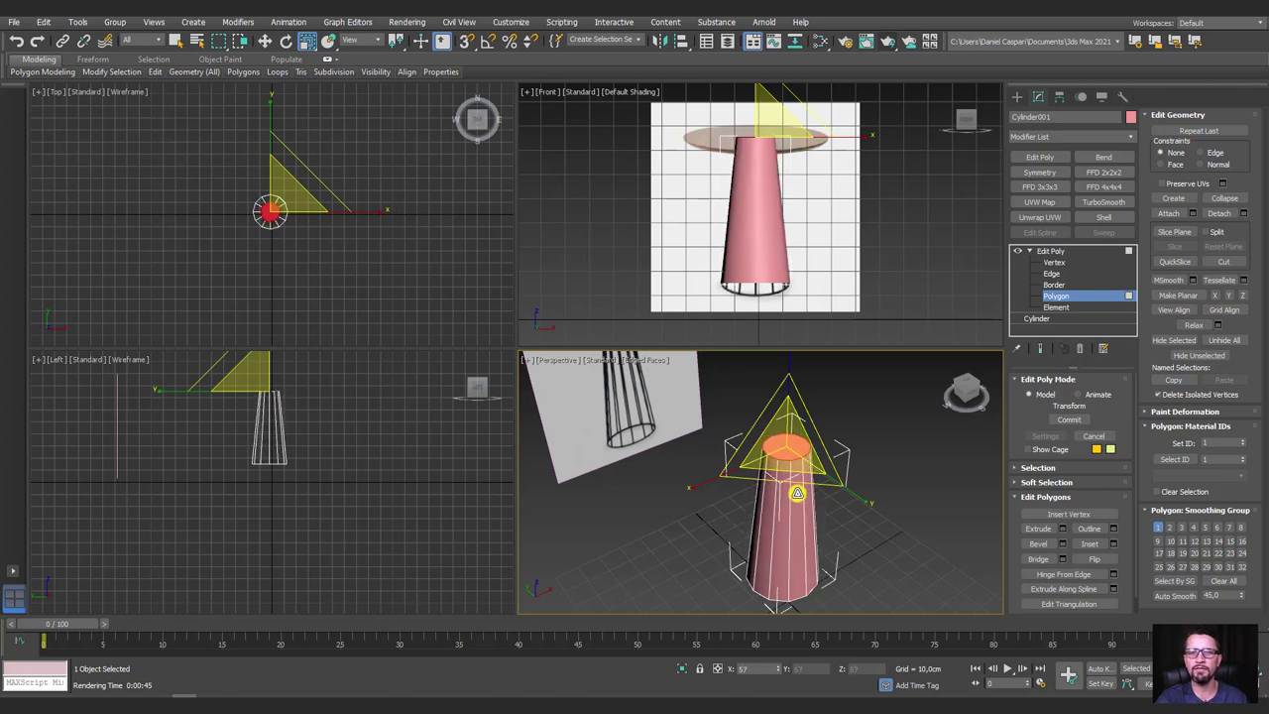
Inspect the cone's bottom face and edges, then return to object level.
alt+middle_drag(796, 489, 805, 369)
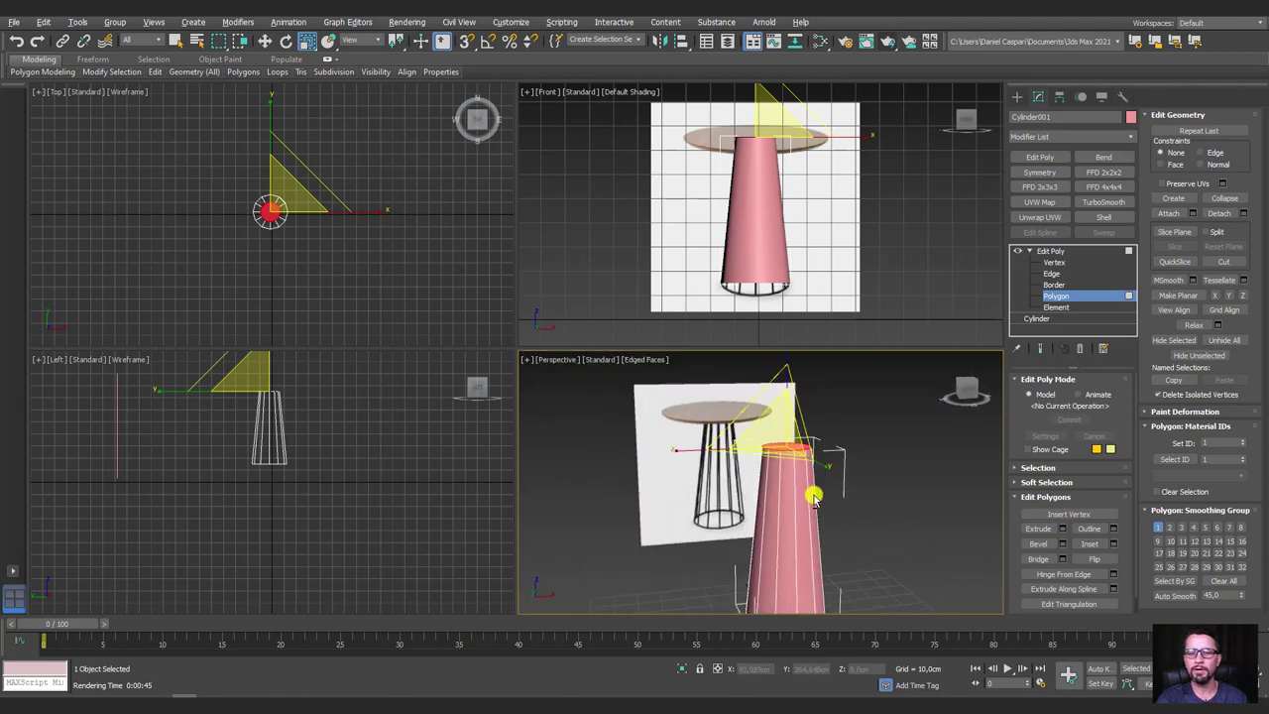
click(793, 507)
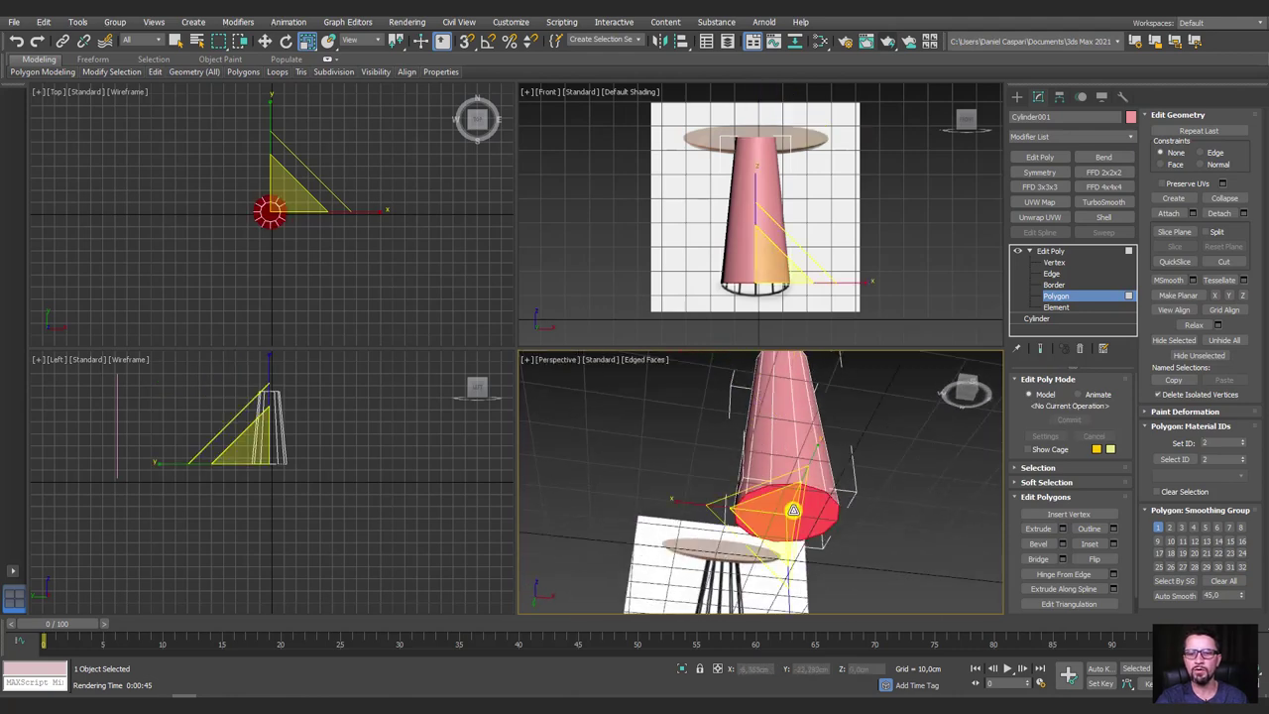
mouse_move(786, 513)
alt+middle_down()
mouse_move(857, 485)
mouse_move(828, 538)
mouse_move(824, 487)
mouse_move(1071, 298)
alt+middle_up()
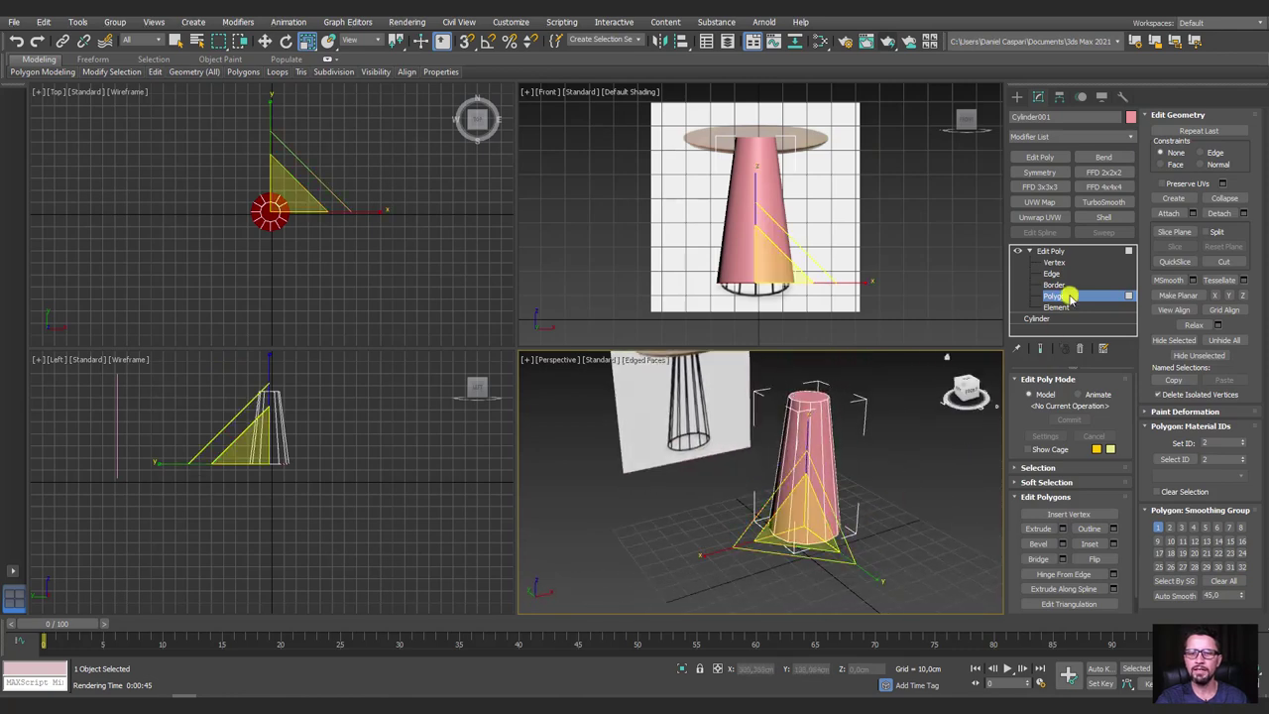
click(1055, 252)
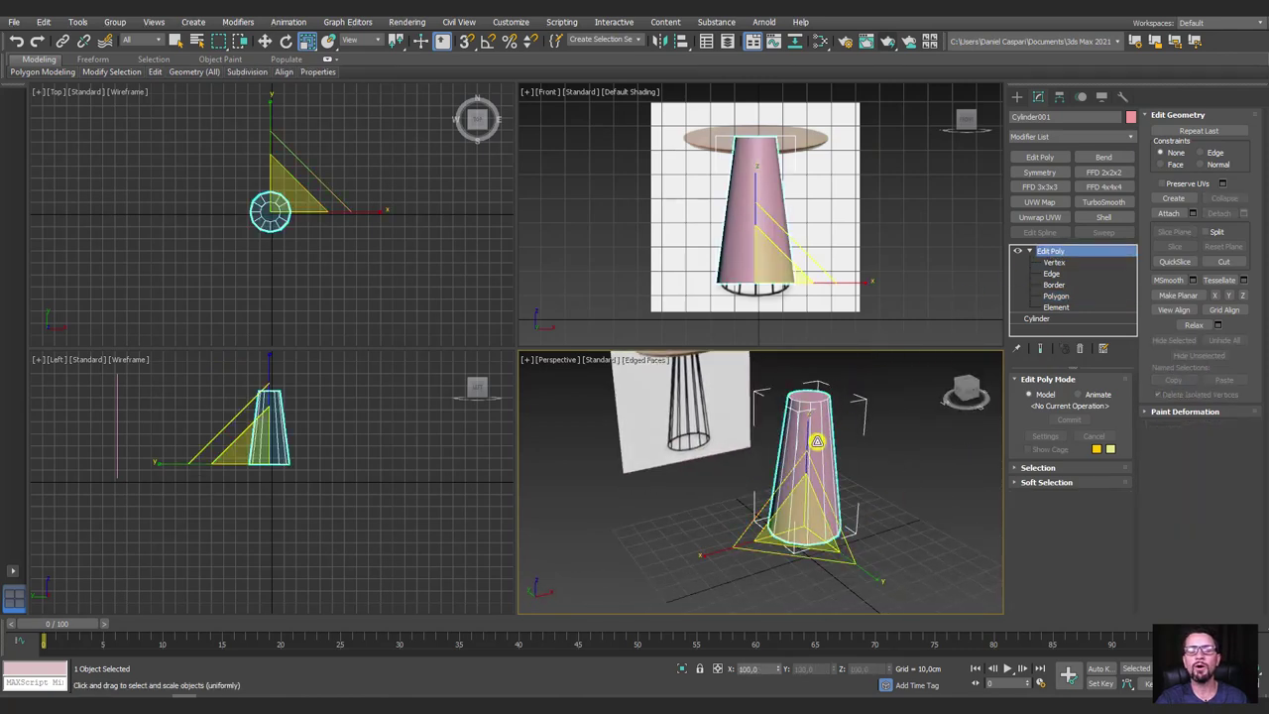
scroll(747, 422, up, 5)
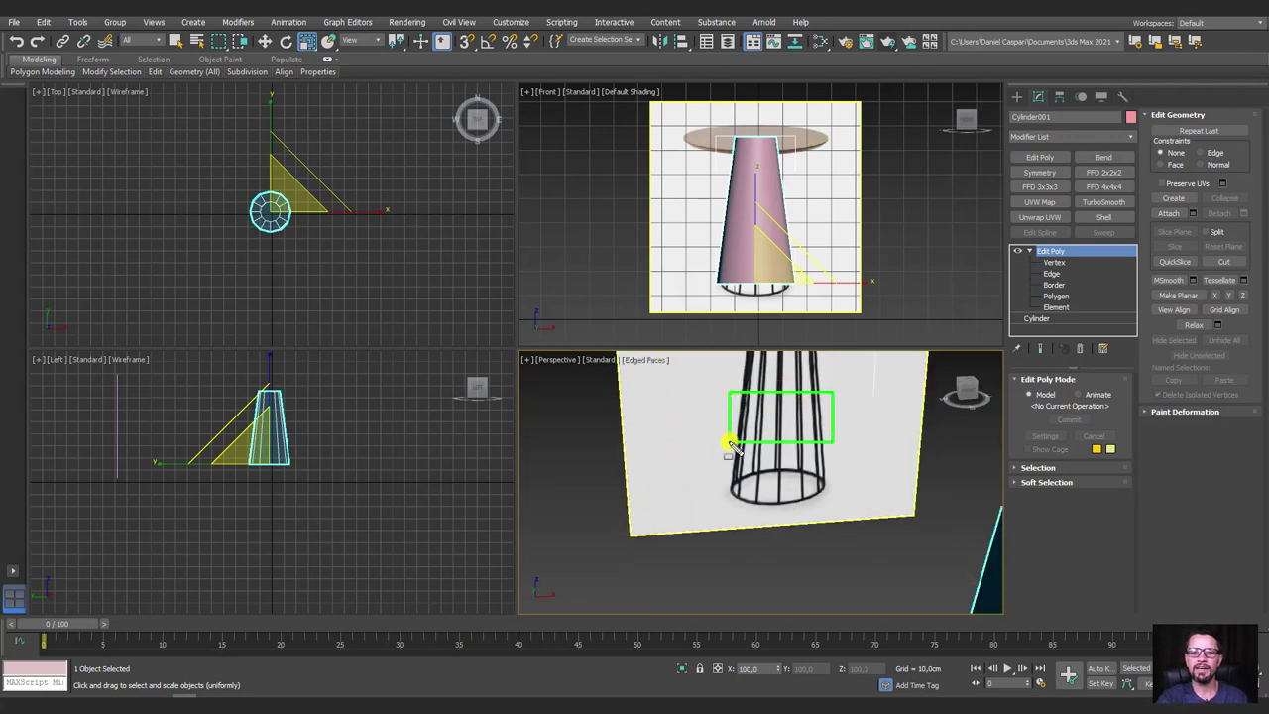
key(z)
click(1053, 274)
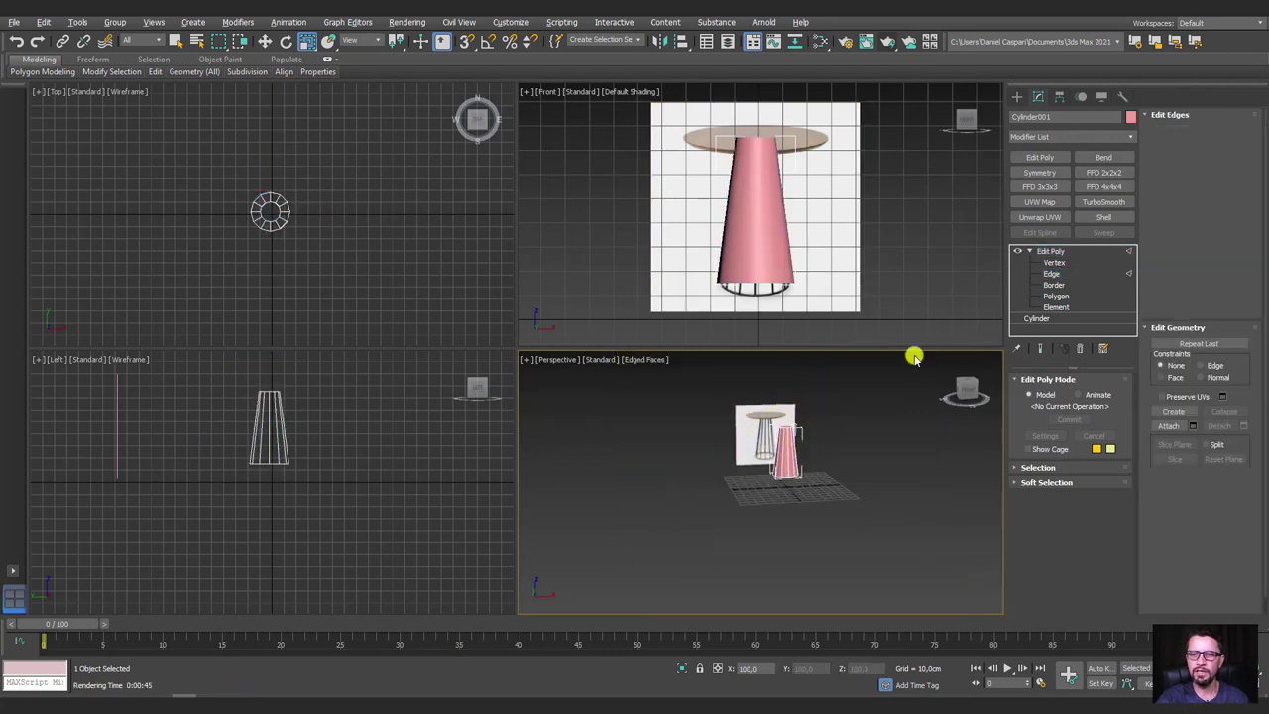
scroll(801, 456, up, 3)
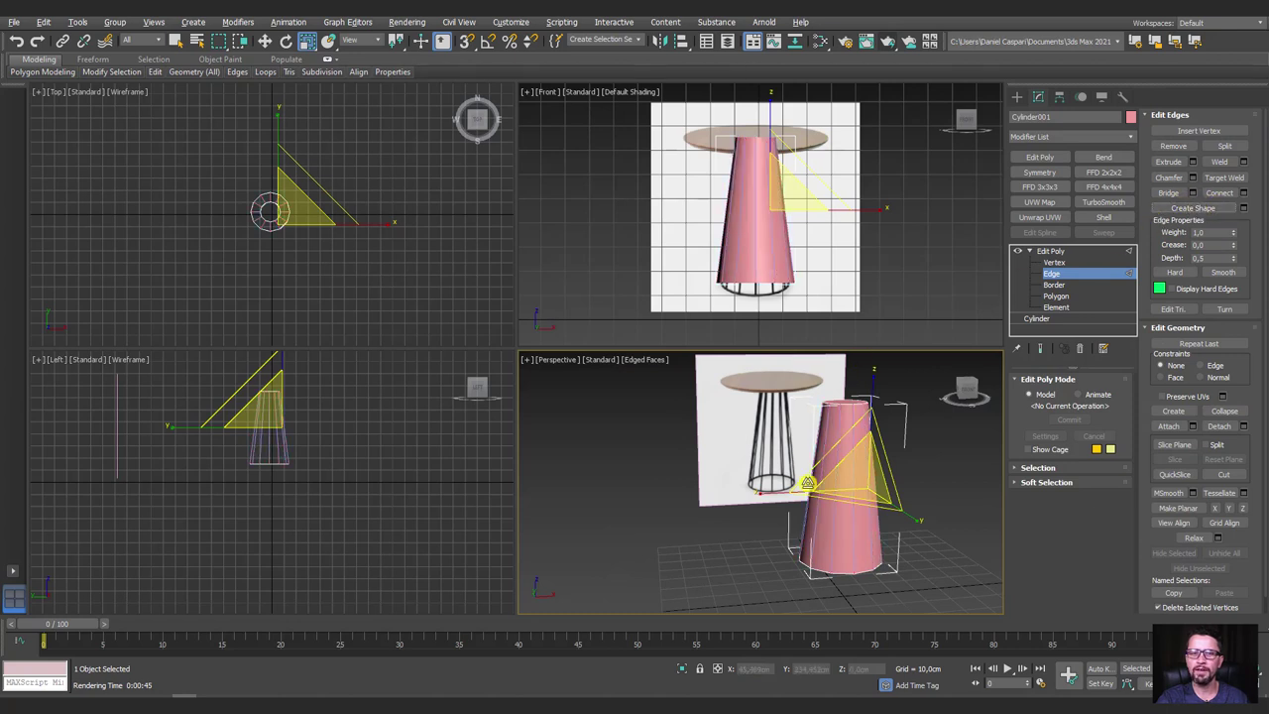
click(1048, 274)
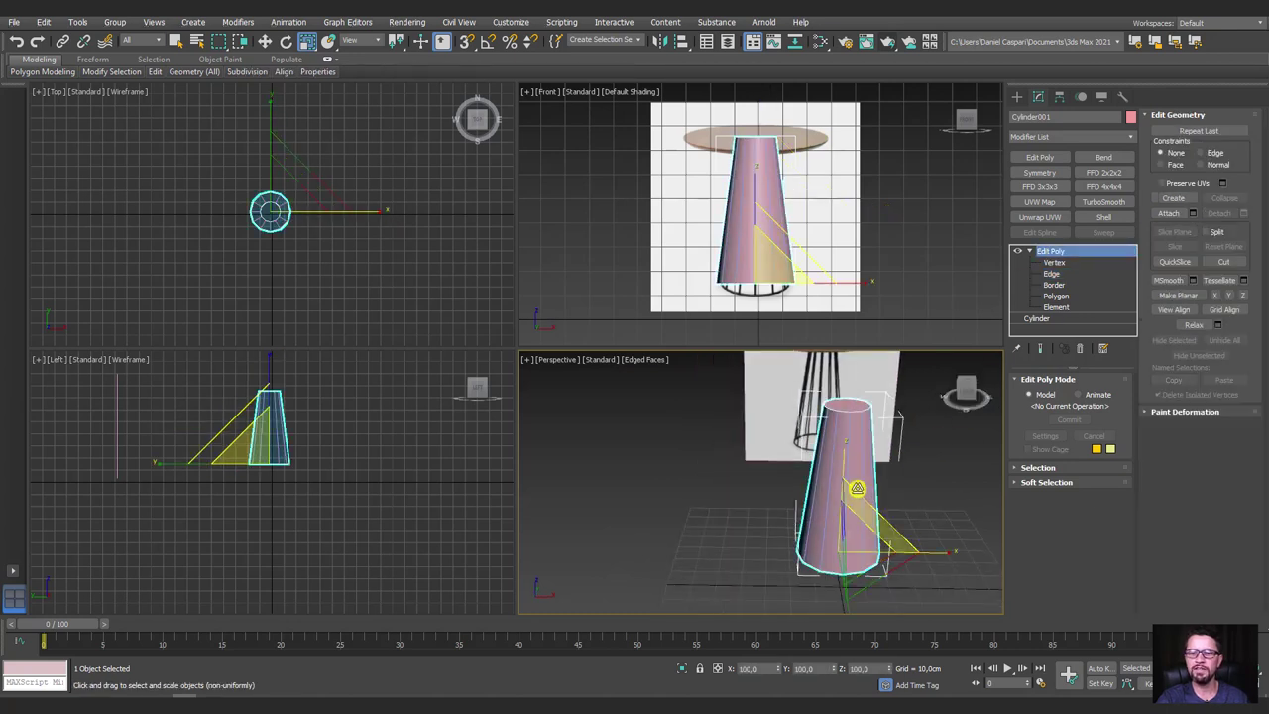
Try moving the cone sideways along X, then undo the move.
key(w)
drag(903, 552, 728, 549)
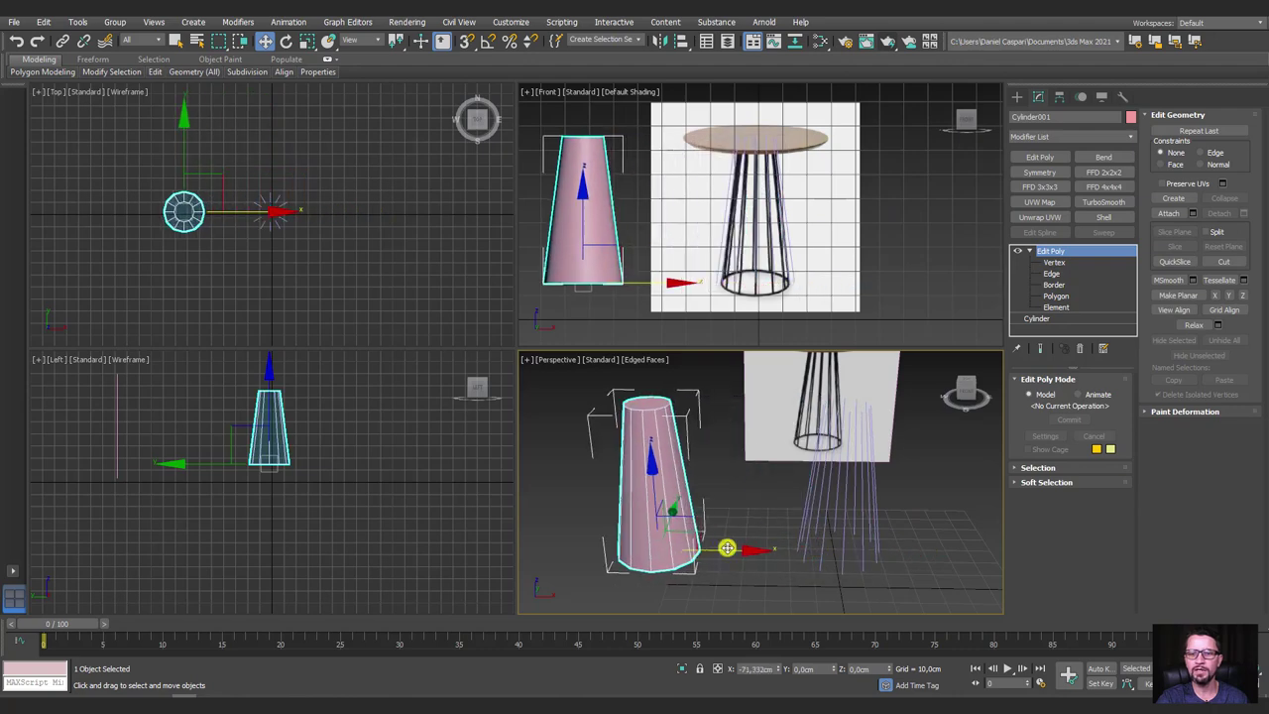
alt+middle_drag(728, 549, 809, 485)
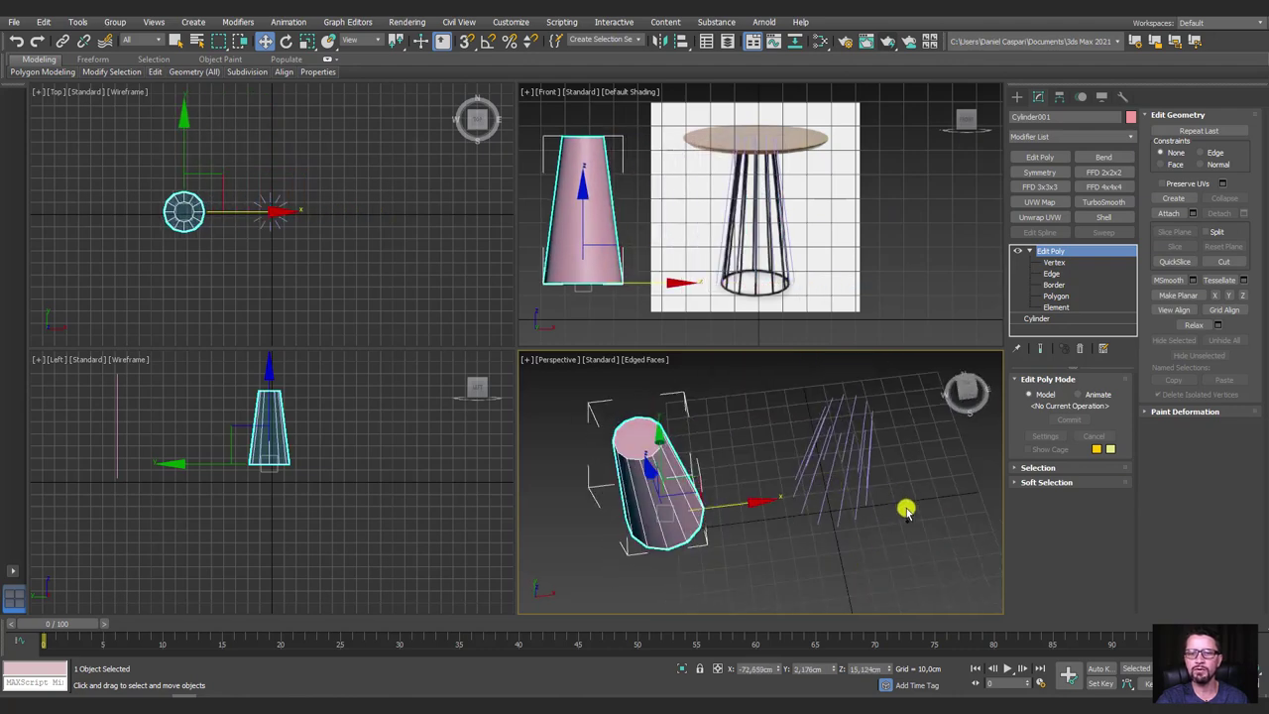
key(shift+z)
key(shift+z)
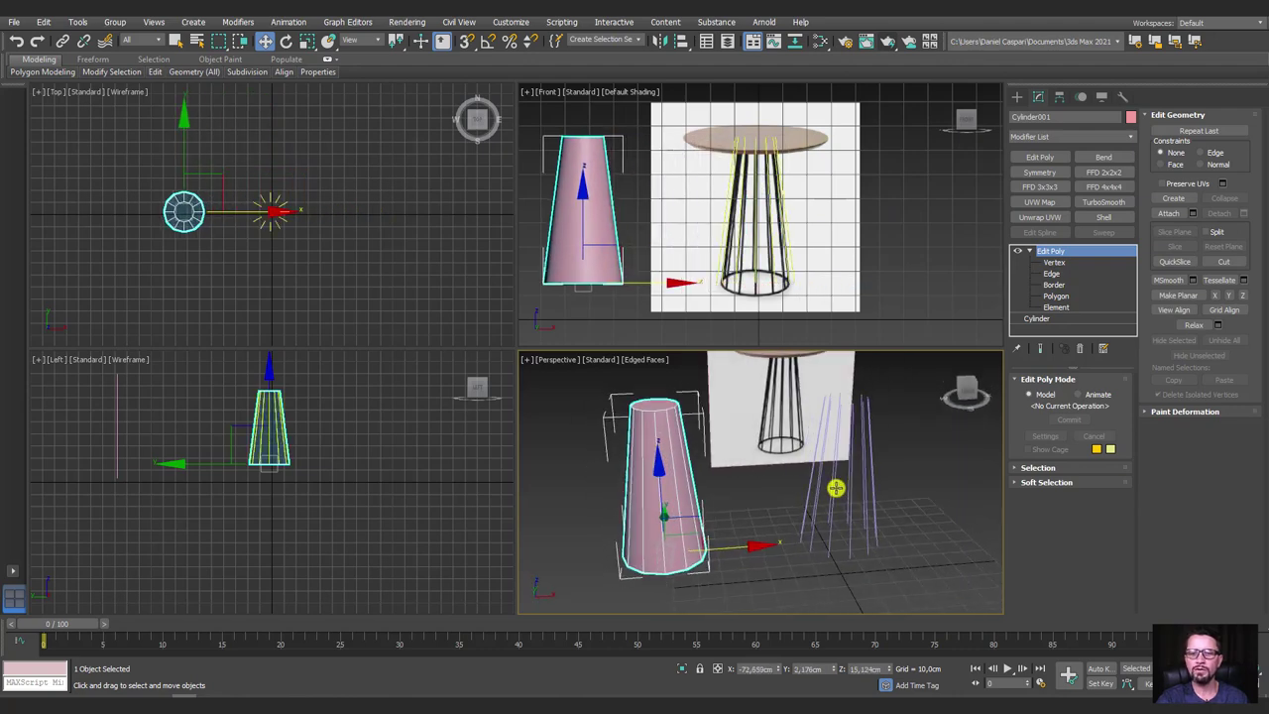
key(ctrl+z)
mouse_move(914, 510)
alt+middle_down()
mouse_move(833, 482)
mouse_move(859, 447)
alt+middle_up()
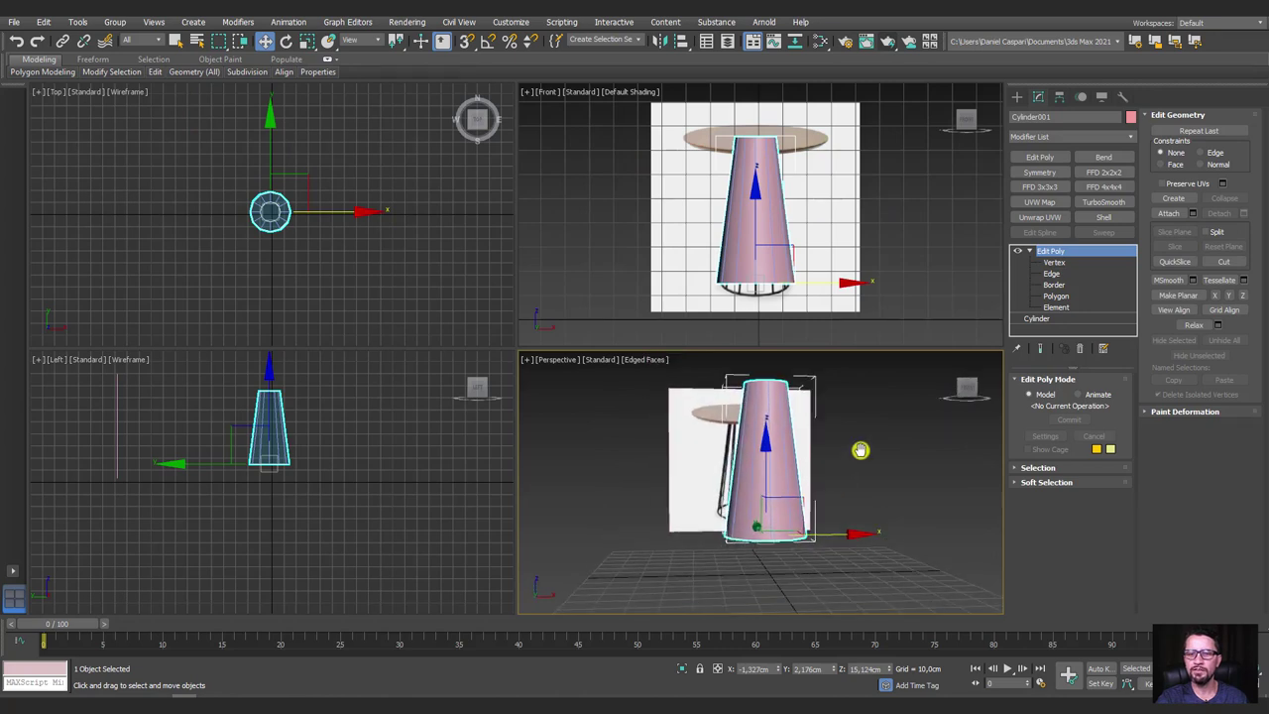
Isolate the tapered cone so it shows on its own.
click(1053, 284)
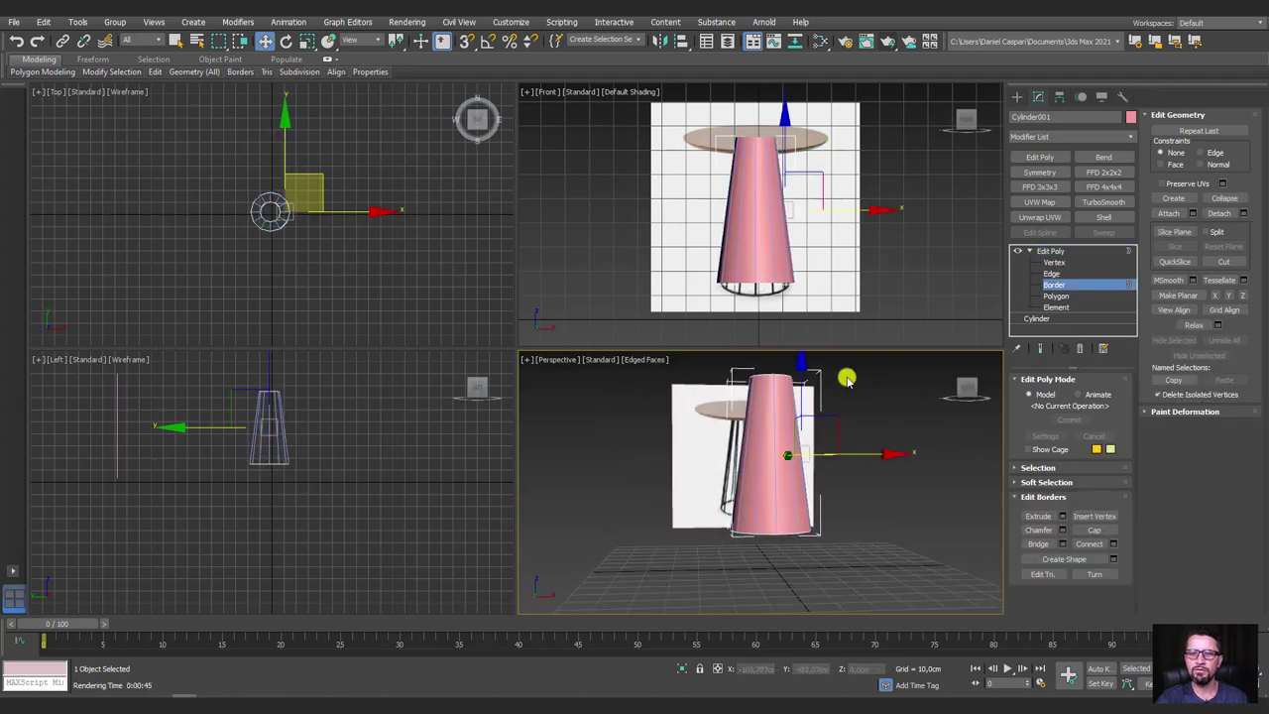
click(621, 569)
alt+middle_drag(899, 464, 882, 436)
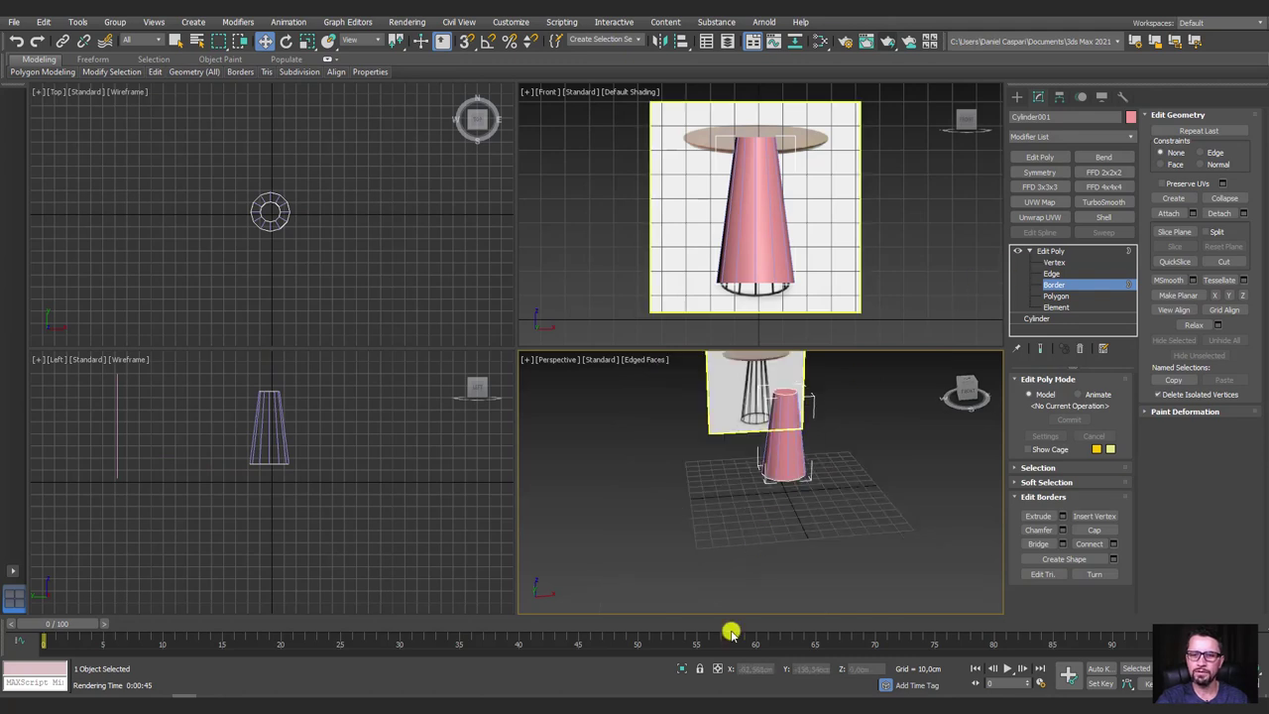
key(alt+q)
middle_drag(751, 482, 741, 454)
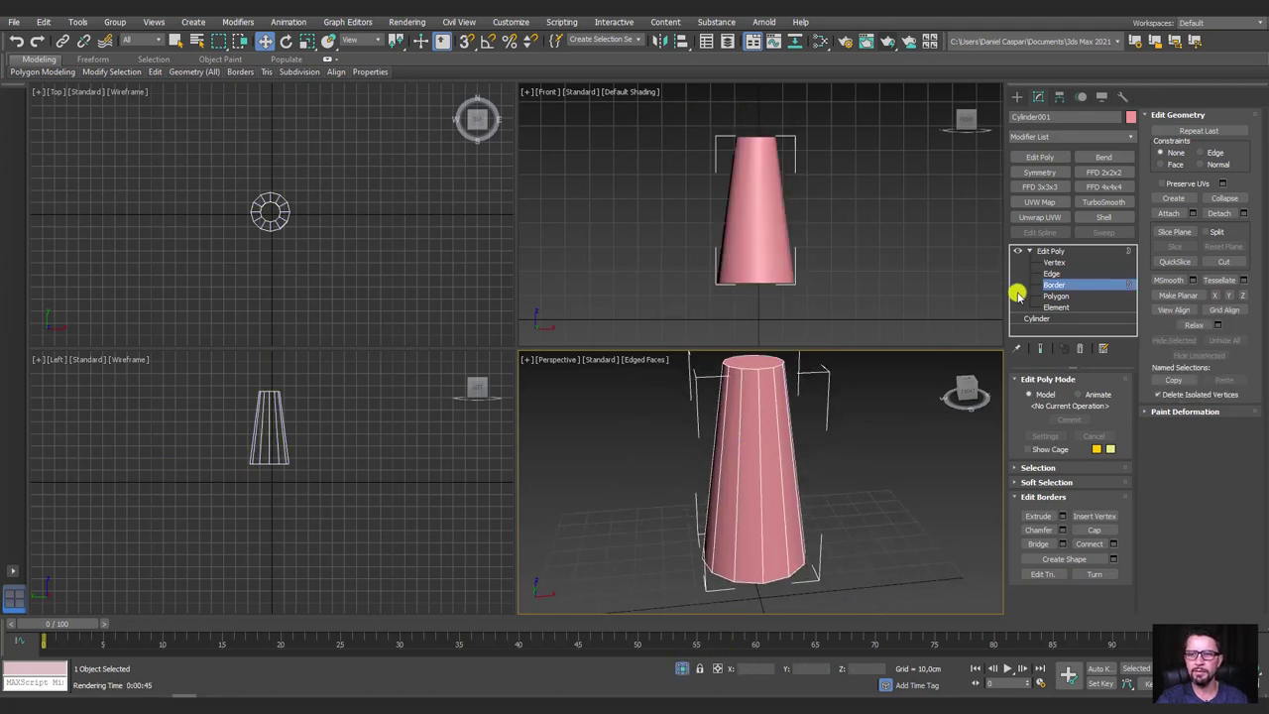
Select the cone's vertical edge loops and extract them as a new shape, Shape004.
click(1053, 272)
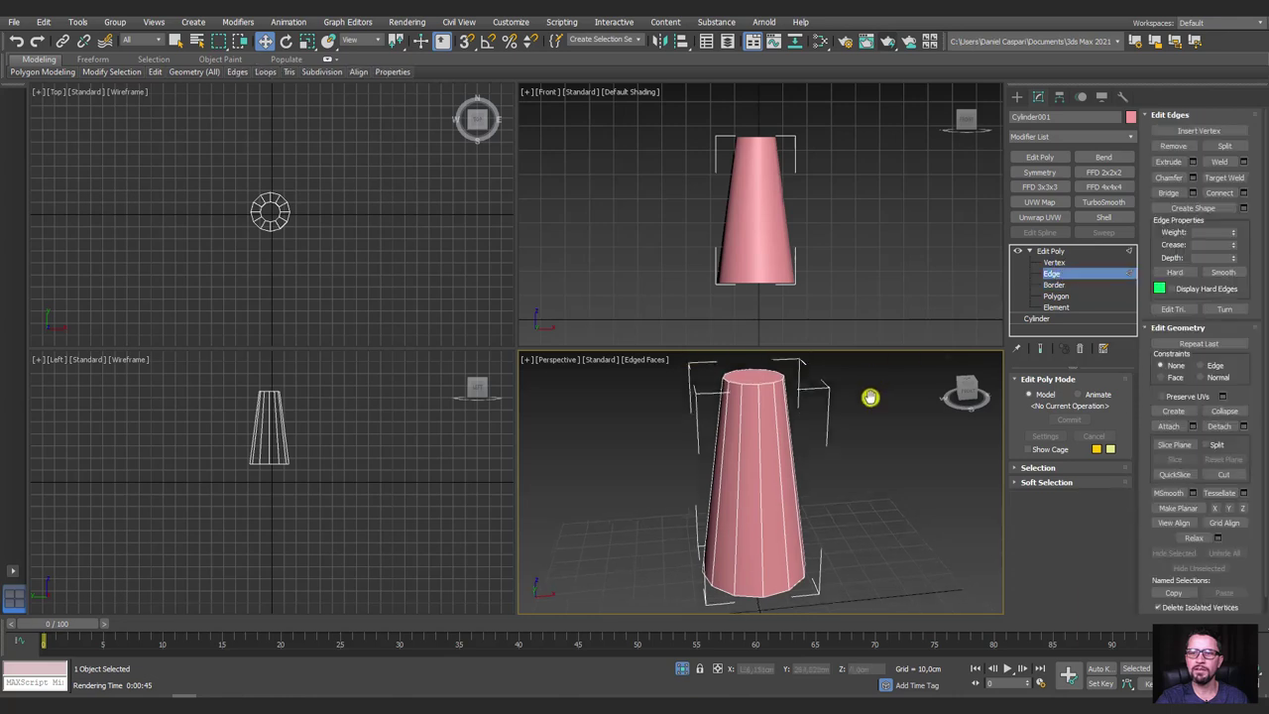
double_click(694, 461)
scroll(794, 526, down, 3)
key(alt+r)
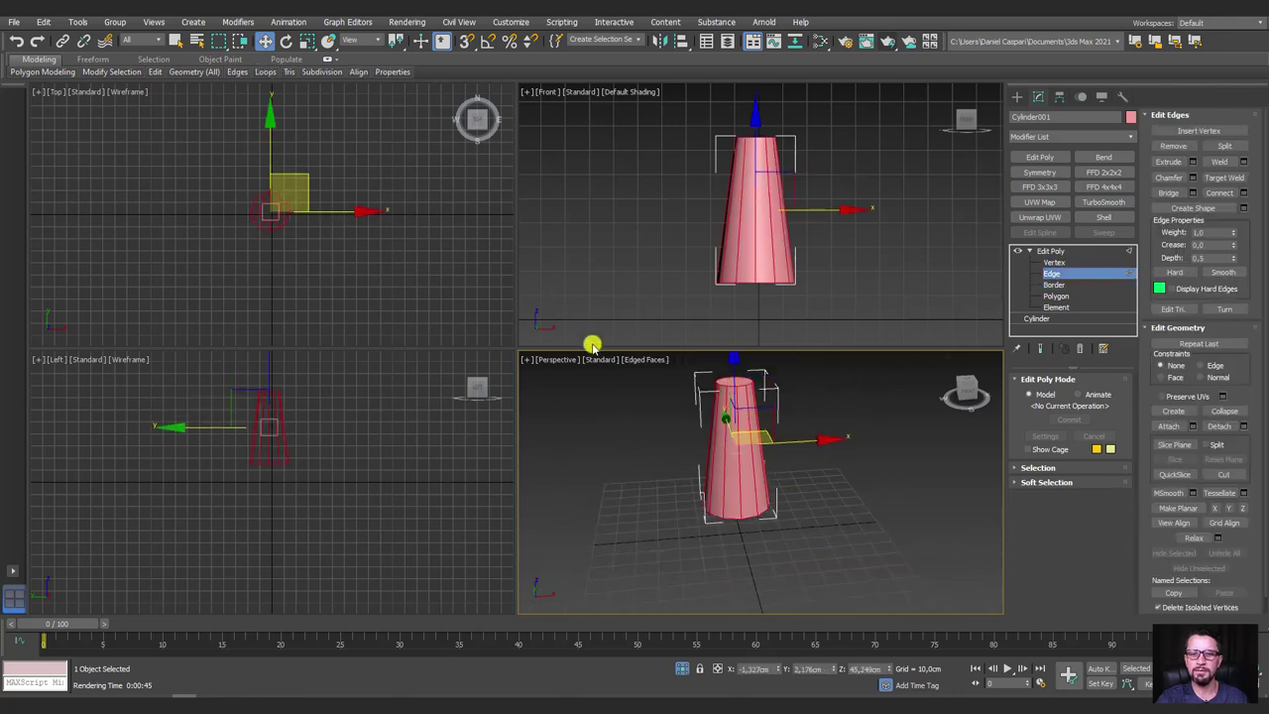
alt+middle_drag(787, 445, 787, 447)
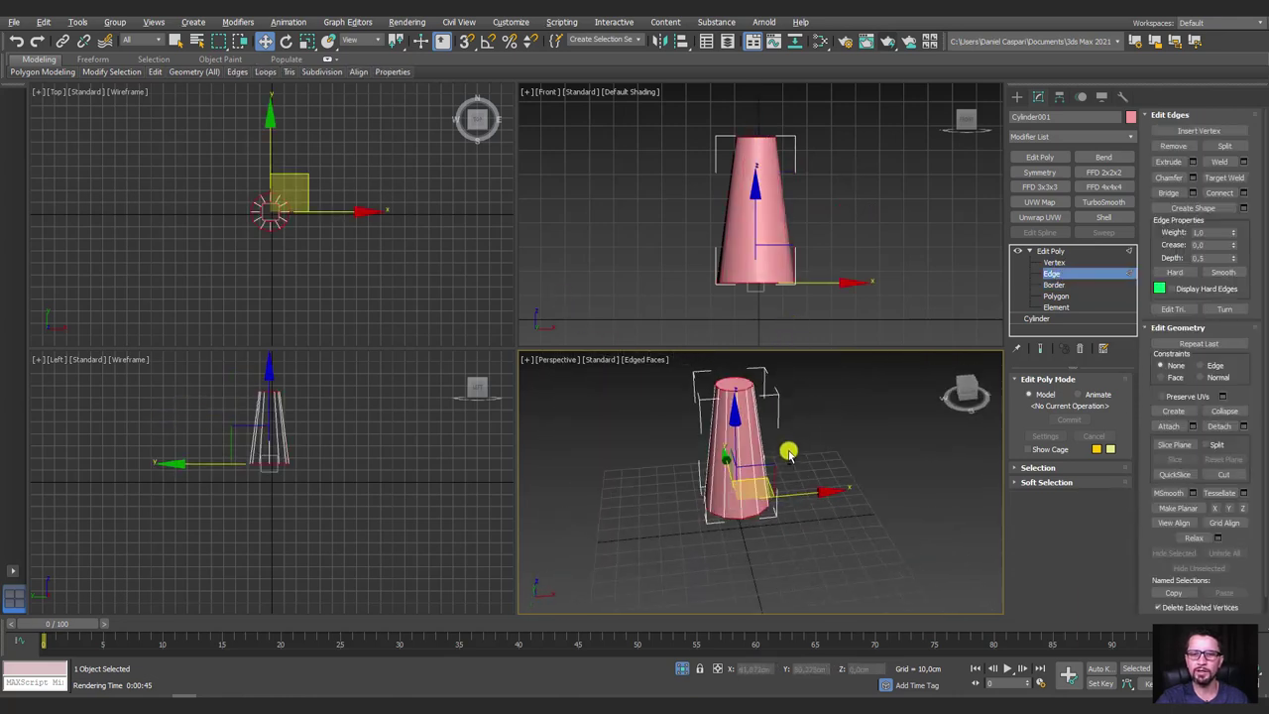
click(1241, 211)
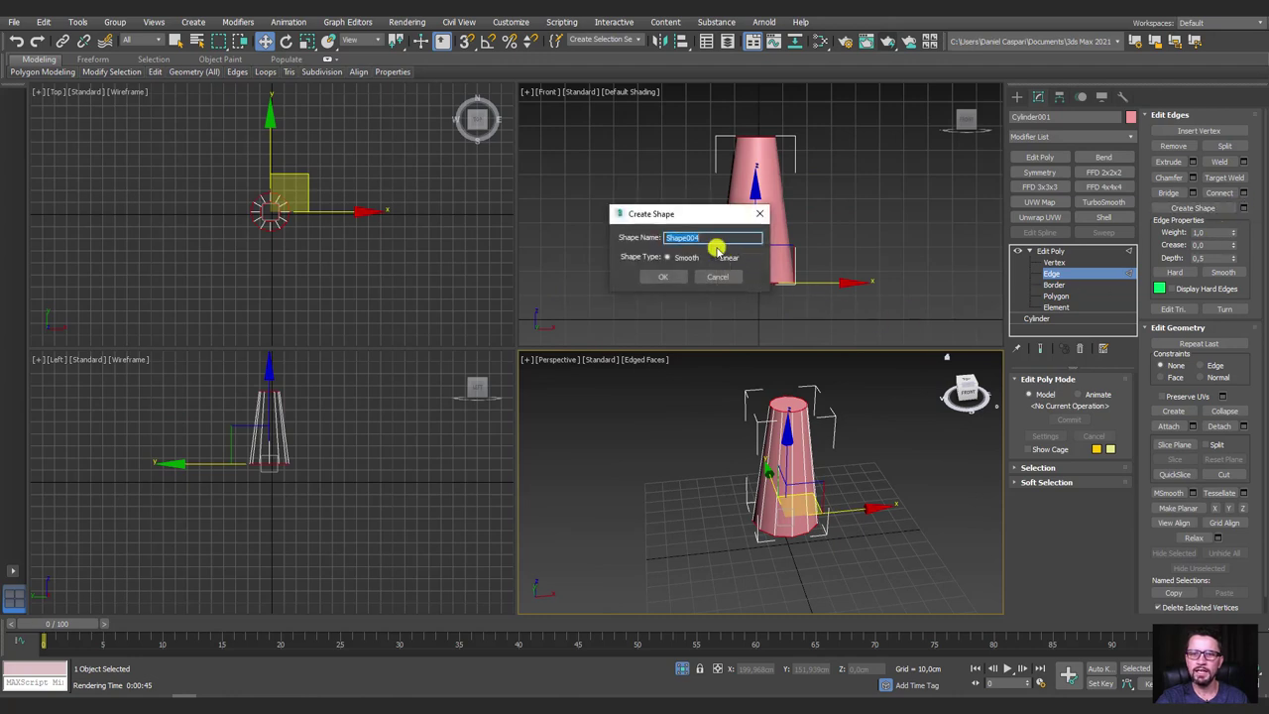
click(662, 277)
scroll(776, 405, up, 5)
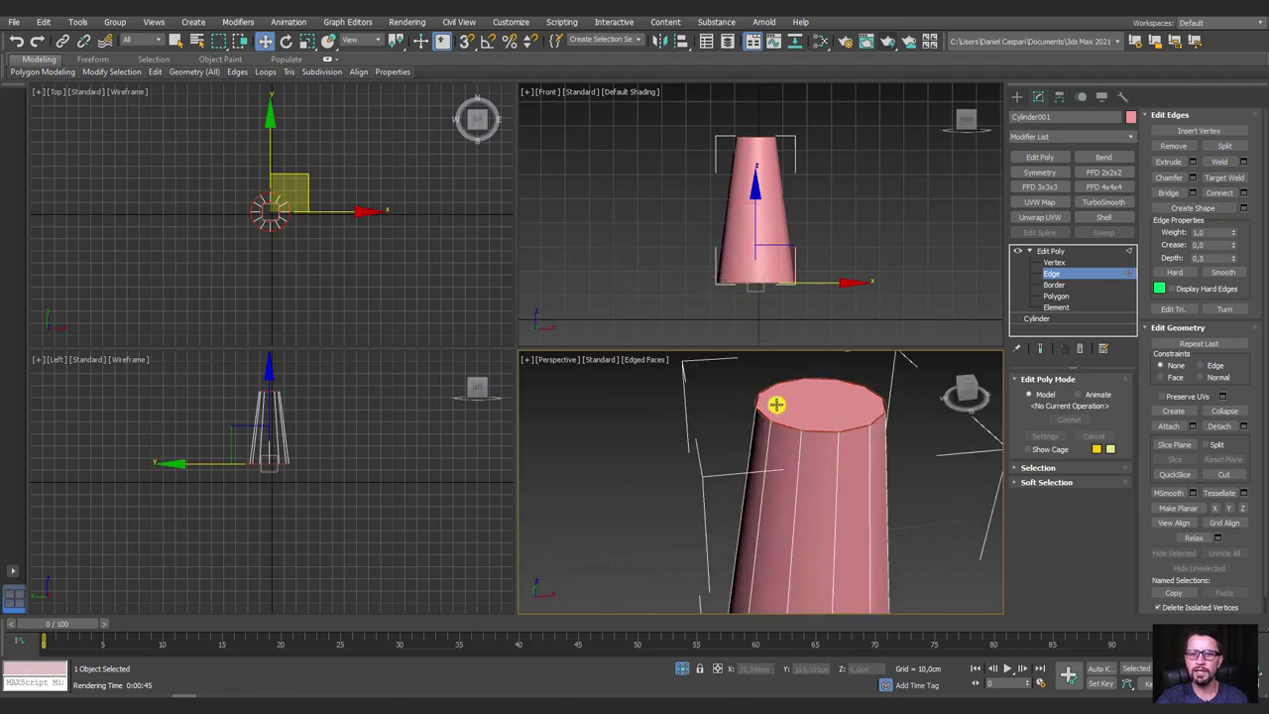
click(1049, 251)
Move the cone up out of the way and end isolation mode.
key(z)
alt+middle_drag(795, 496, 779, 442)
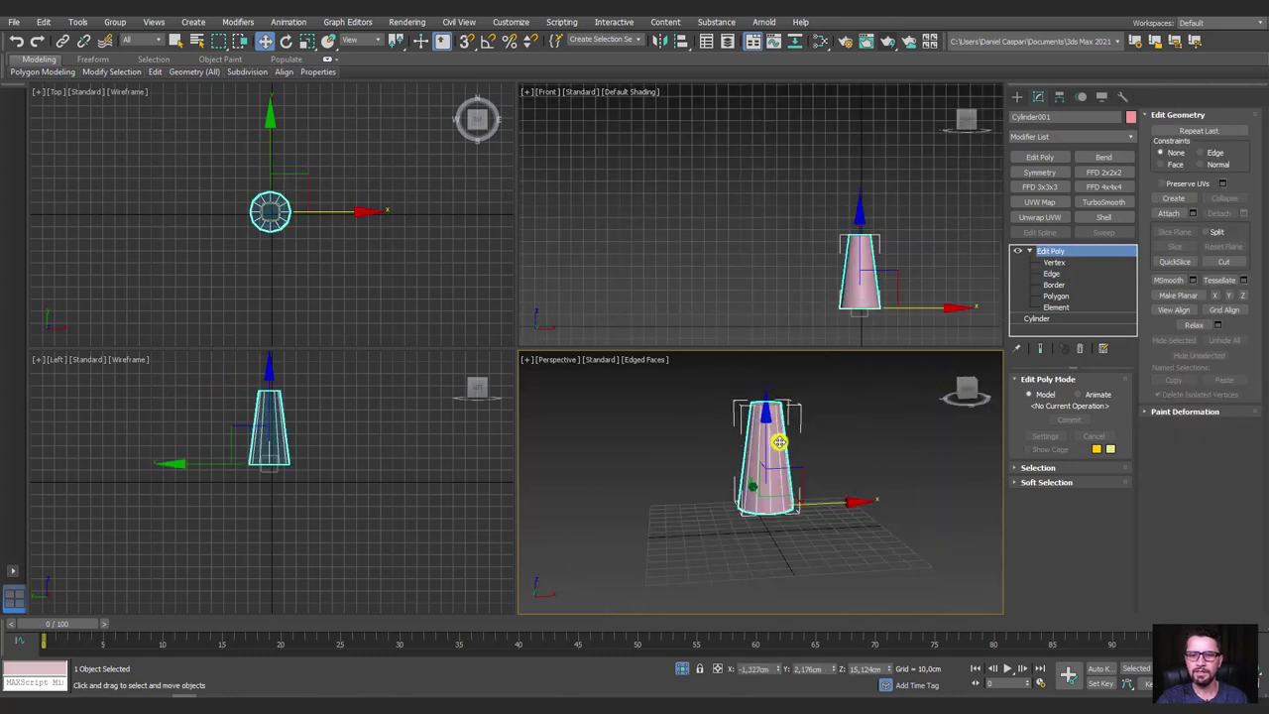
drag(771, 437, 750, 260)
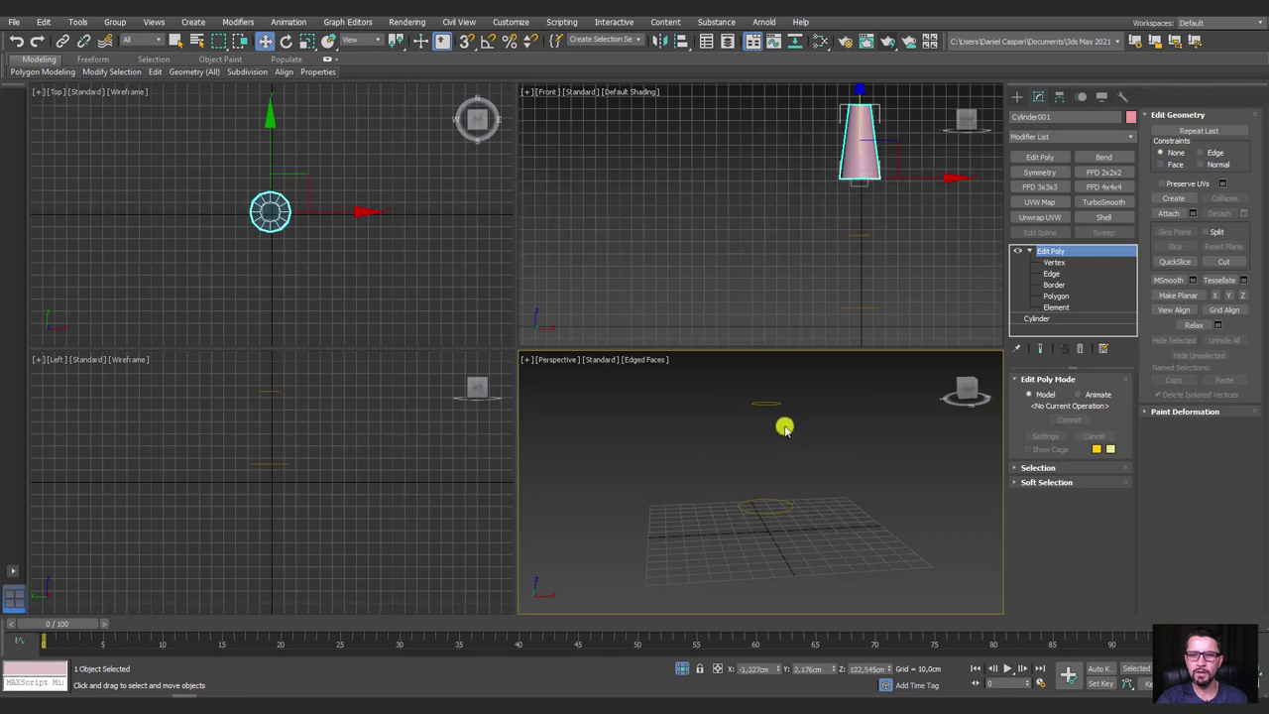
click(682, 668)
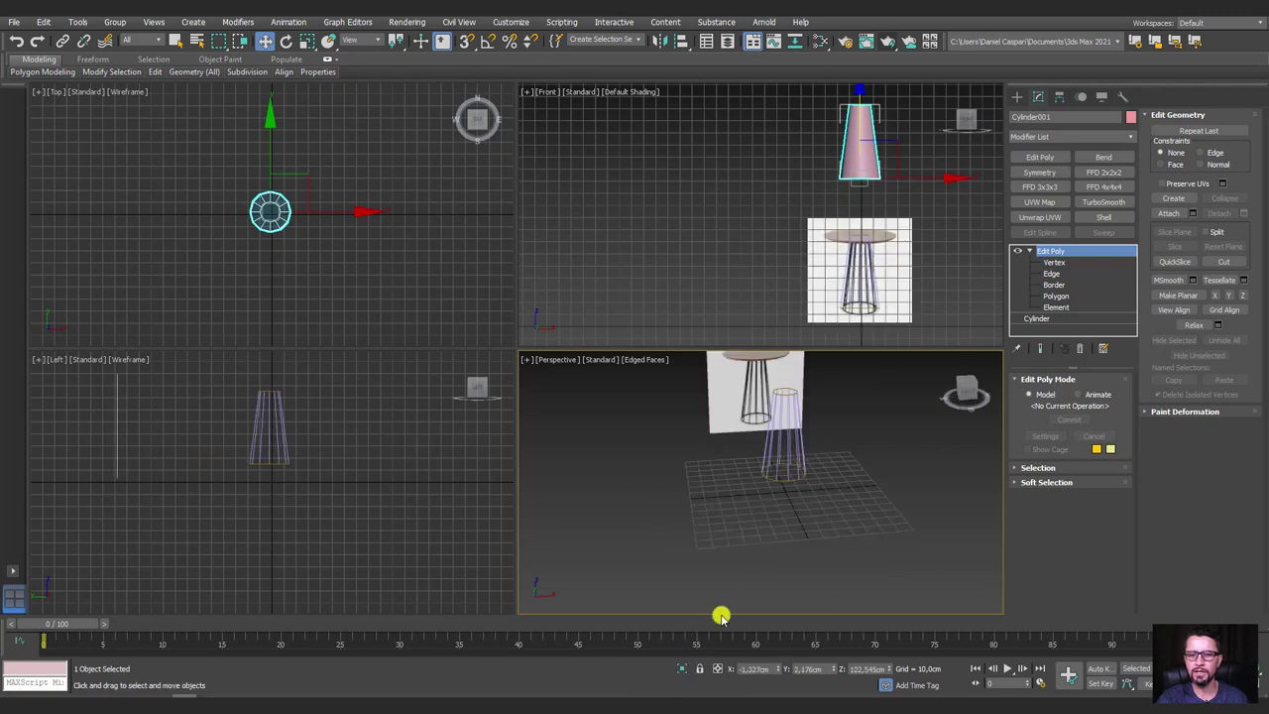
scroll(856, 502, up, 5)
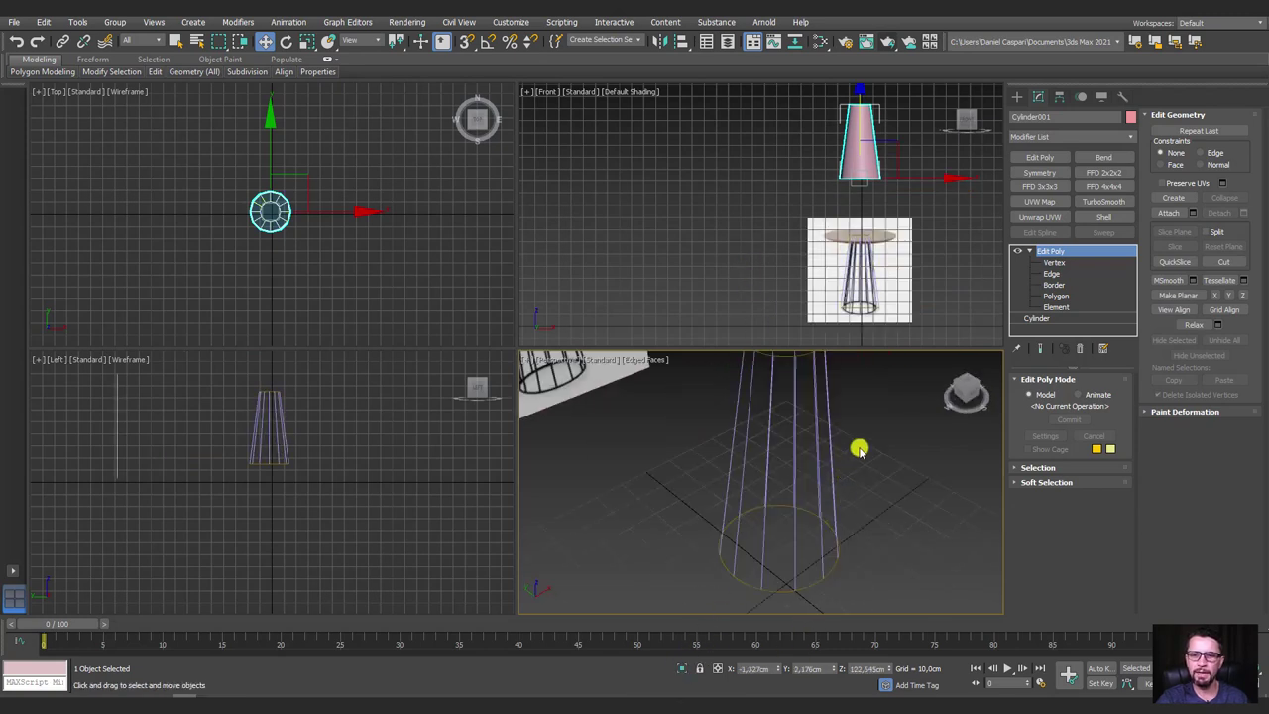
Select the wire cage and attach the new edge shape to it.
click(798, 464)
mouse_move(870, 473)
alt+middle_down()
mouse_move(802, 495)
mouse_move(813, 482)
mouse_move(802, 459)
mouse_move(821, 491)
mouse_move(838, 484)
alt+middle_up()
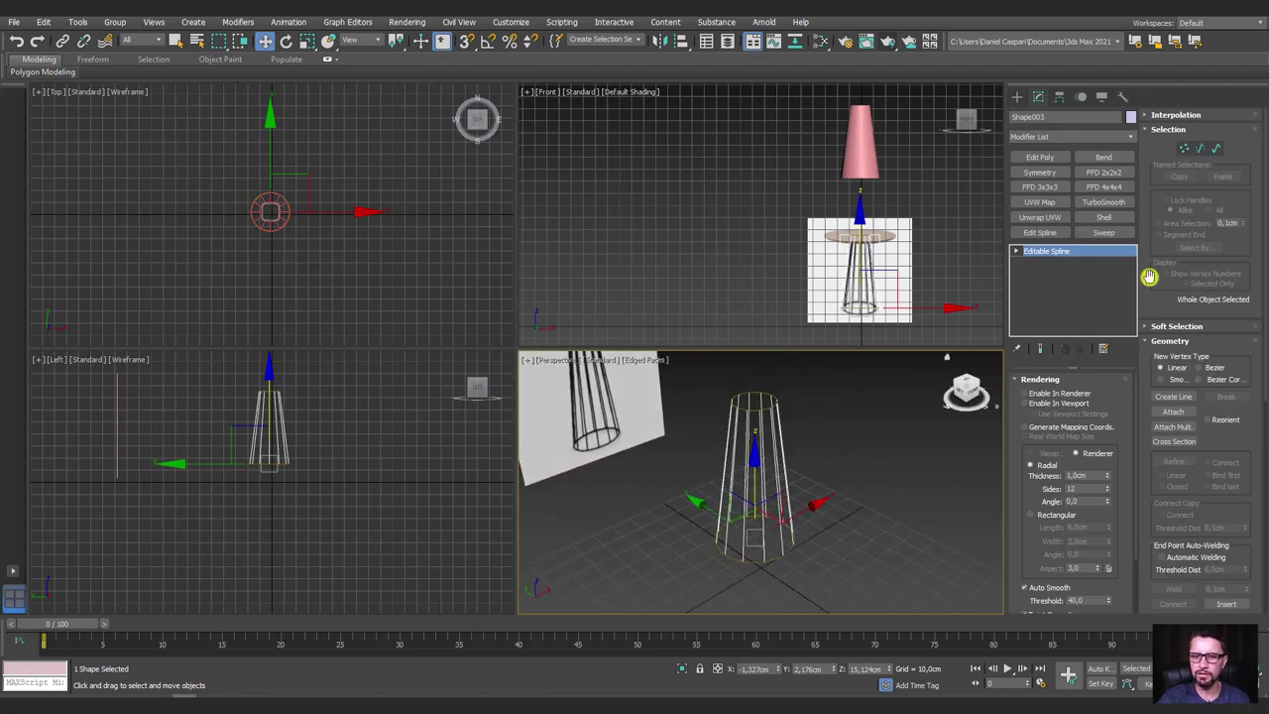
click(1173, 412)
click(791, 551)
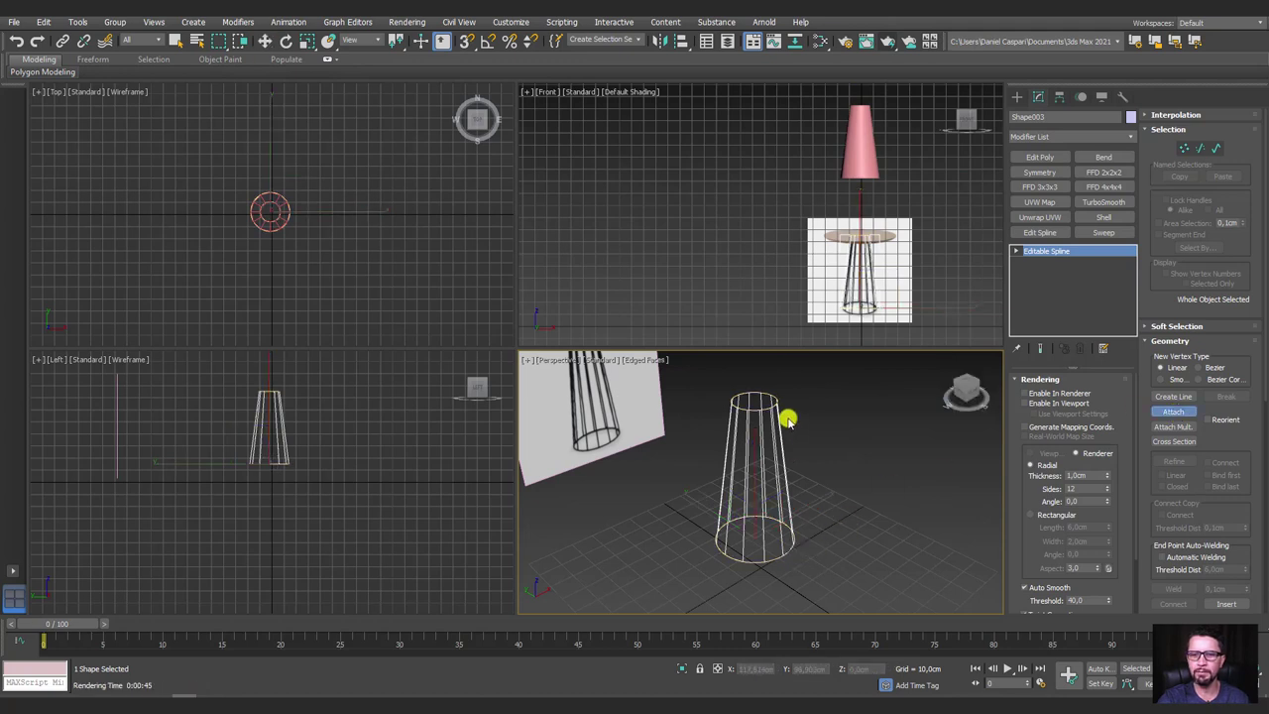
right_click(851, 419)
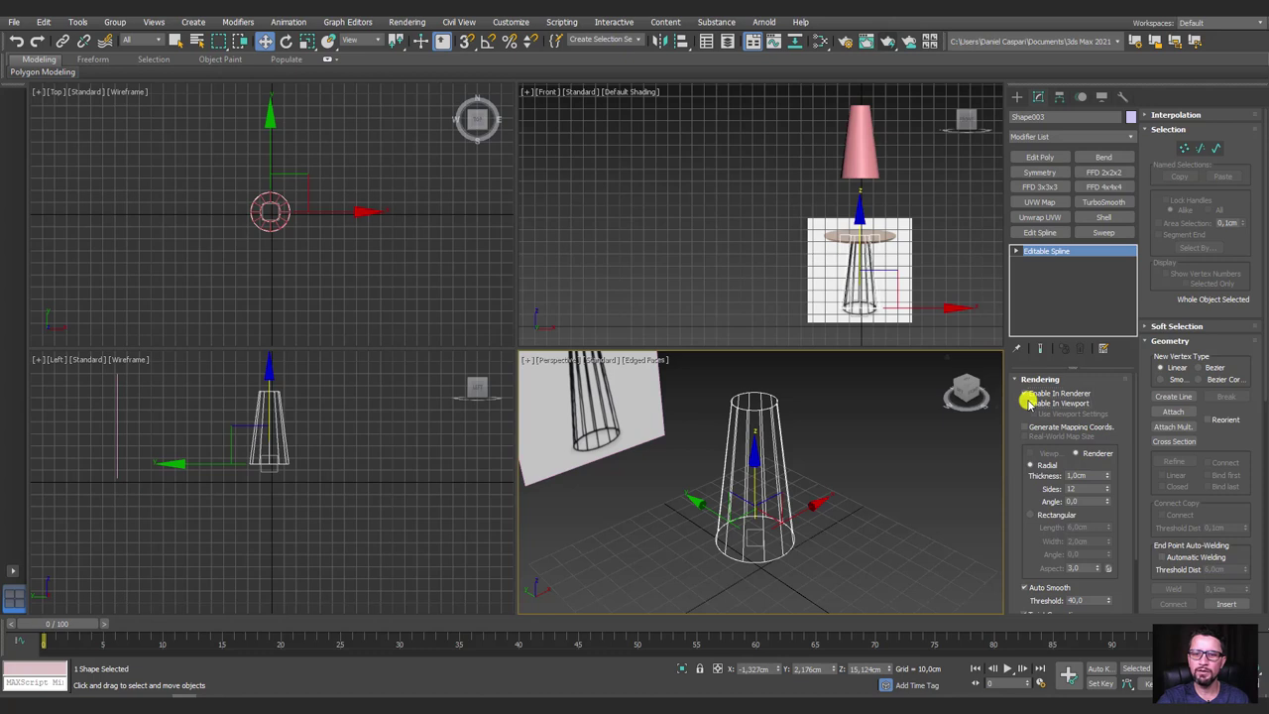
Enable viewport and renderer display for the cage at 1.0 cm radial thickness, 12 sides.
click(1027, 403)
scroll(757, 425, up, 3)
scroll(770, 416, up, 2)
scroll(774, 421, down, 3)
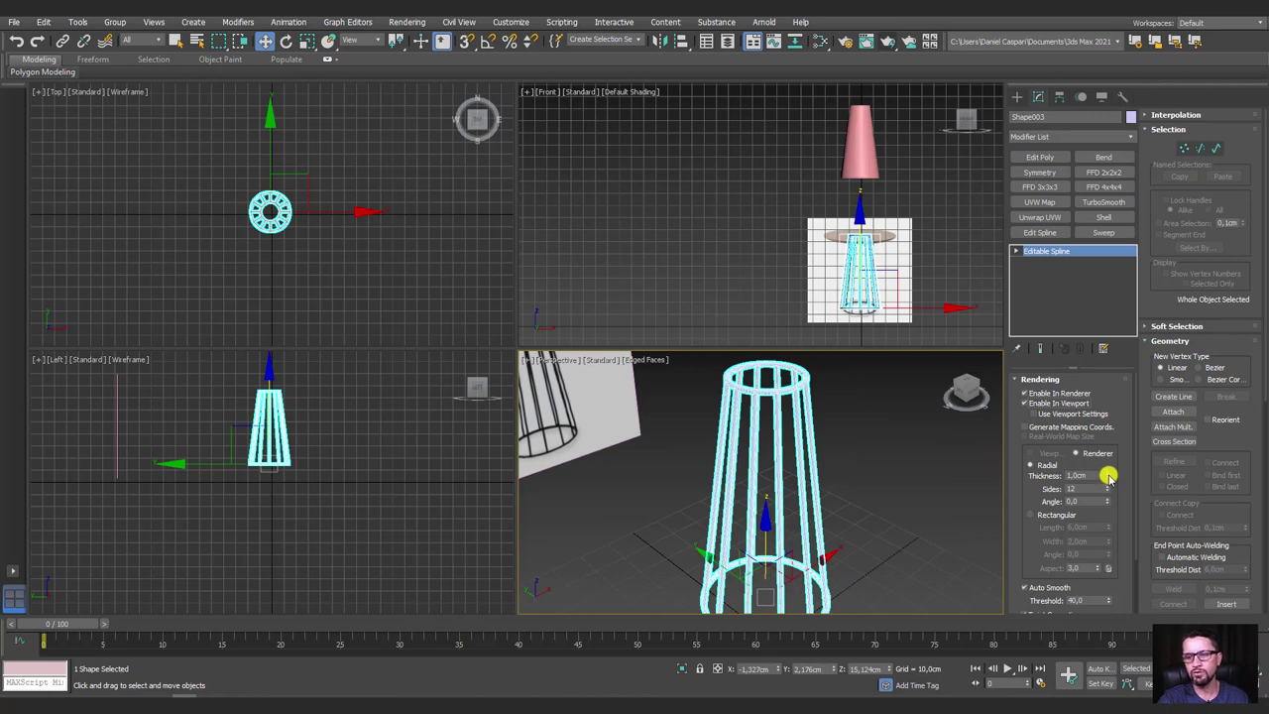
drag(1108, 477, 1128, 18)
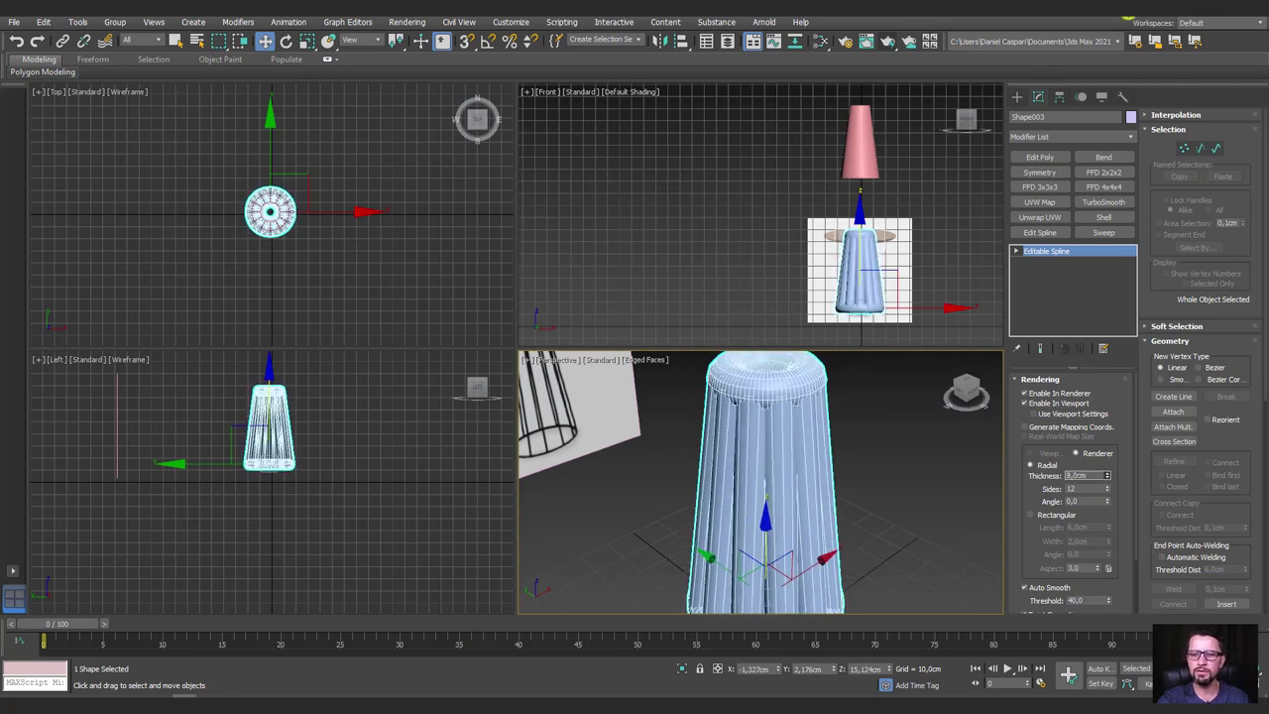
mouse_move(1108, 476)
mouse_down()
mouse_move(1124, 368)
mouse_move(1119, 513)
mouse_move(1116, 458)
mouse_move(1070, 467)
mouse_up()
scroll(836, 456, down, 5)
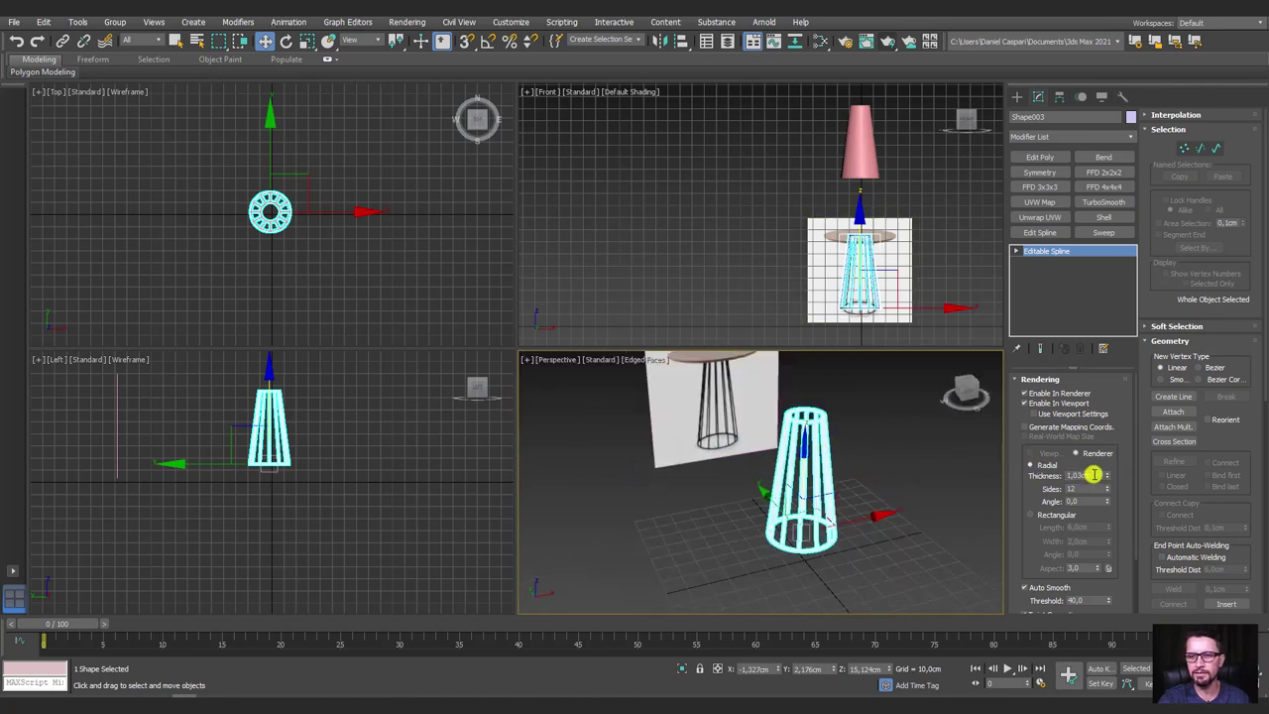
mouse_move(913, 507)
alt+middle_down()
mouse_move(902, 478)
mouse_move(869, 533)
mouse_move(876, 512)
mouse_move(822, 434)
alt+middle_up()
Select the pink cylinder and lower it toward the cage.
click(826, 418)
click(826, 417)
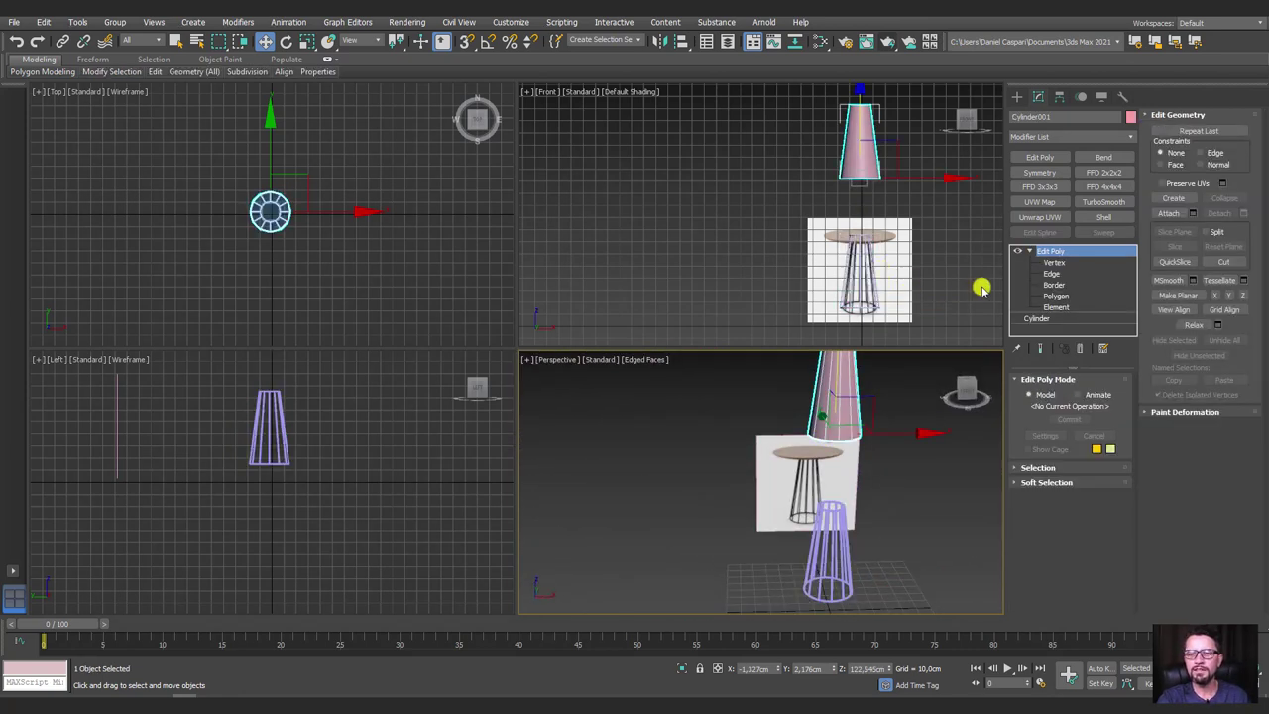
mouse_move(859, 483)
alt+middle_down()
mouse_move(816, 470)
mouse_move(856, 445)
alt+middle_up()
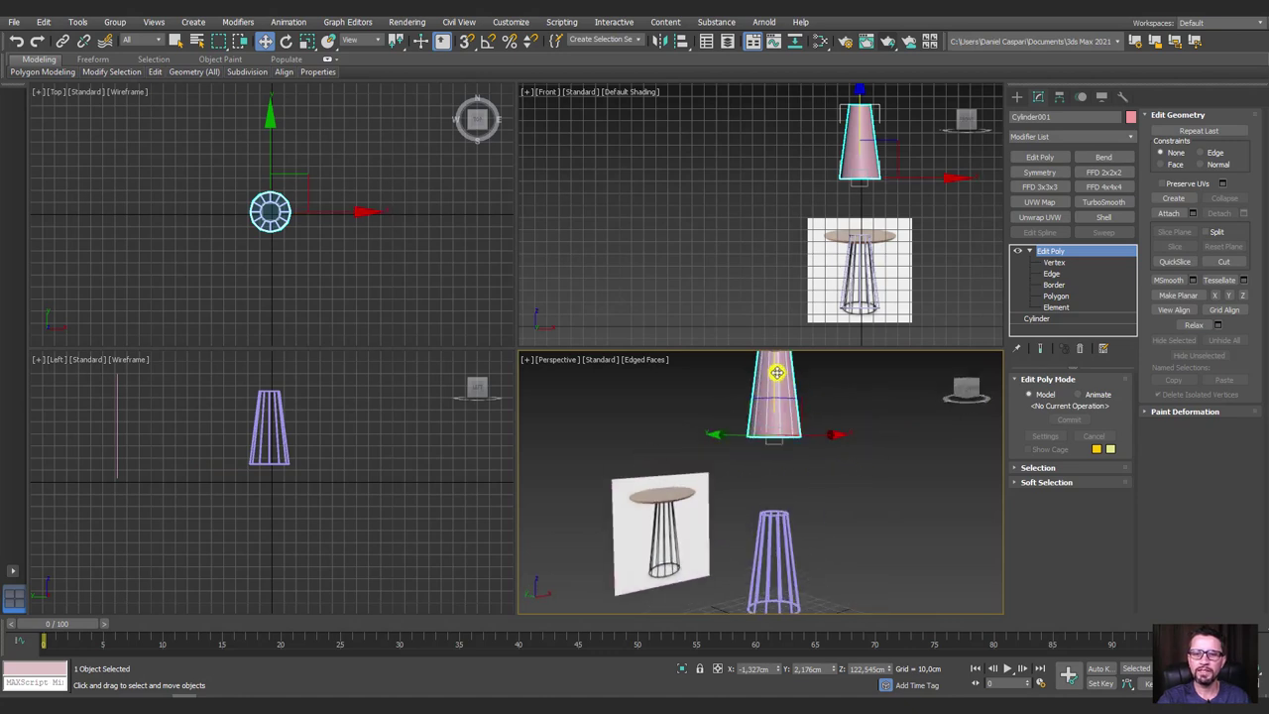
mouse_move(774, 370)
mouse_down()
mouse_move(774, 489)
mouse_move(777, 397)
mouse_up()
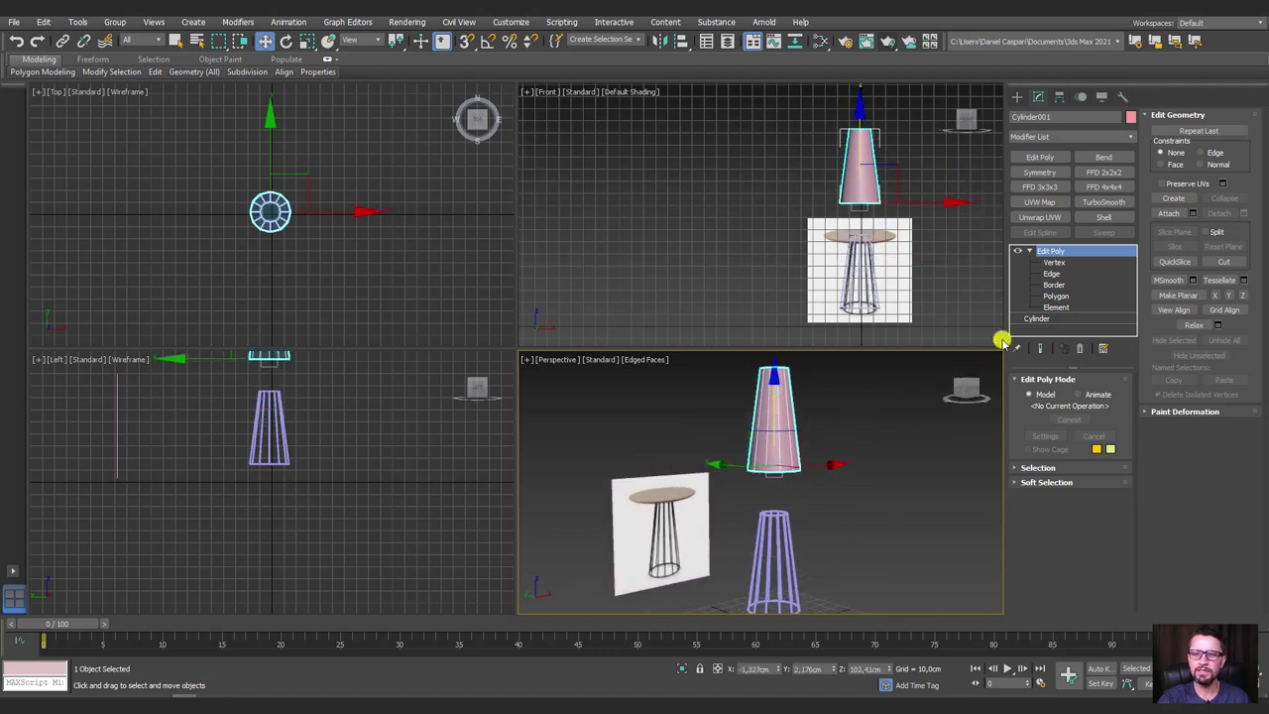
Remove the Edit Poly and flatten the cylinder into a 6.6 cm disc on the cage top.
click(1080, 351)
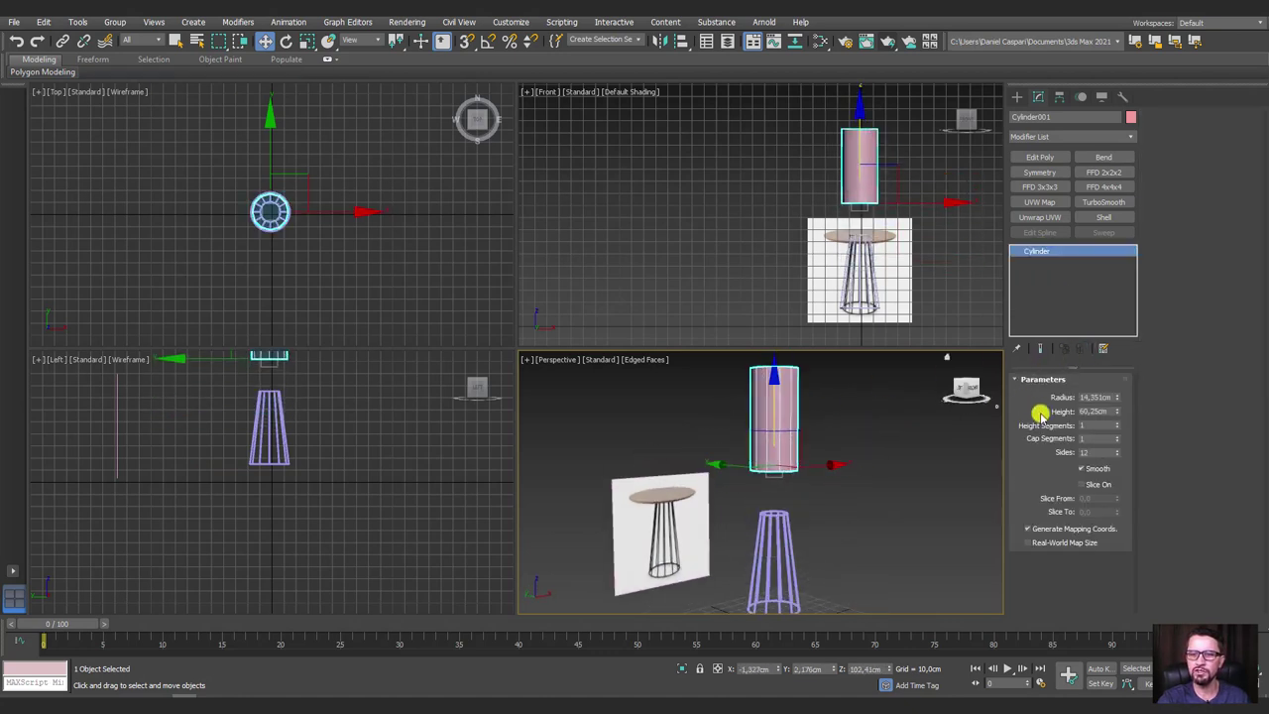
drag(1115, 412, 1128, 469)
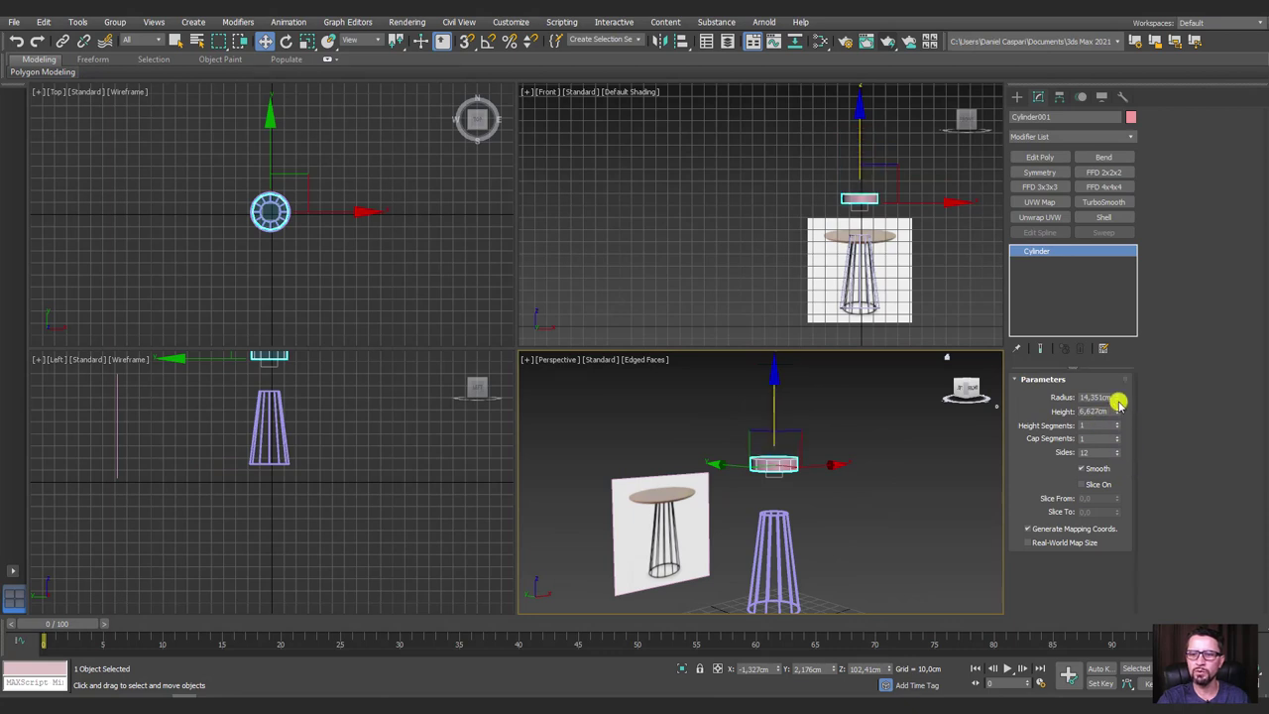
mouse_move(1118, 403)
mouse_down()
mouse_move(1119, 314)
mouse_move(955, 191)
mouse_up()
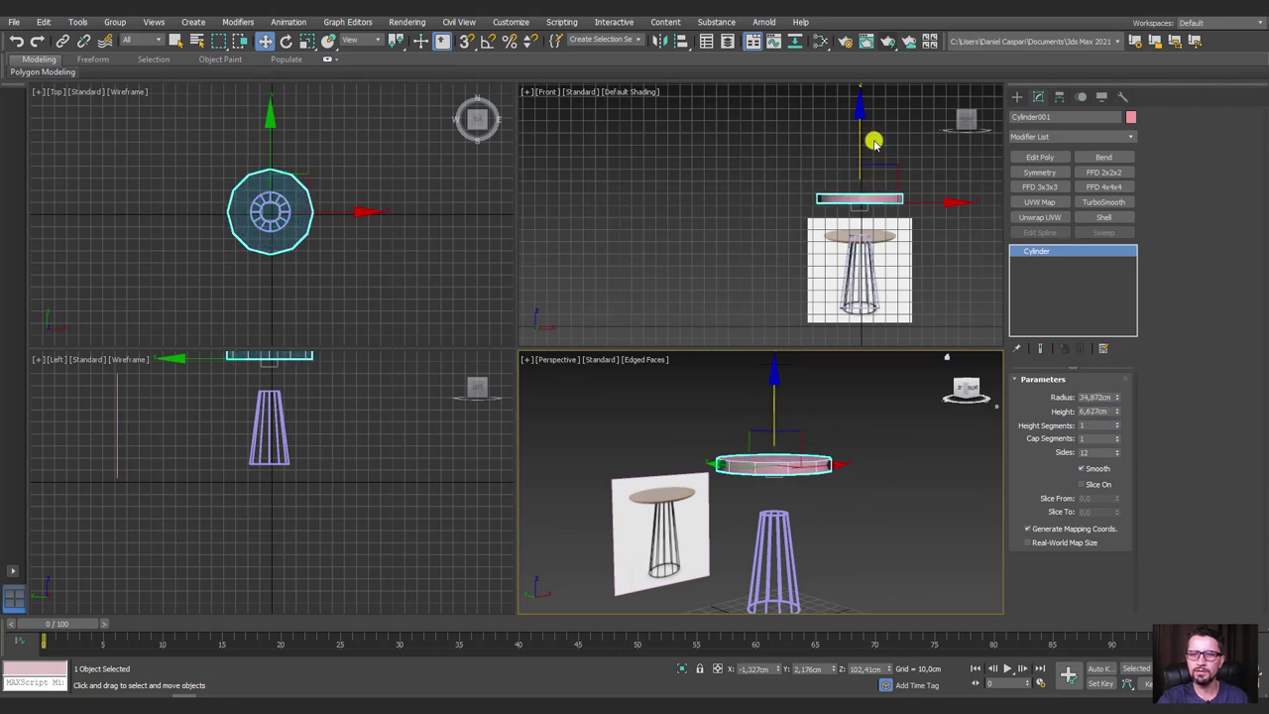
mouse_move(857, 146)
mouse_down()
mouse_move(863, 170)
mouse_move(825, 209)
mouse_up()
scroll(868, 208, up, 3)
scroll(852, 218, up, 2)
scroll(838, 190, up, 2)
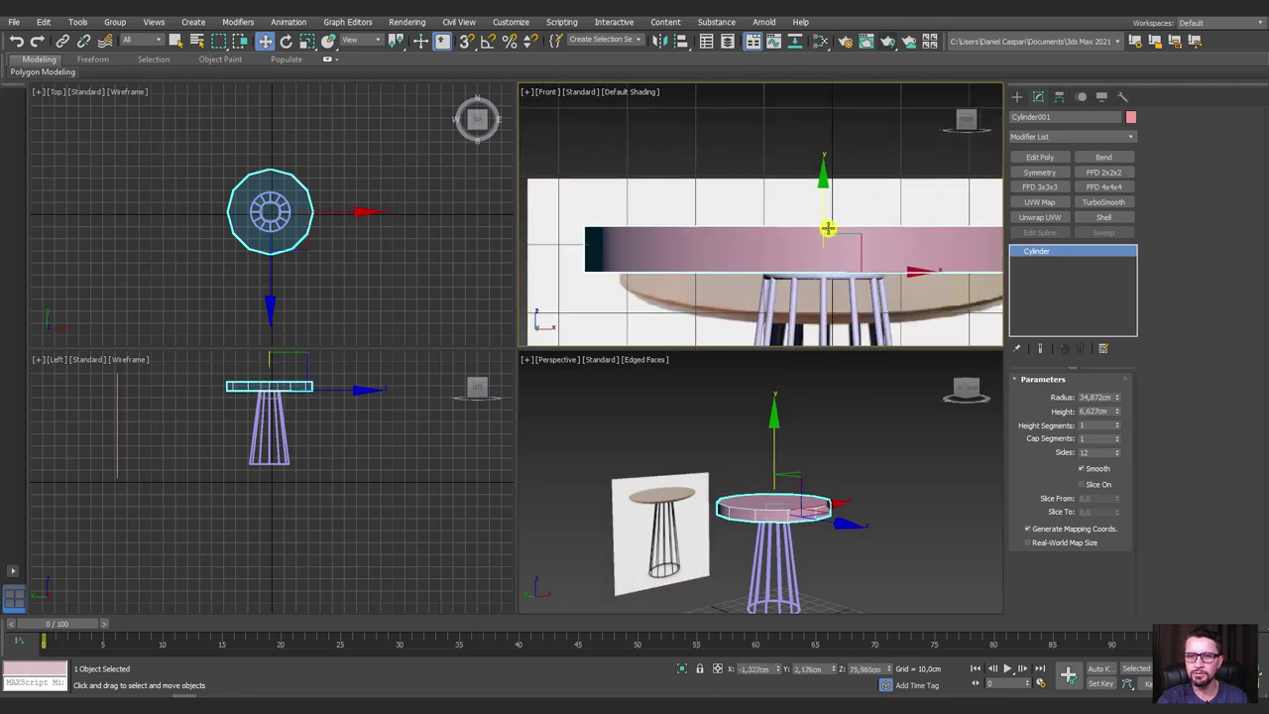
scroll(828, 229, down, 2)
Set the disc radius to 30.878 cm with 36 sides and add an Edit Poly modifier.
drag(1117, 398, 1121, 403)
mouse_move(909, 459)
alt+middle_down()
mouse_move(846, 515)
mouse_move(873, 496)
mouse_move(772, 490)
alt+middle_up()
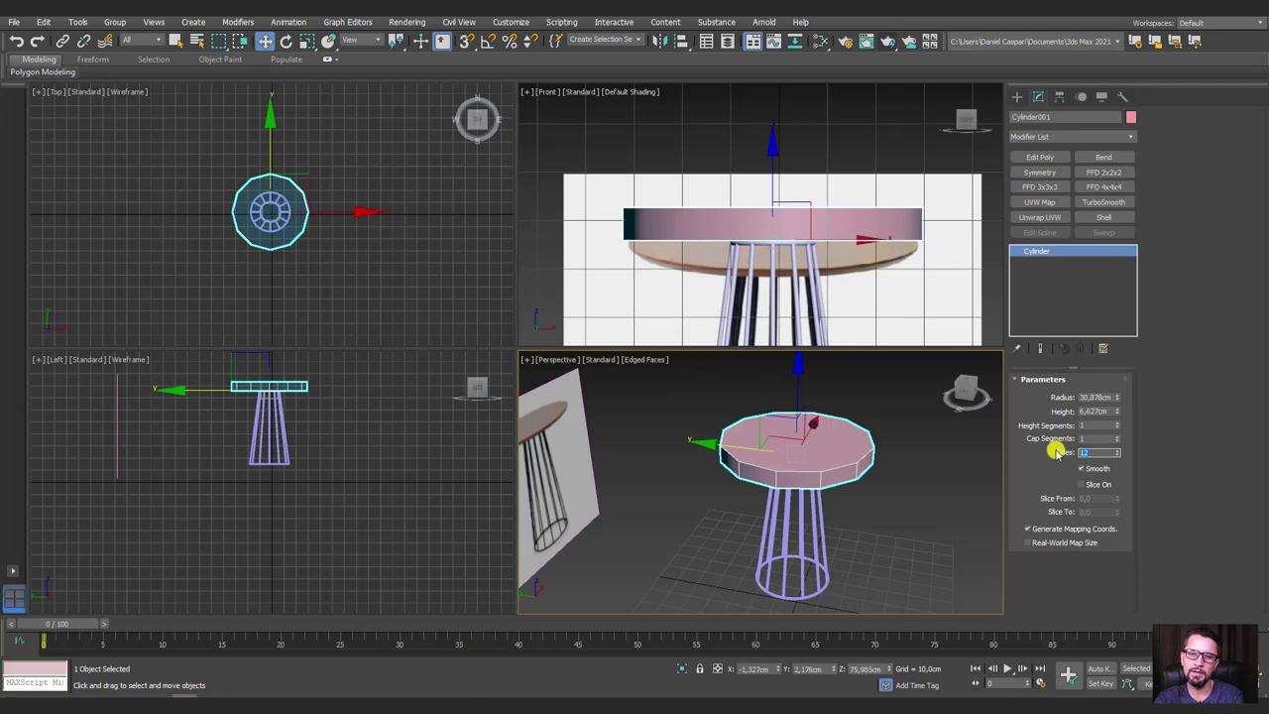
text(36)
key(Return)
mouse_move(825, 499)
alt+middle_down()
mouse_move(819, 445)
mouse_move(849, 450)
mouse_move(940, 414)
alt+middle_up()
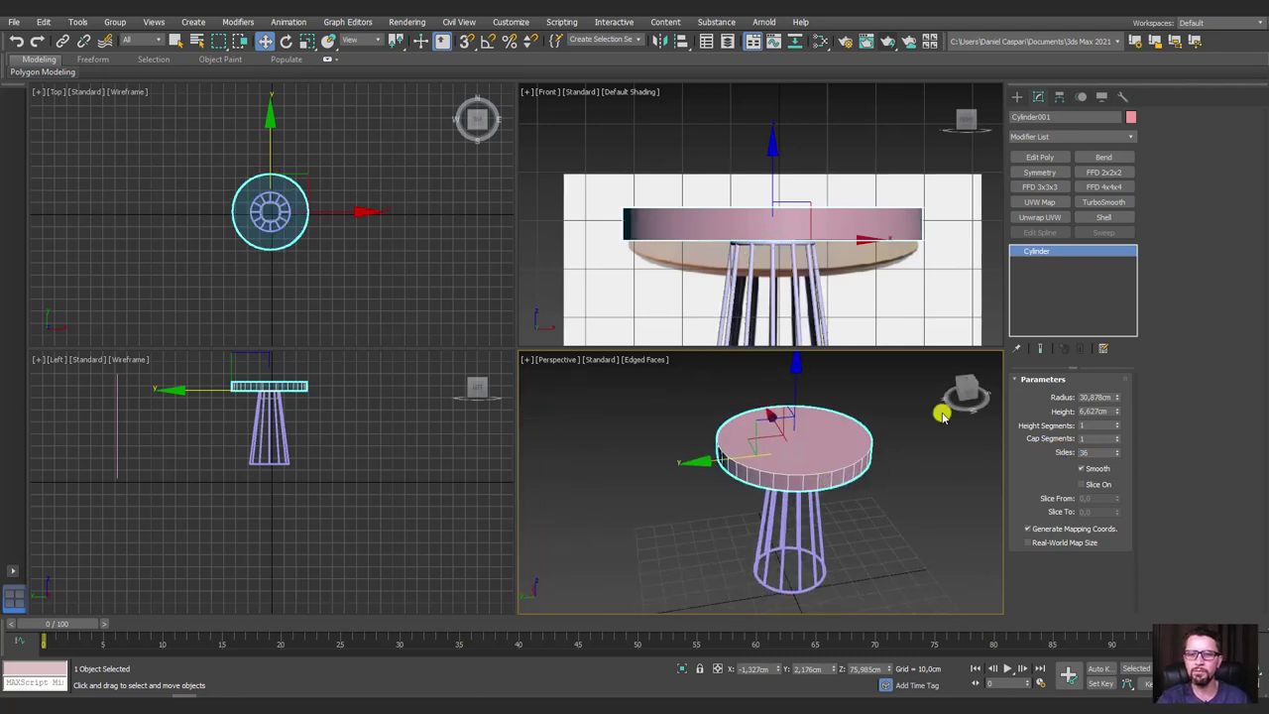
click(1039, 158)
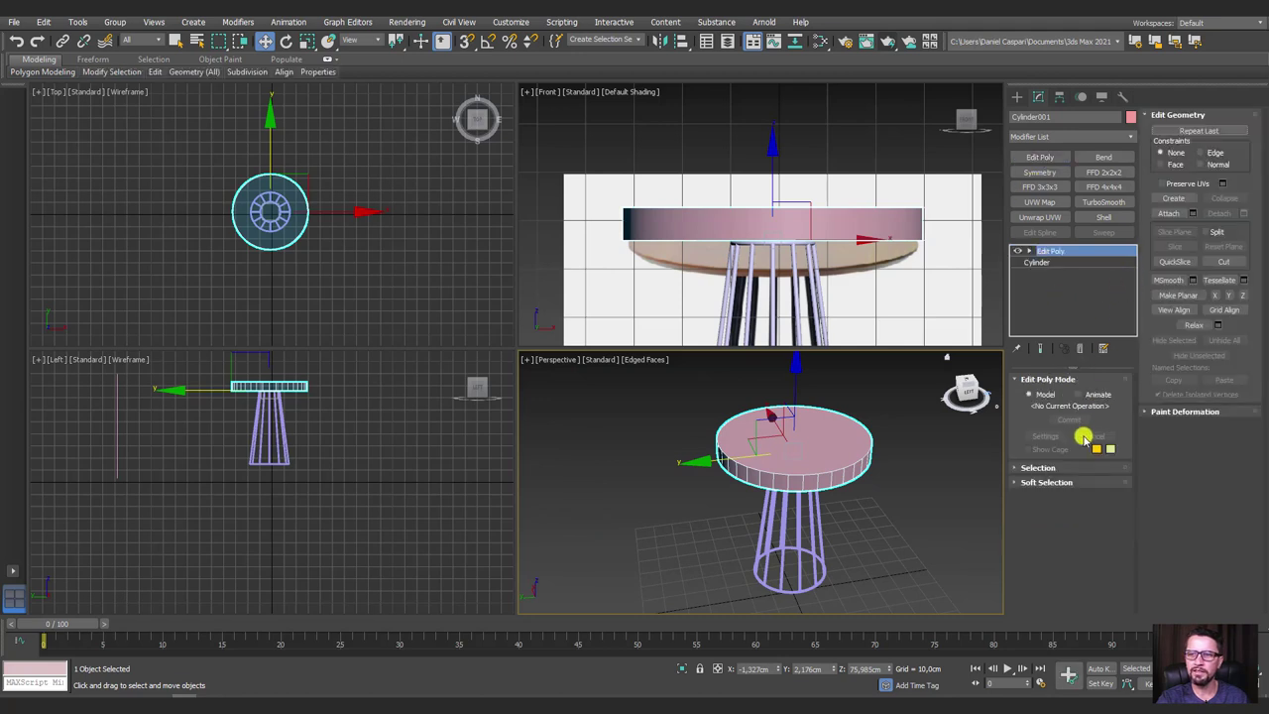
Select the tabletop's bottom polygon and scale it down to taper the underside.
click(1030, 252)
click(1056, 295)
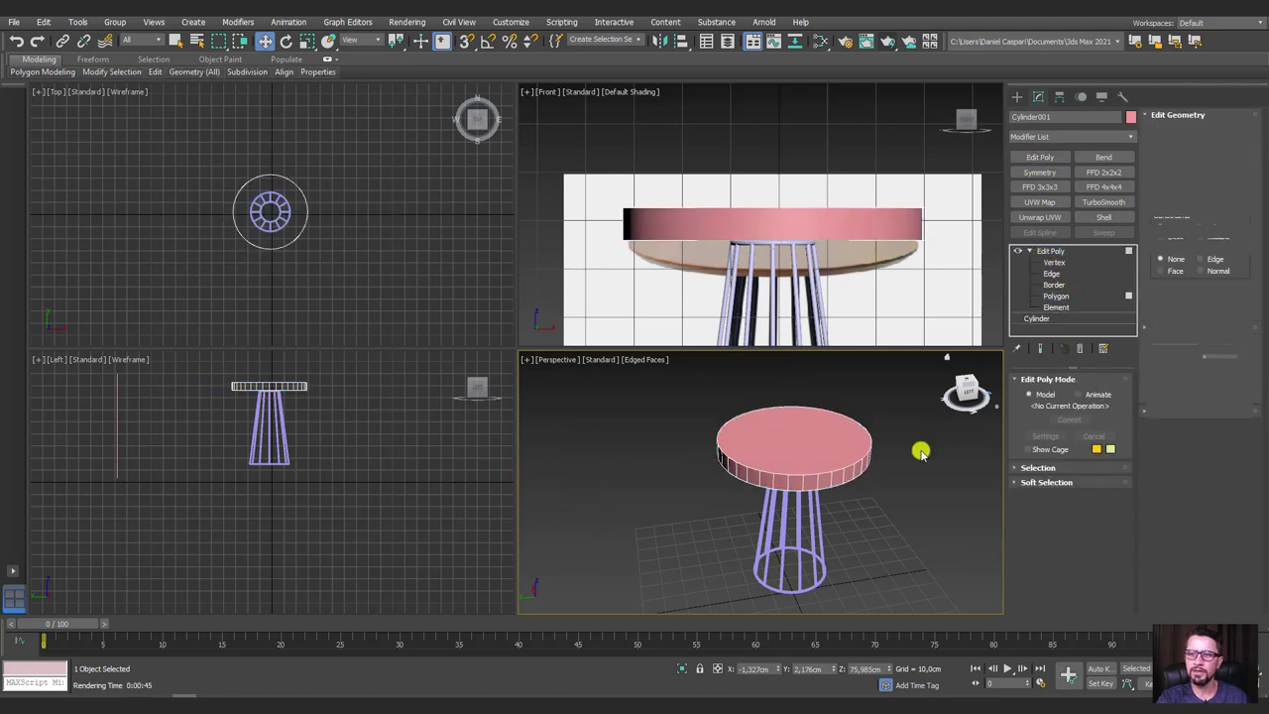
click(839, 427)
scroll(802, 457, up, 2)
key(r)
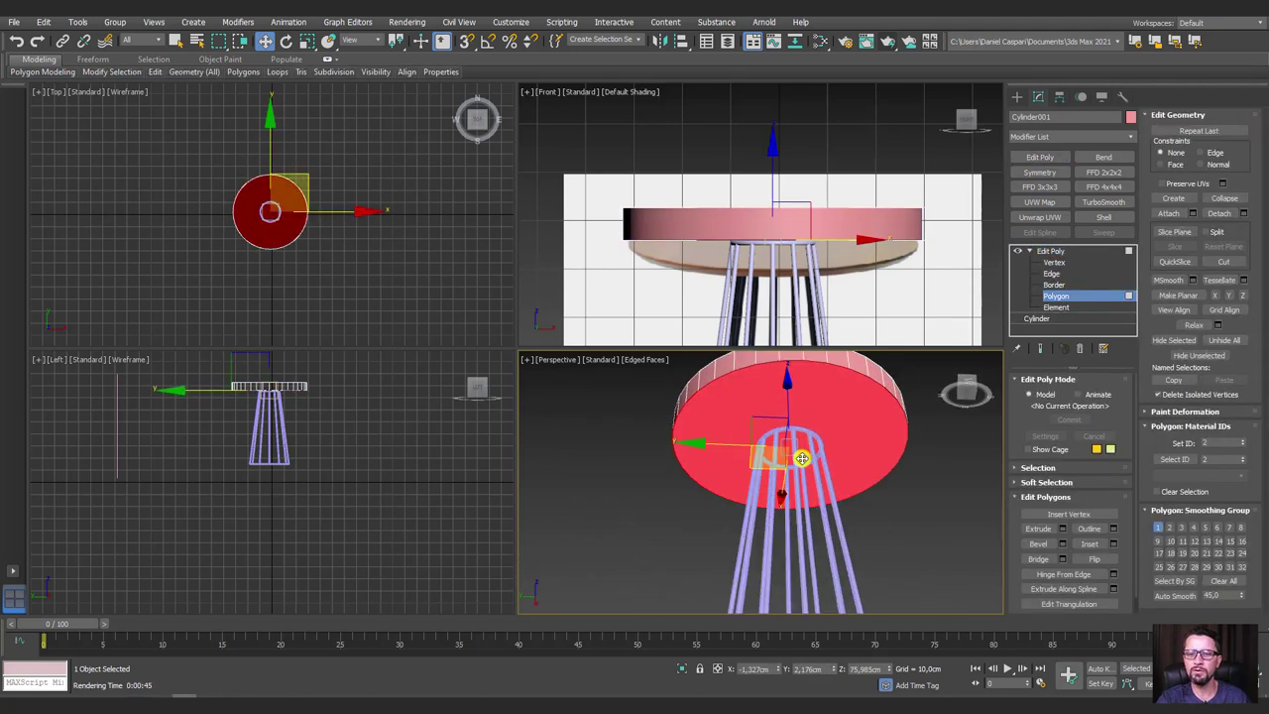
drag(781, 442, 779, 456)
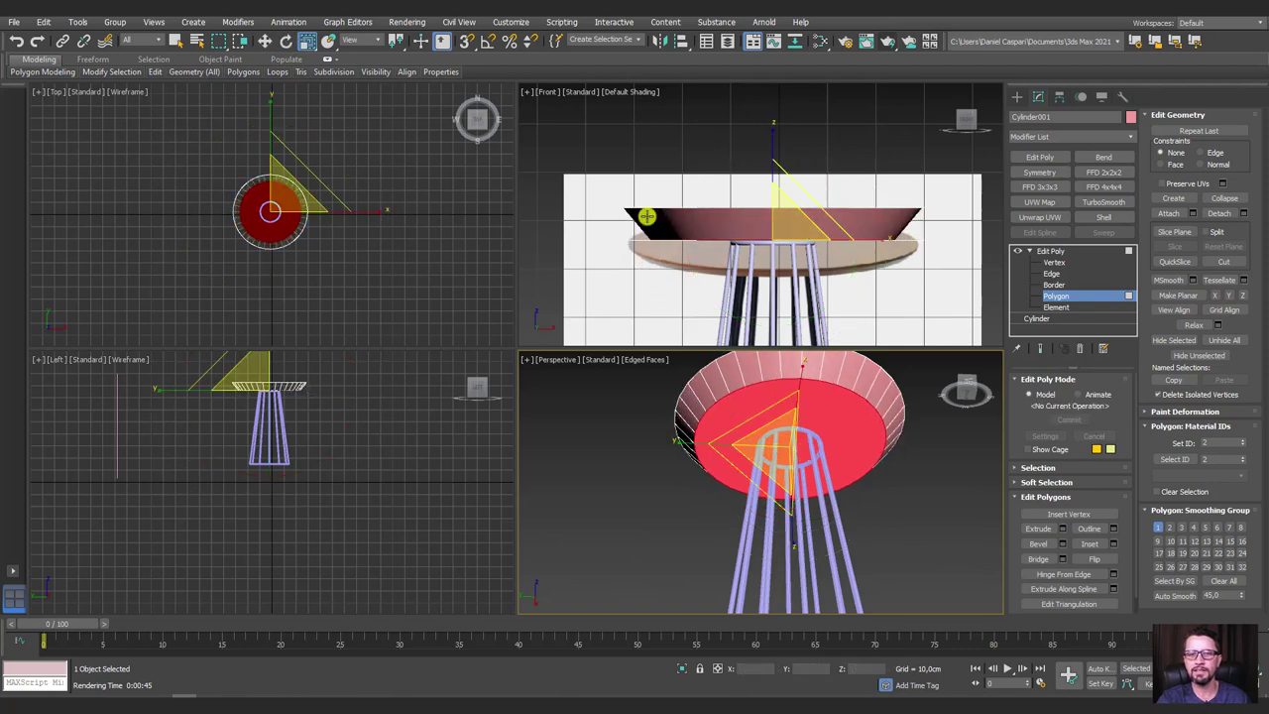
Inset the underside face by 8.828 cm into rings and collapse the centre polygons to a point.
mouse_move(881, 355)
alt+middle_down()
mouse_move(898, 405)
mouse_move(879, 456)
mouse_move(858, 445)
mouse_move(857, 460)
alt+middle_up()
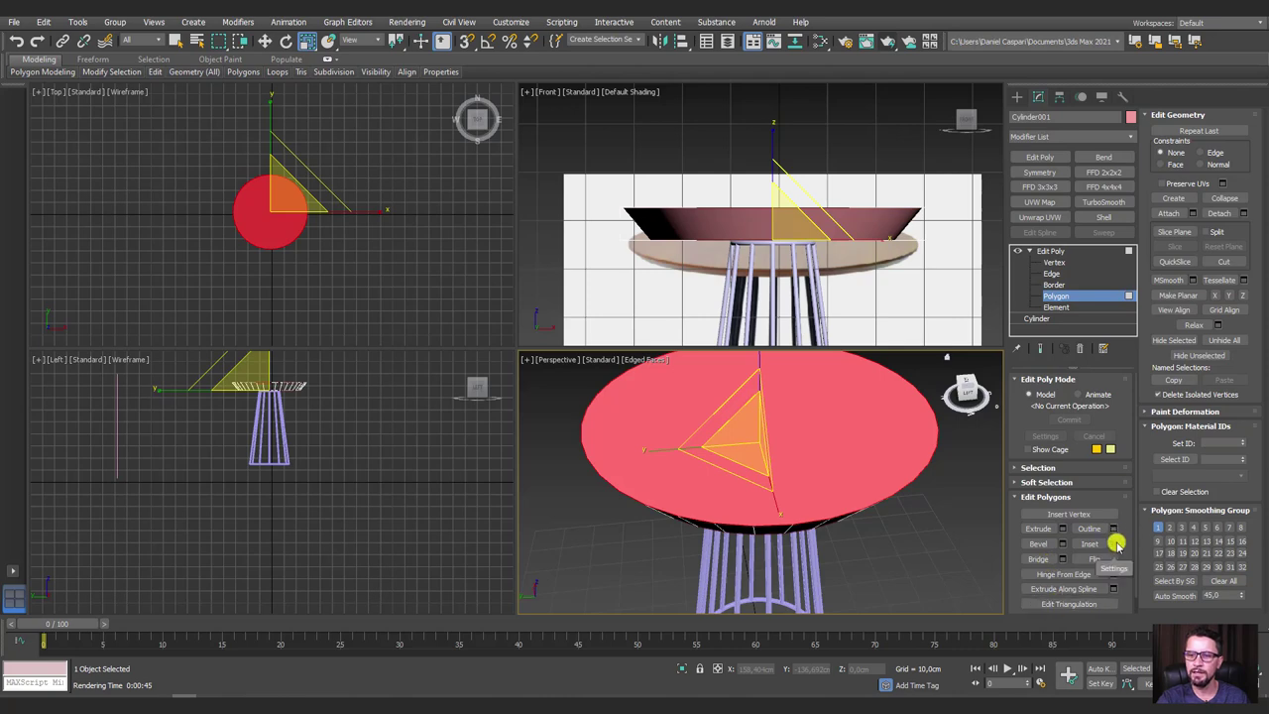
click(1113, 544)
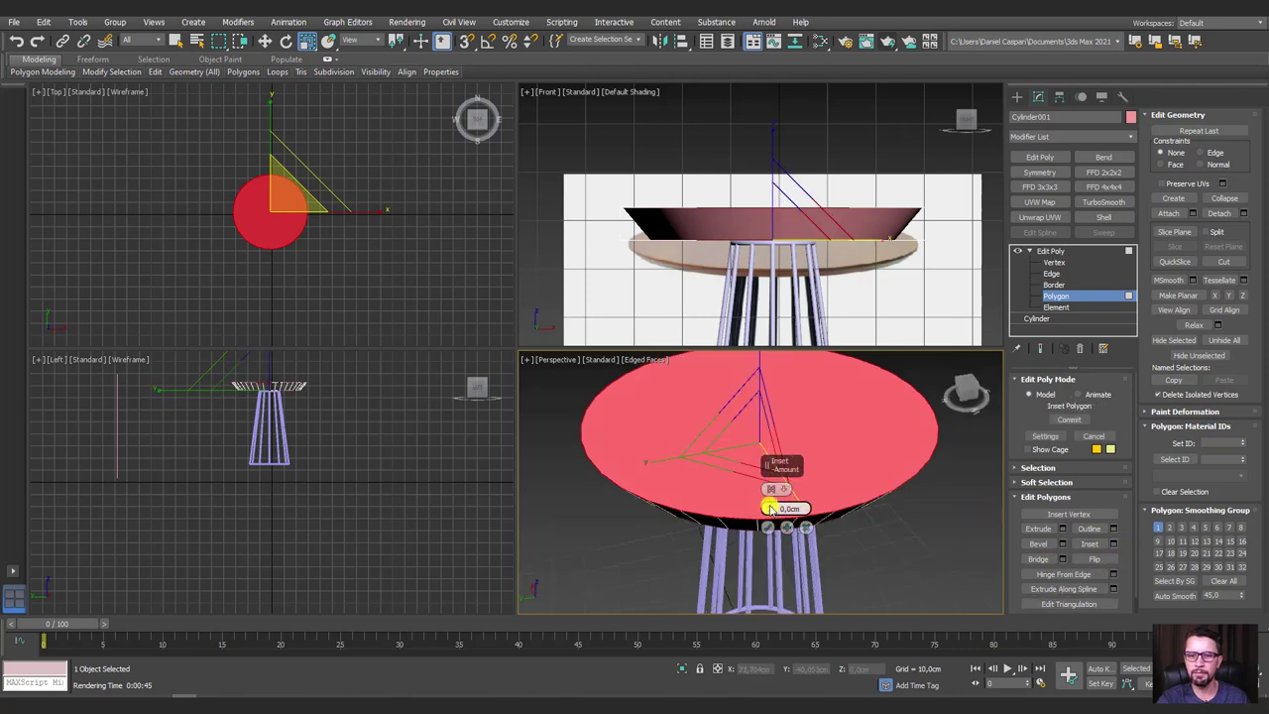
drag(769, 508, 813, 475)
mouse_move(765, 512)
alt+middle_down()
mouse_move(865, 392)
mouse_move(829, 420)
alt+middle_up()
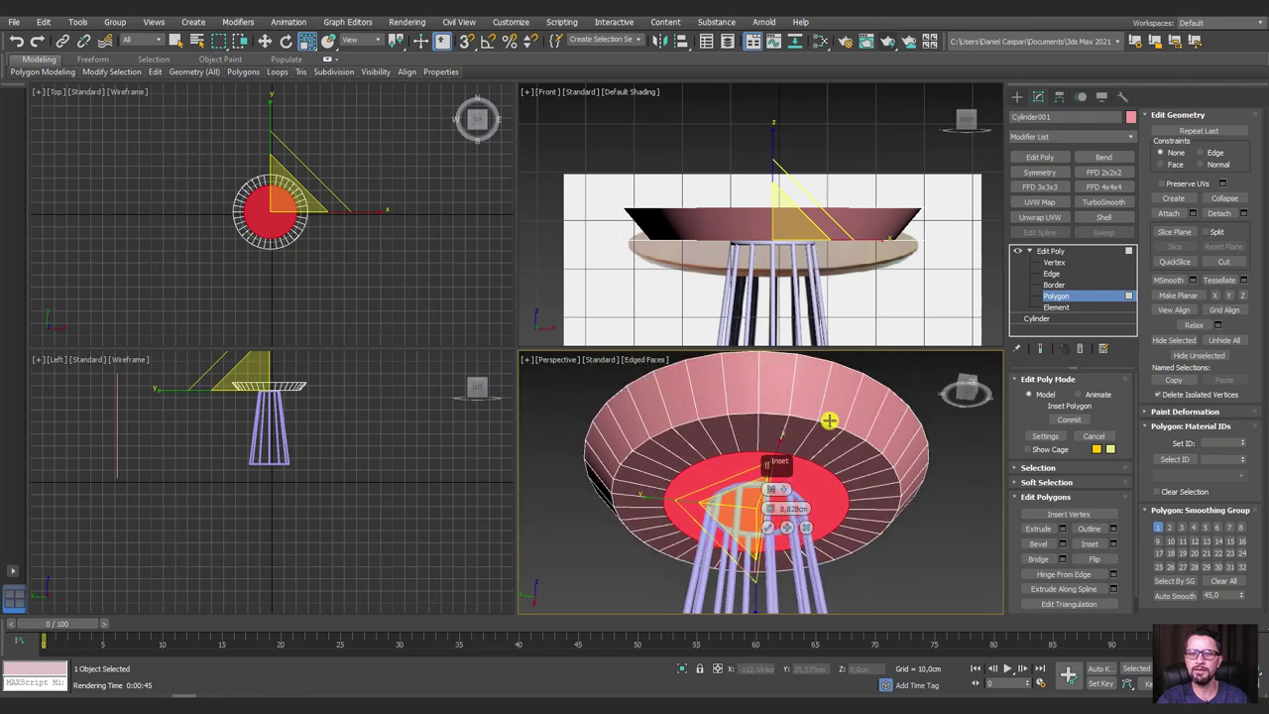
click(786, 526)
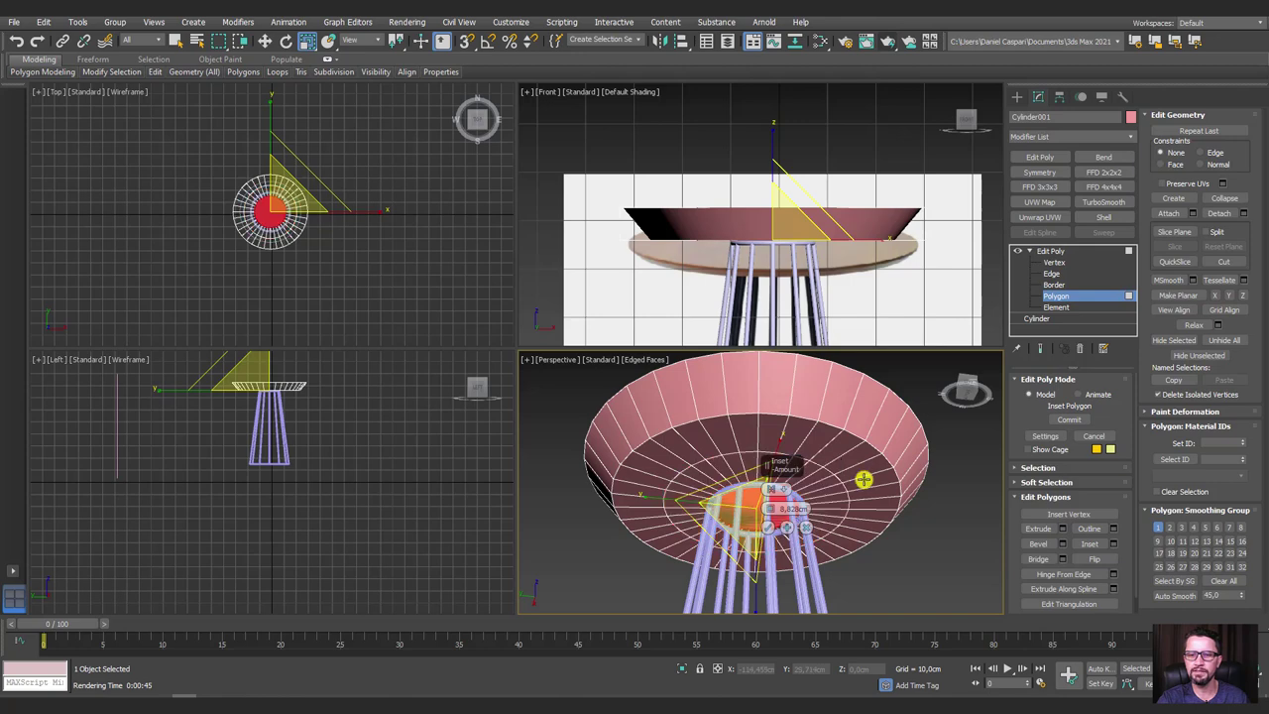
alt+middle_drag(864, 482, 855, 443)
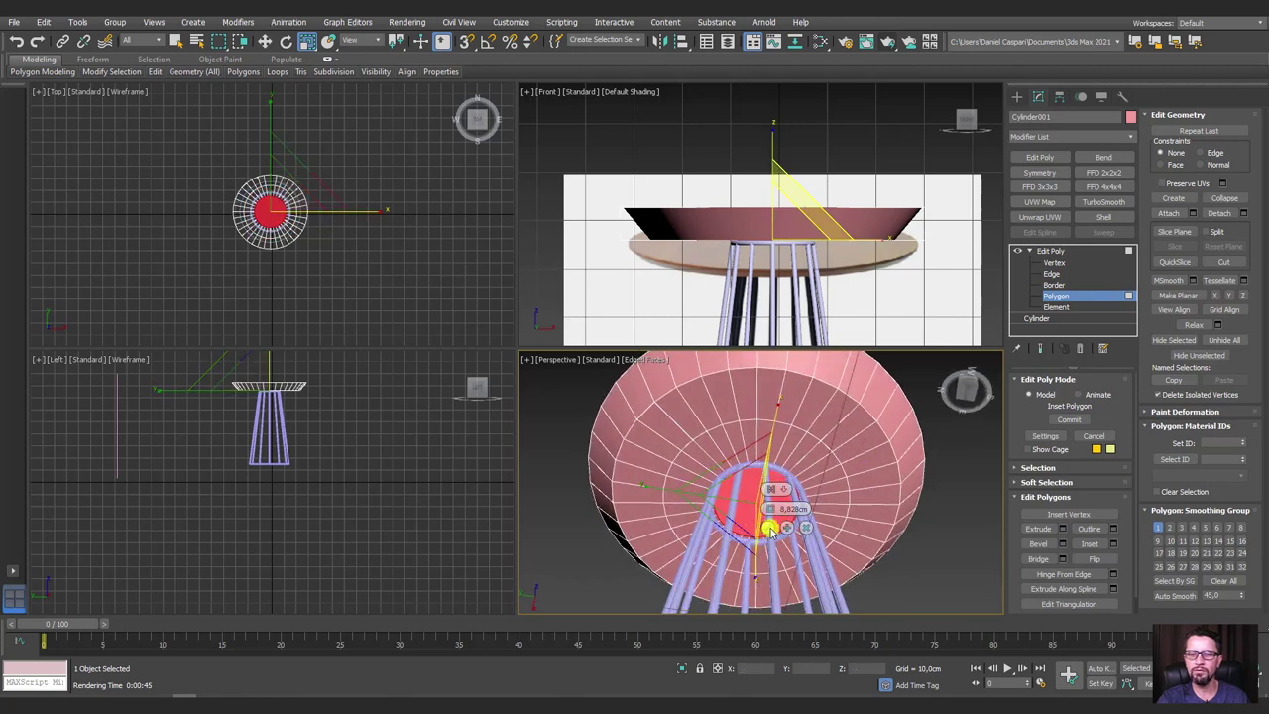
click(770, 529)
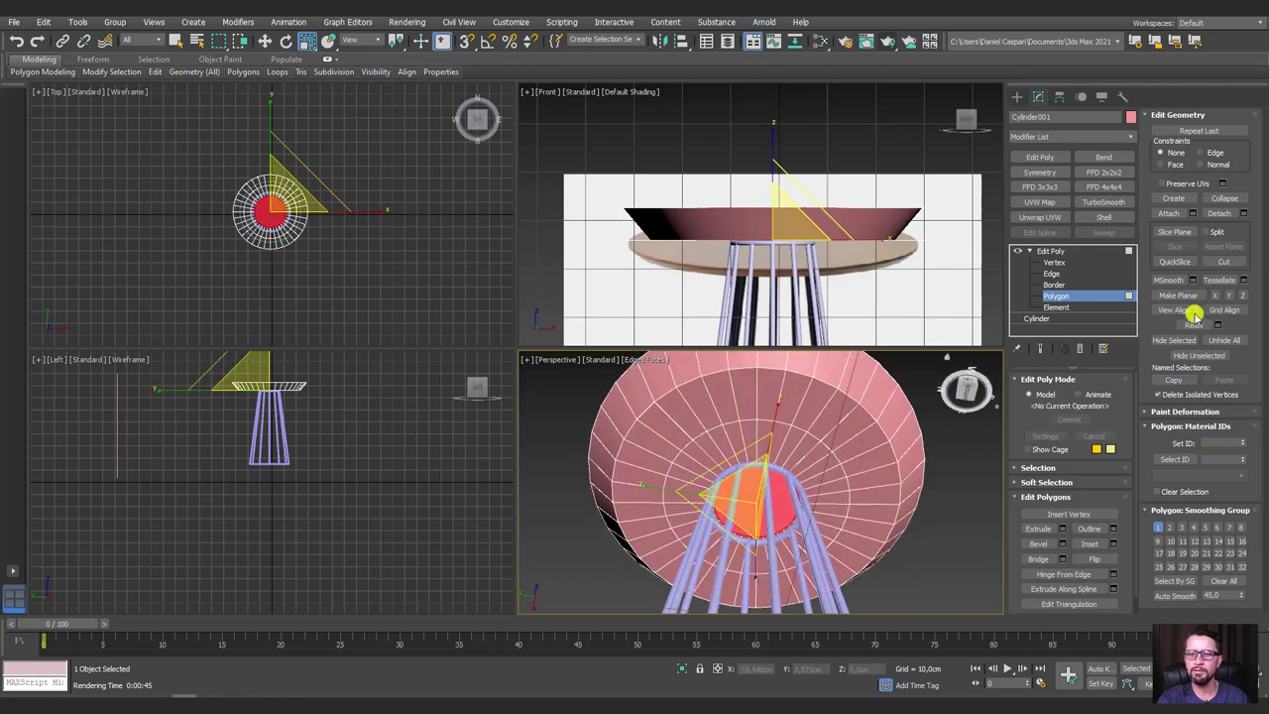
click(1221, 198)
mouse_move(820, 447)
alt+middle_down()
mouse_move(844, 527)
mouse_move(872, 447)
mouse_move(886, 524)
mouse_move(852, 428)
alt+middle_up()
Leave sub-object mode and give Cylinder001 a TurboSmooth modifier with 3 iterations.
key(4)
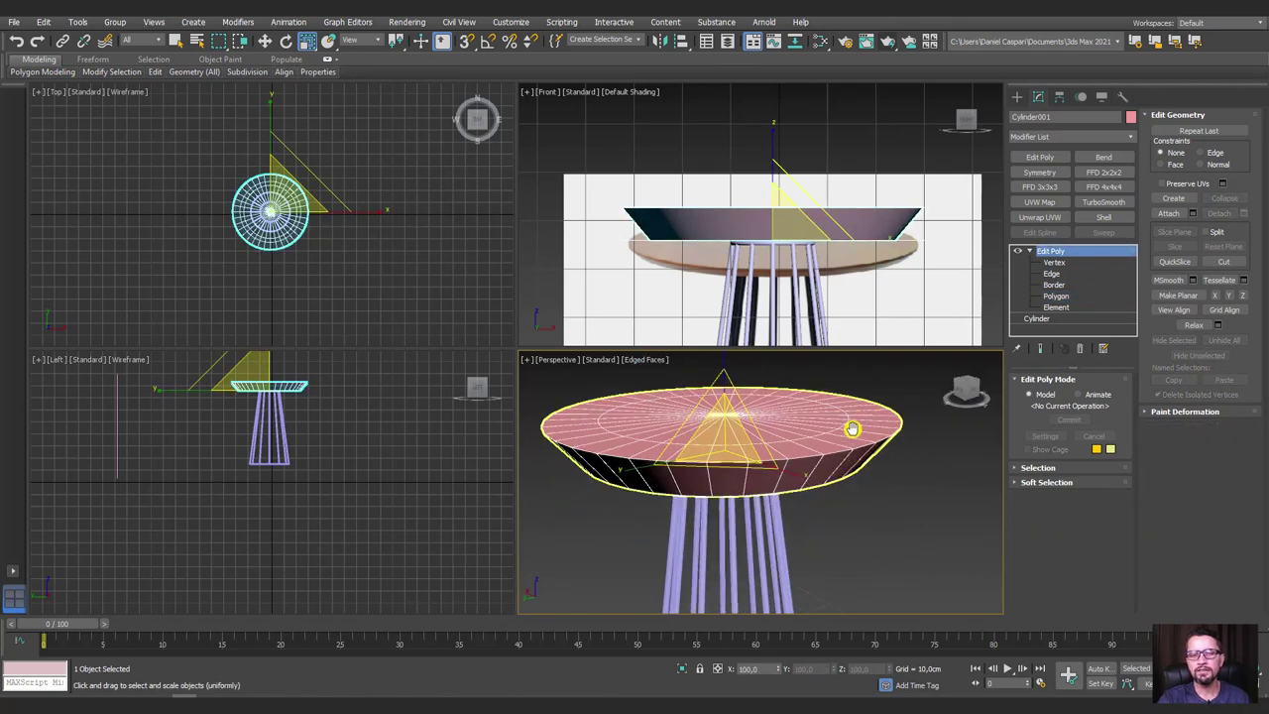
click(851, 429)
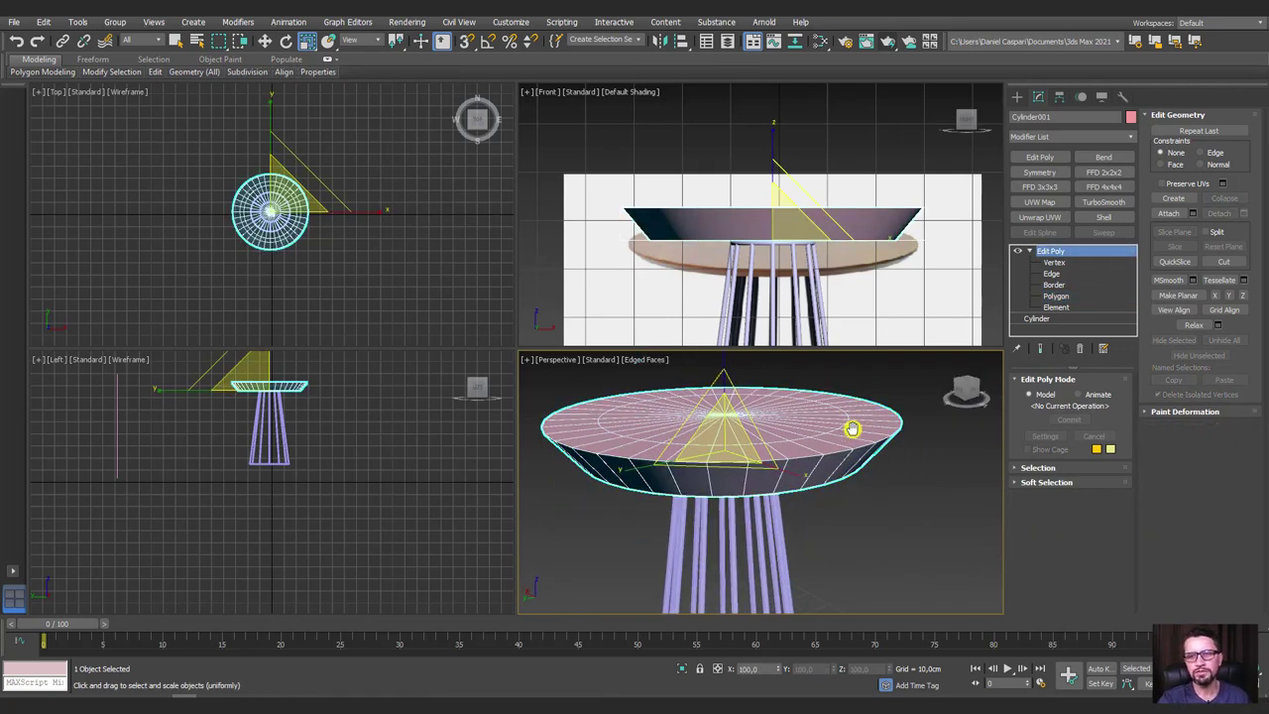
click(1054, 274)
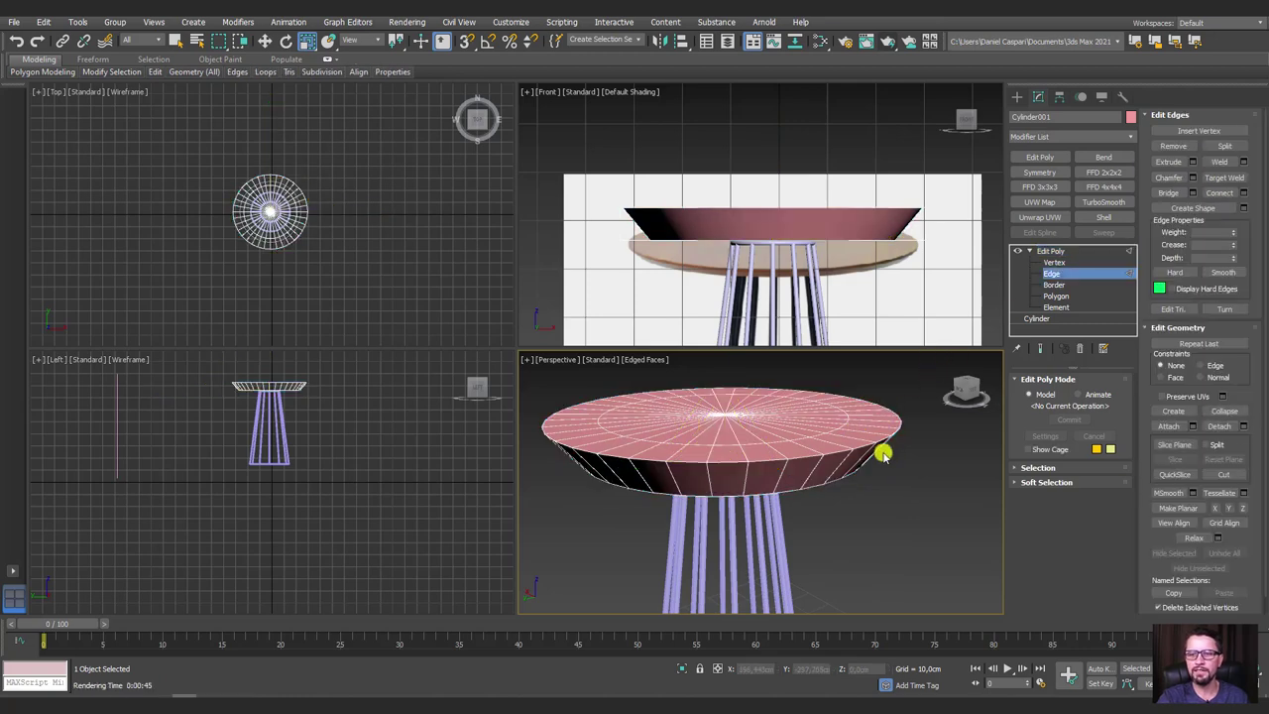
scroll(884, 447, up, 5)
scroll(883, 447, down, 5)
click(1054, 251)
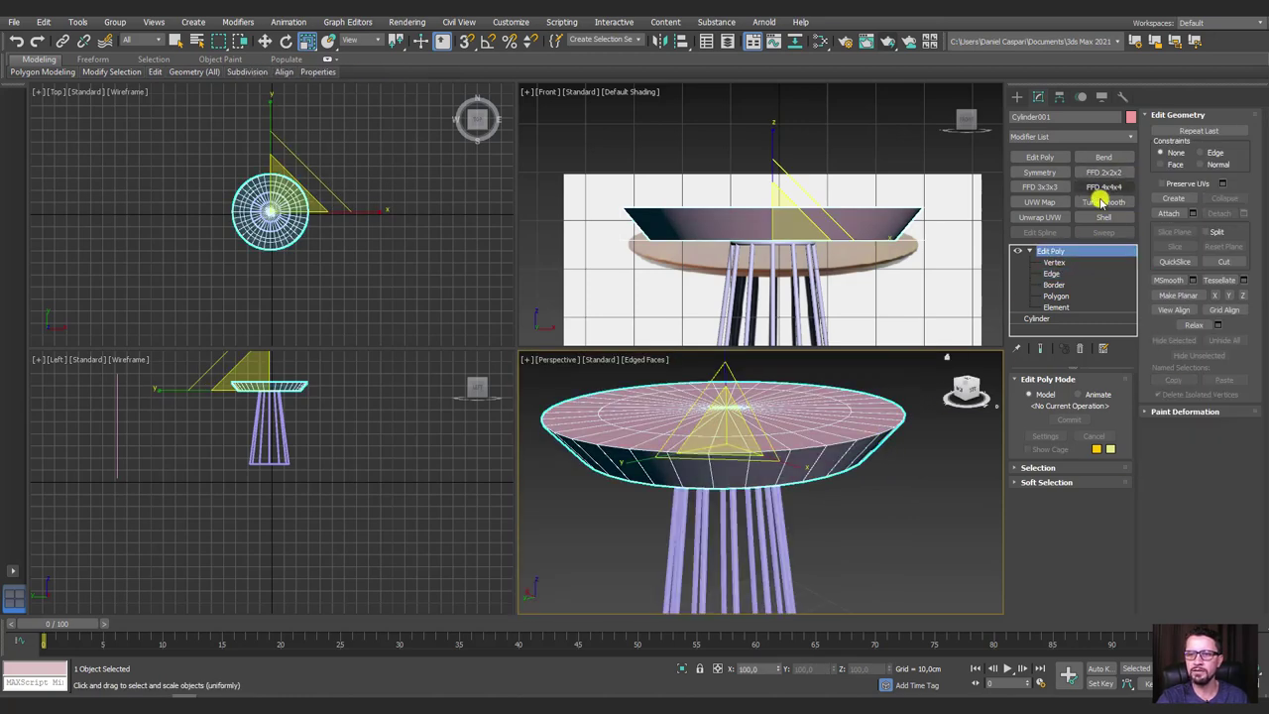
click(1100, 202)
alt+middle_drag(913, 418, 1079, 400)
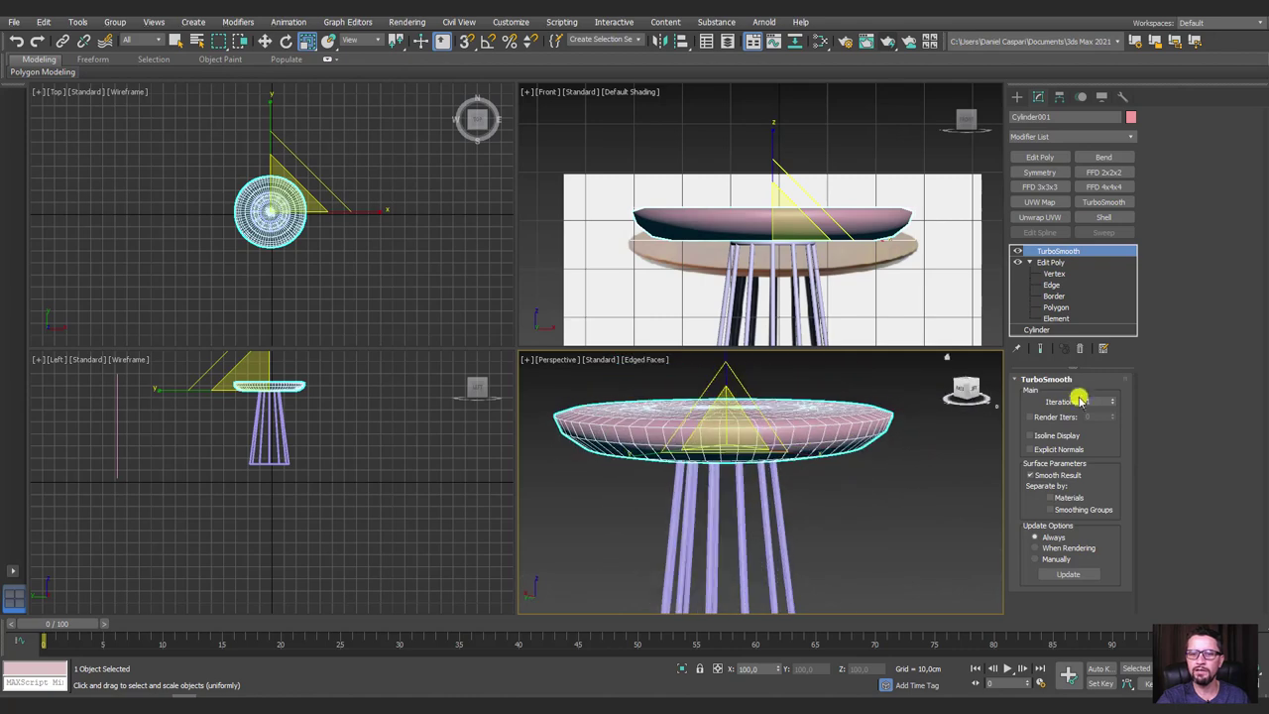
click(1114, 398)
click(978, 467)
key(F4)
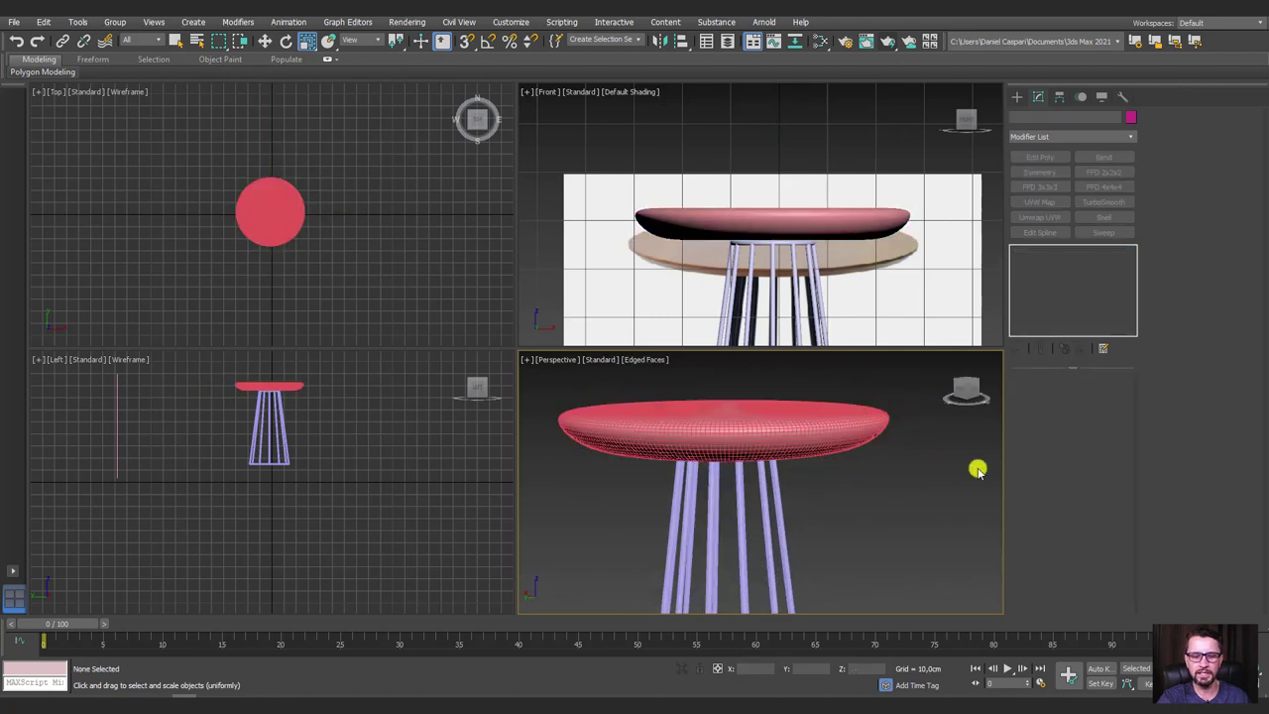
alt+middle_drag(857, 437, 861, 443)
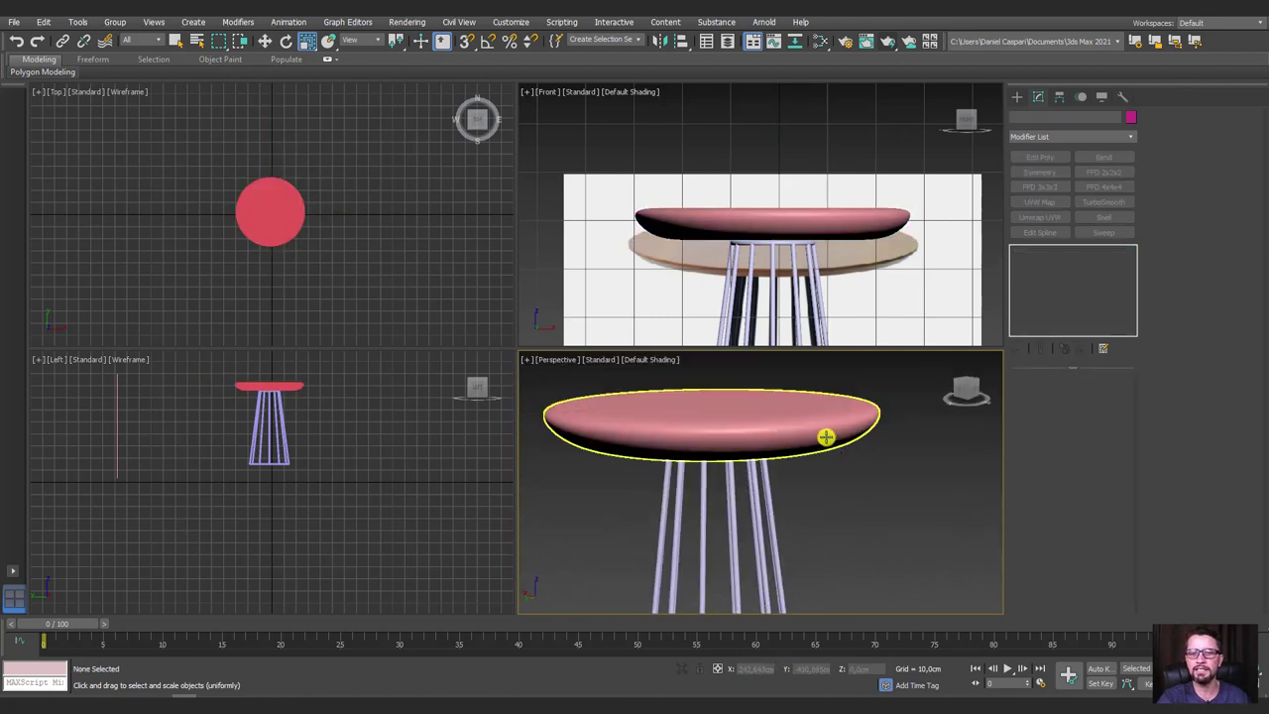
click(824, 436)
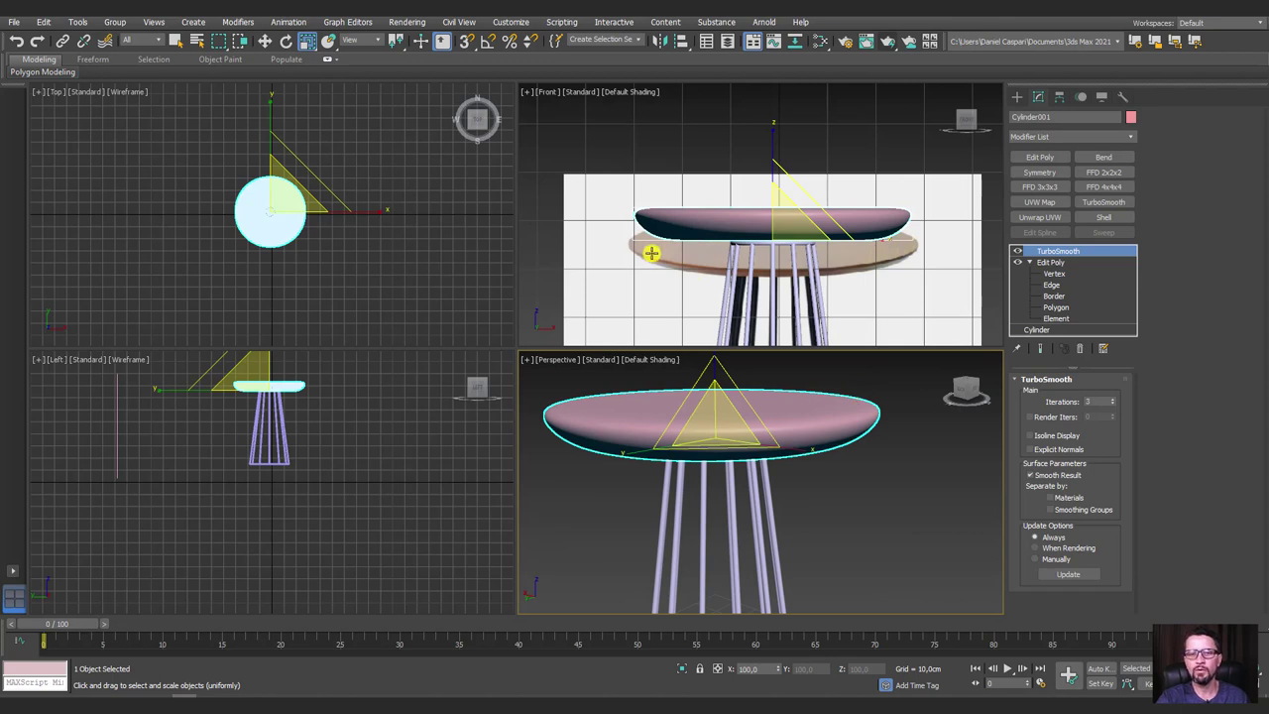
scroll(651, 253, up, 3)
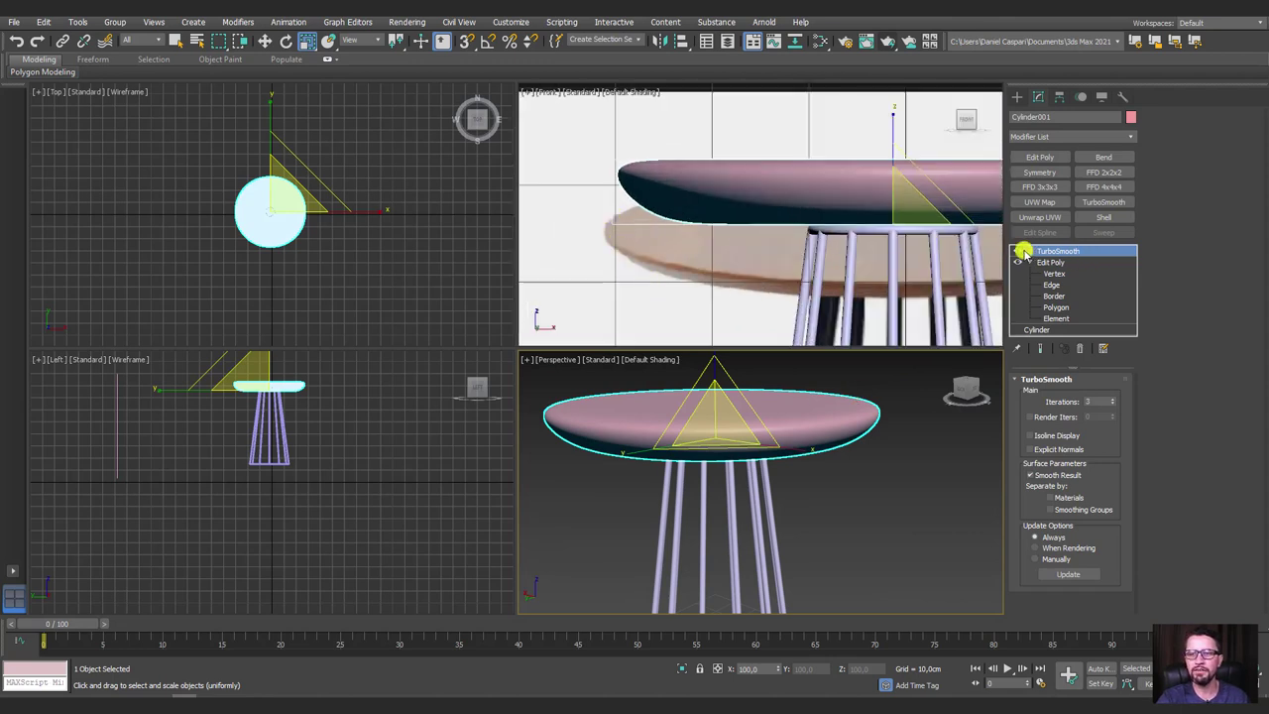
Turn off TurboSmooth and pick an edge on the tabletop rim.
click(1019, 250)
click(1051, 284)
key(F4)
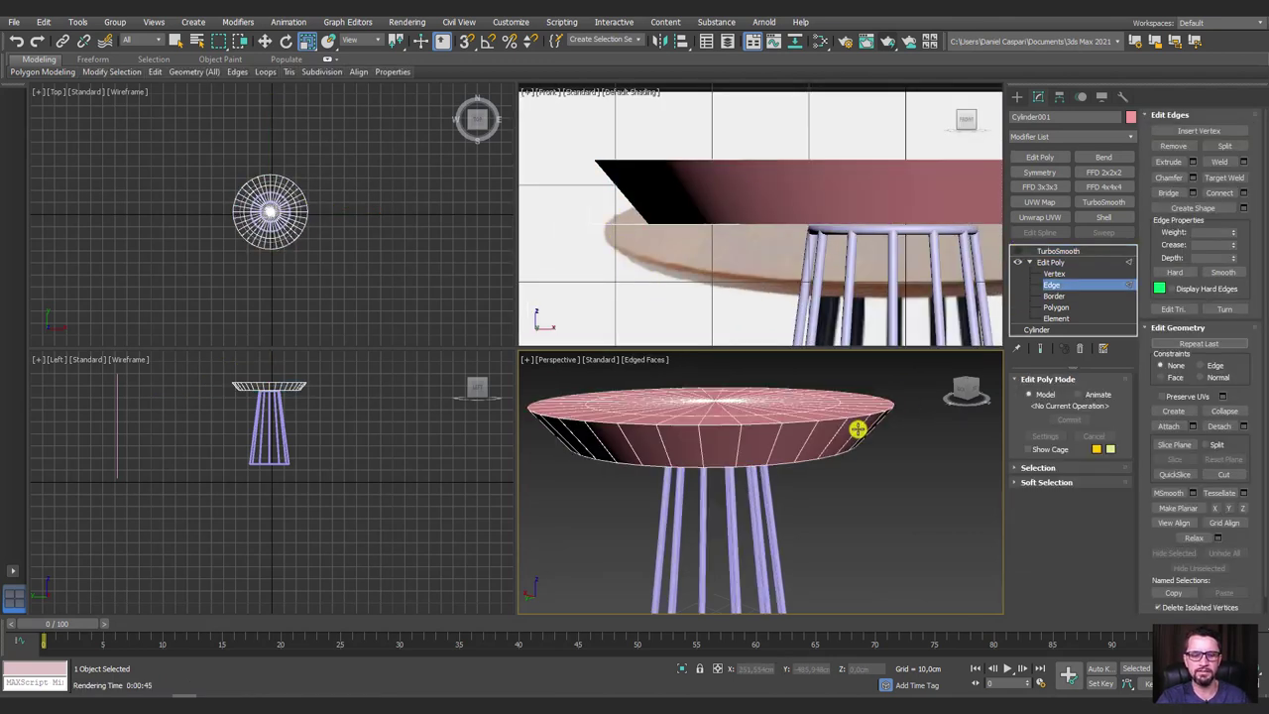
click(849, 432)
alt+middle_drag(849, 433, 844, 415)
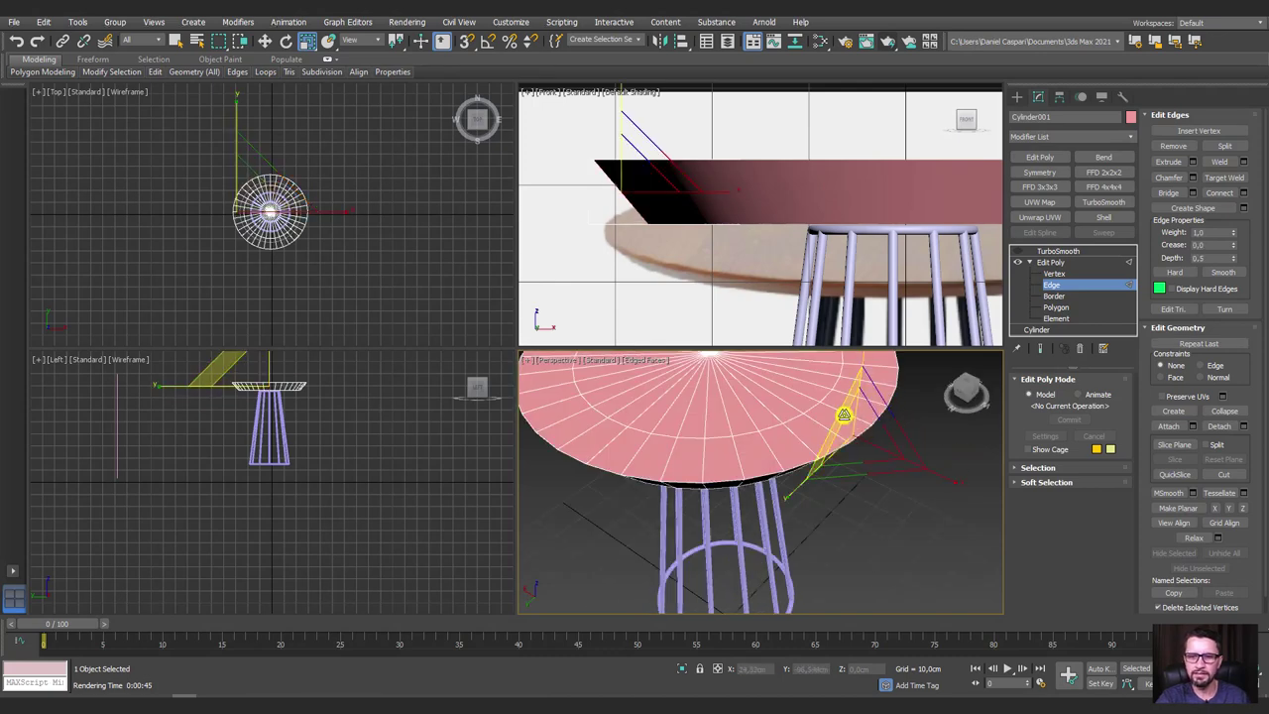
mouse_move(856, 476)
alt+middle_down()
mouse_move(859, 433)
mouse_move(797, 423)
alt+middle_up()
Grow the rim edge selection with Loop, then Ring, around the tabletop.
click(958, 527)
click(854, 435)
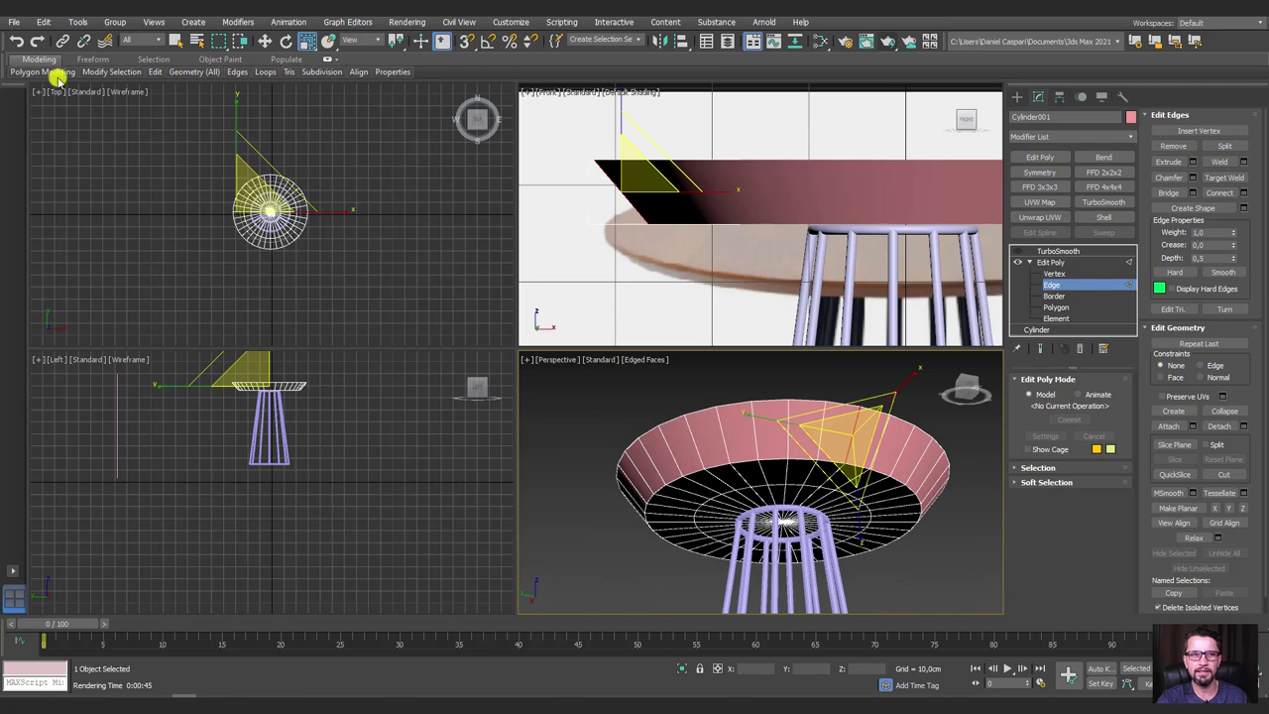
mouse_move(112, 72)
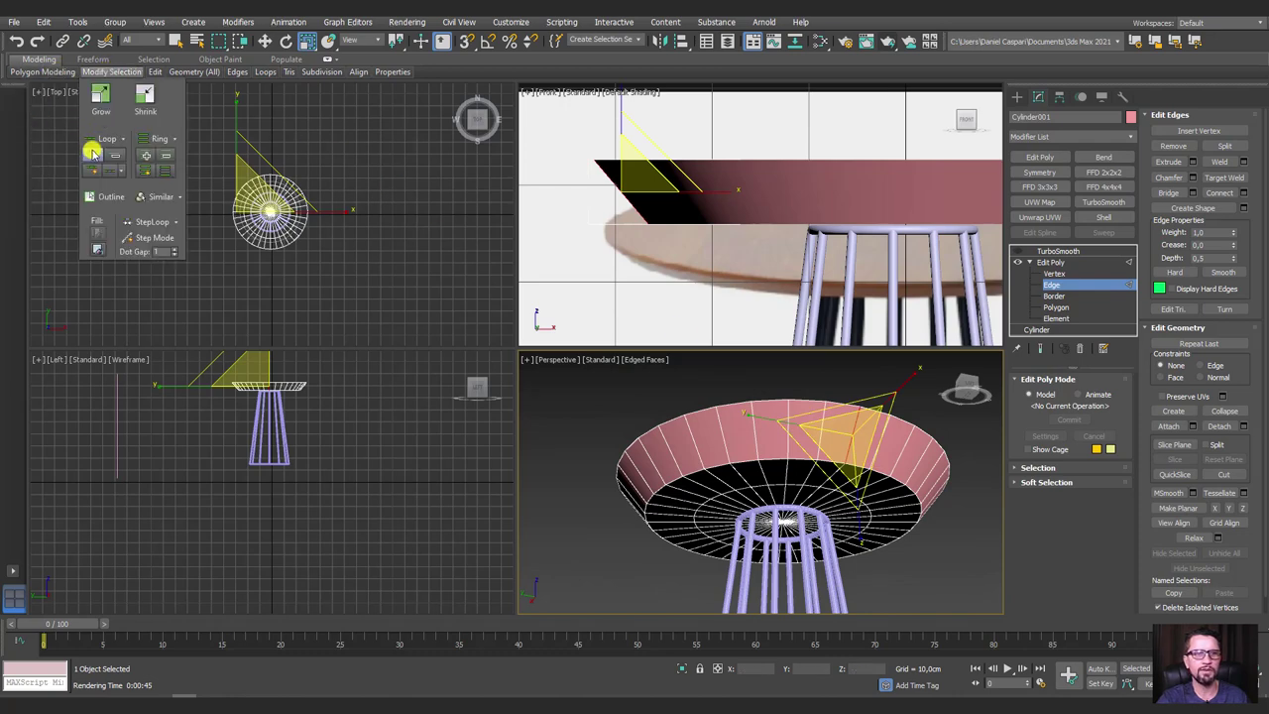
click(91, 152)
mouse_move(986, 430)
alt+middle_down()
mouse_move(1016, 461)
mouse_move(1011, 503)
alt+middle_up()
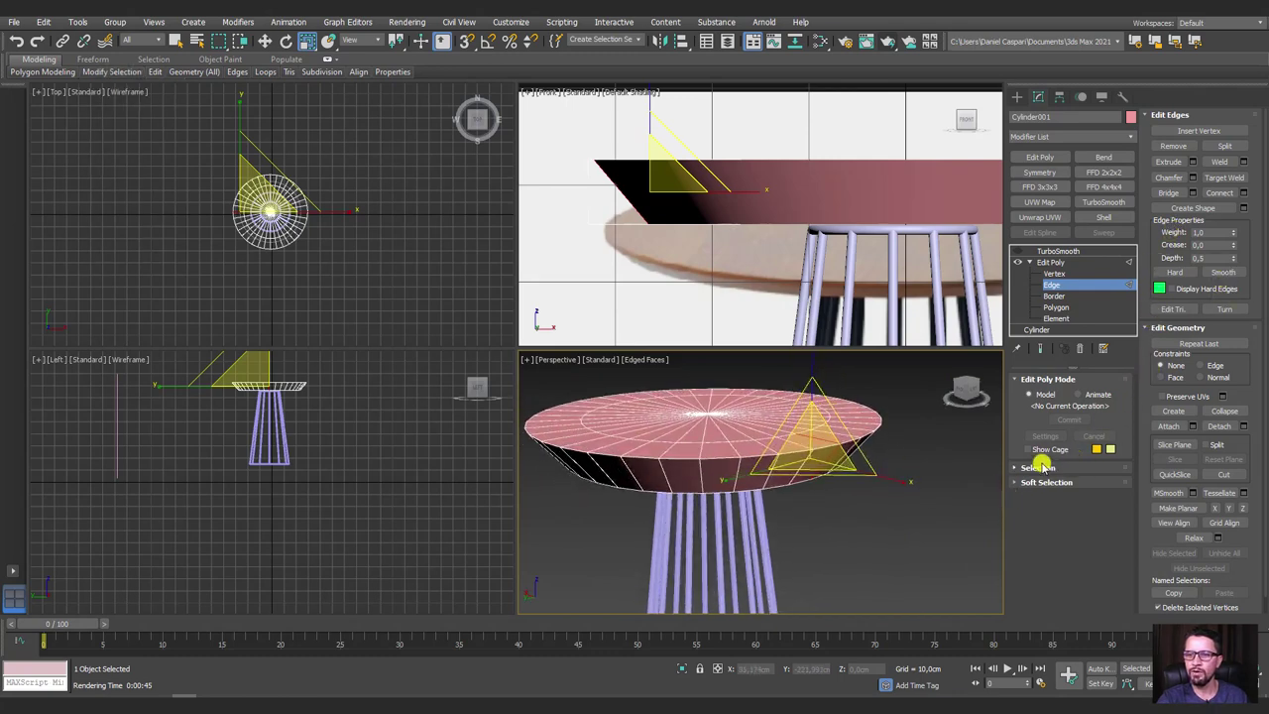
click(1036, 468)
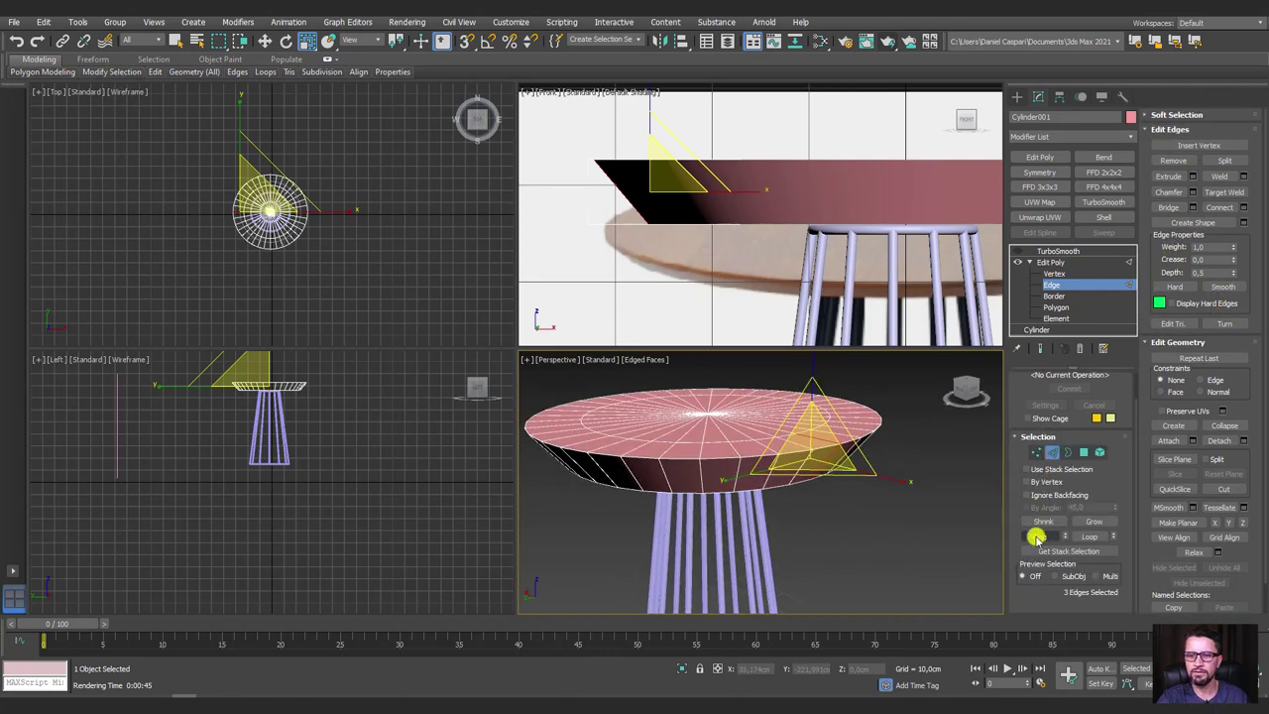
click(1035, 536)
Connect the ring edges with 2 segments and a pinch of 67.
alt+middle_drag(887, 462, 893, 516)
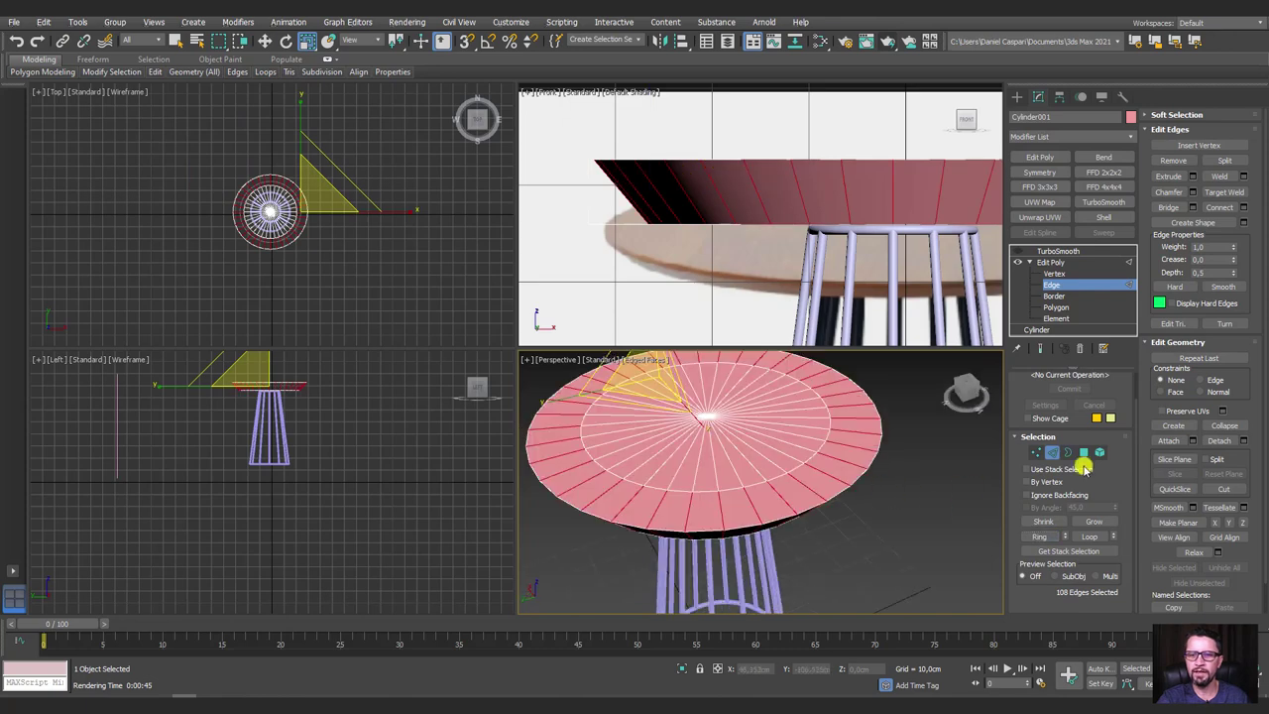
click(1243, 208)
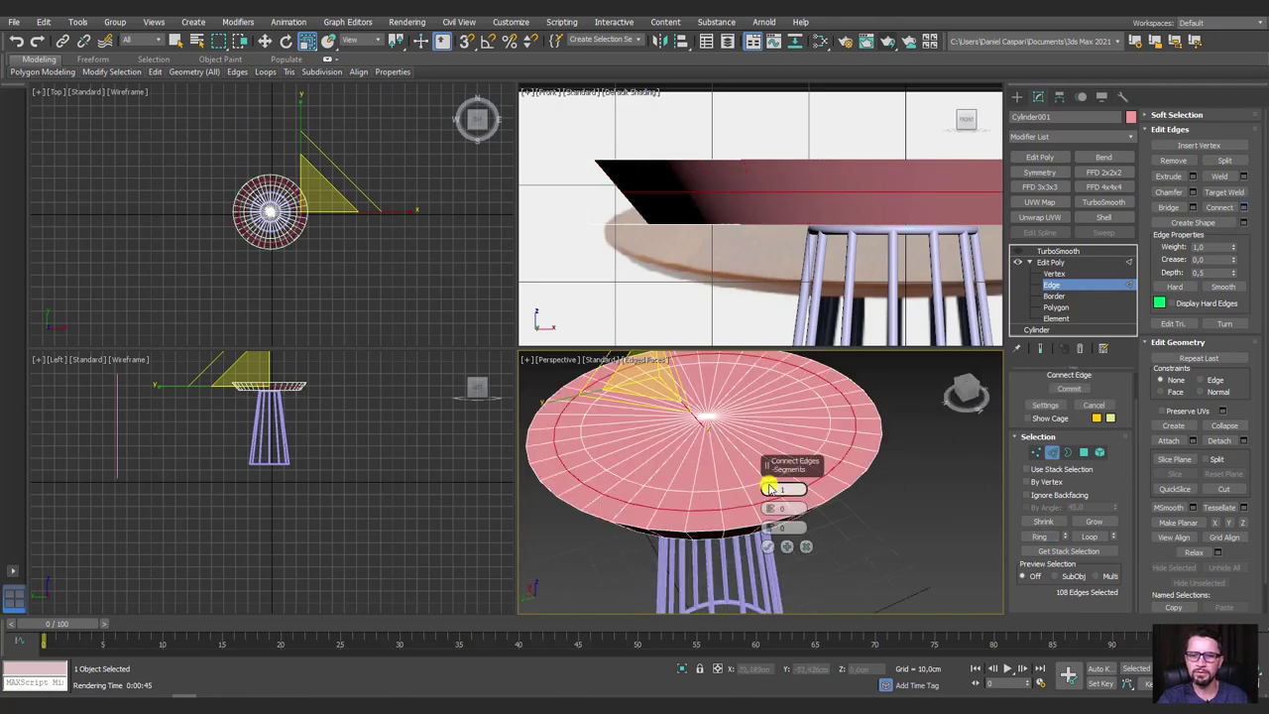
drag(770, 482, 771, 476)
drag(775, 472, 768, 496)
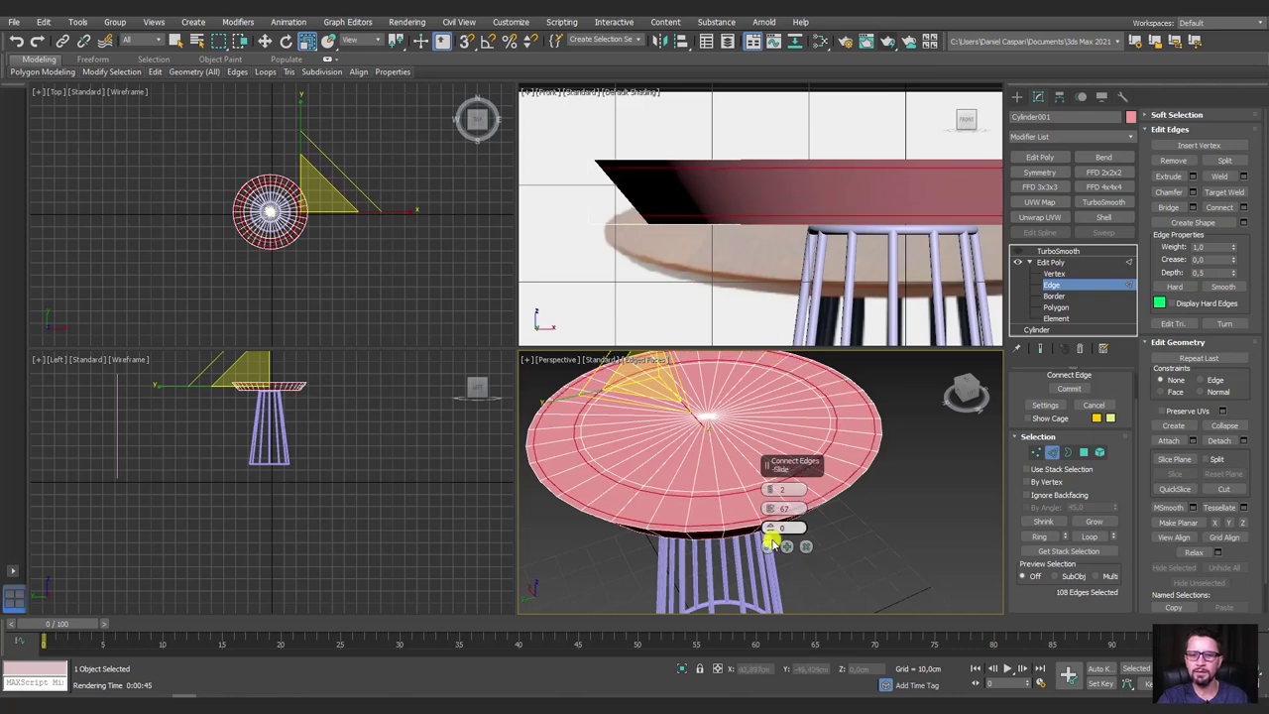
click(787, 546)
Re-enable TurboSmooth on the tabletop and deselect the table.
click(1053, 262)
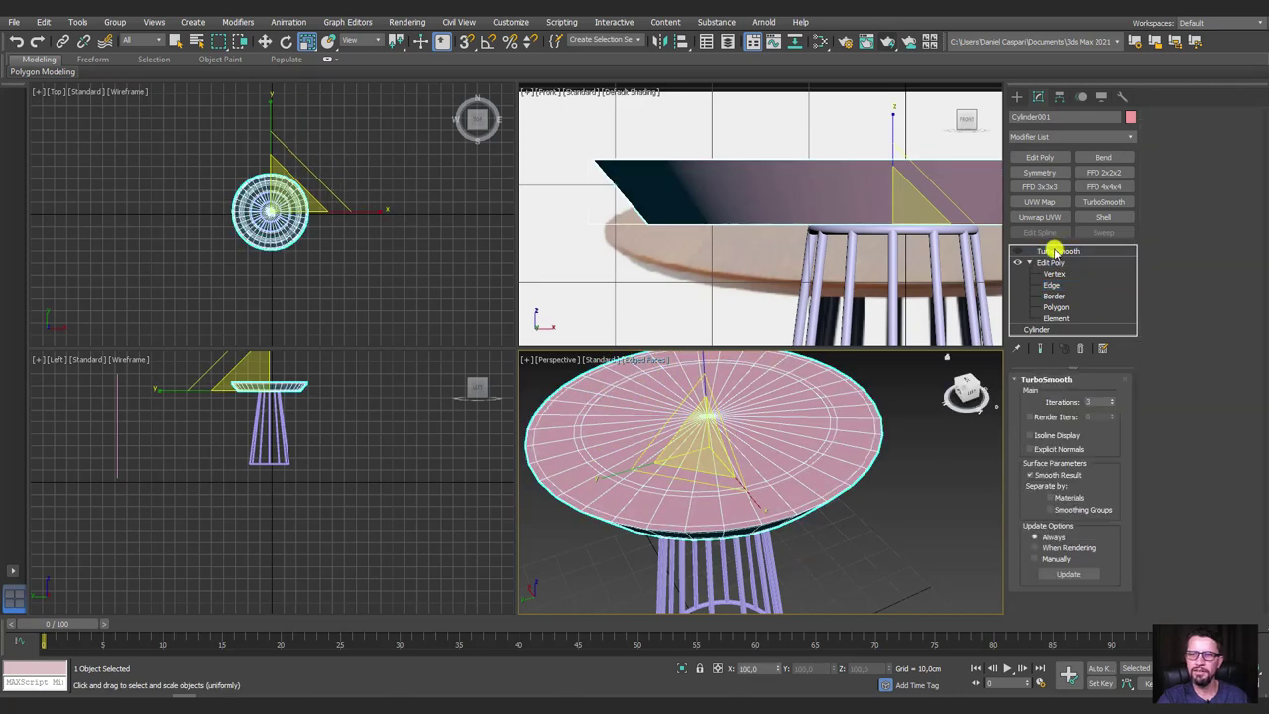
click(1026, 253)
click(1018, 252)
mouse_move(915, 485)
alt+middle_down()
mouse_move(932, 417)
mouse_move(895, 420)
mouse_move(889, 485)
alt+middle_up()
click(889, 486)
Orbit and zoom around the table in a maximized perspective view to check the crisper rim.
scroll(821, 447, up, 5)
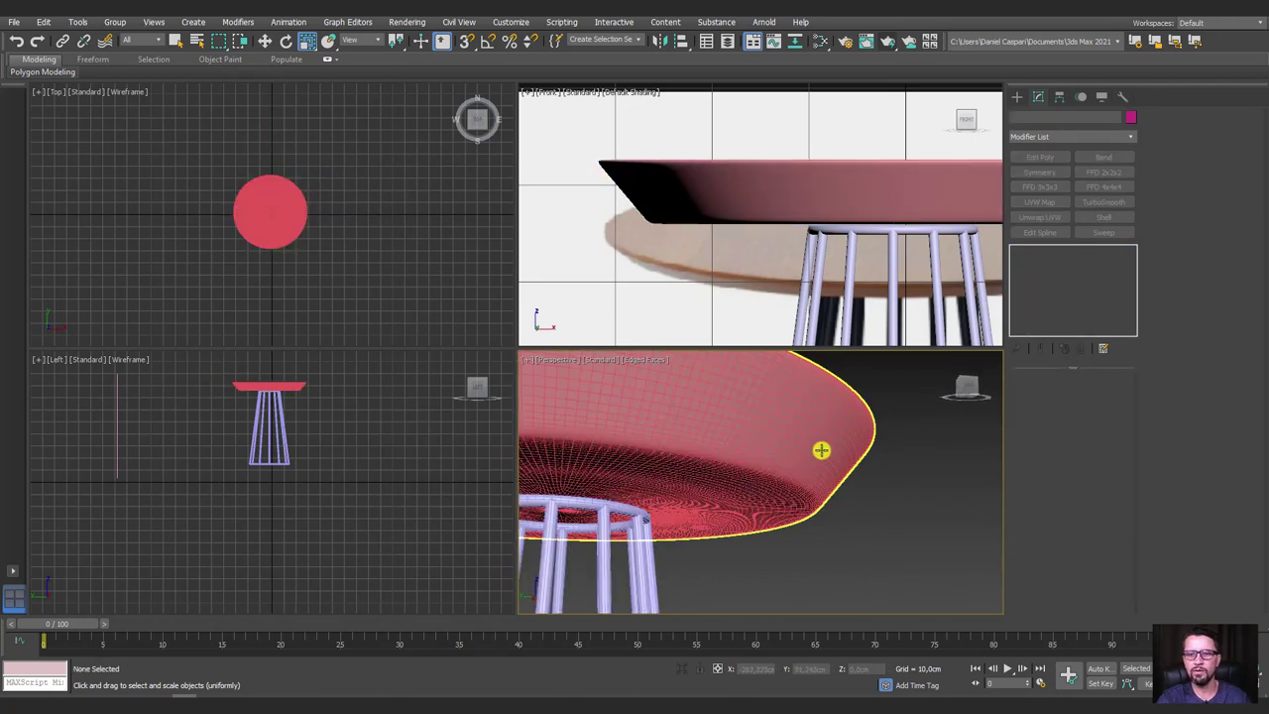
mouse_move(816, 447)
alt+middle_down()
mouse_move(848, 416)
mouse_move(827, 433)
alt+middle_up()
scroll(836, 496, down, 5)
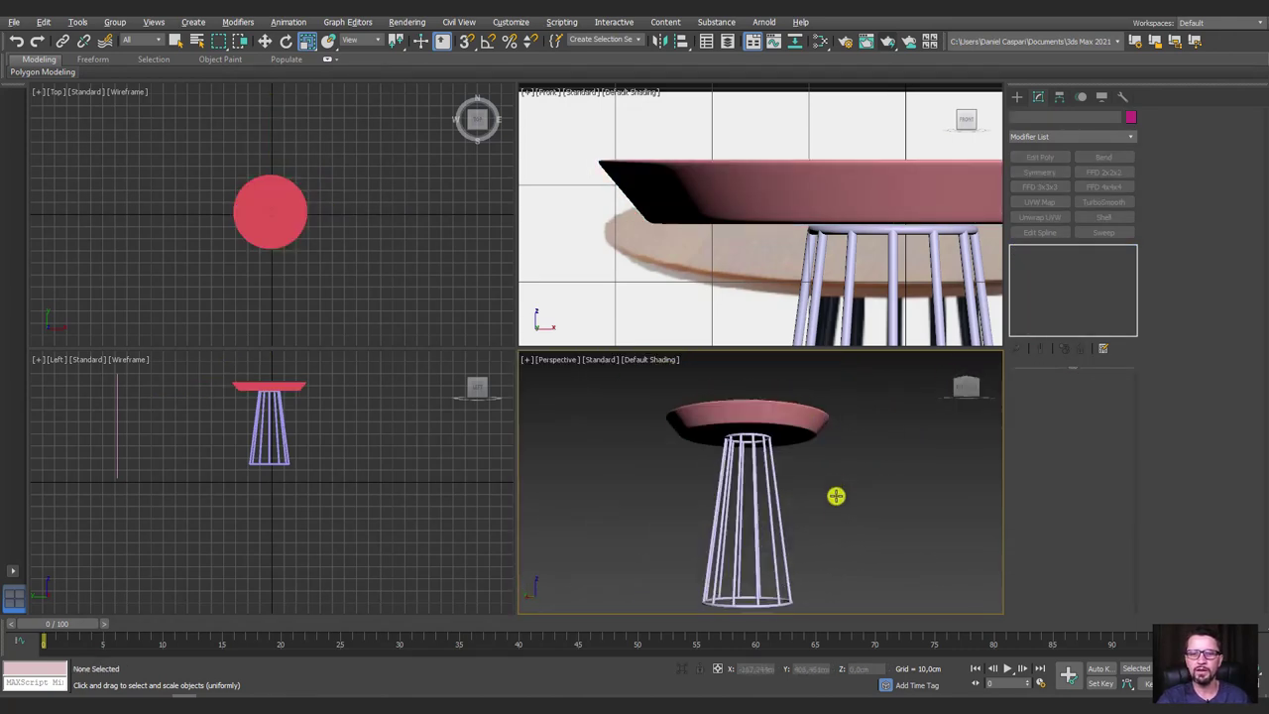
alt+middle_drag(836, 496, 853, 513)
scroll(853, 513, down, 2)
alt+middle_drag(970, 519, 784, 499)
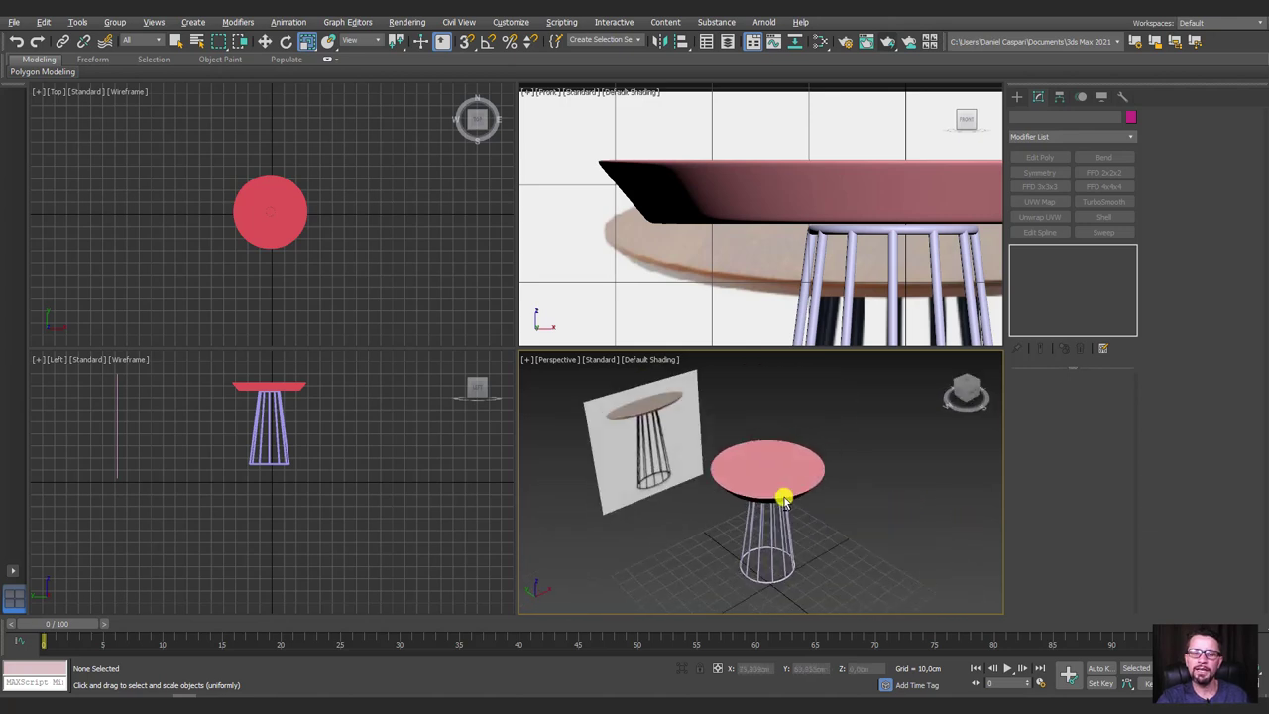
click(1262, 683)
mouse_move(767, 467)
alt+middle_down()
mouse_move(839, 453)
mouse_move(728, 456)
alt+middle_up()
scroll(929, 370, up, 4)
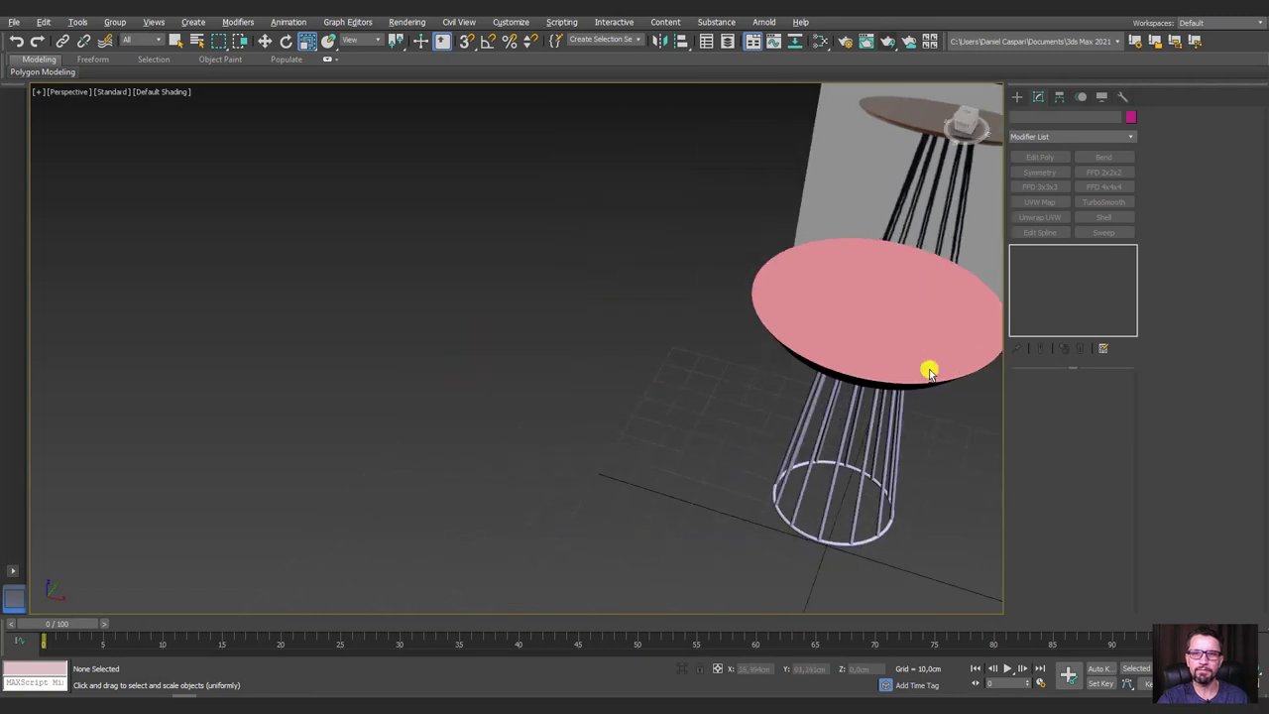
scroll(929, 371, down, 4)
mouse_move(929, 371)
alt+middle_down()
mouse_move(892, 419)
mouse_move(566, 487)
alt+middle_up()
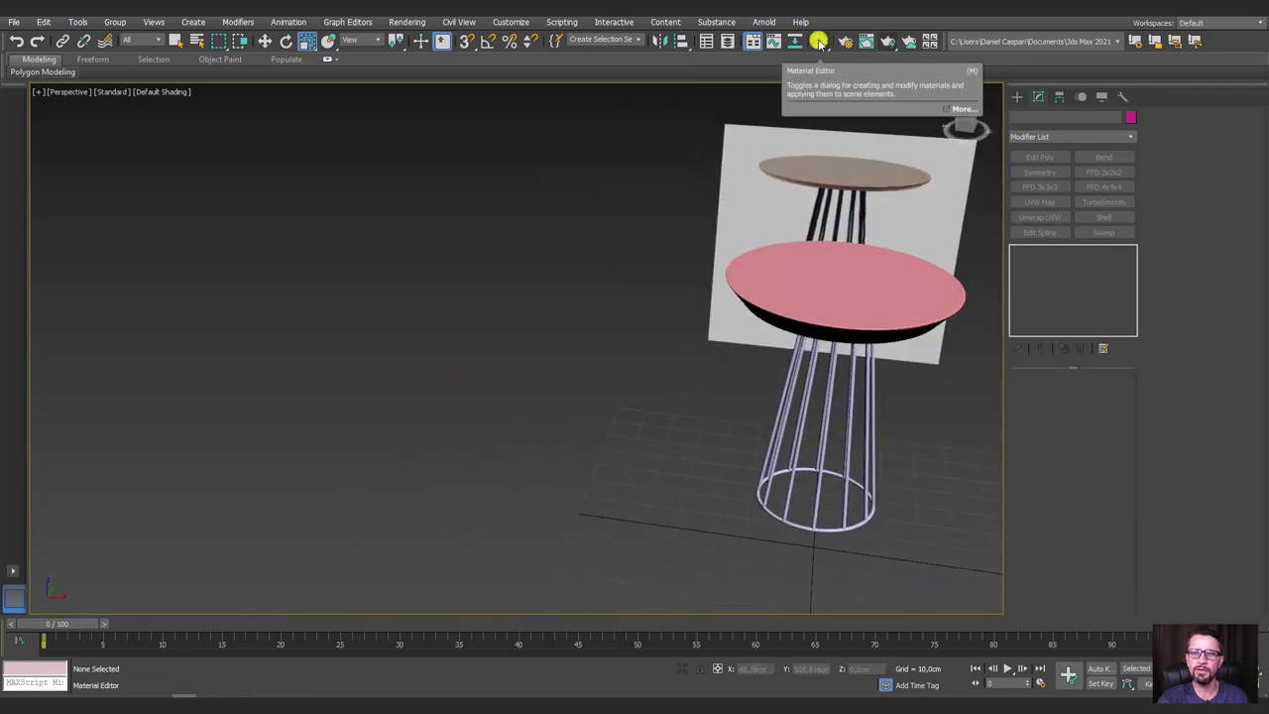
Open the Slate Material Editor, check its Options menu and bring up the Referência folder.
click(819, 38)
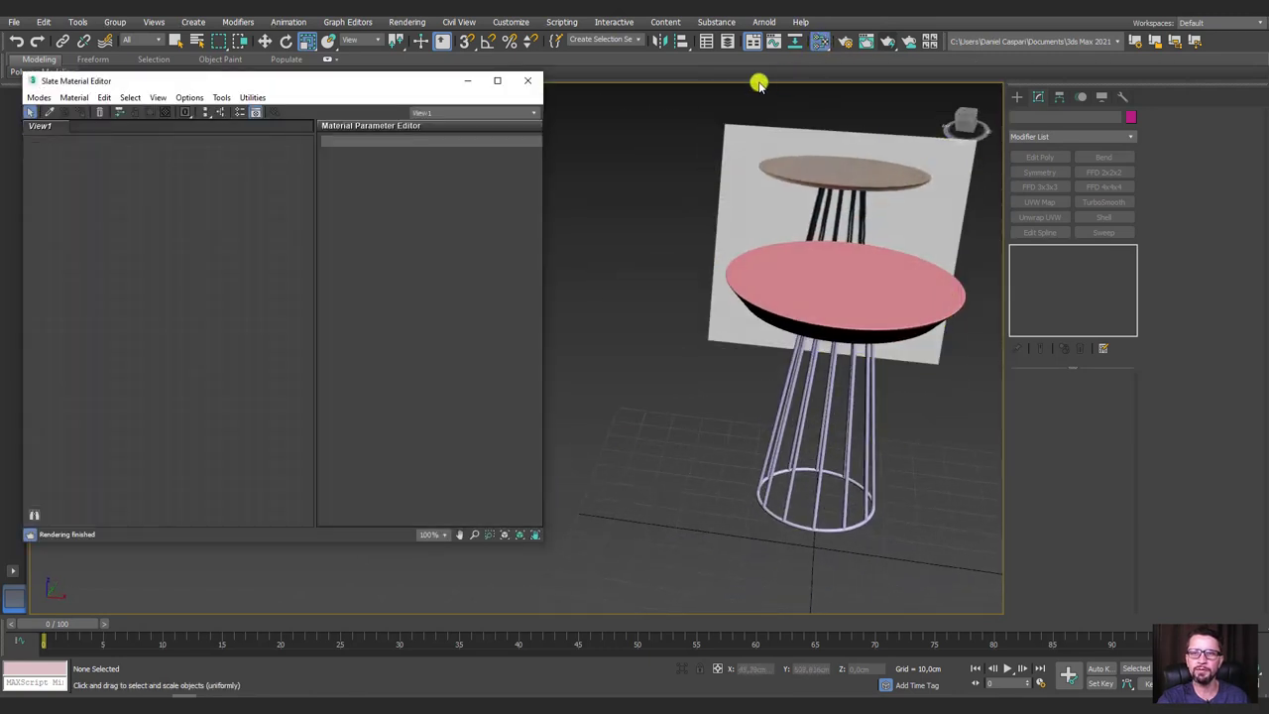
click(39, 97)
mouse_move(189, 97)
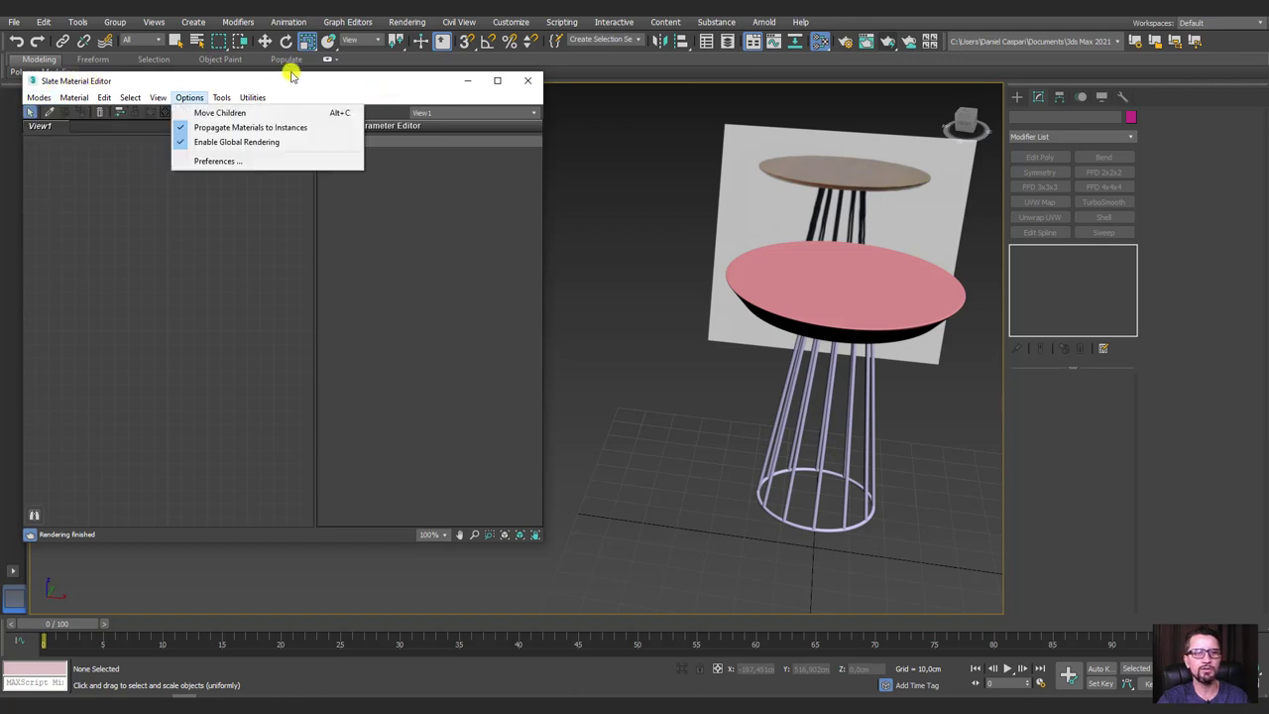
drag(283, 79, 342, 77)
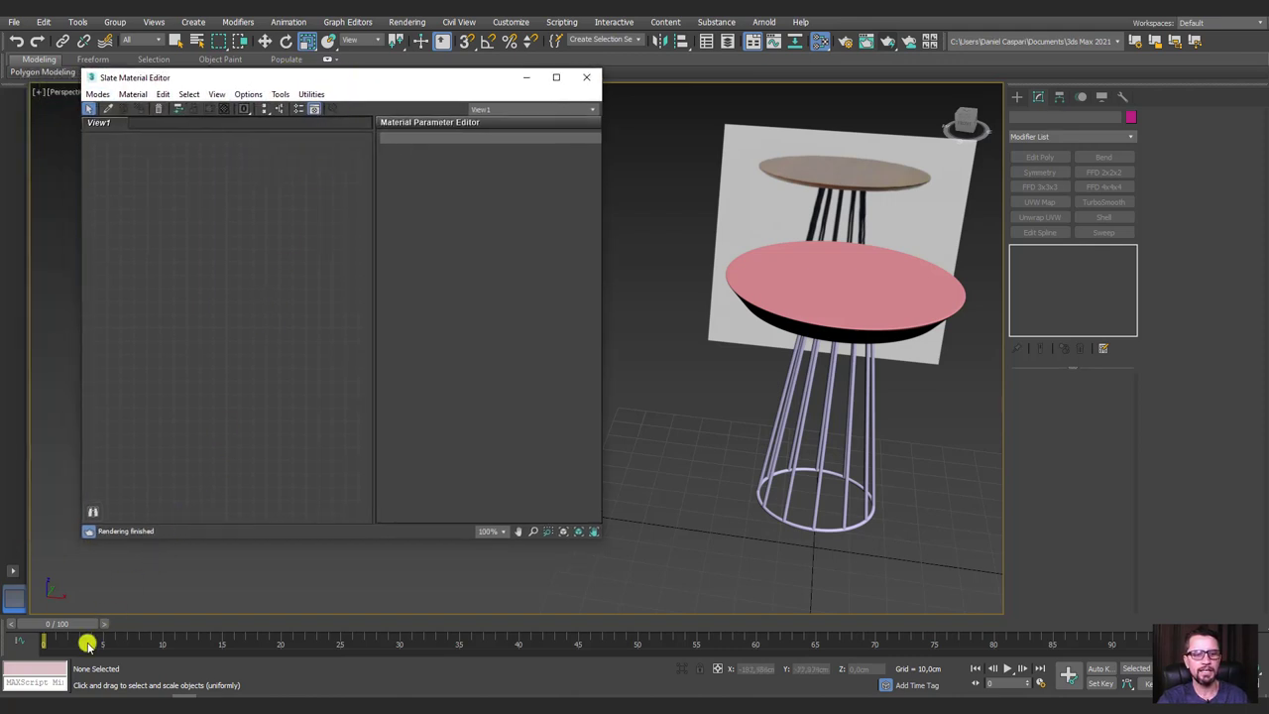
click(61, 694)
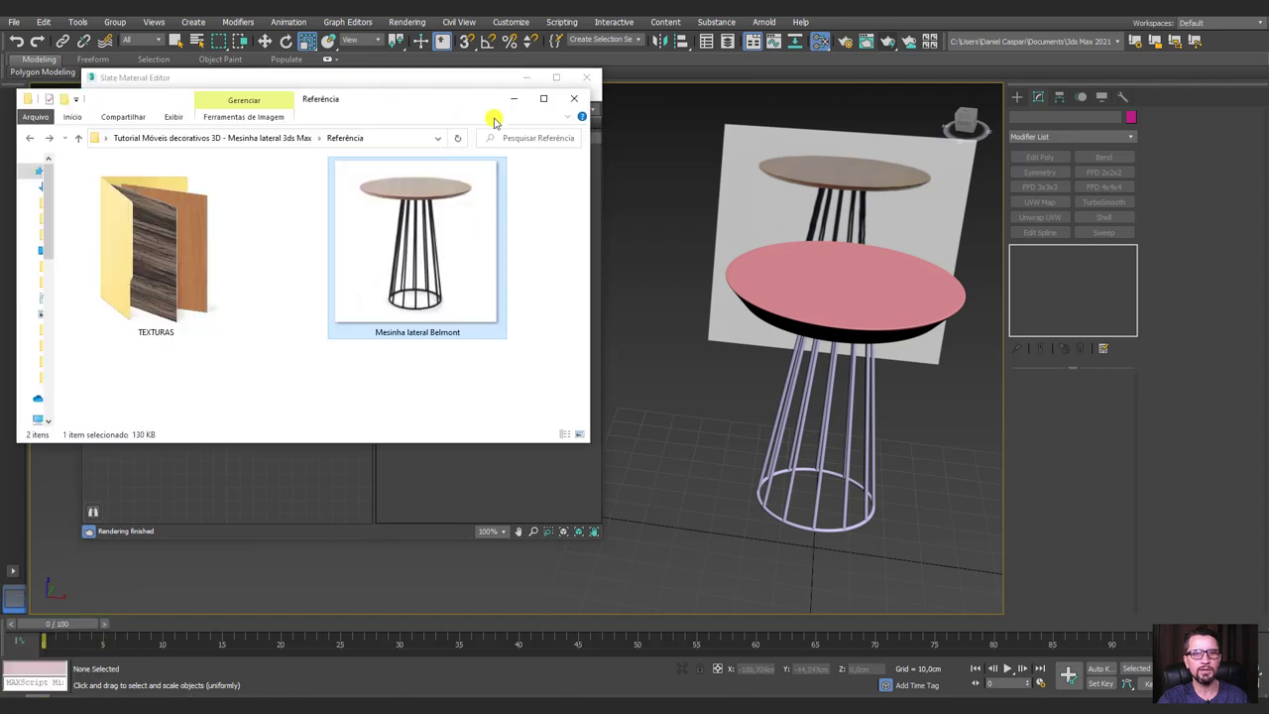
Drag MADEIRAS (1) and MADEIRAS (2) from TEXTURAS into Slate View1 as bitmap nodes.
drag(493, 120, 1066, 137)
double_click(753, 281)
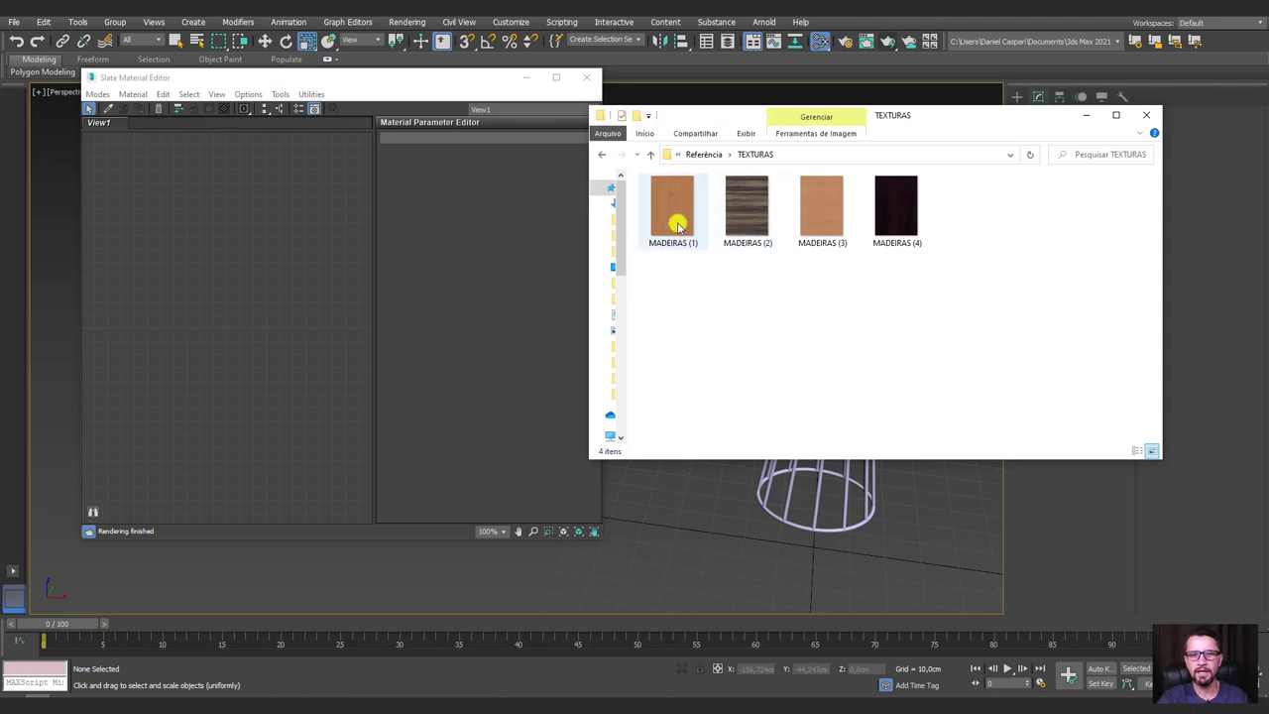
drag(671, 210, 174, 185)
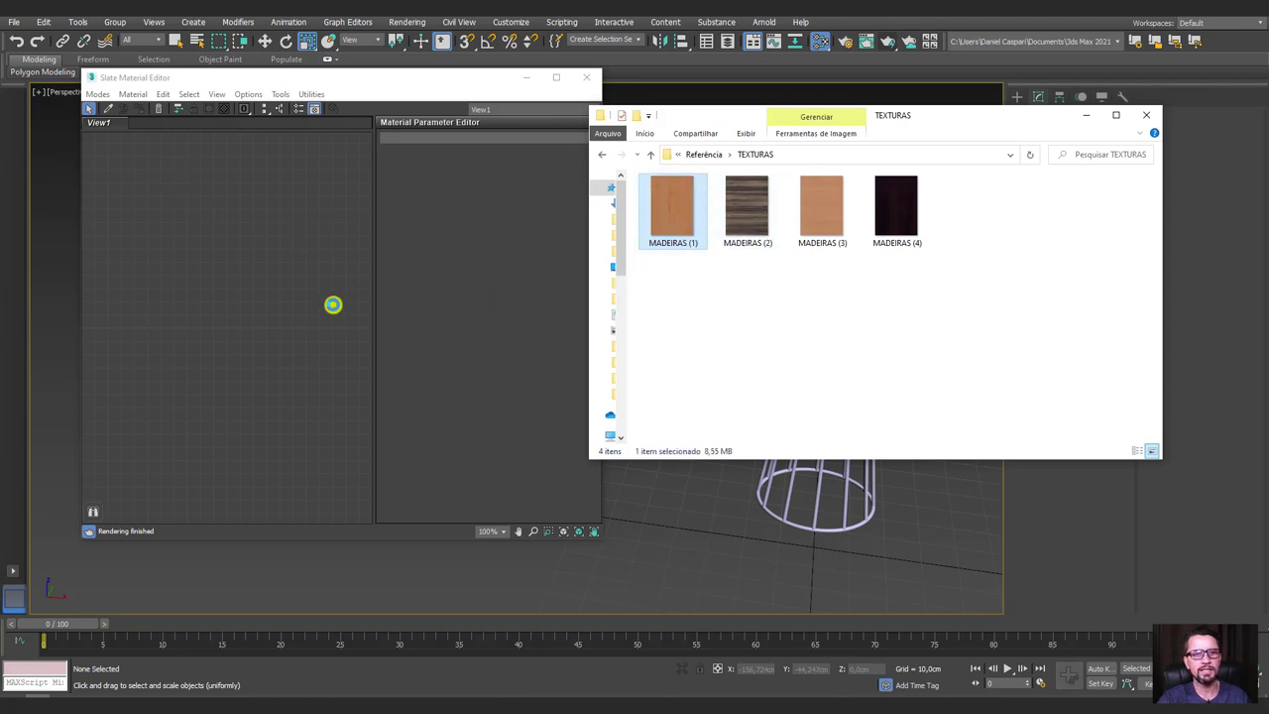
mouse_move(751, 198)
mouse_down()
mouse_move(201, 365)
mouse_move(154, 256)
mouse_up()
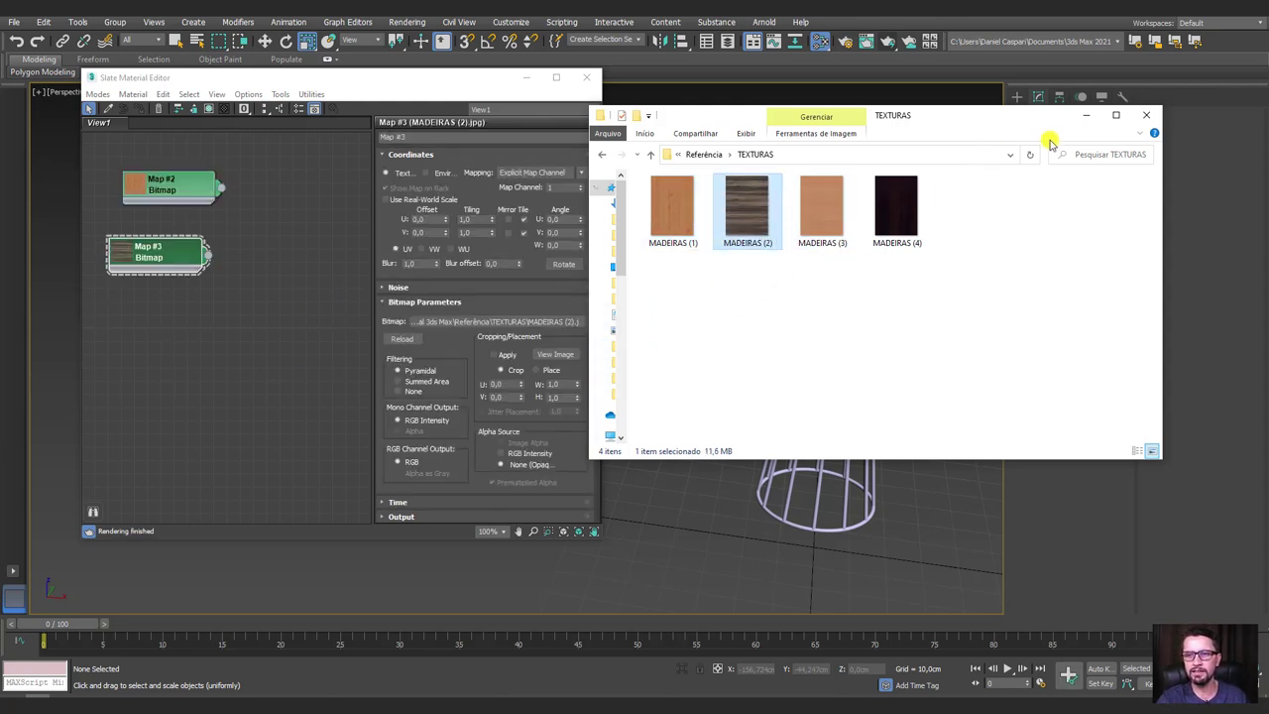
click(1086, 115)
mouse_move(930, 255)
alt+middle_down()
mouse_move(850, 340)
mouse_move(888, 361)
mouse_move(813, 311)
alt+middle_up()
Create a Torus Knot from Extended Primitives on the floor beside the table.
click(807, 385)
scroll(809, 315, up, 3)
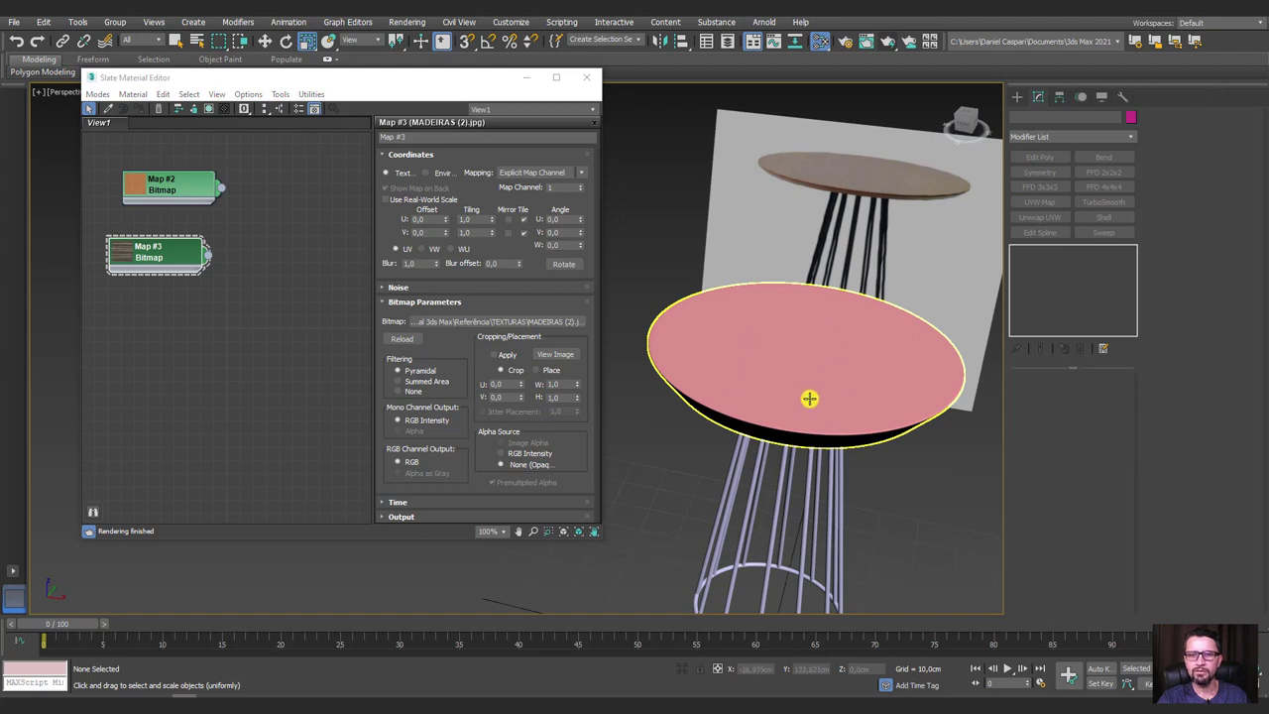
scroll(810, 398, down, 2)
scroll(842, 380, down, 2)
click(822, 281)
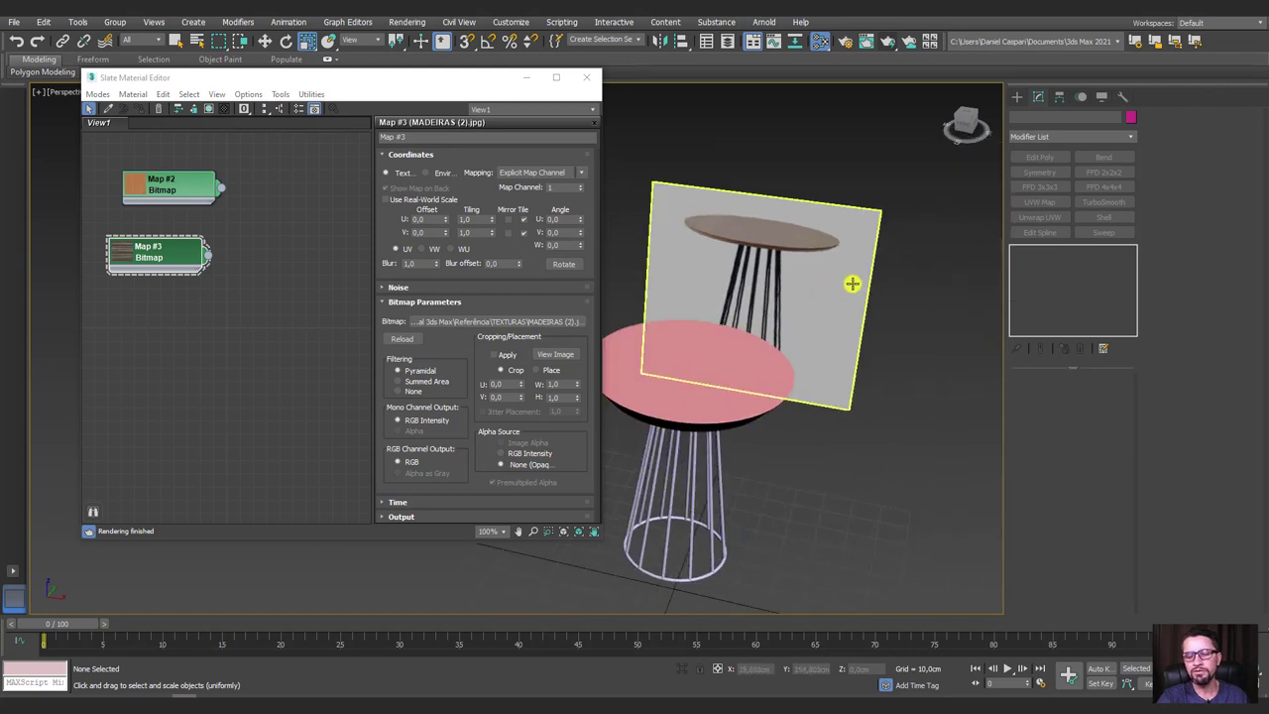
click(1017, 96)
click(1041, 133)
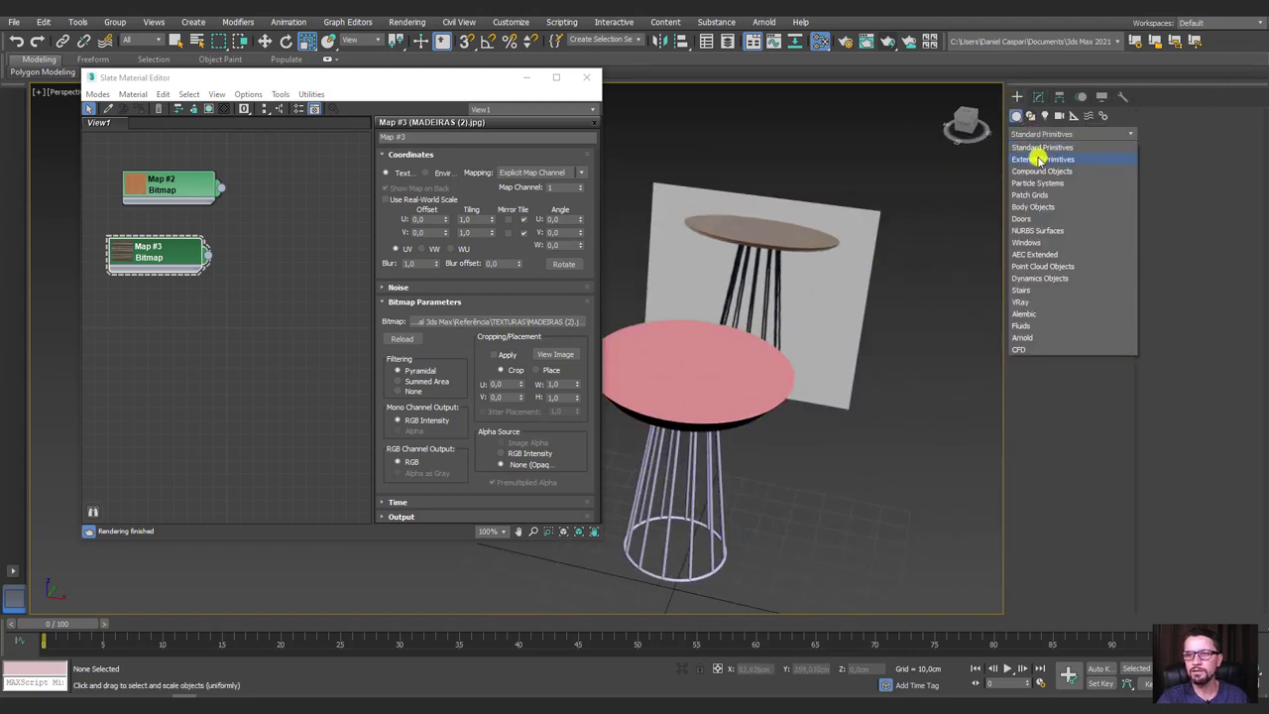
click(1039, 159)
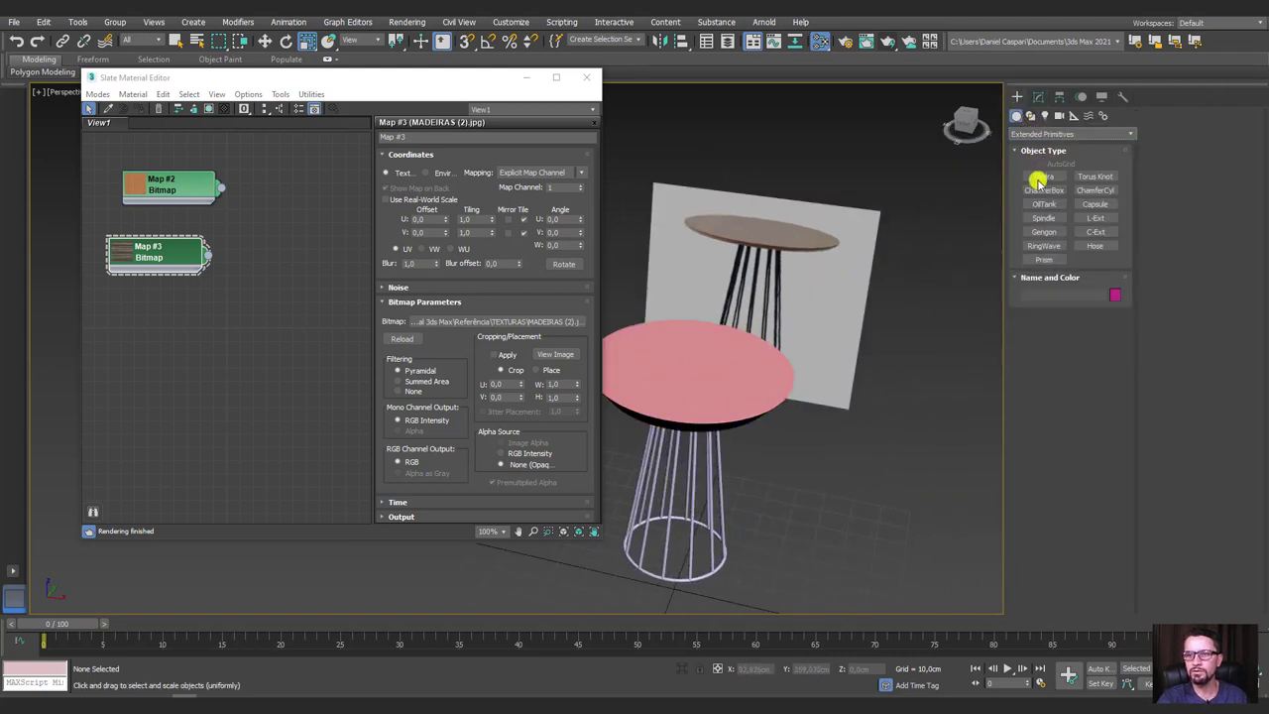
click(1094, 177)
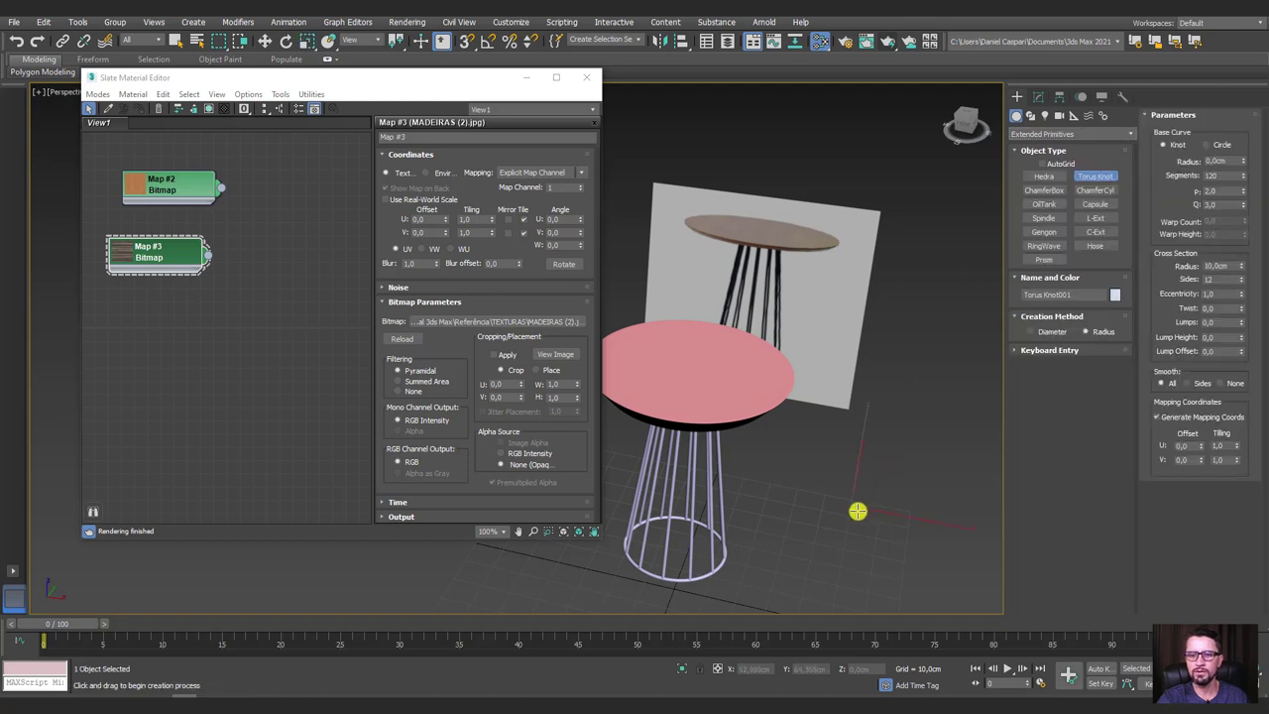
drag(858, 511, 864, 512)
click(866, 510)
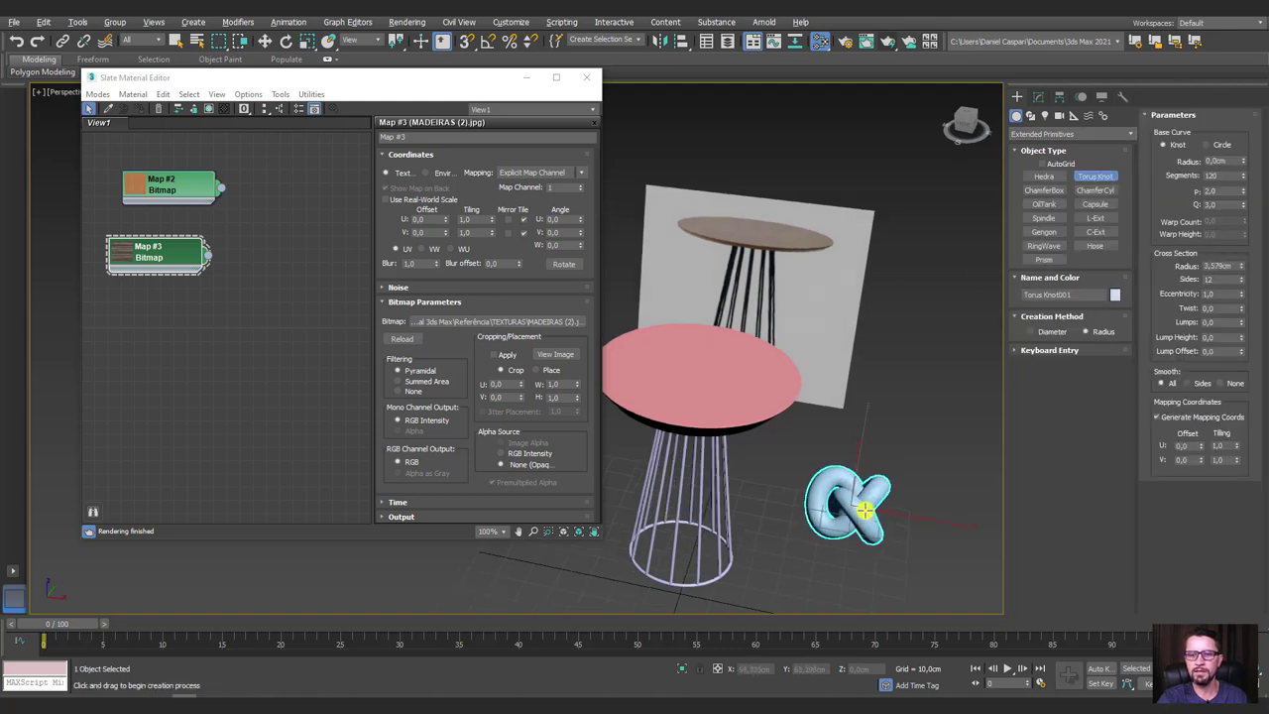
Place the torus knot onto the pink tabletop and raise it slightly.
click(328, 41)
drag(855, 515, 725, 395)
key(w)
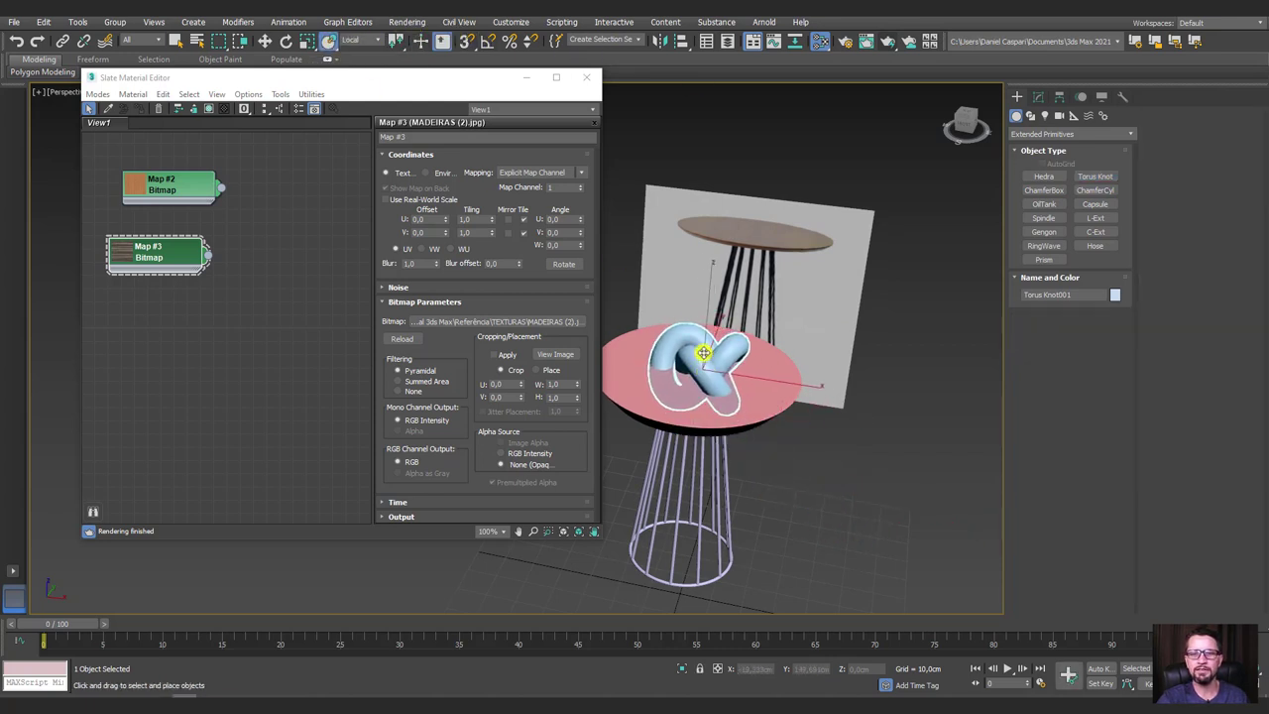
drag(706, 297, 714, 278)
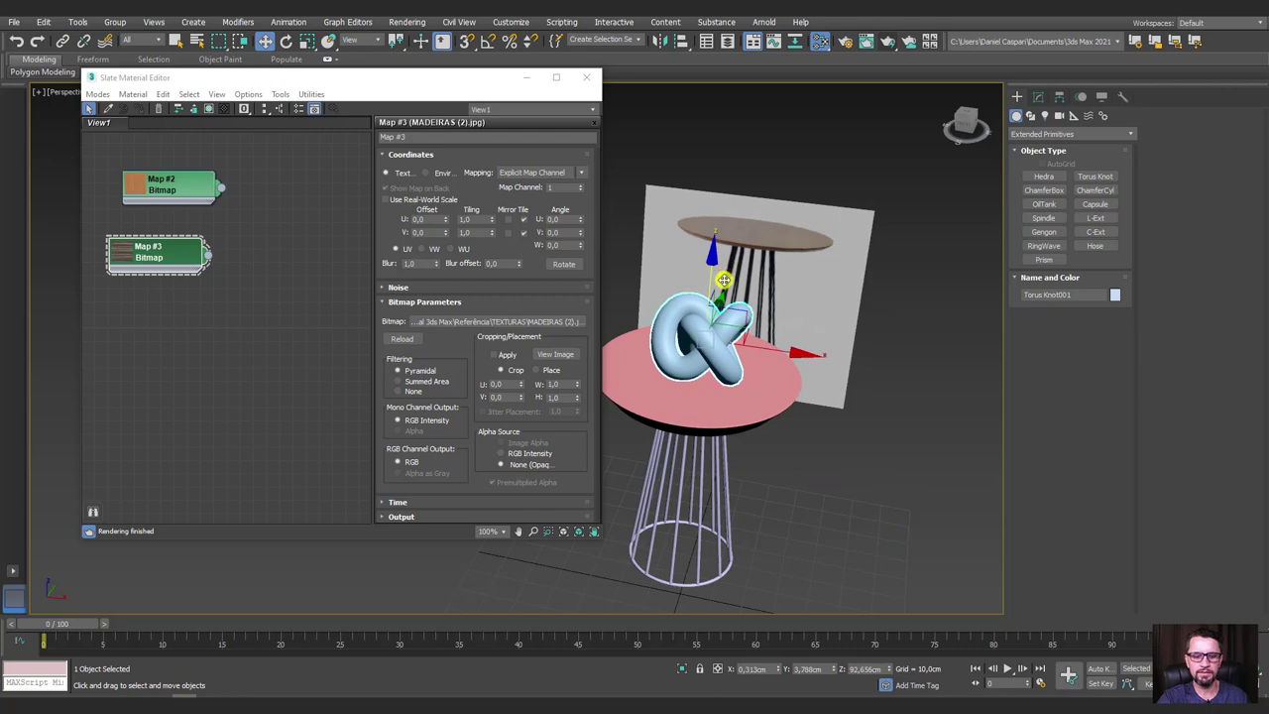
Select the reference image plane Plane001 and move it left along X, away from the table.
key(f)
scroll(755, 395, down, 2)
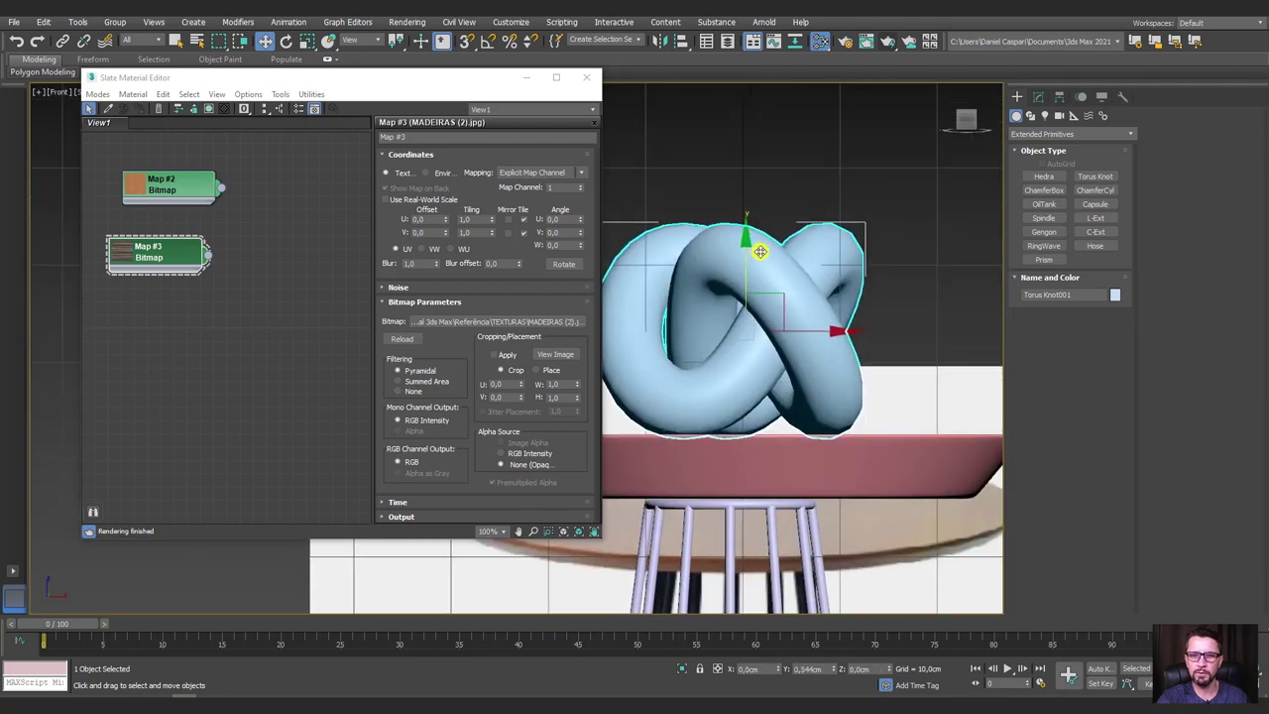
scroll(782, 283, down, 2)
mouse_move(782, 283)
alt+middle_down()
mouse_move(861, 328)
mouse_move(815, 402)
alt+middle_up()
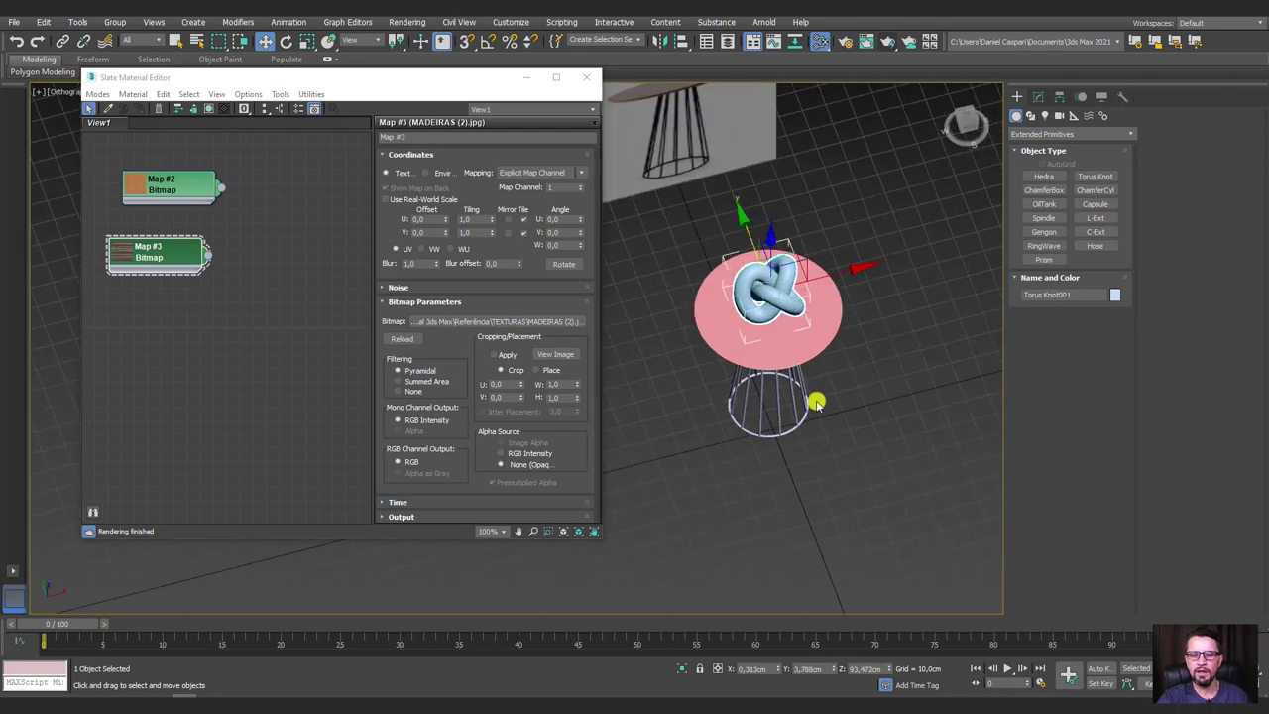
scroll(733, 443, down, 3)
click(807, 300)
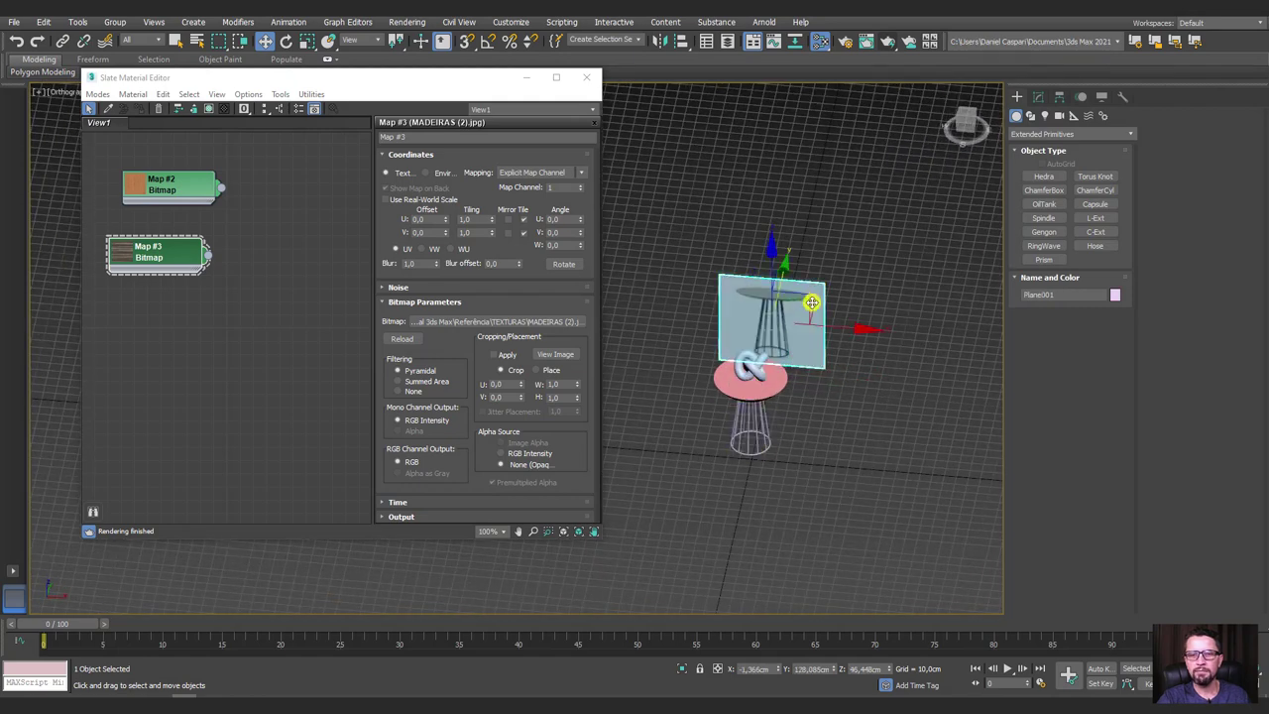
alt+middle_drag(814, 301, 844, 320)
drag(844, 321, 595, 317)
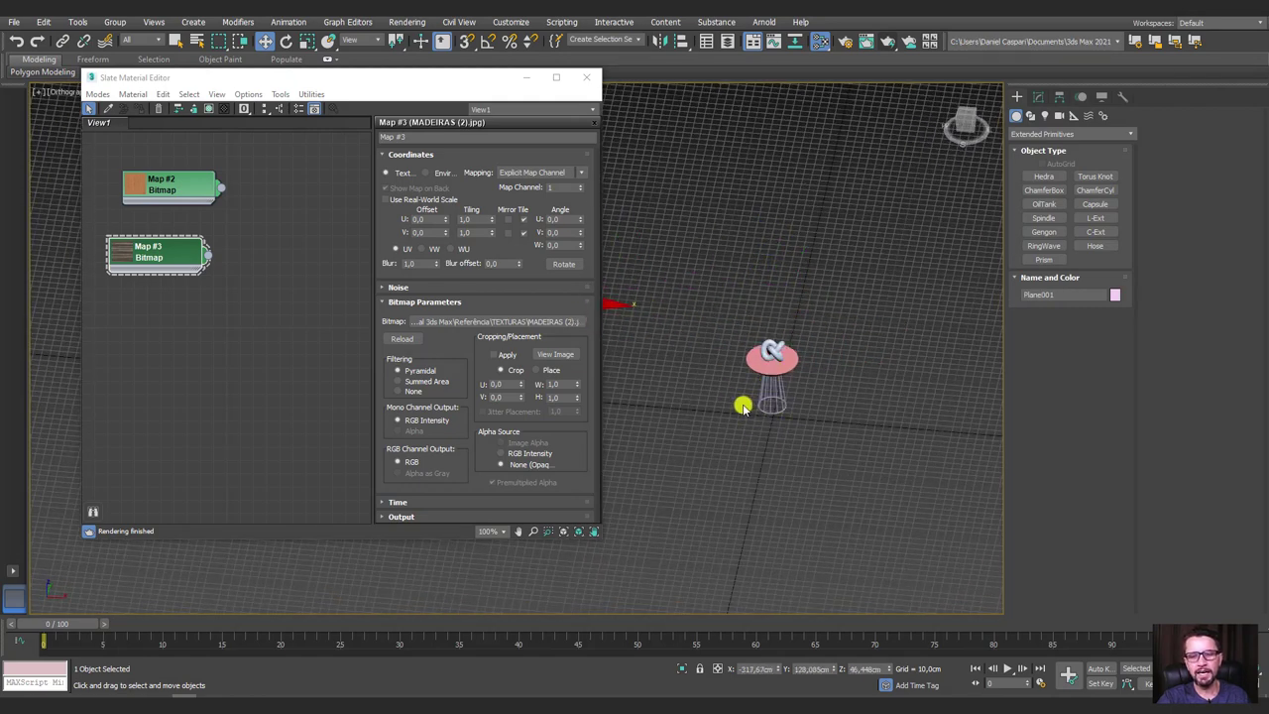
Draw a large Standard Primitives plane under the table.
click(1032, 133)
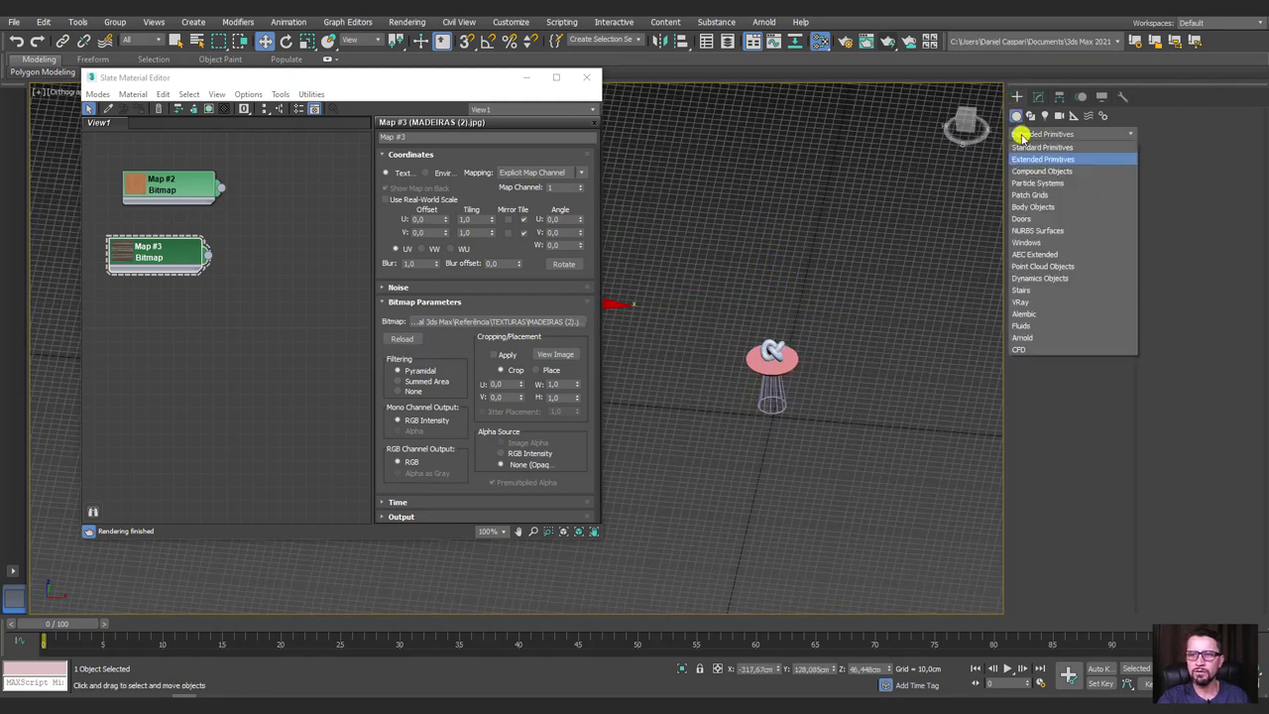
click(1027, 147)
click(1095, 231)
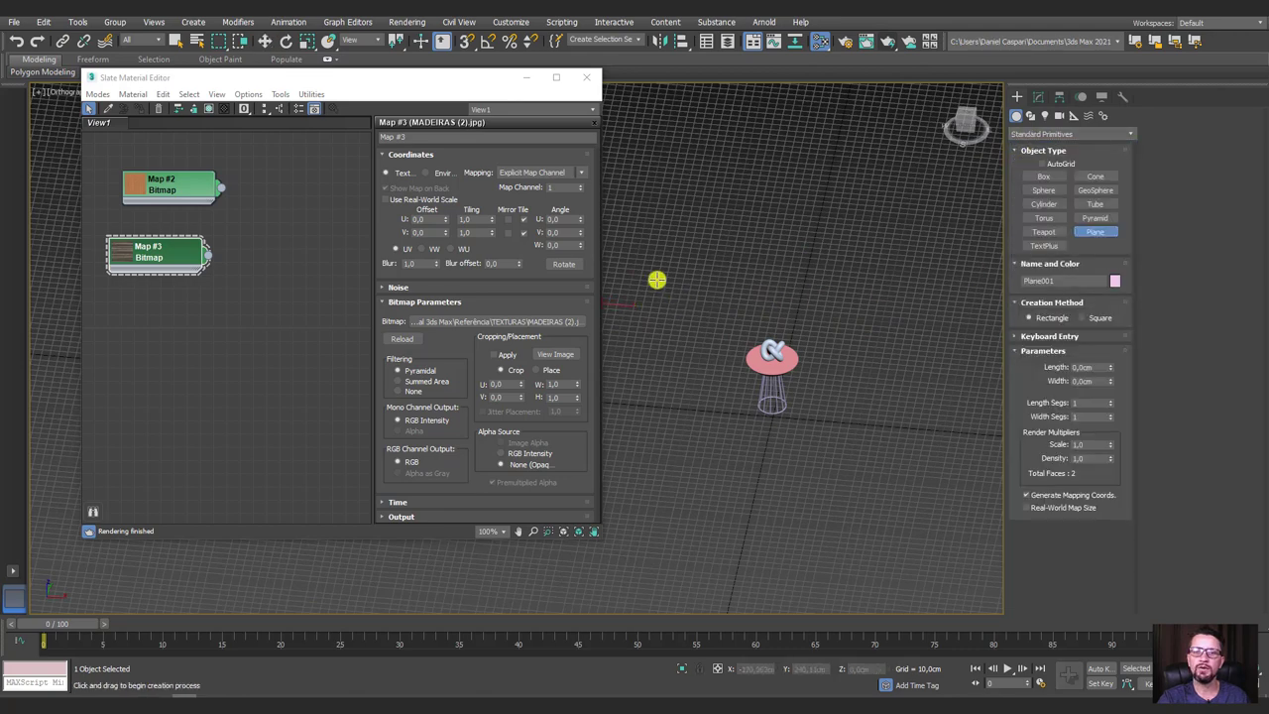
mouse_move(658, 281)
mouse_down()
mouse_move(936, 543)
mouse_move(924, 558)
mouse_up()
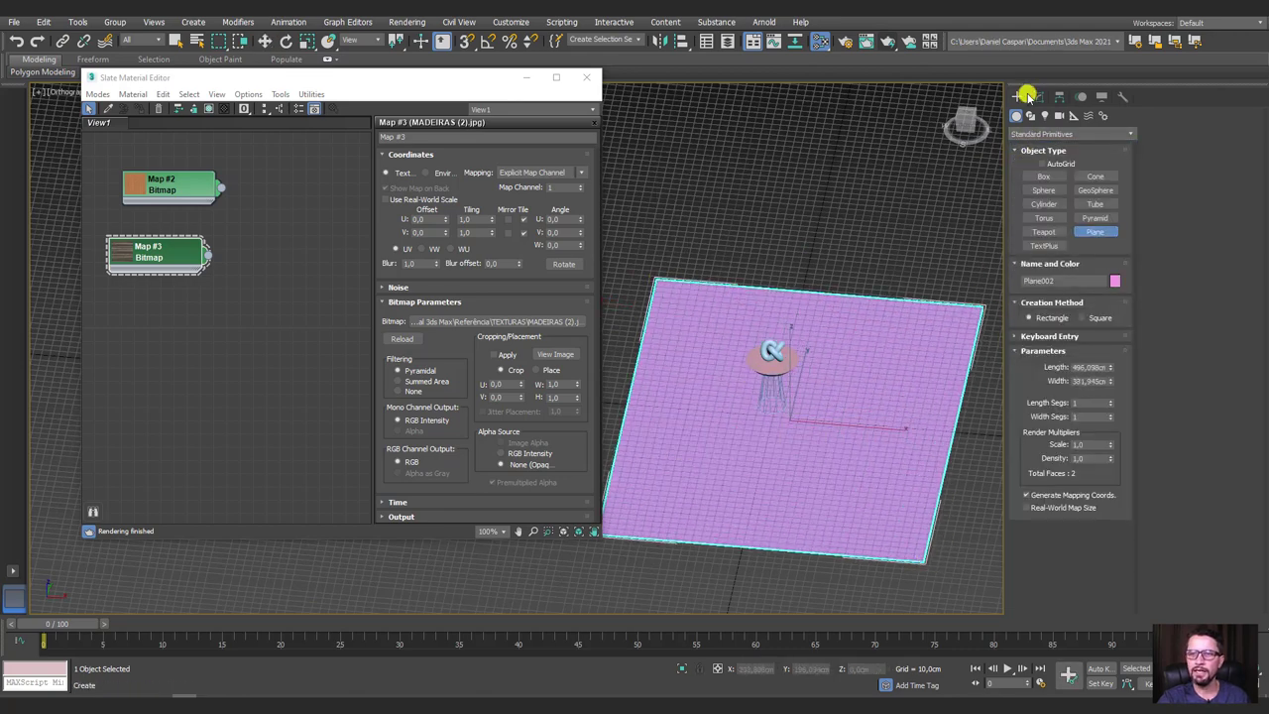
Add Edit Poly and raise the plane's back edge into a vertical wall.
click(1038, 96)
click(1041, 158)
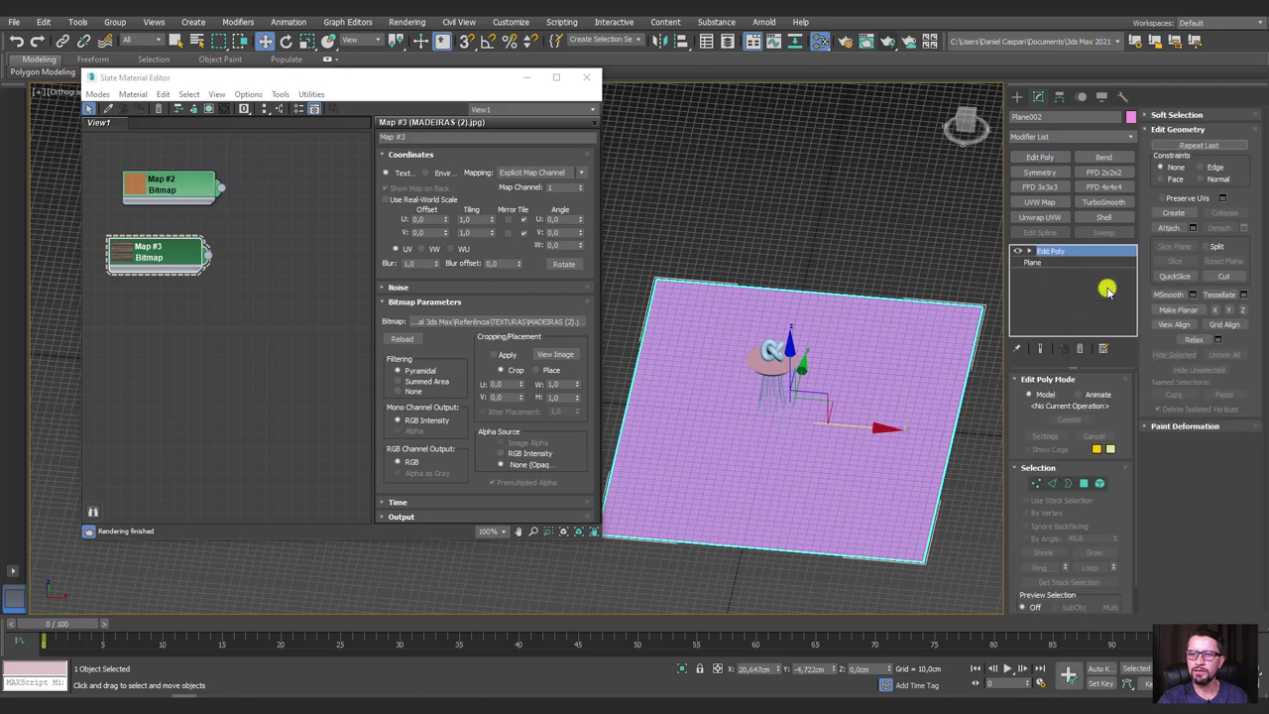
click(1050, 485)
click(823, 293)
mouse_move(819, 326)
alt+middle_down()
mouse_move(825, 110)
mouse_move(869, 192)
mouse_move(858, 218)
alt+middle_up()
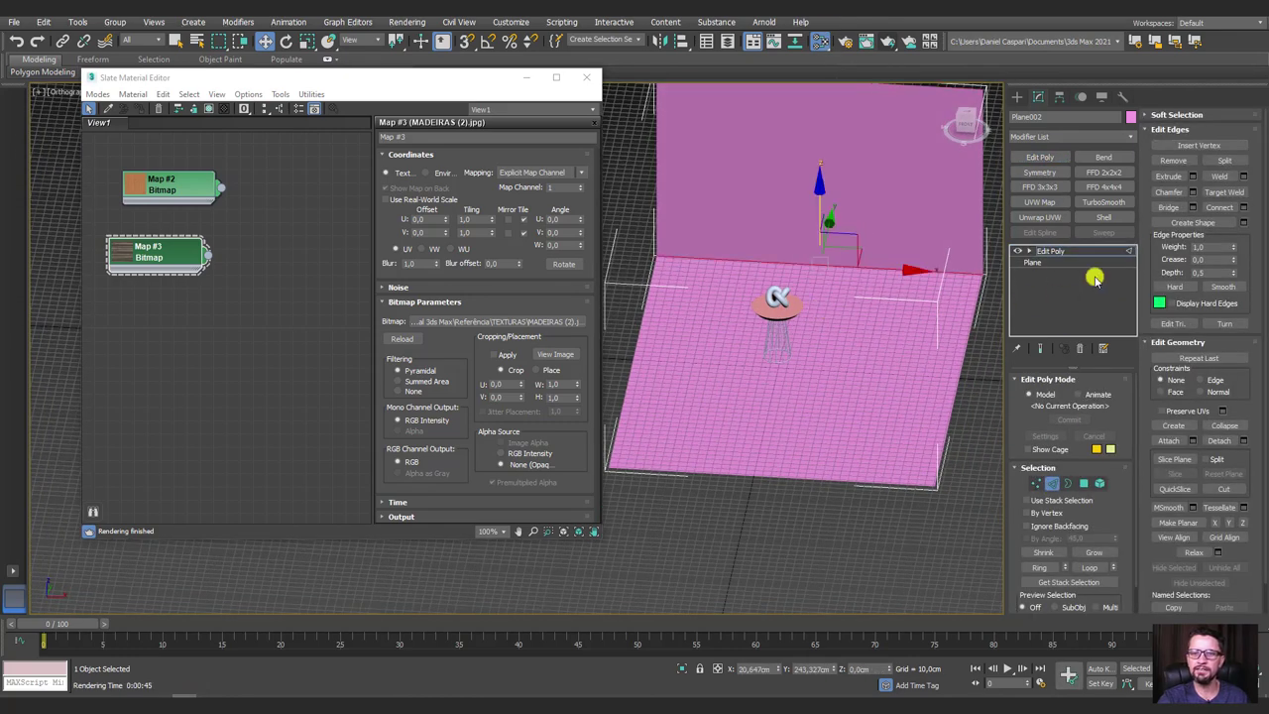
Chamfer the corner edge with several segments into a smooth curve.
click(1193, 192)
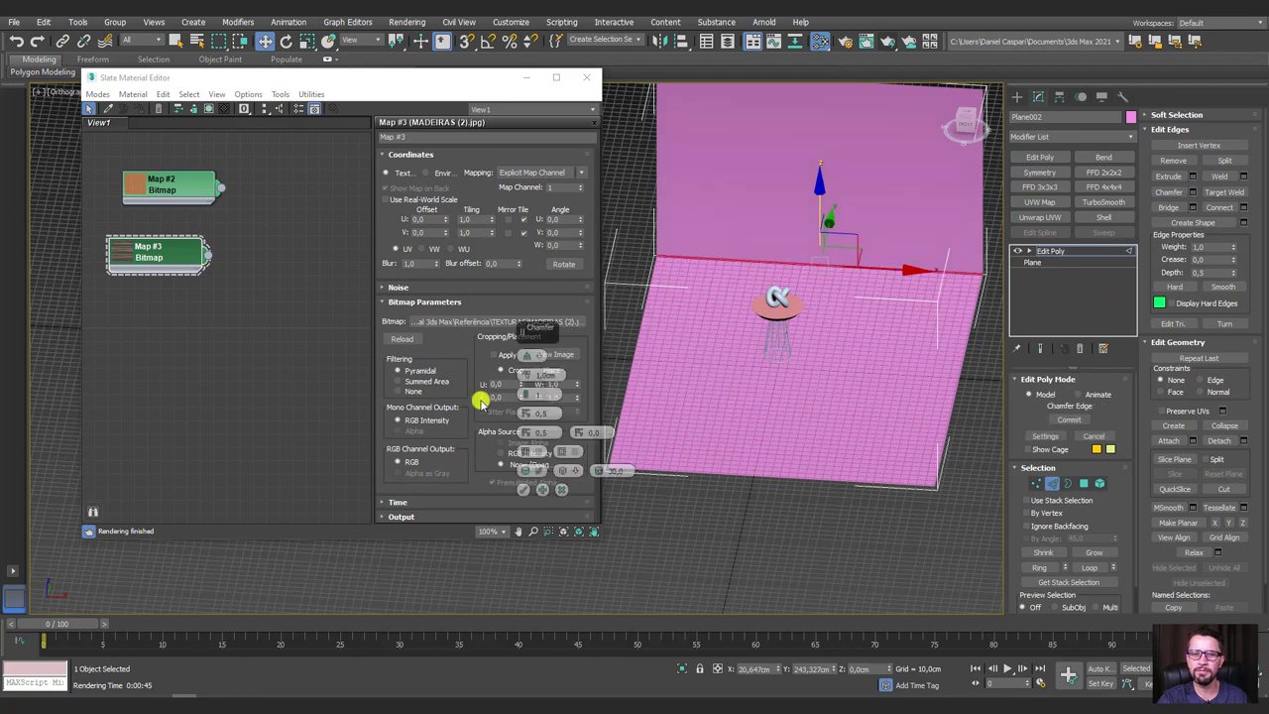
mouse_move(520, 378)
mouse_down()
mouse_move(533, 241)
mouse_move(522, 329)
mouse_up()
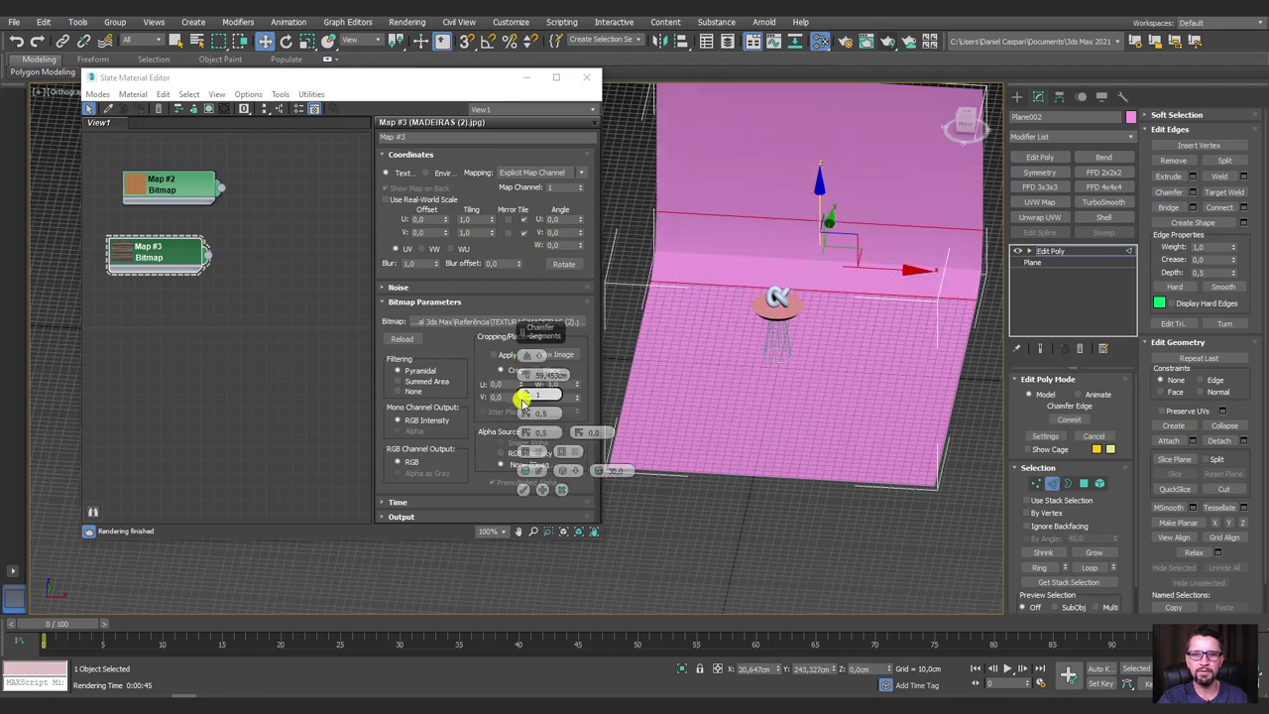
drag(522, 397, 526, 379)
click(525, 489)
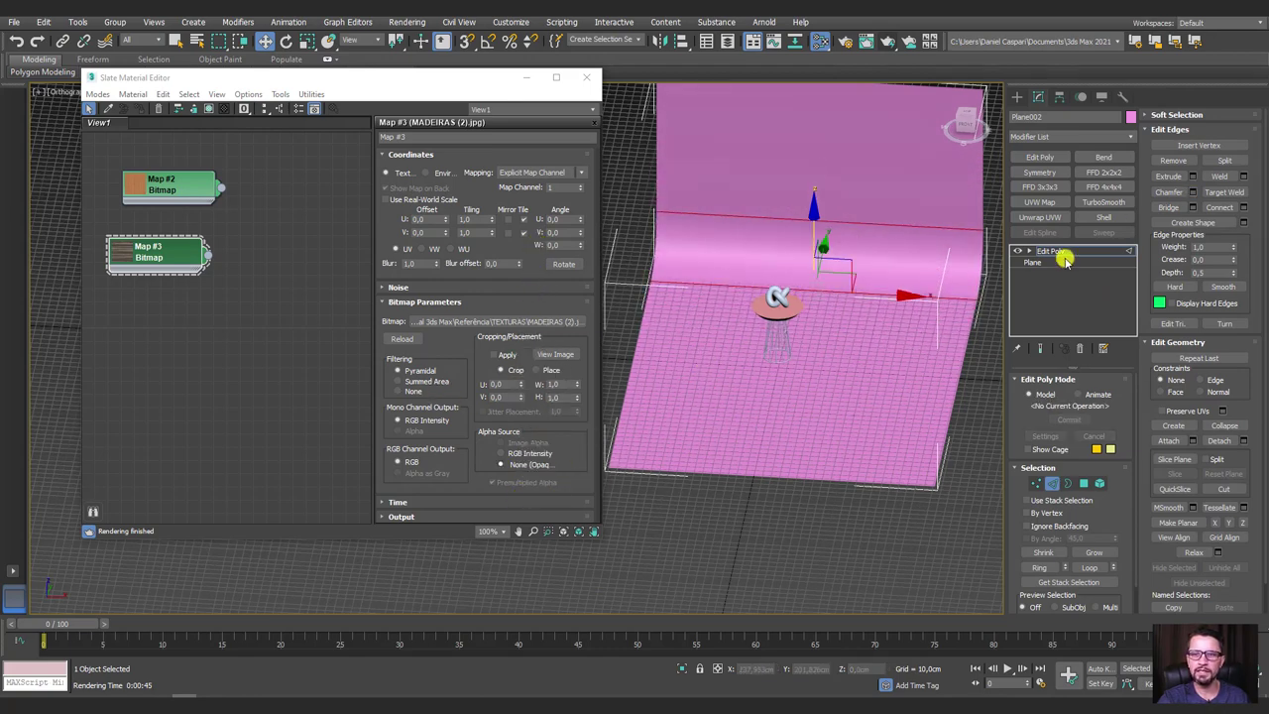
click(1051, 251)
Orbit to inspect the curved backdrop, then bring up the Slate node-adding menu.
alt+middle_drag(751, 335, 834, 329)
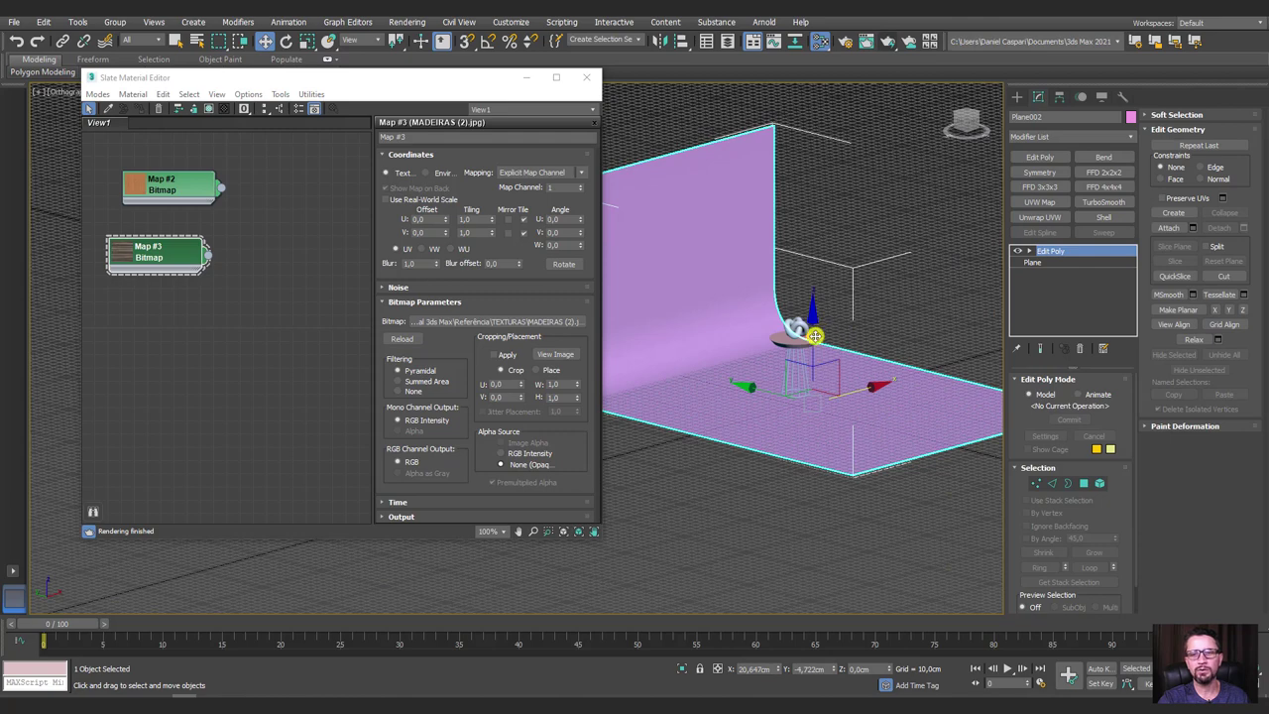
scroll(232, 271, down, 1)
scroll(232, 271, down, 1)
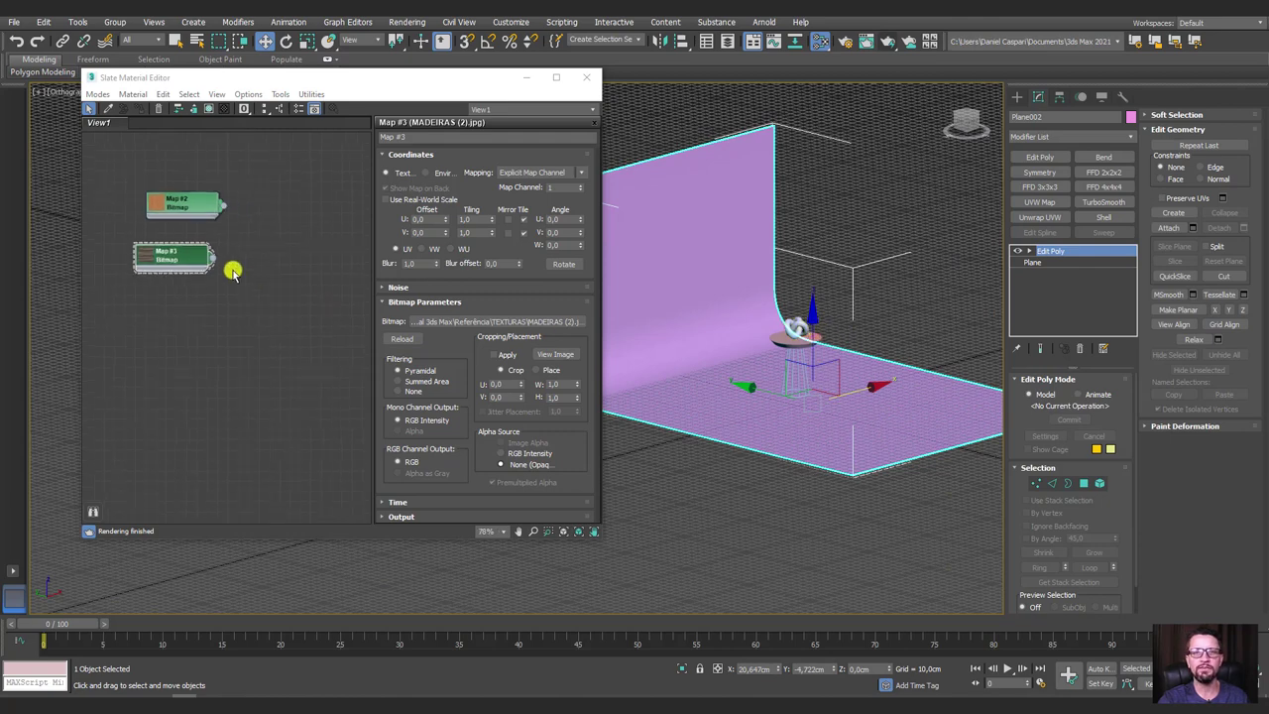
scroll(234, 266, down, 1)
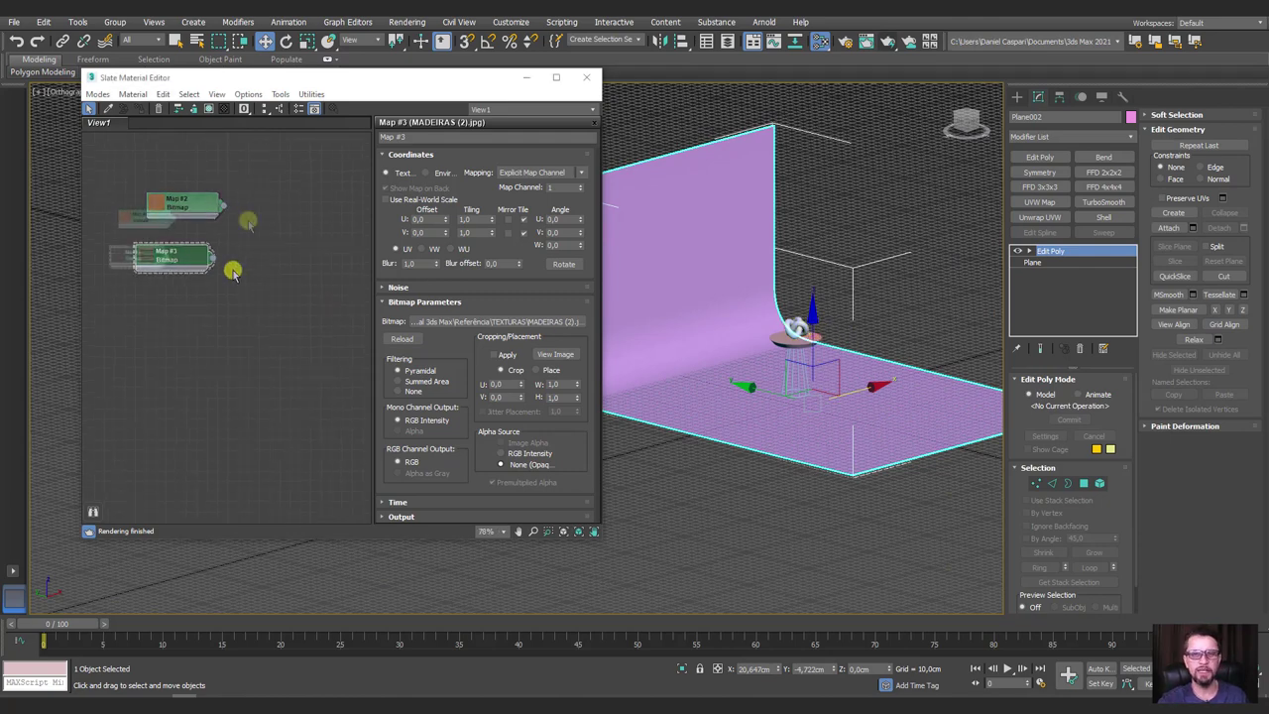
scroll(240, 223, down, 1)
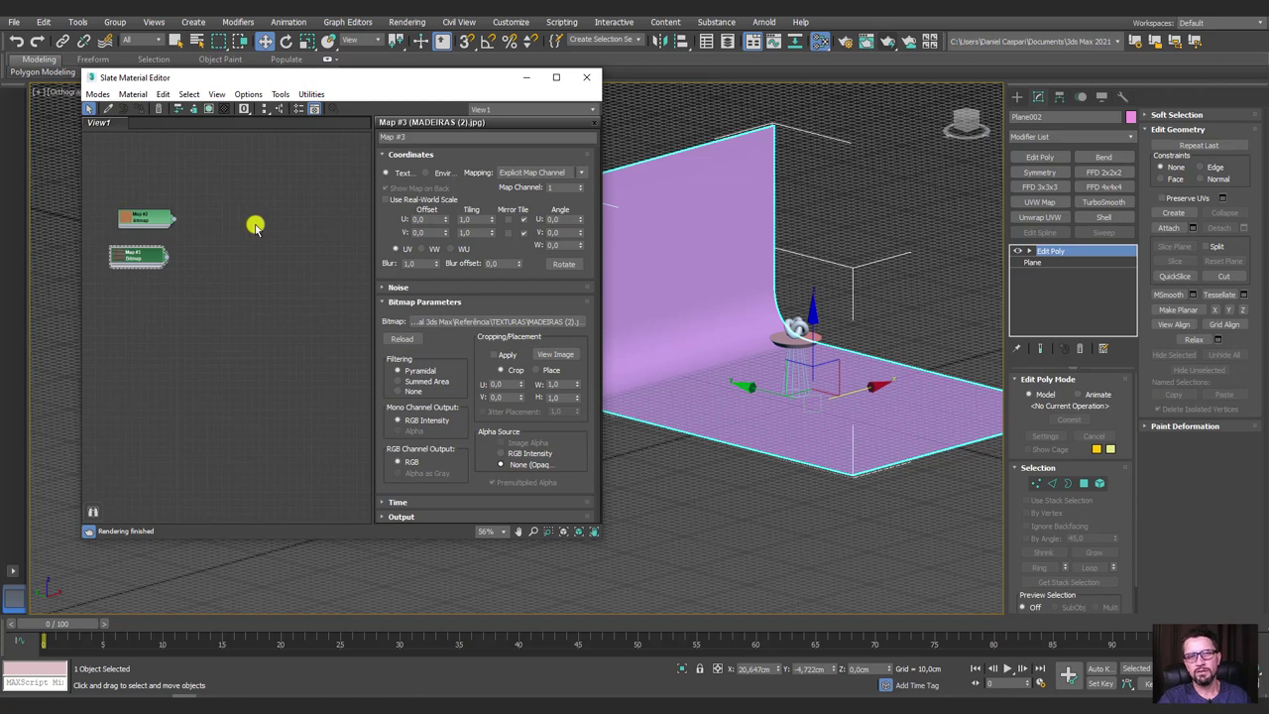
right_click(215, 193)
mouse_move(373, 229)
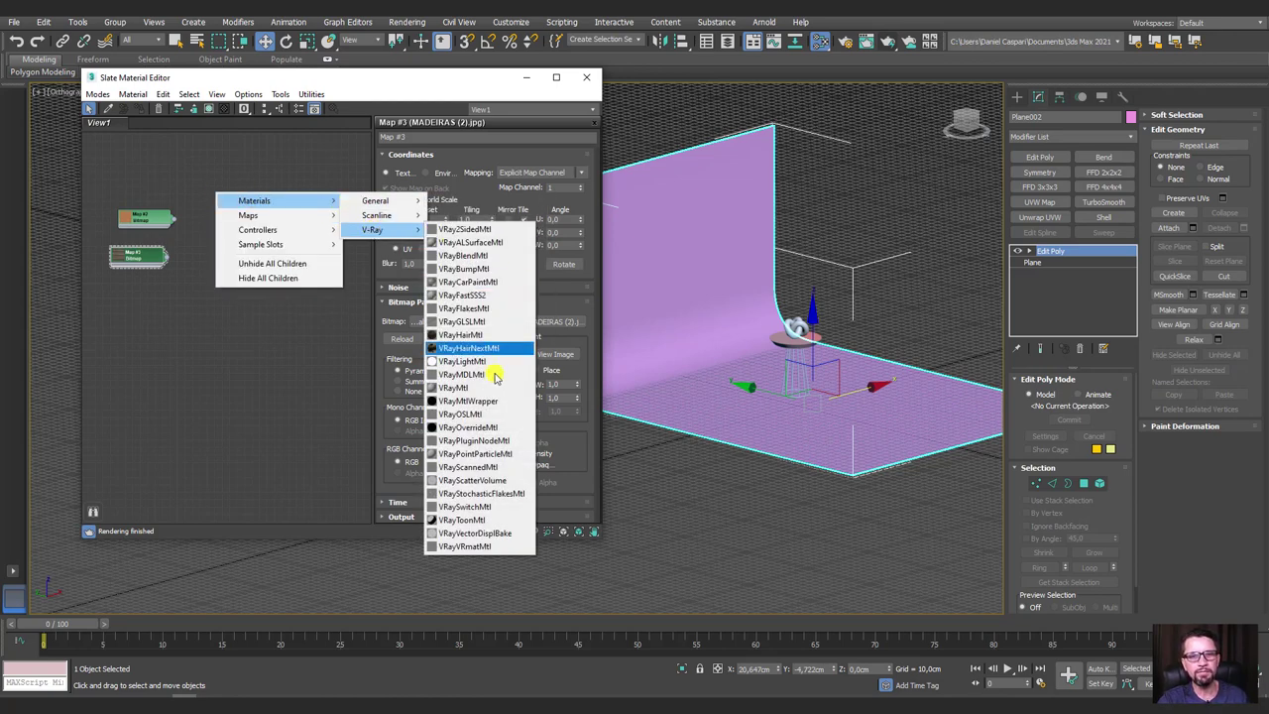
Add a VRayMtl node, collapse it to its header and rename it FUNDO.
click(454, 388)
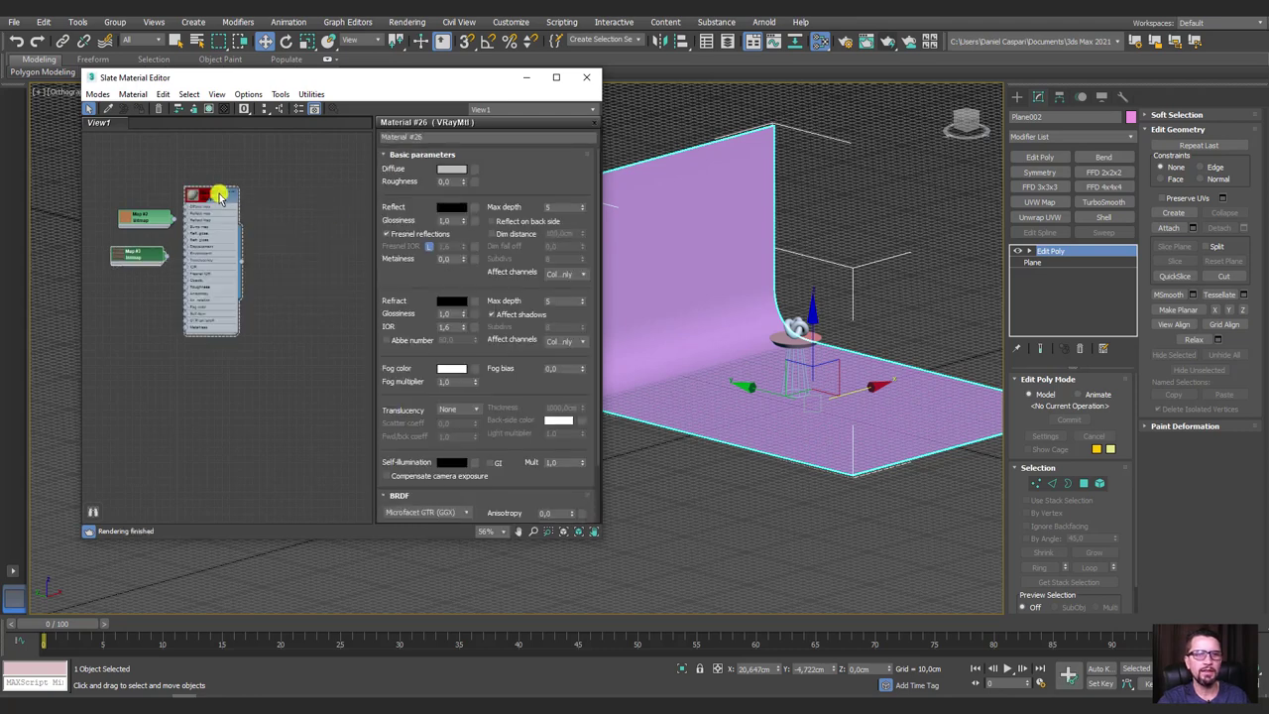
mouse_move(222, 200)
mouse_down()
mouse_move(283, 186)
mouse_move(295, 196)
mouse_up()
click(290, 182)
click(436, 136)
text(FUNDO)
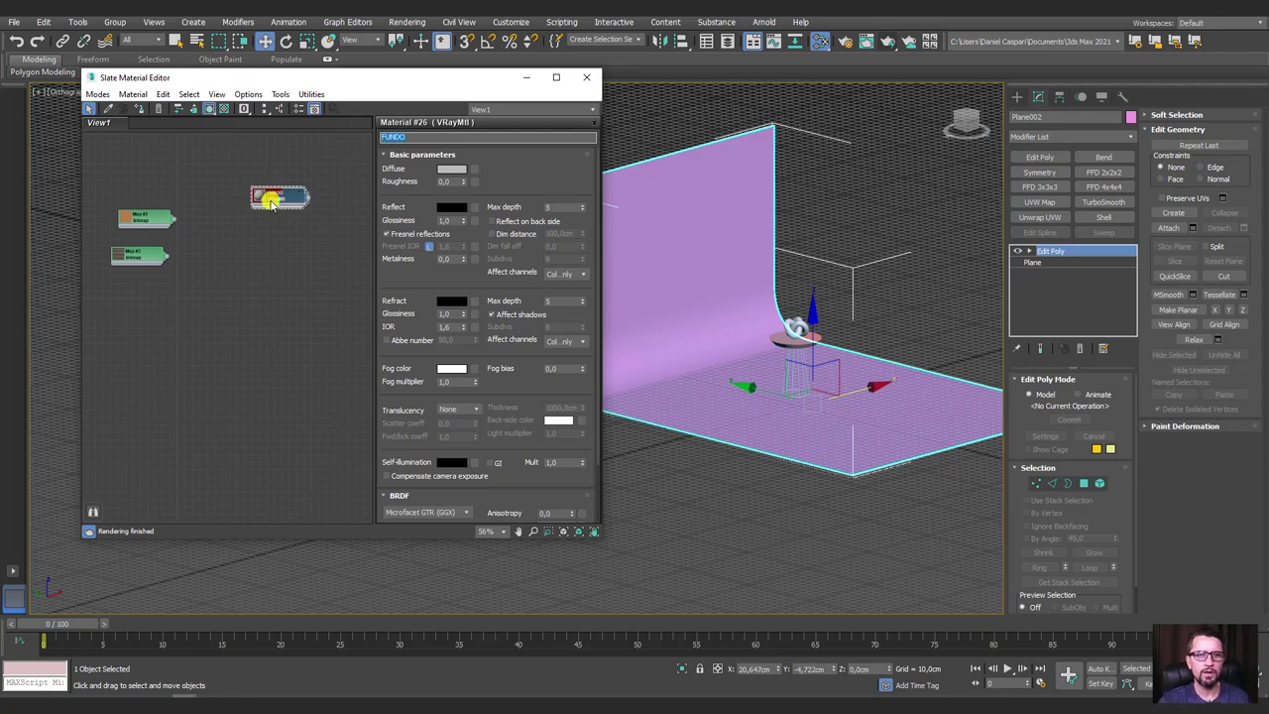
Shift-drag three copies and rename them BASE, TAMPO and DECORAÇÃO.
shift+drag(270, 201, 282, 235)
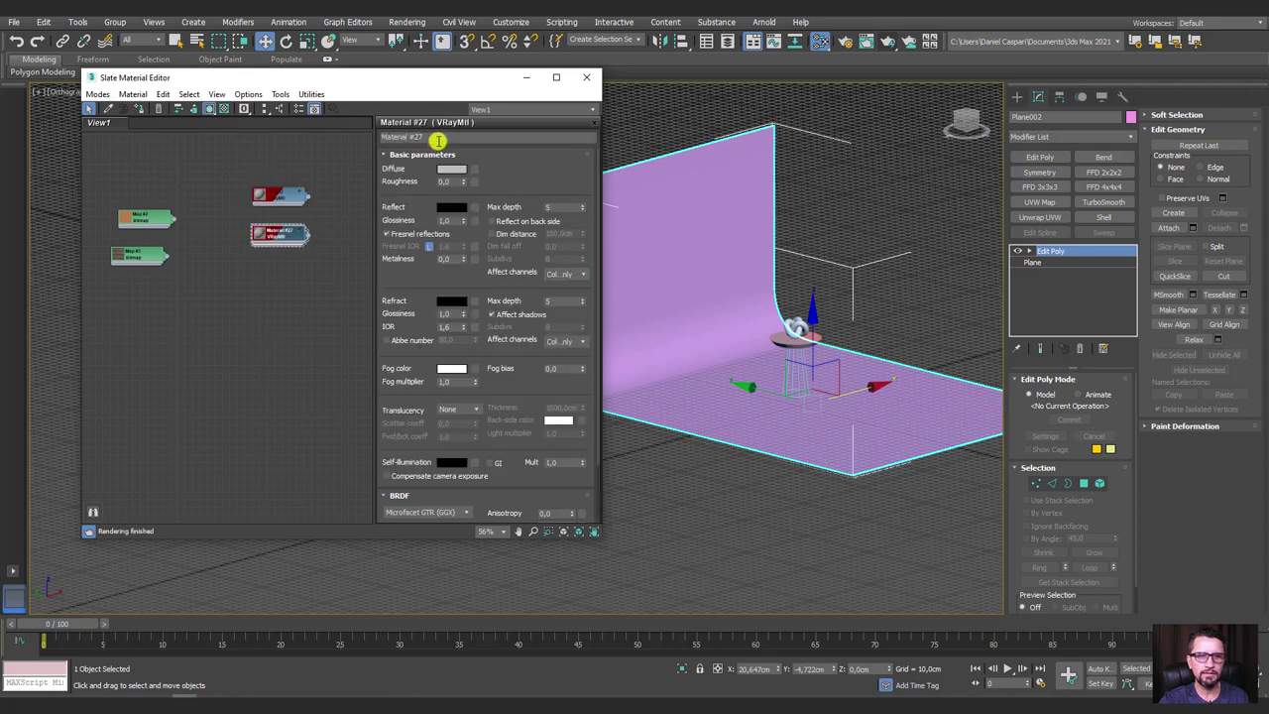
click(439, 136)
text(BASE)
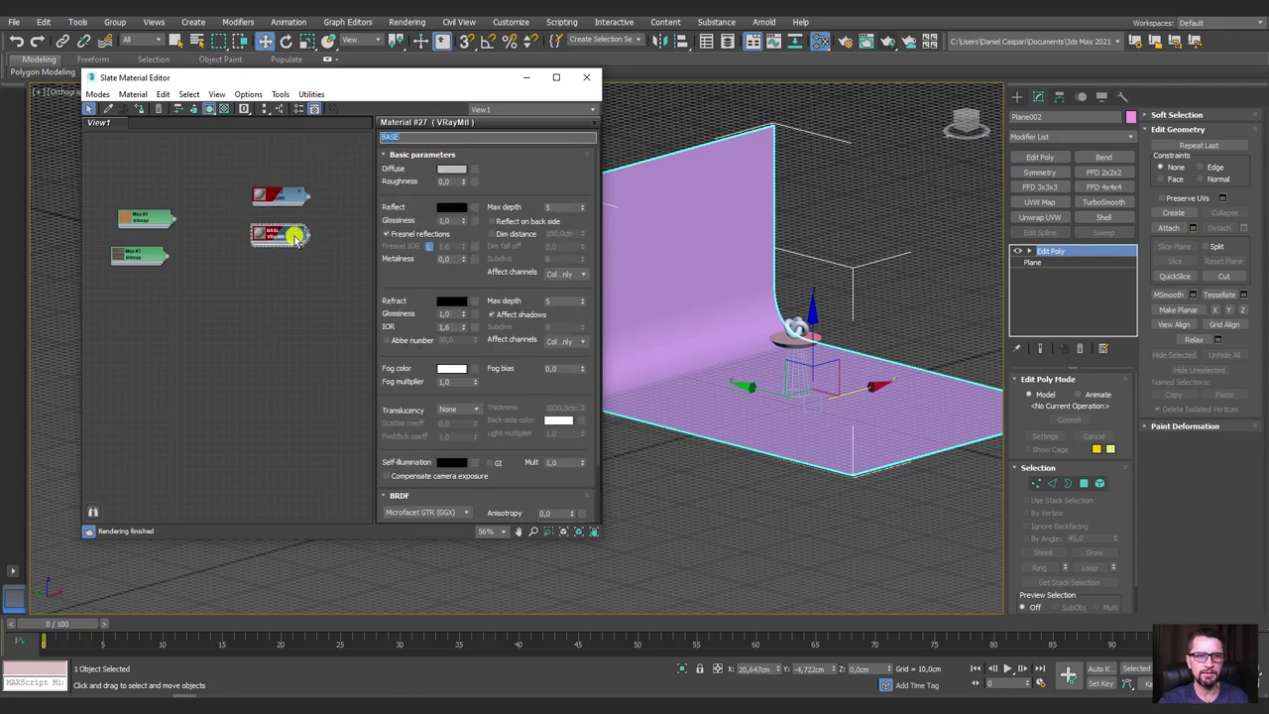
shift+drag(295, 238, 287, 275)
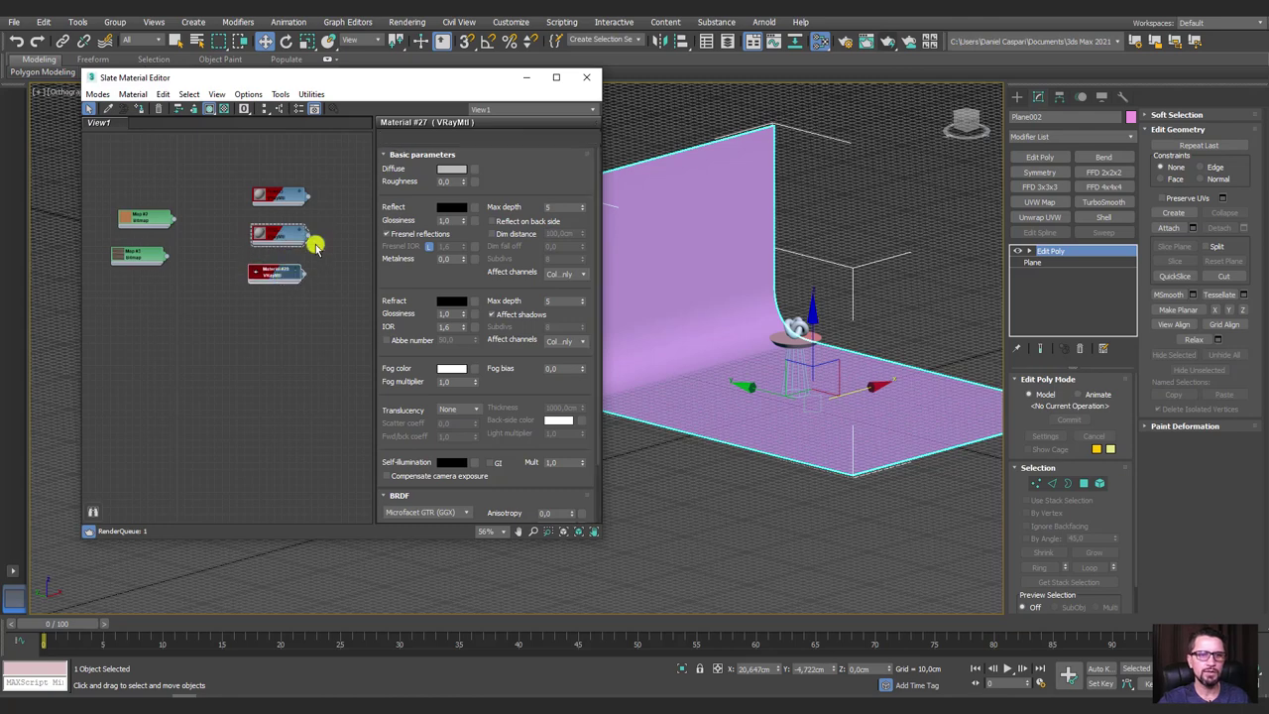
click(432, 134)
text(TAMPO)
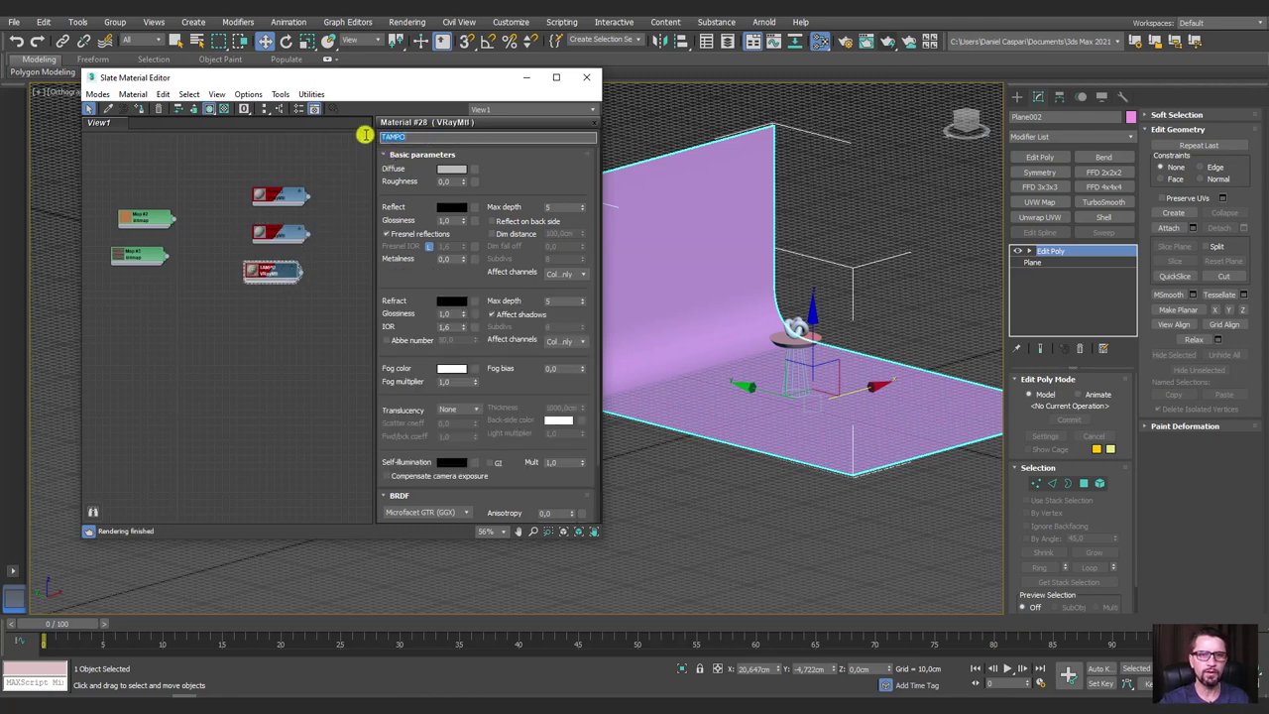
shift+drag(286, 255, 277, 313)
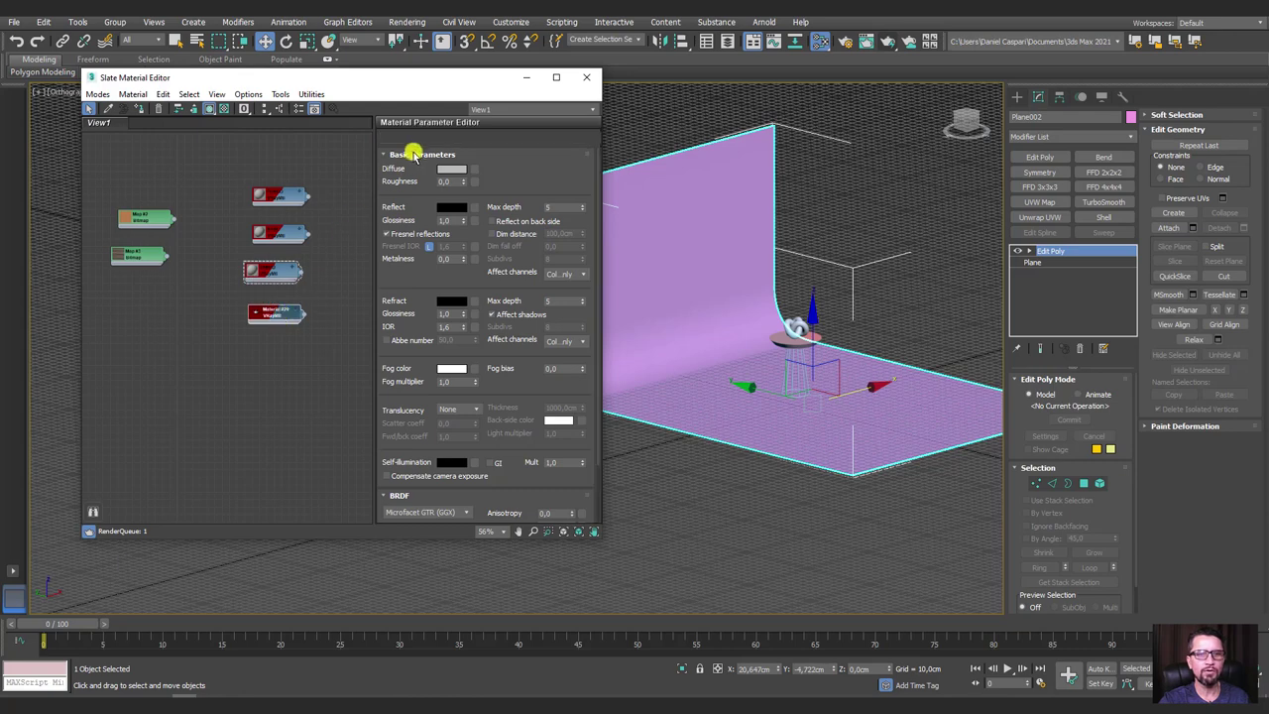
click(436, 136)
text(DECORAÇÃO)
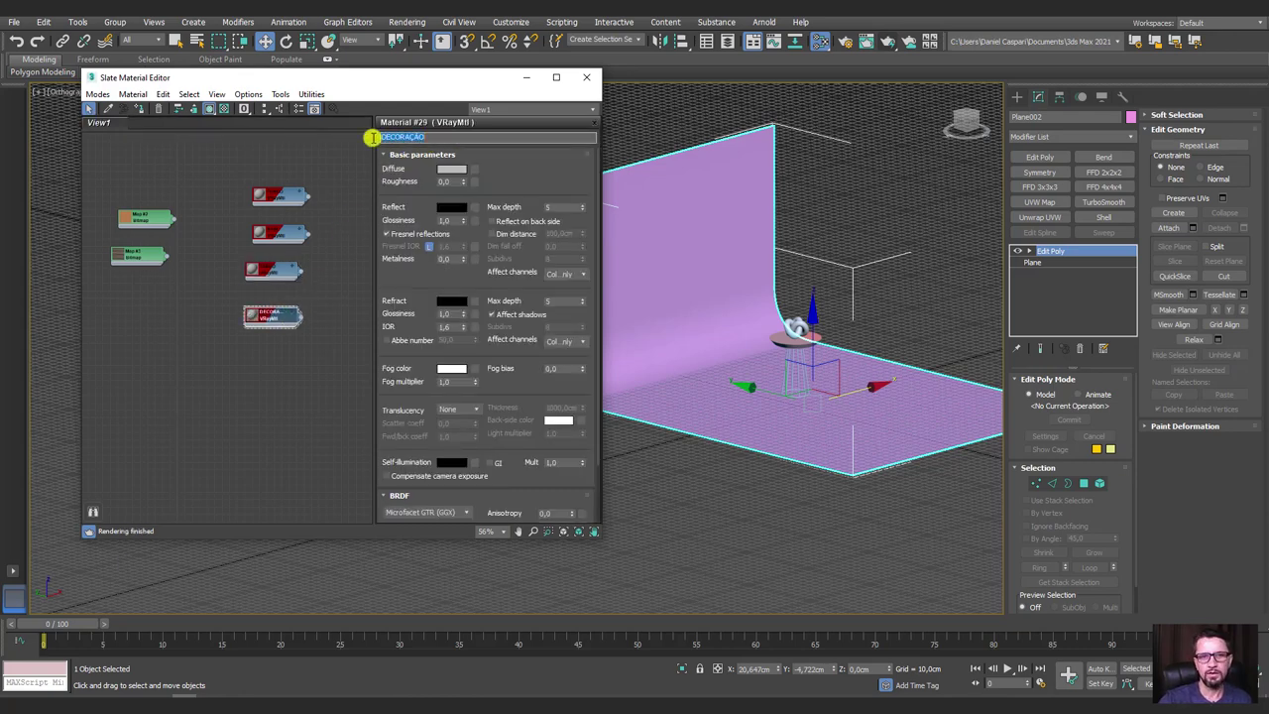
scroll(797, 326, up, 3)
Drag the FUNDO material onto the backdrop plane.
scroll(797, 333, up, 2)
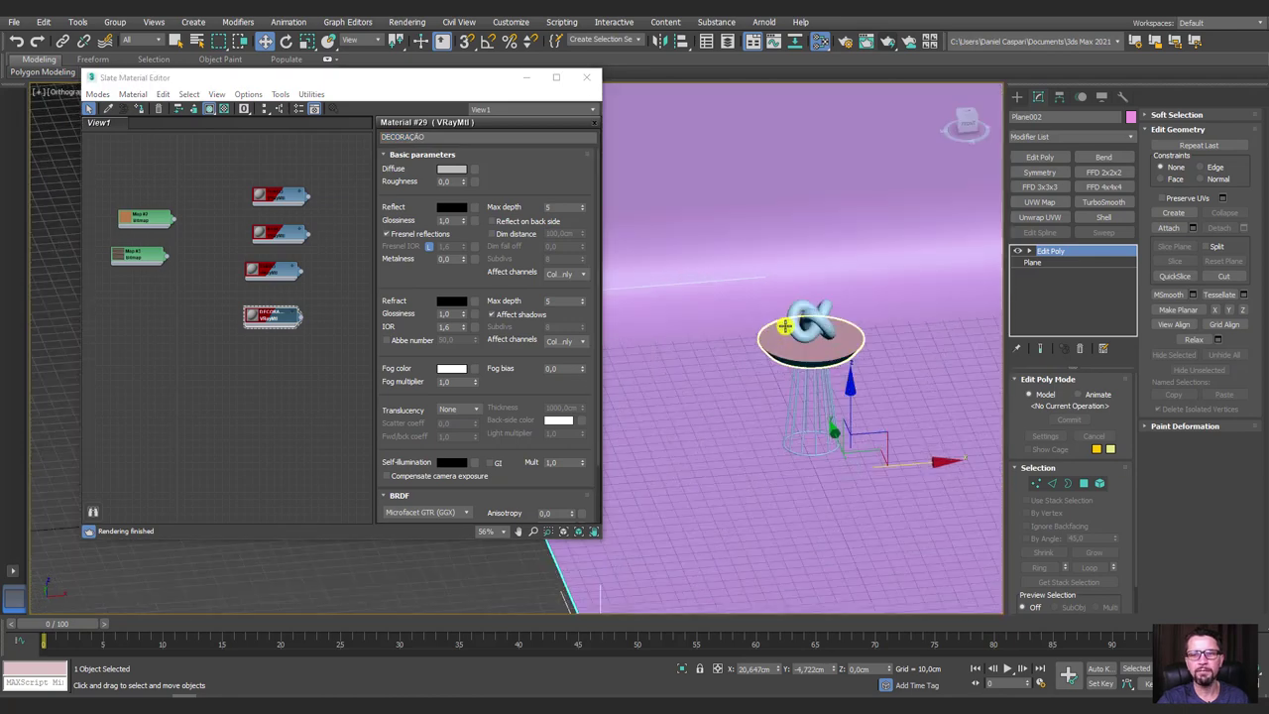
scroll(277, 244, up, 1)
scroll(248, 247, up, 1)
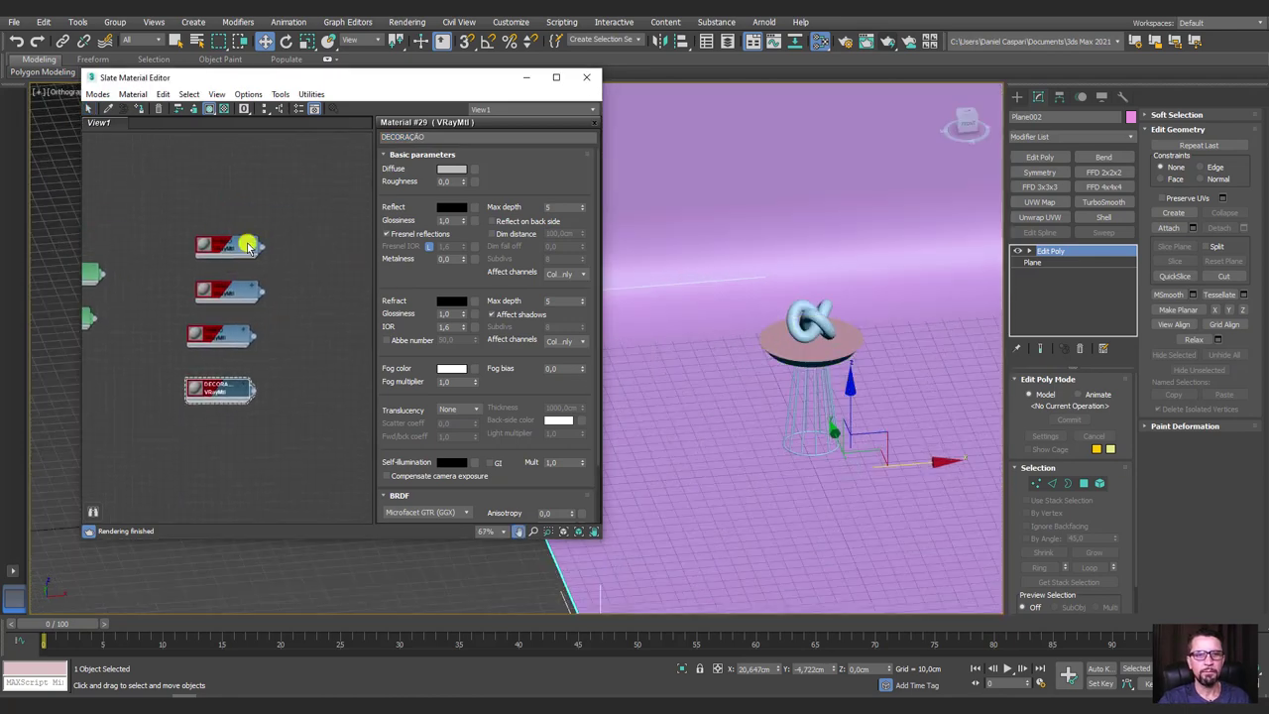
drag(239, 234, 240, 222)
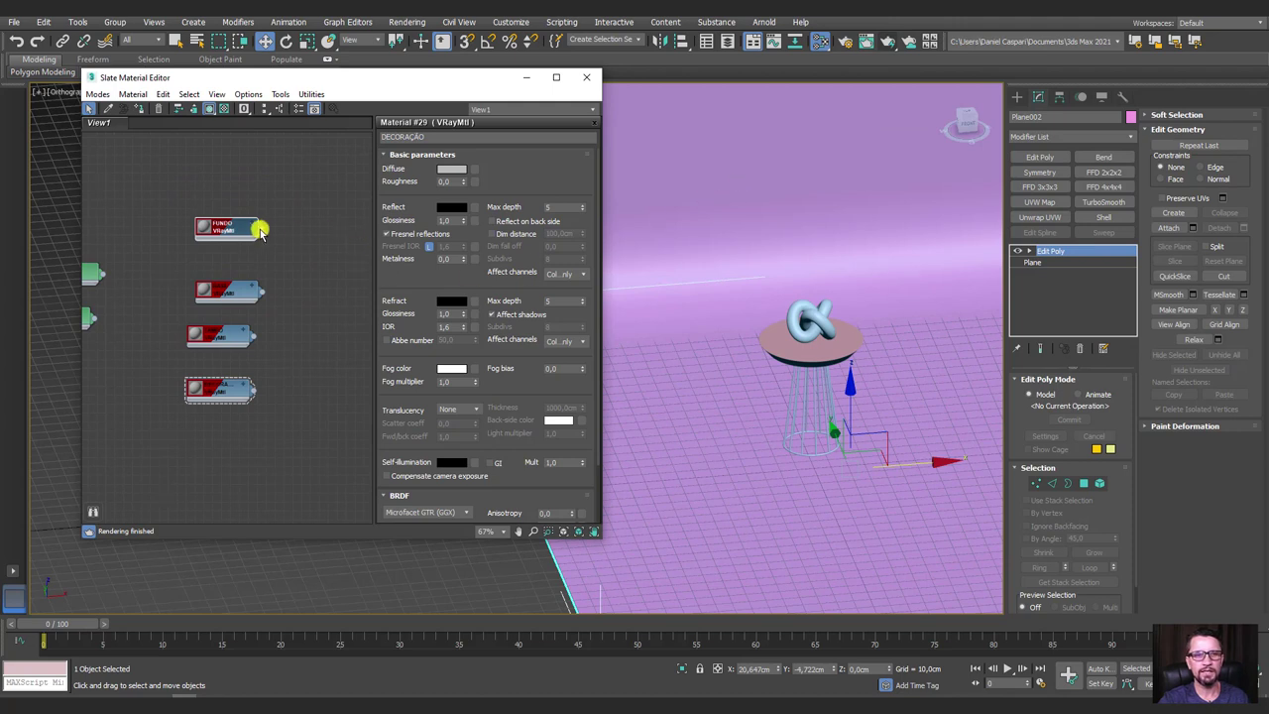
drag(263, 230, 688, 278)
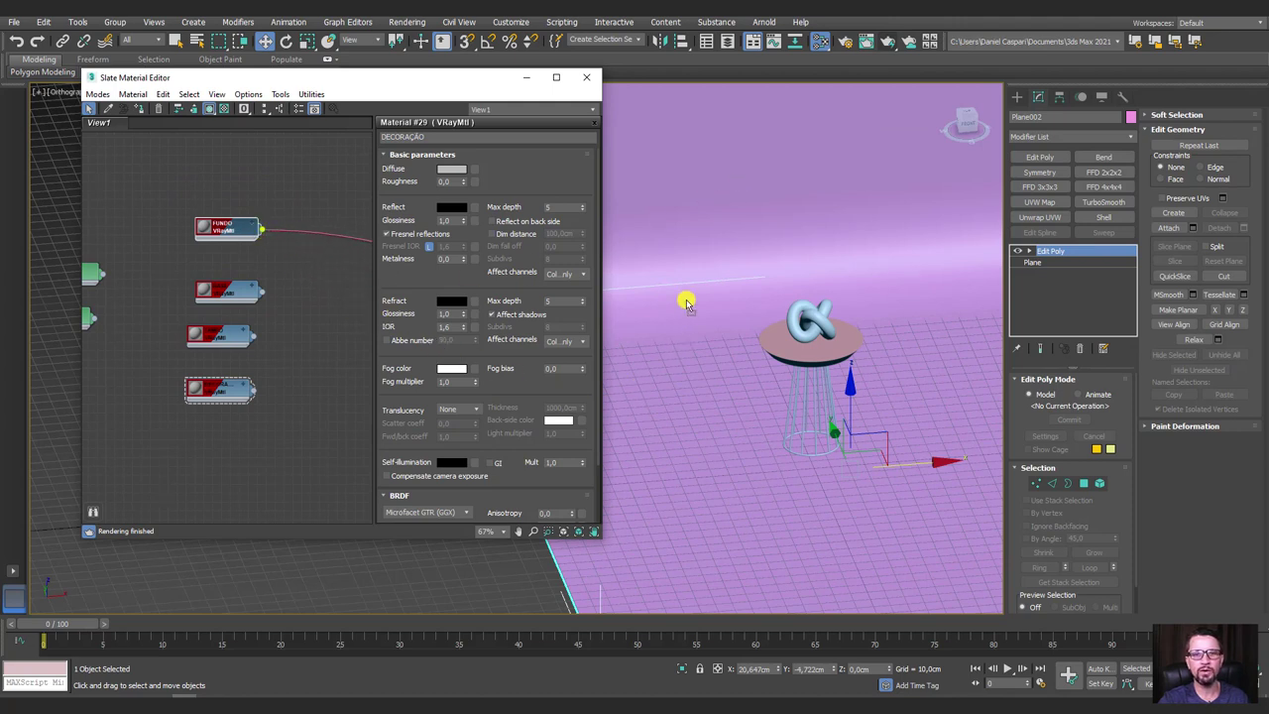
Set FUNDO's diffuse colour to a light grey of 225.
double_click(226, 228)
click(451, 170)
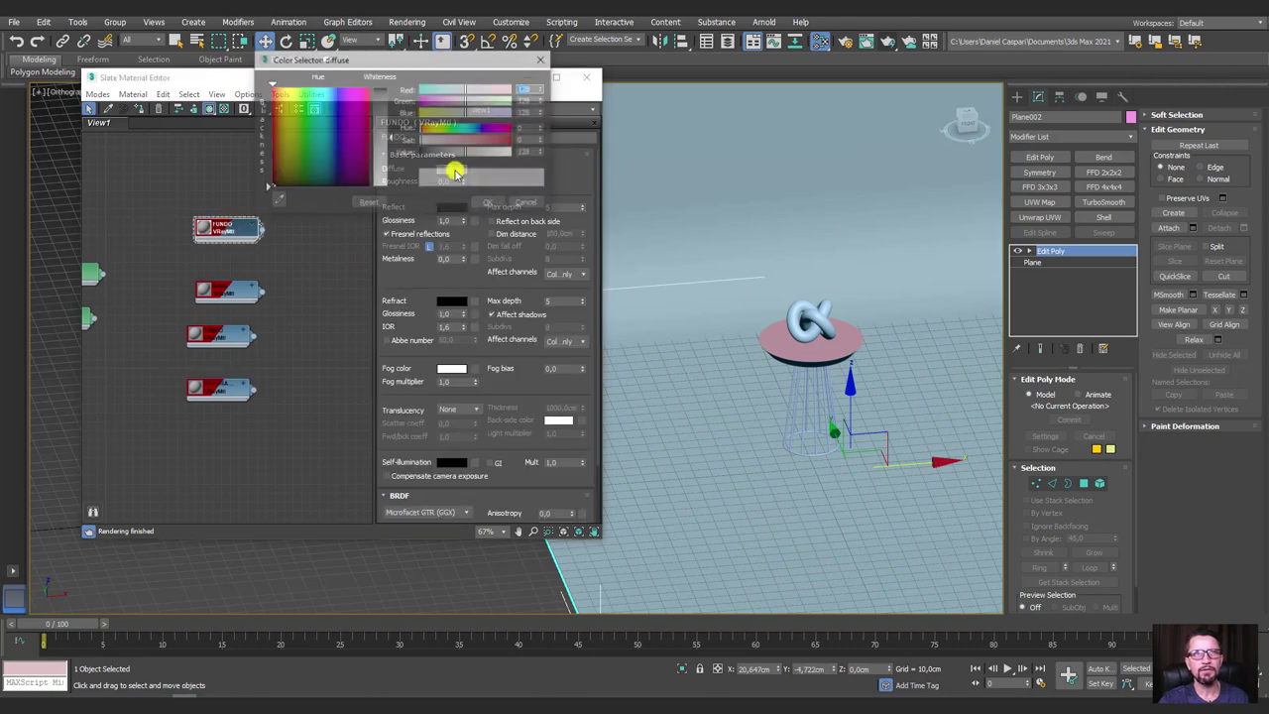
drag(470, 156, 501, 154)
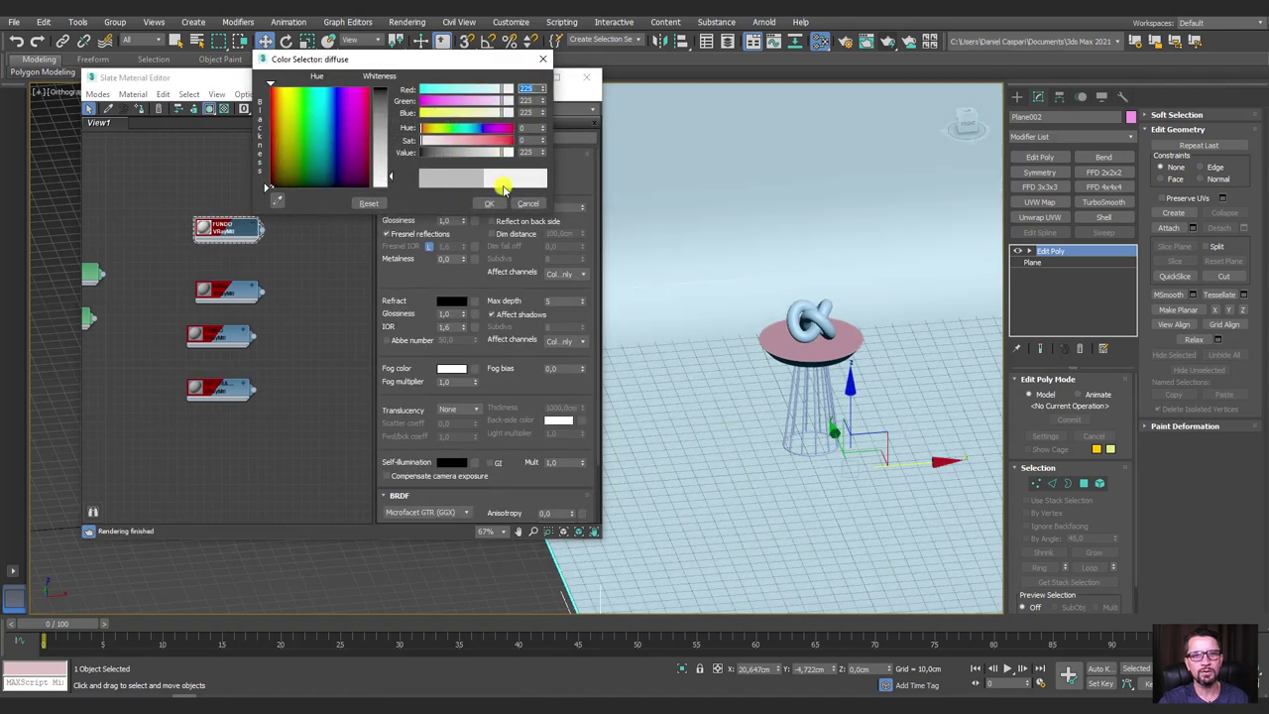
click(488, 202)
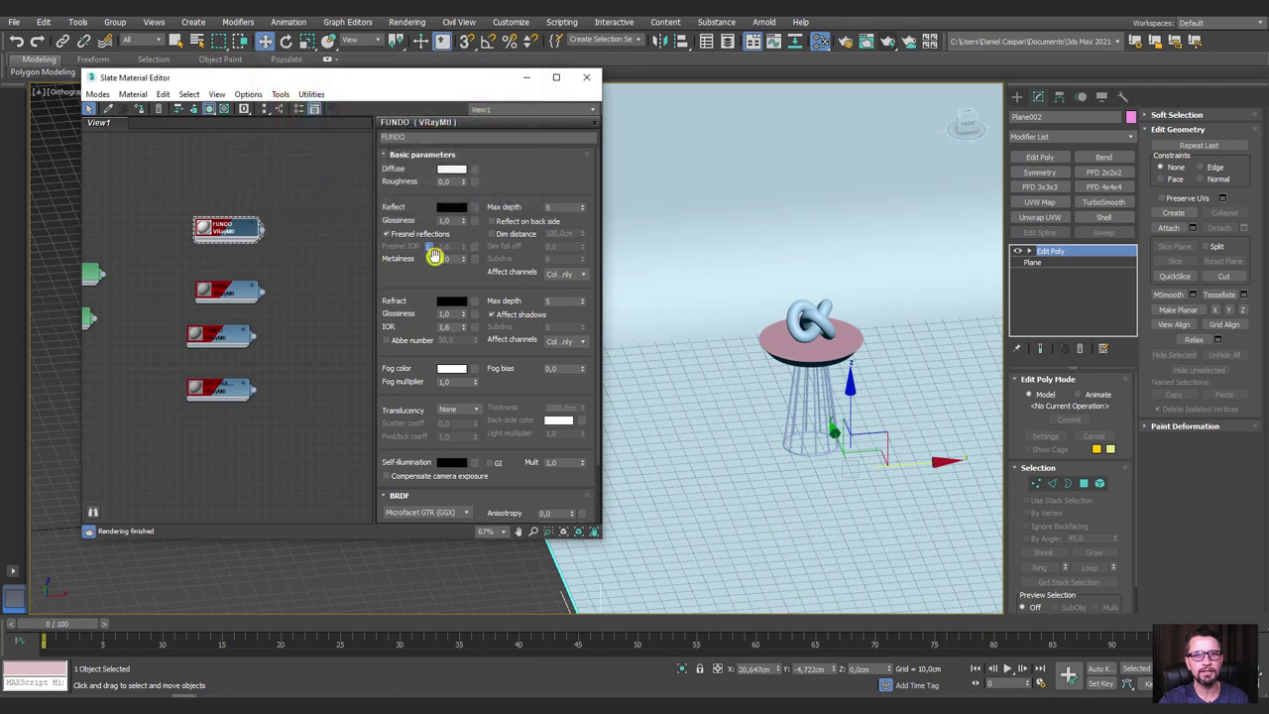
Move the FUNDO and BASE nodes up and pan the Map #2 and Map #3 bitmaps into view.
drag(240, 235, 240, 182)
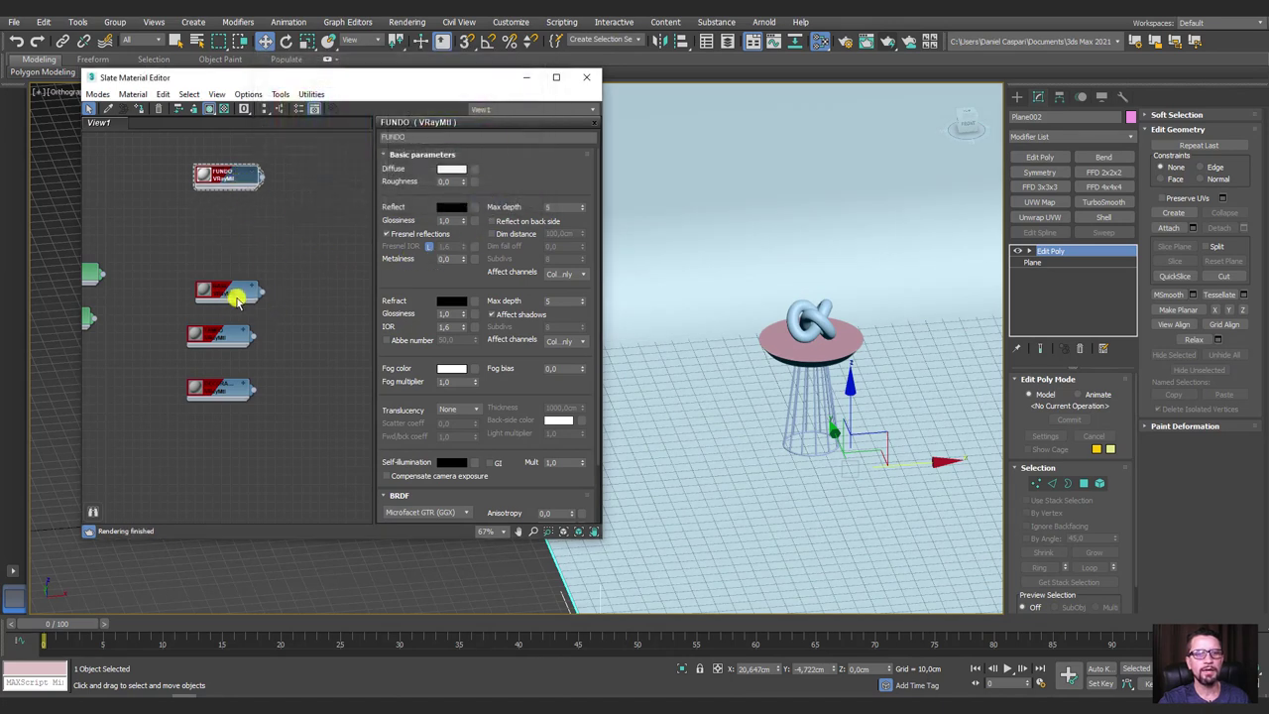
mouse_move(236, 300)
mouse_down()
mouse_move(255, 248)
mouse_move(236, 255)
mouse_up()
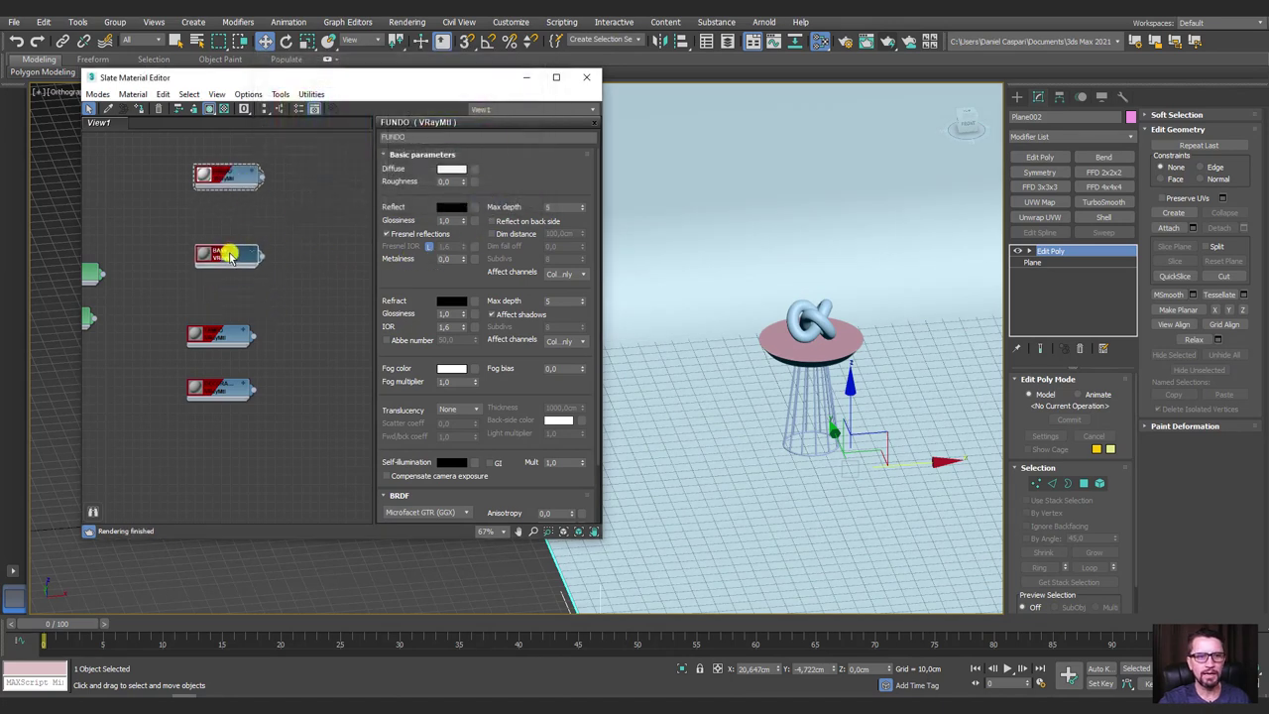
middle_drag(230, 256, 284, 250)
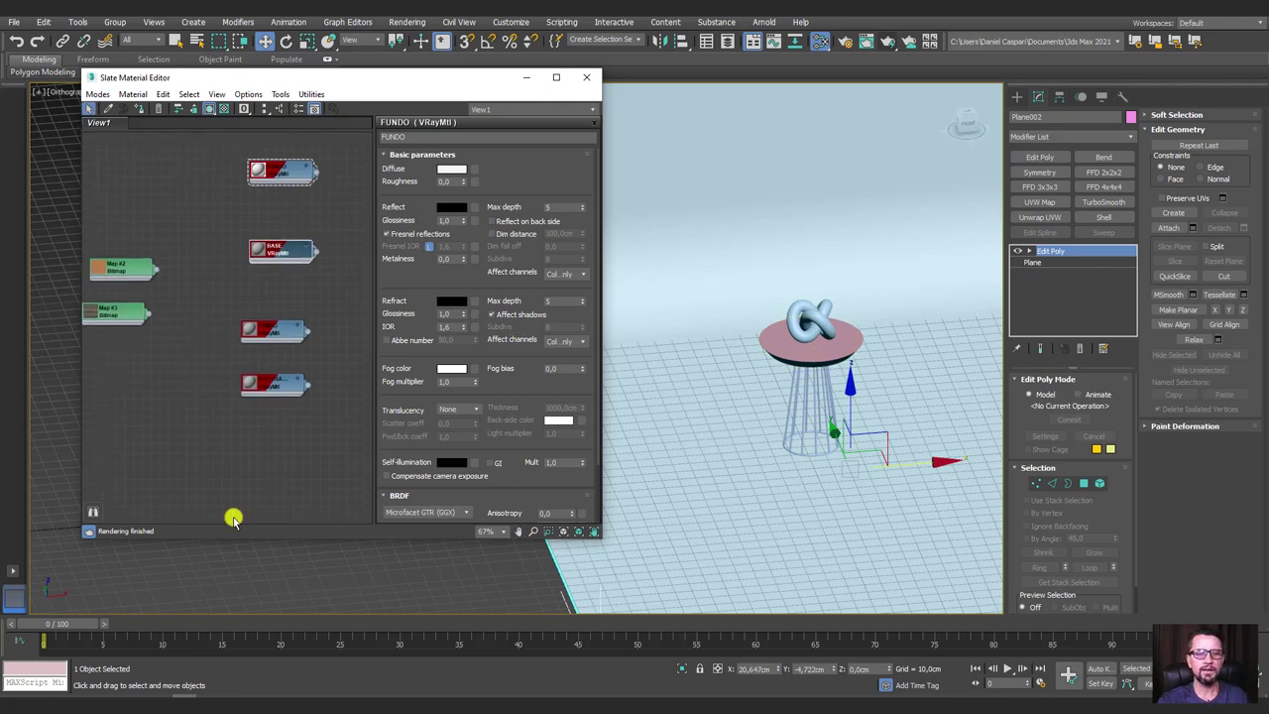
Open the Mesinha lateral Belmont reference photo from the Referência folder and inspect its cage legs.
key(alt+Tab)
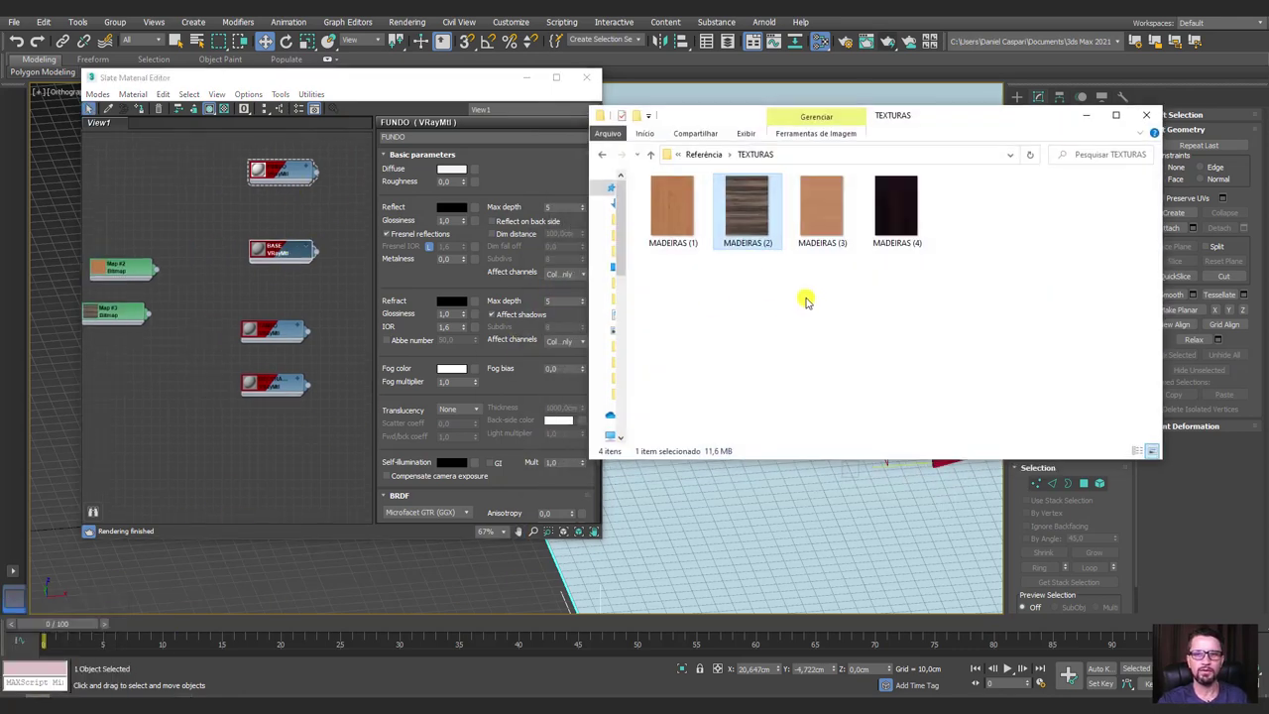
click(759, 311)
key(BackSpace)
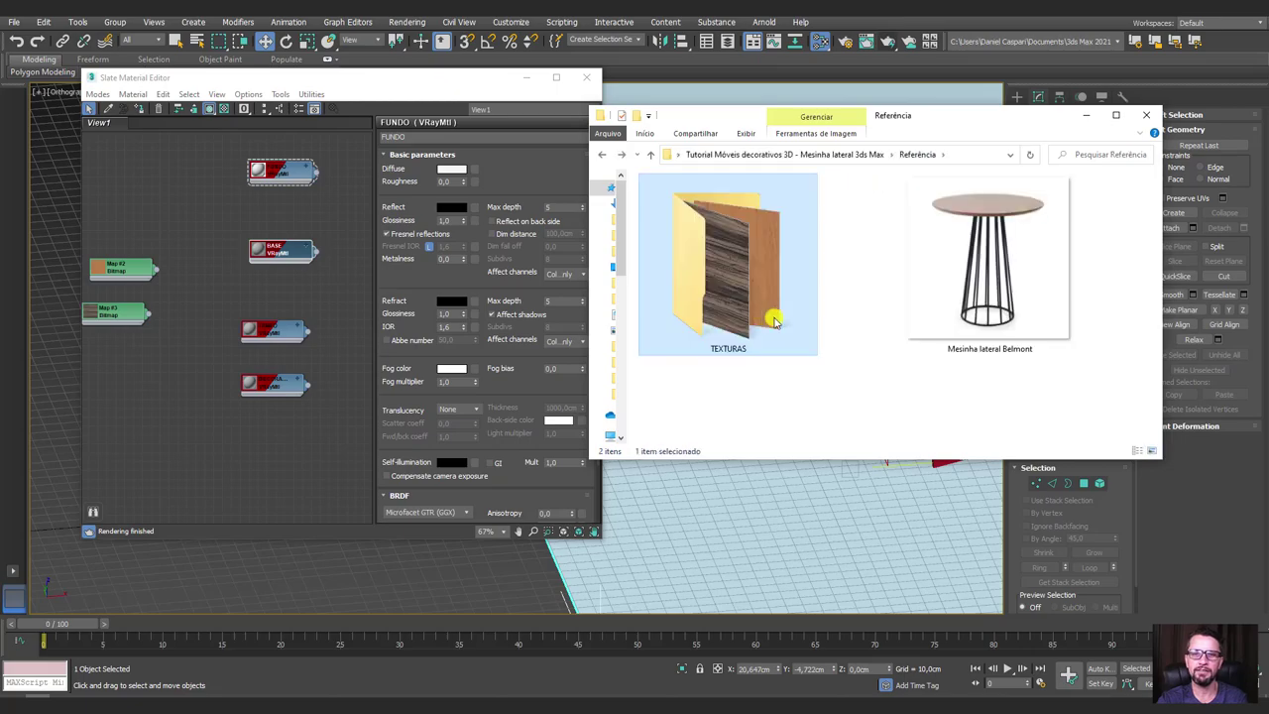
click(990, 298)
double_click(990, 297)
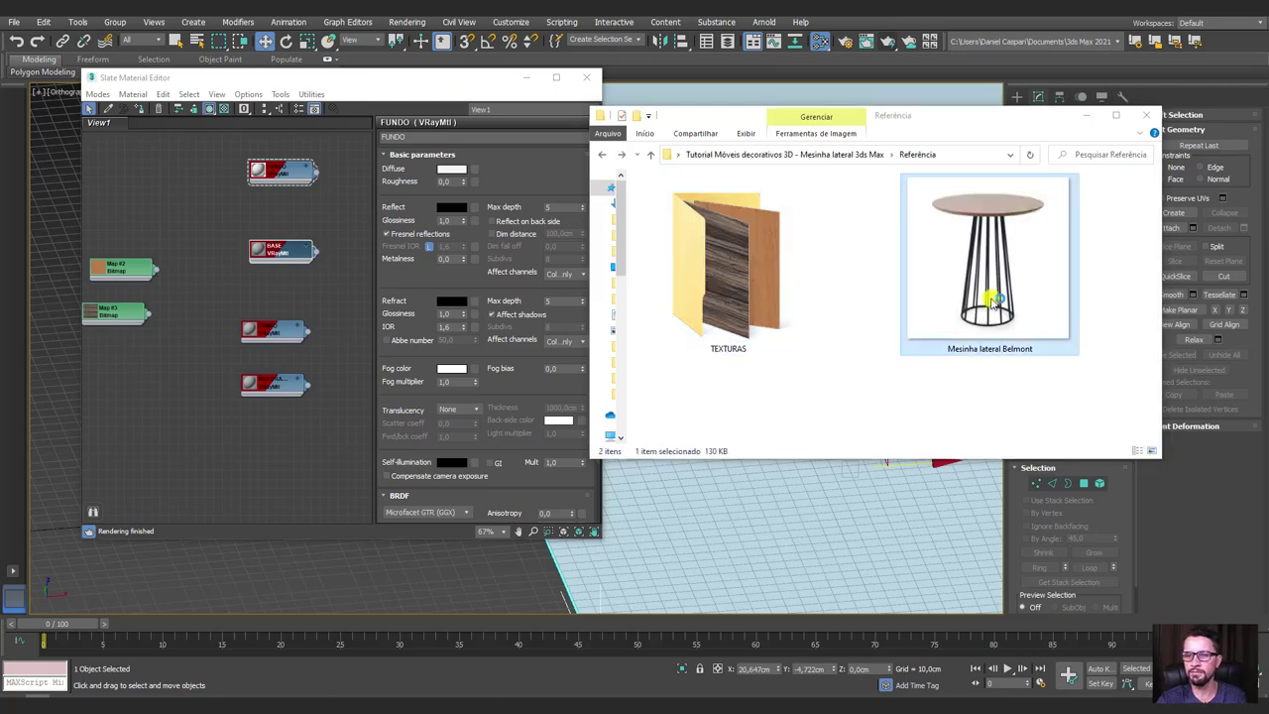
scroll(641, 445, up, 3)
drag(642, 558, 635, 383)
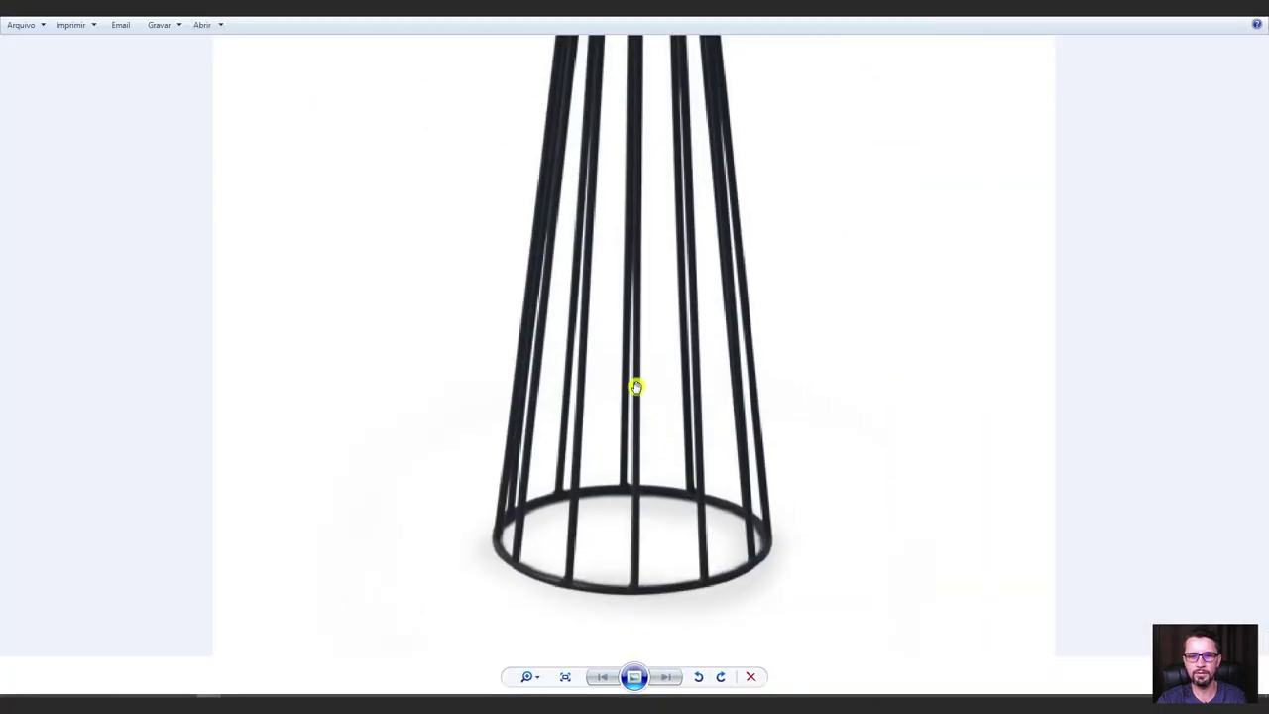
scroll(672, 420, down, 3)
key(Escape)
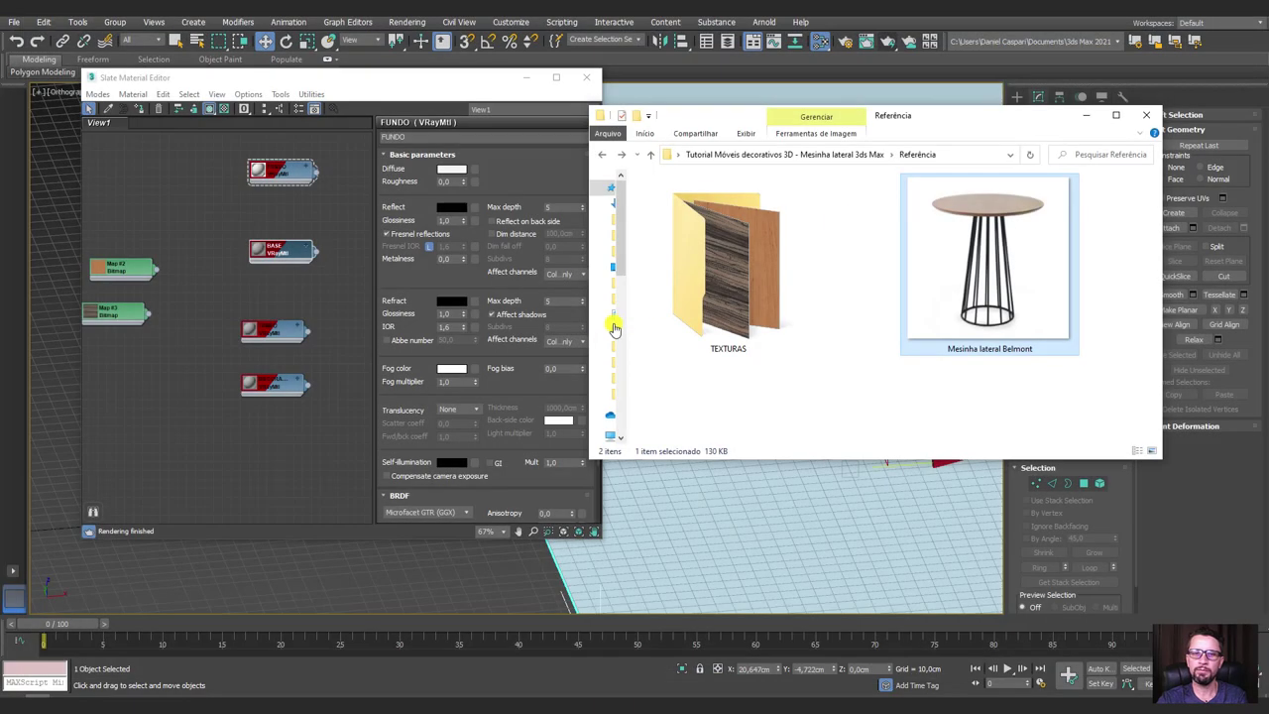
Give the material a black diffuse, grey 69 reflection and 0.8 reflection glossiness.
click(281, 248)
click(451, 169)
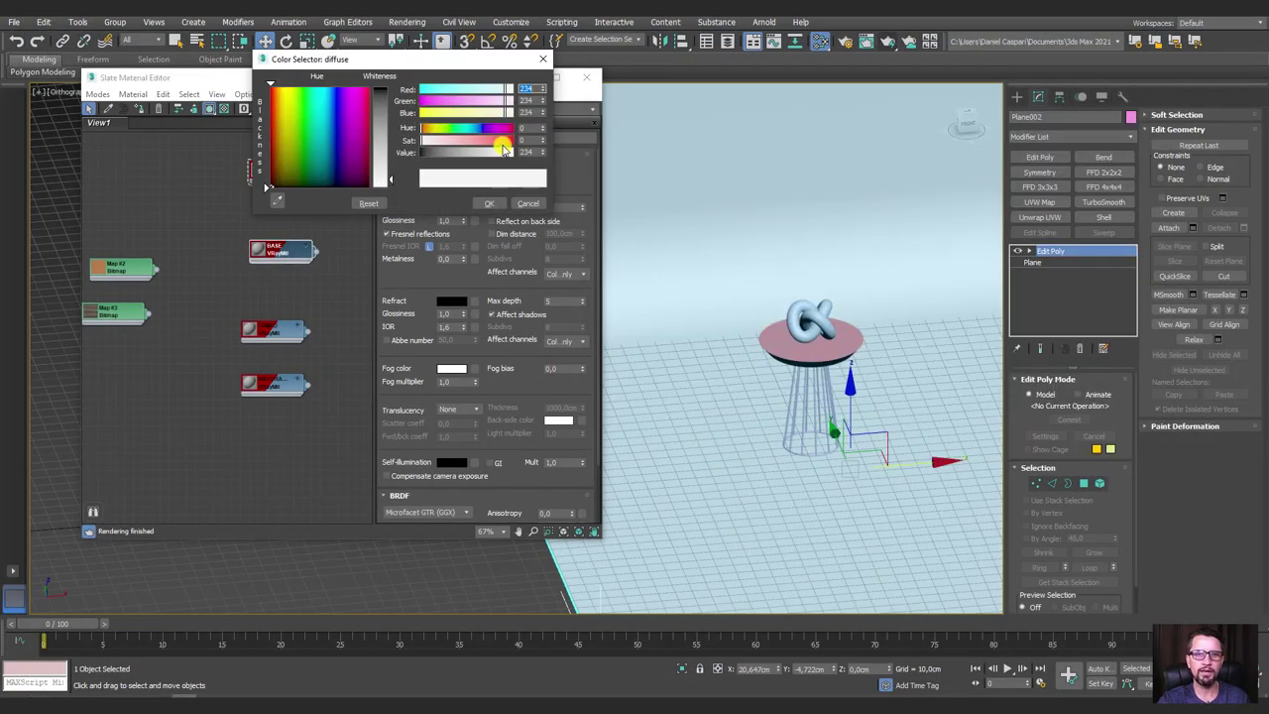
drag(508, 152, 417, 155)
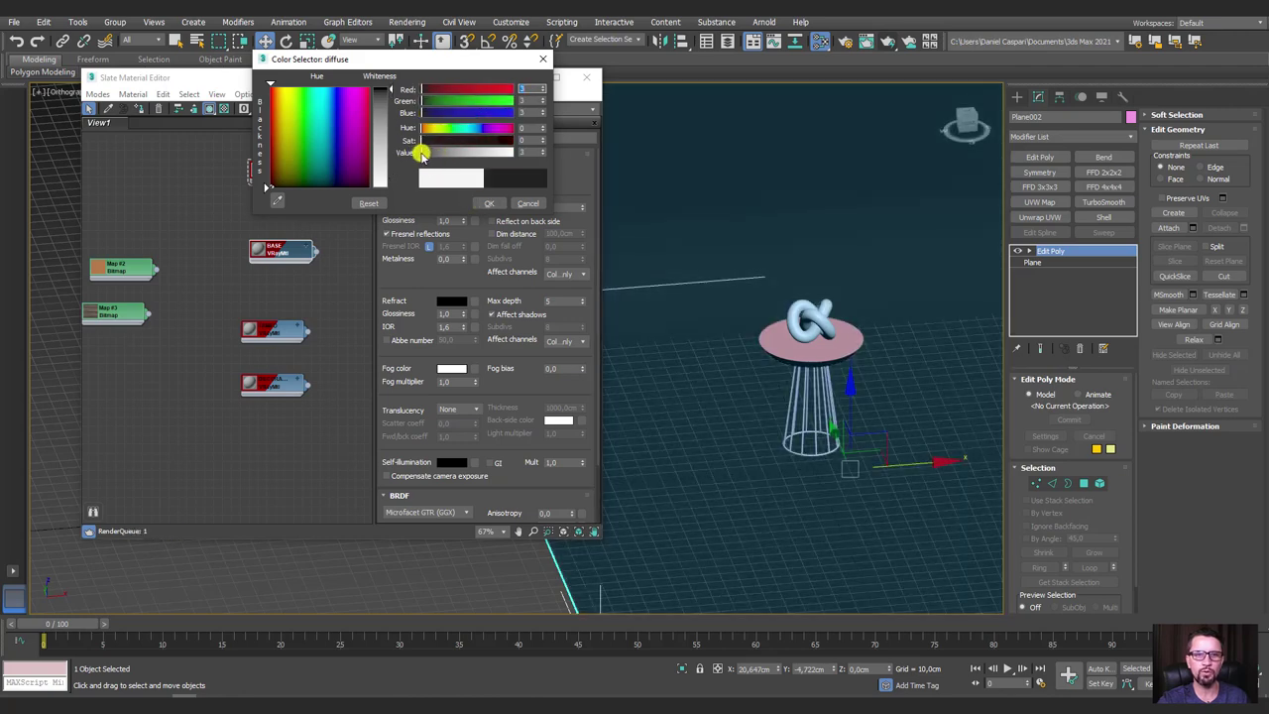
click(489, 204)
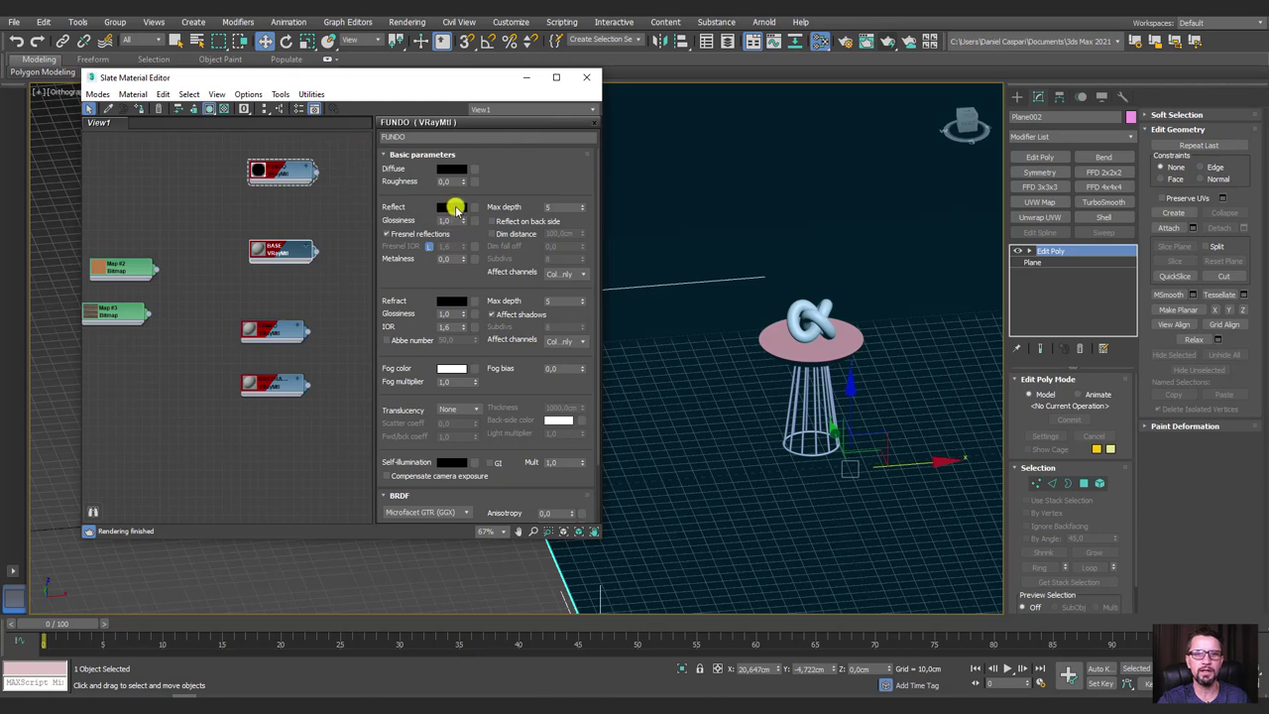
click(452, 207)
drag(435, 157, 440, 156)
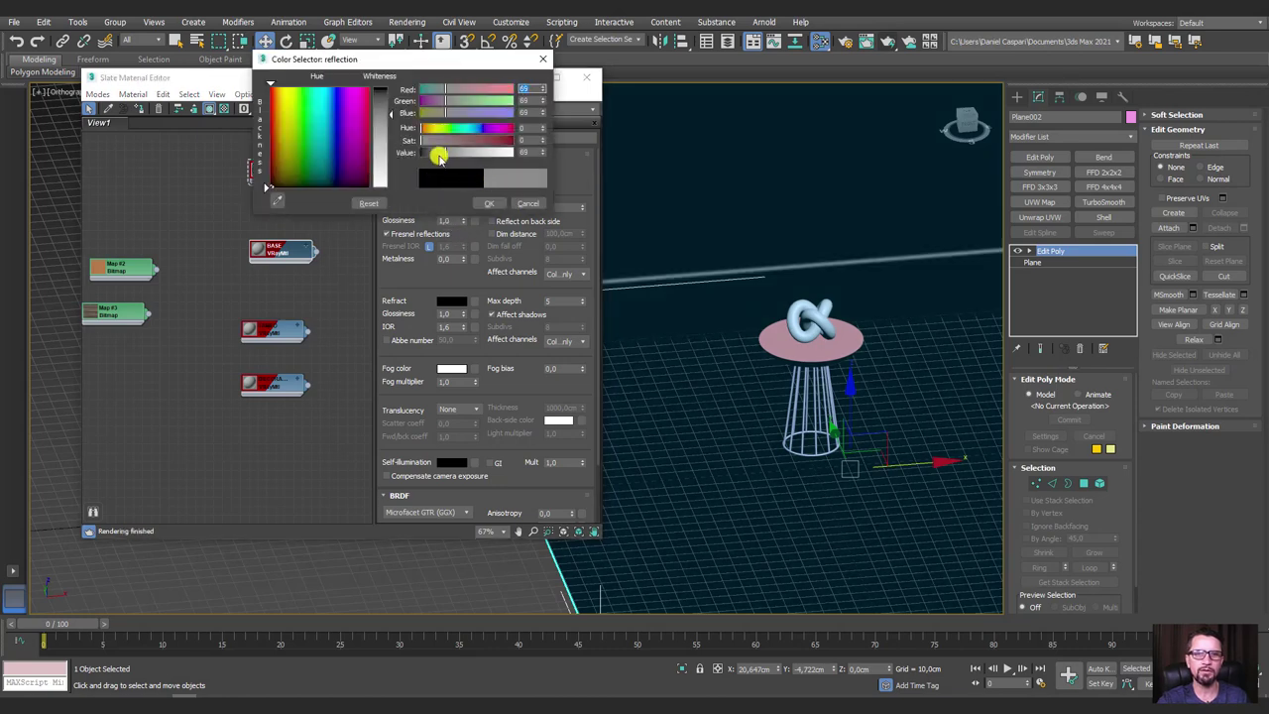
click(487, 201)
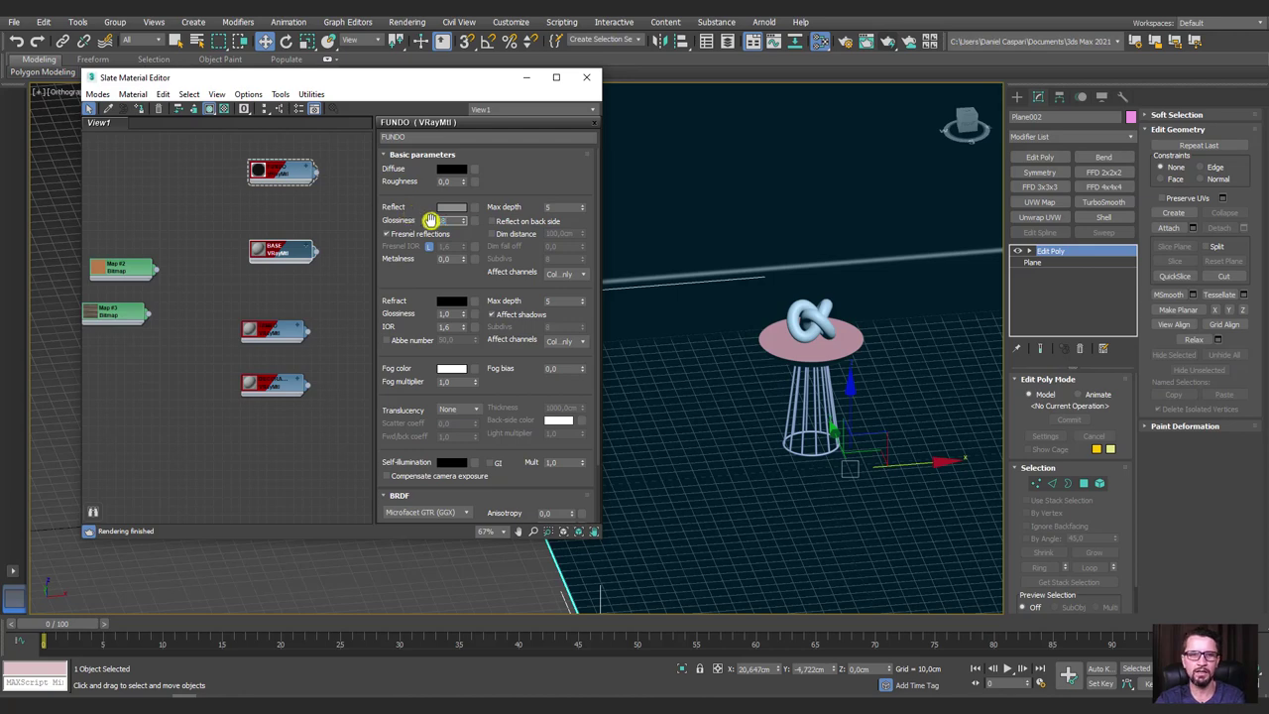
drag(431, 220, 437, 221)
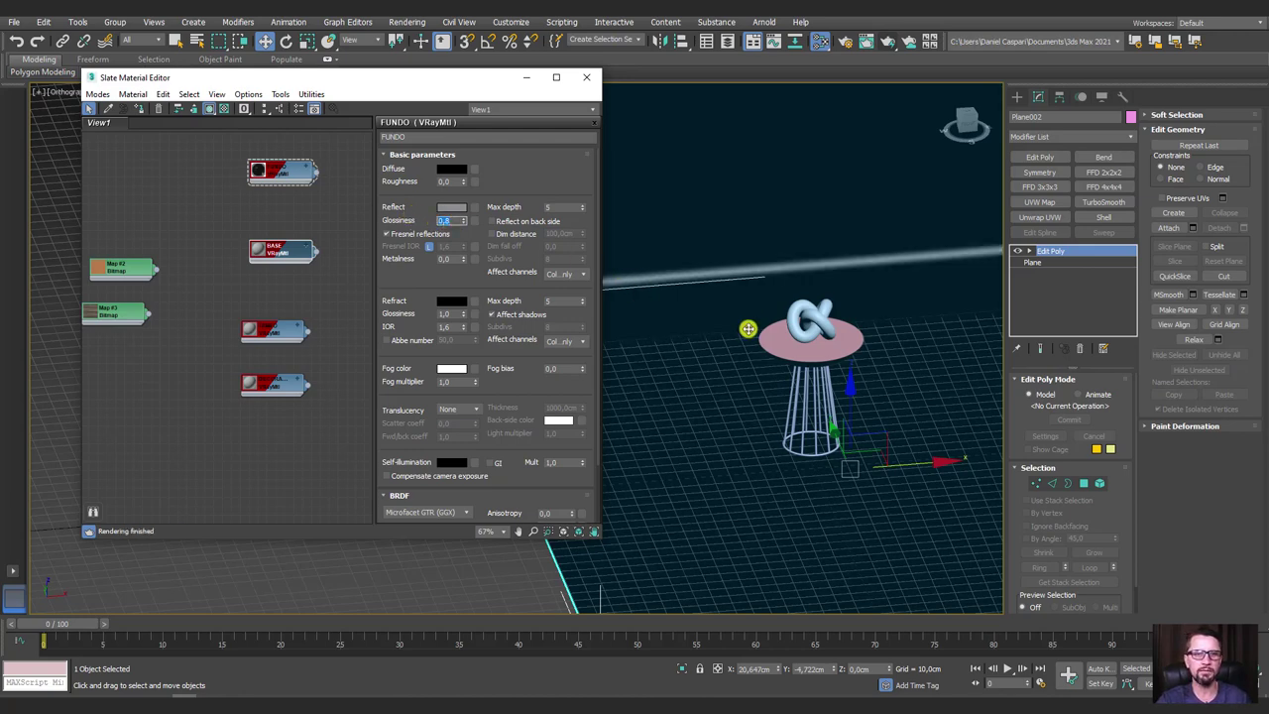
Rearrange the Slate editor nodes, placing FUNDO below BASE and BASE higher up.
mouse_move(748, 328)
alt+middle_down()
mouse_move(723, 360)
mouse_move(793, 249)
alt+middle_up()
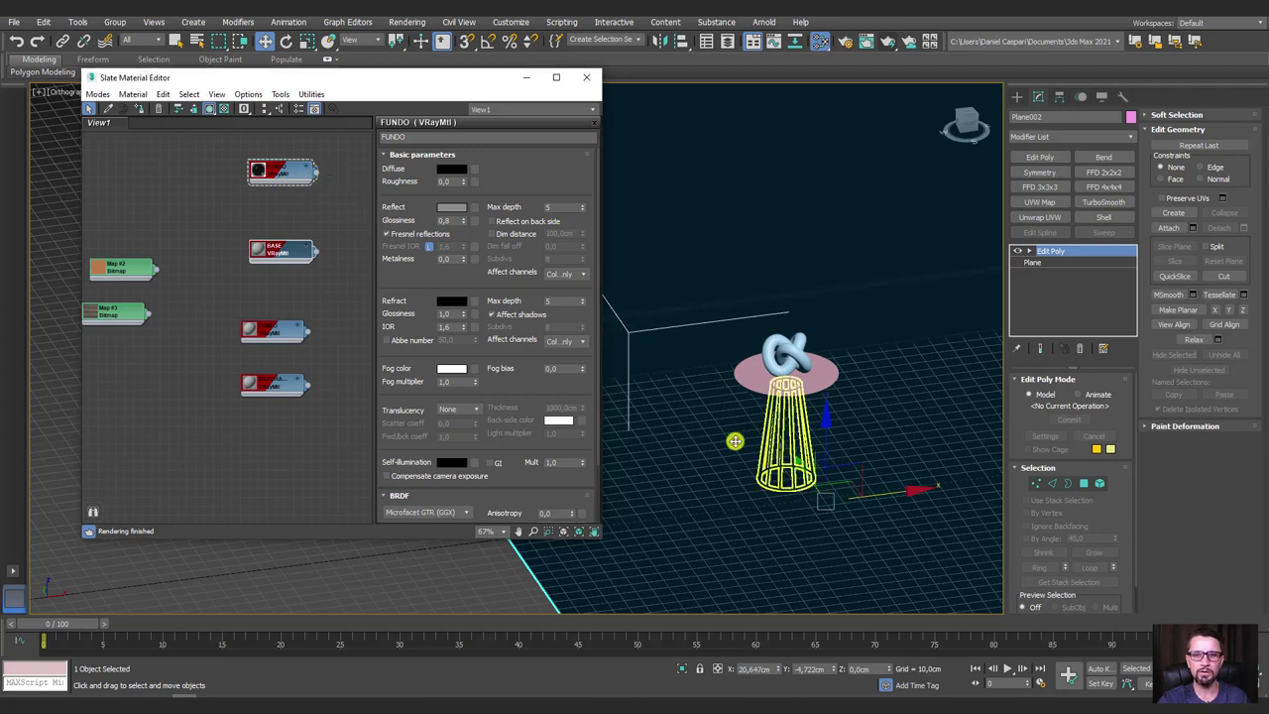
drag(282, 250, 273, 240)
mouse_move(282, 172)
mouse_down()
mouse_move(273, 268)
mouse_move(680, 207)
mouse_up()
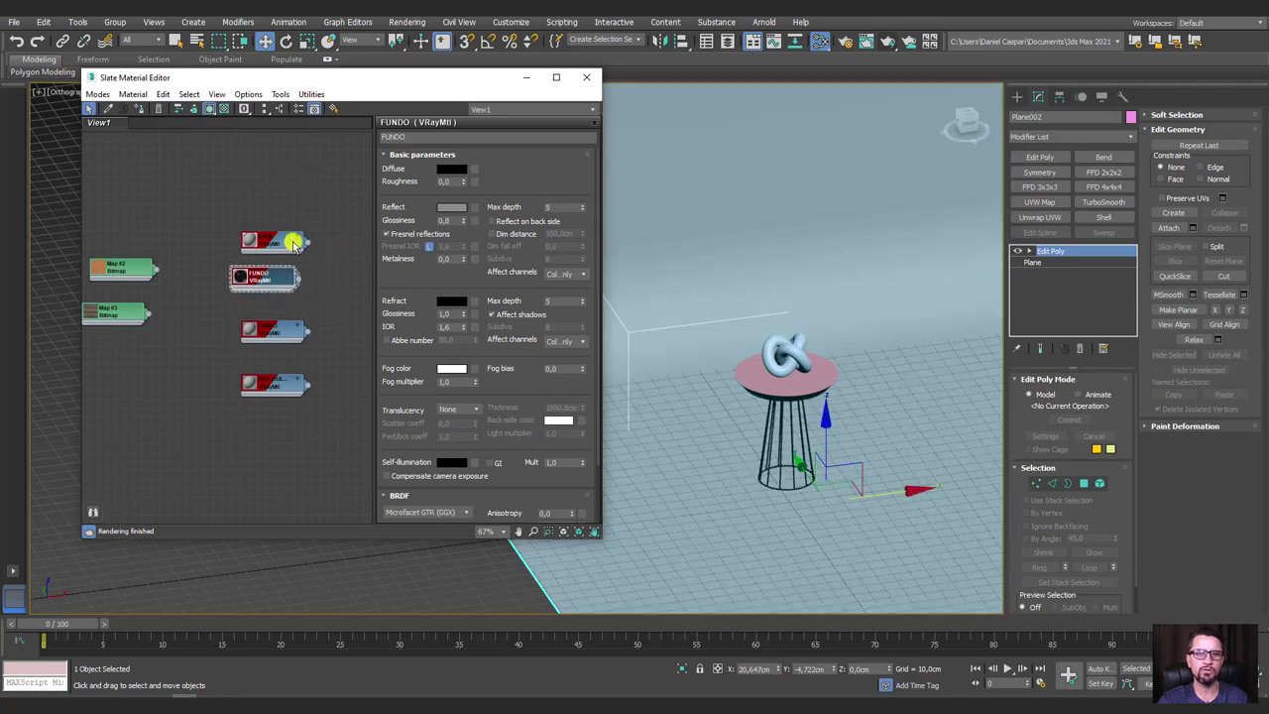
drag(292, 241, 300, 179)
Lighten the FUNDO material's diffuse colour back to light grey.
double_click(311, 190)
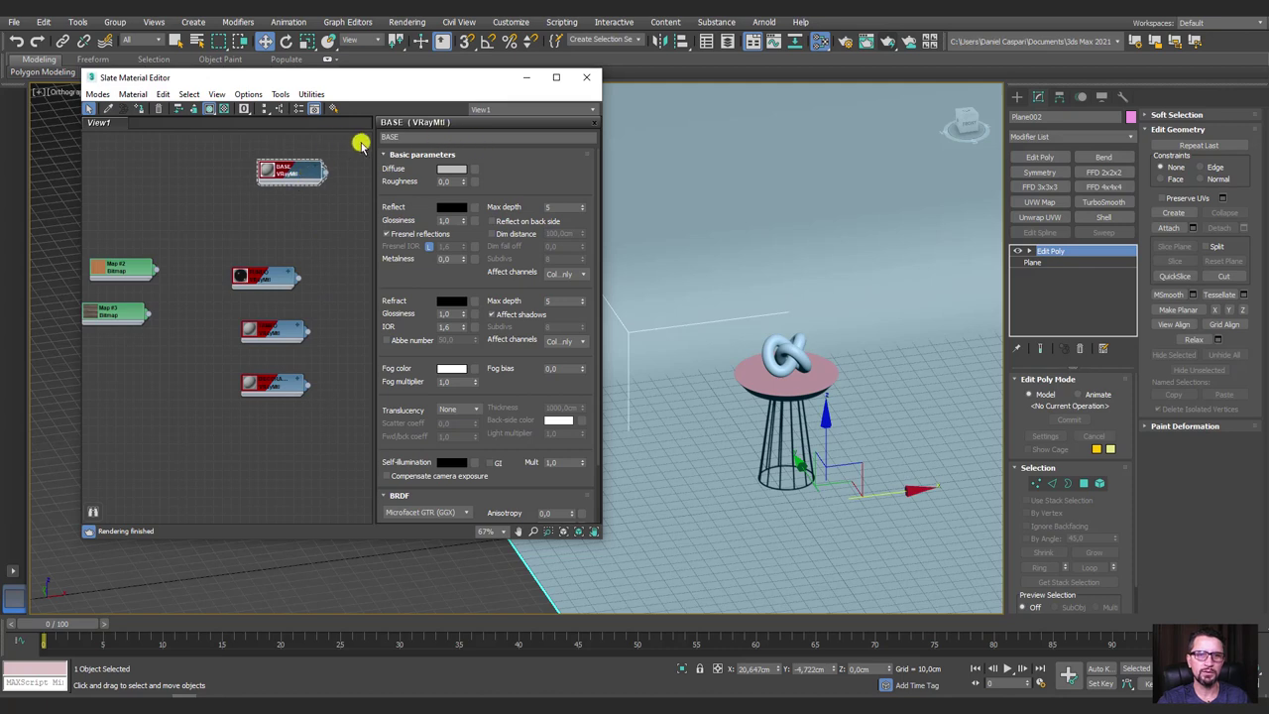
drag(400, 136, 332, 137)
text(FUNDO)
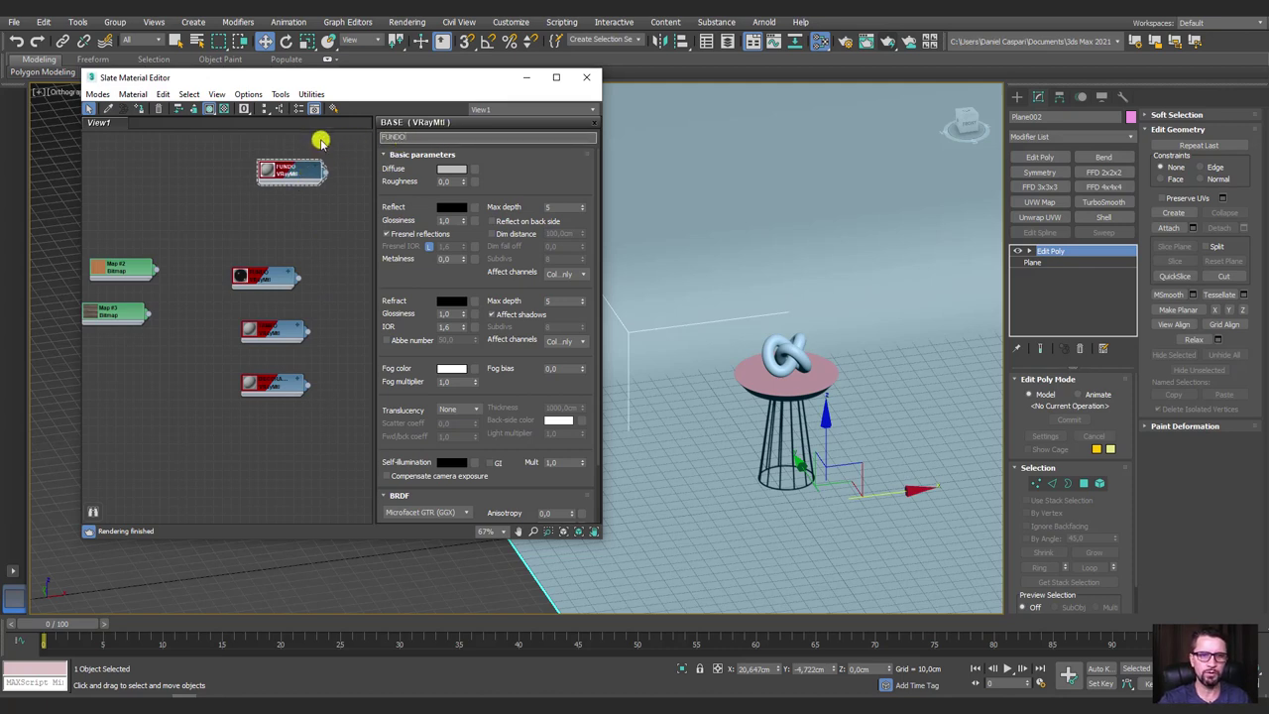
click(257, 276)
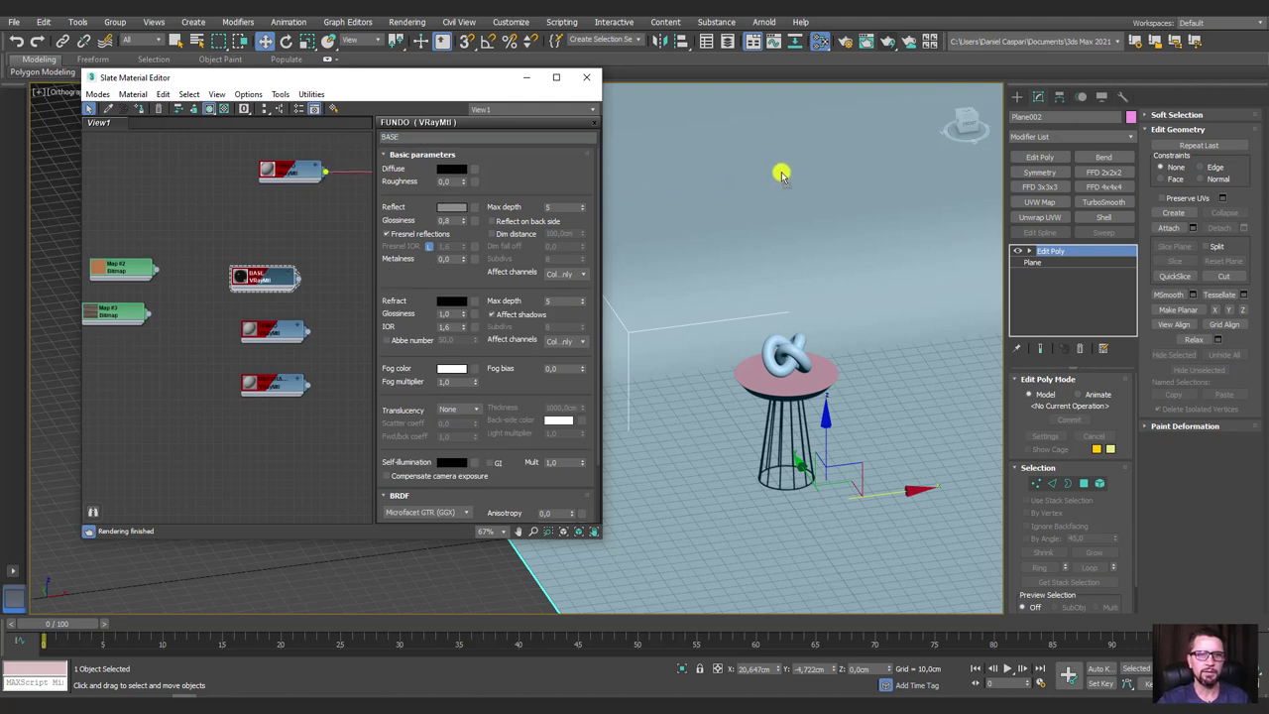
click(298, 172)
click(453, 170)
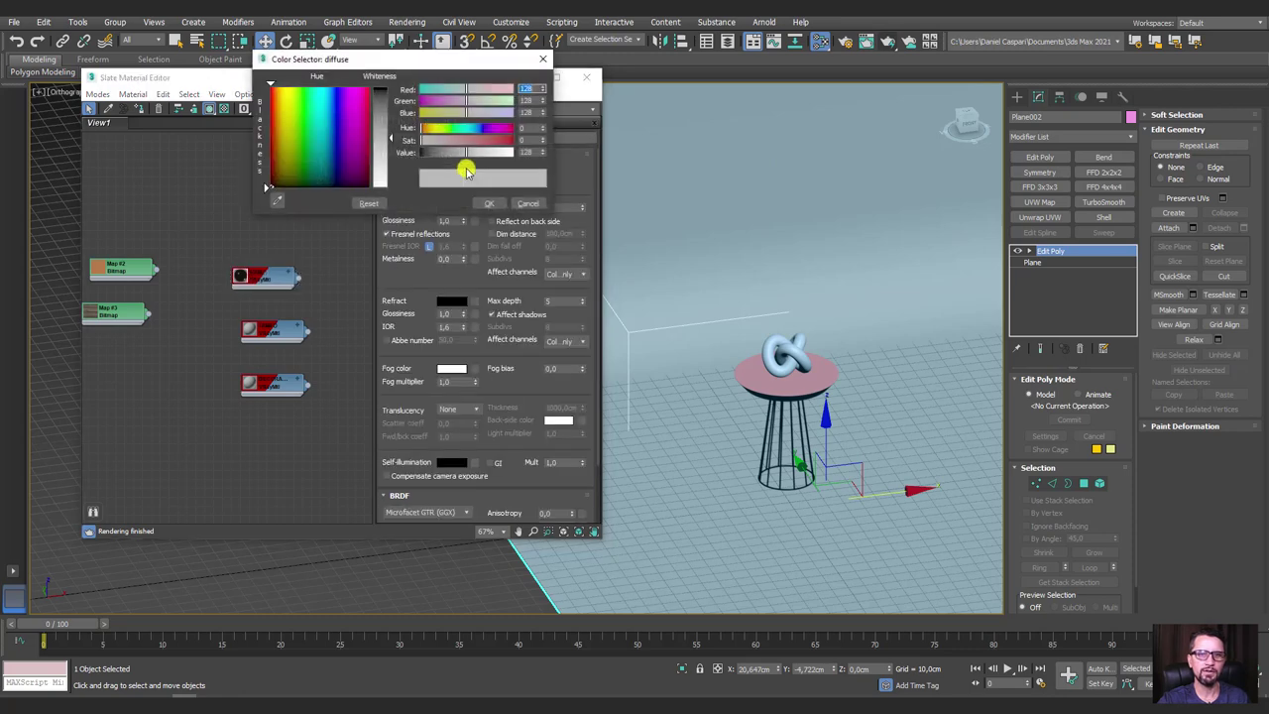
drag(474, 152, 494, 151)
click(489, 203)
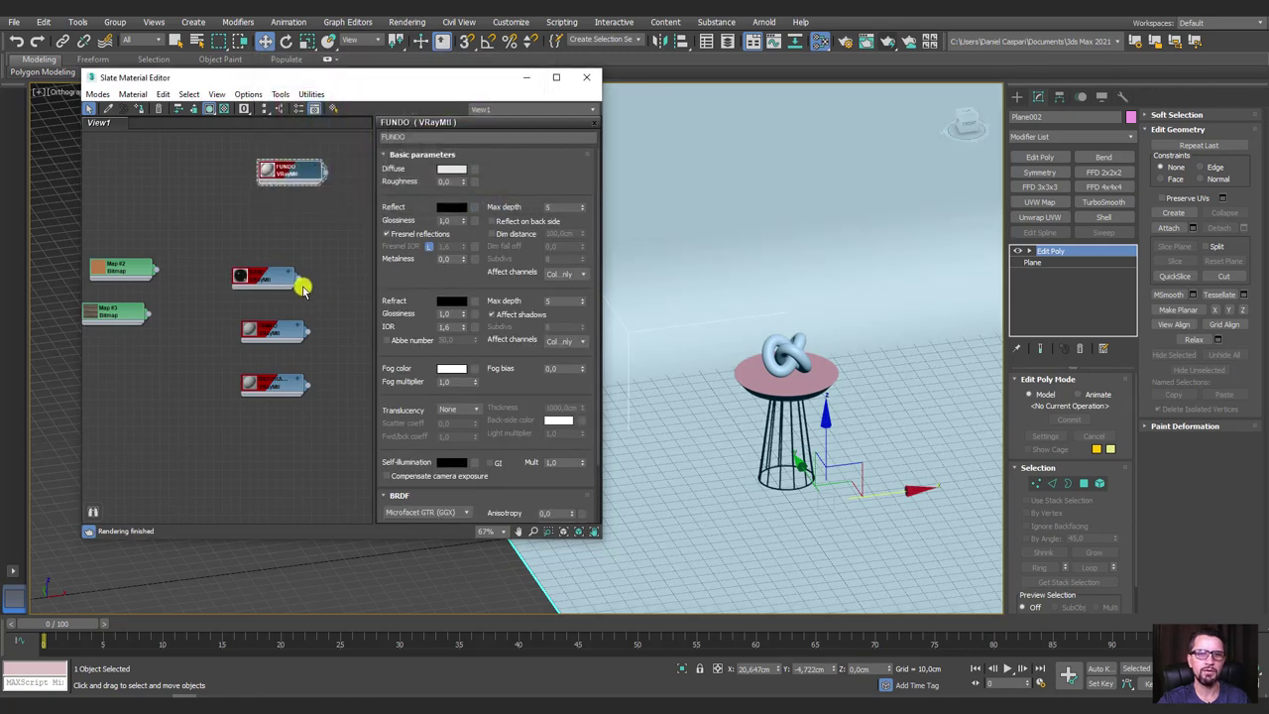
Stack the BASE and FUNDO nodes neatly and select the round table top.
mouse_move(270, 279)
mouse_down()
mouse_move(327, 220)
mouse_move(293, 207)
mouse_up()
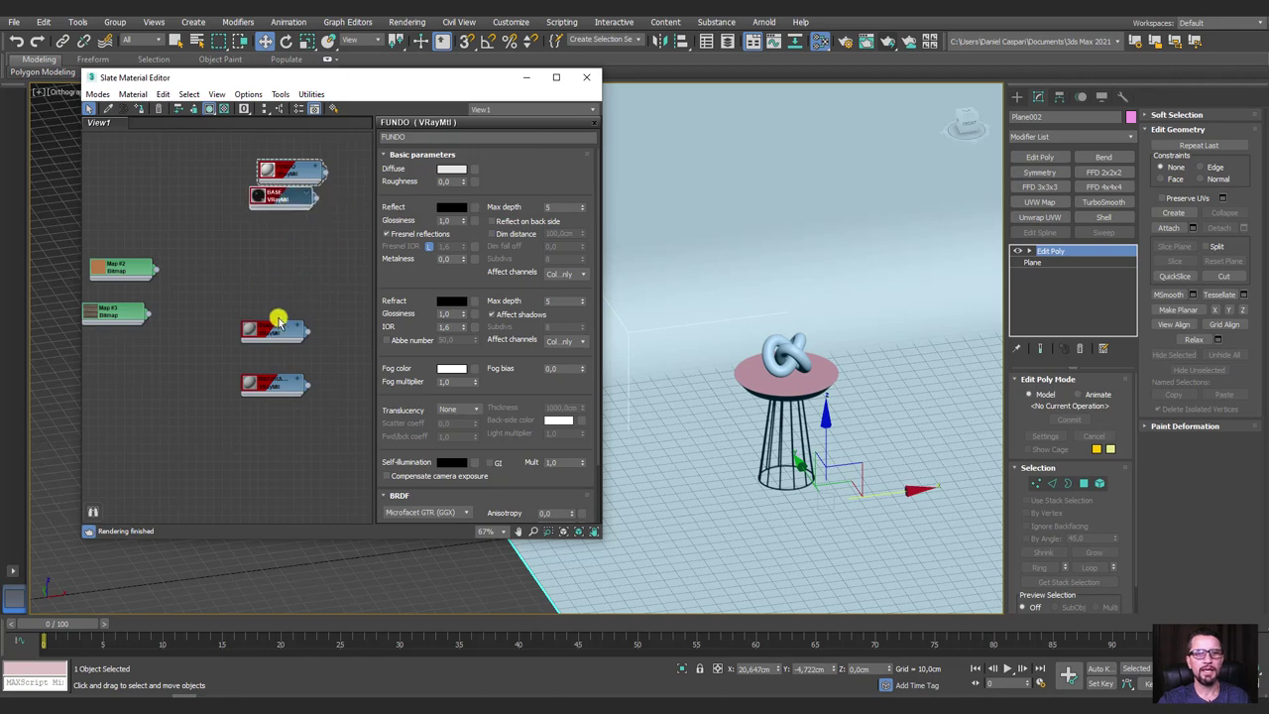
drag(273, 329, 289, 250)
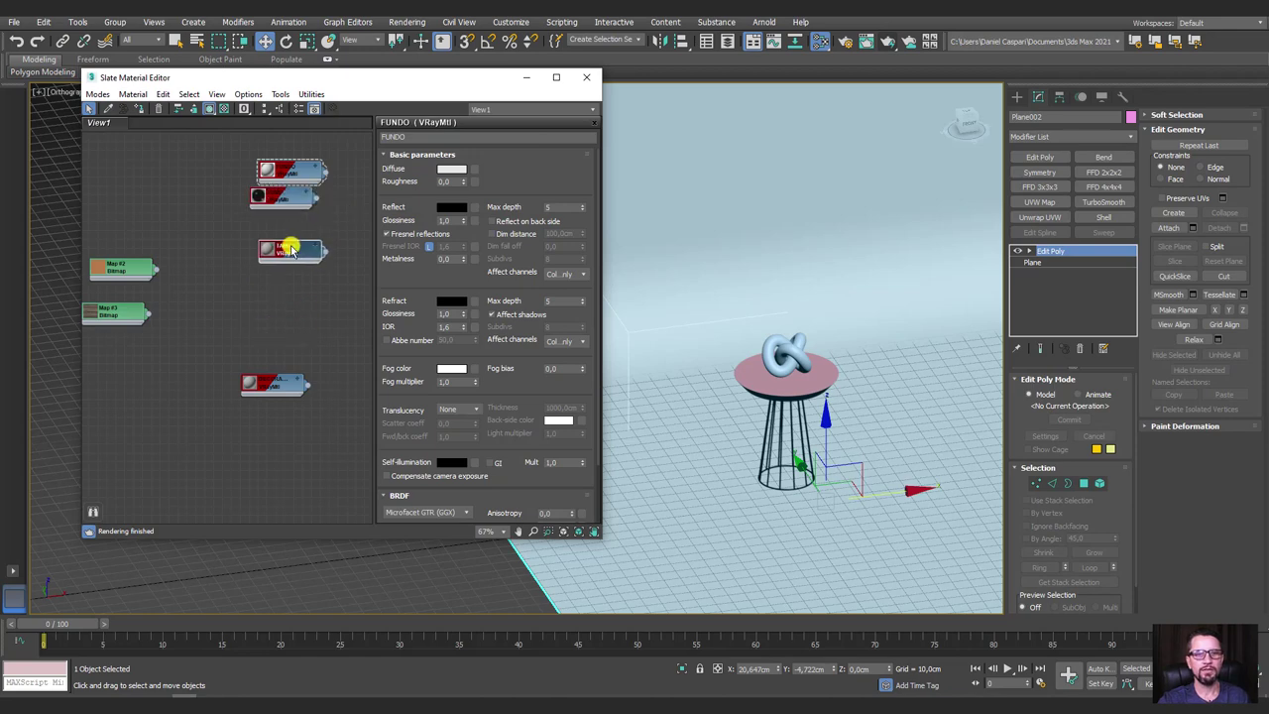
click(752, 377)
Apply the TAMPO V-Ray material to the round table top Cylinder001.
drag(328, 253, 737, 330)
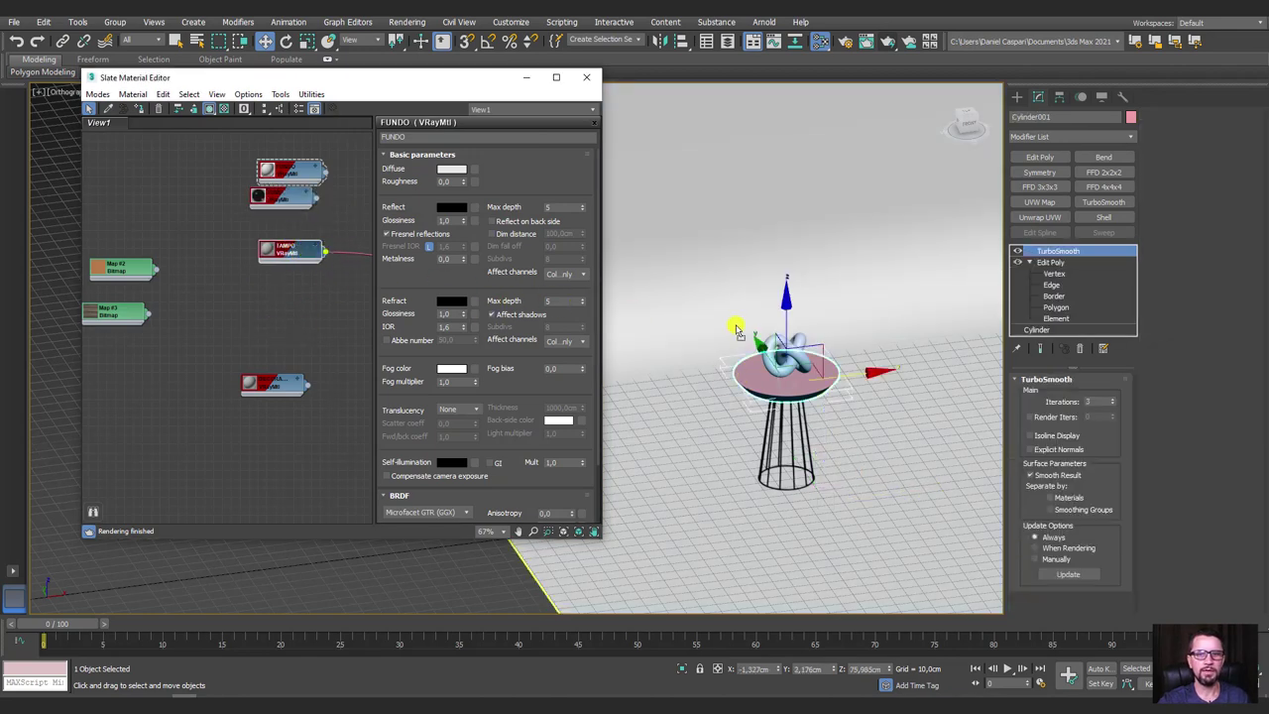
drag(753, 378, 754, 390)
drag(286, 265, 297, 262)
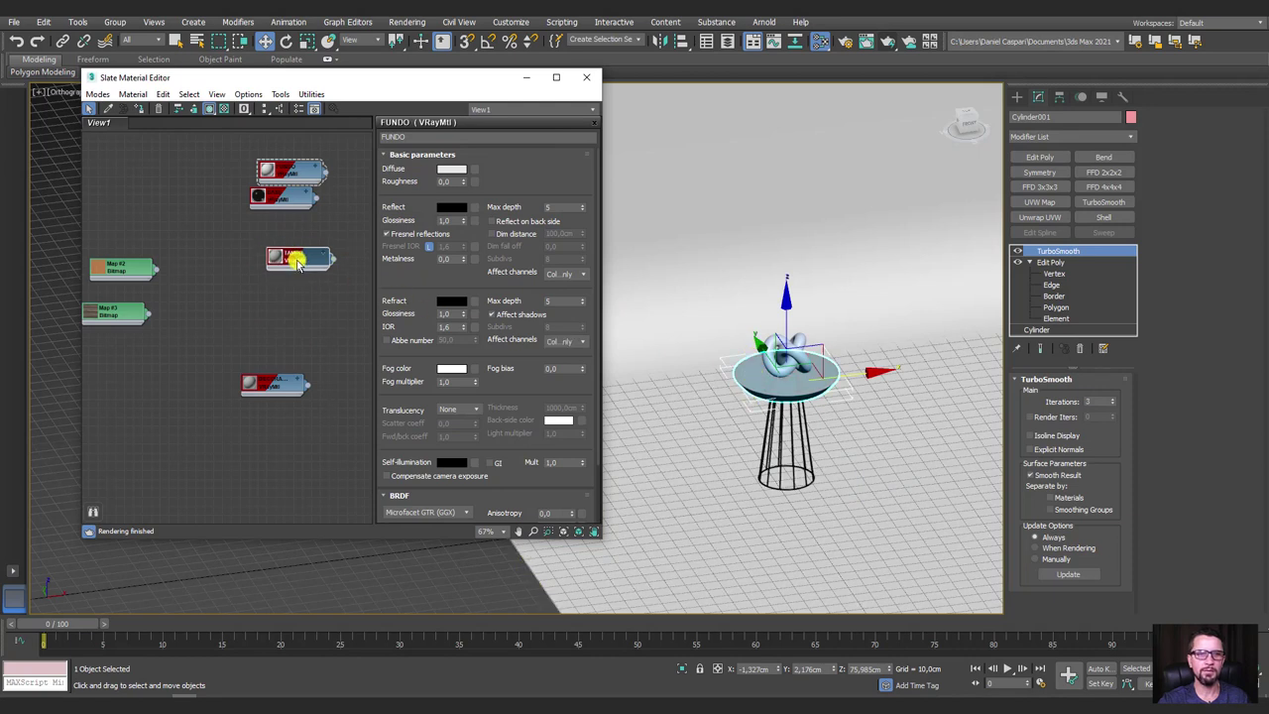
double_click(285, 266)
Wire the Map #2 MADEIRAS (1).jpg bitmap into TAMPO's Diffuse slot and check the wood grain.
drag(143, 266, 207, 249)
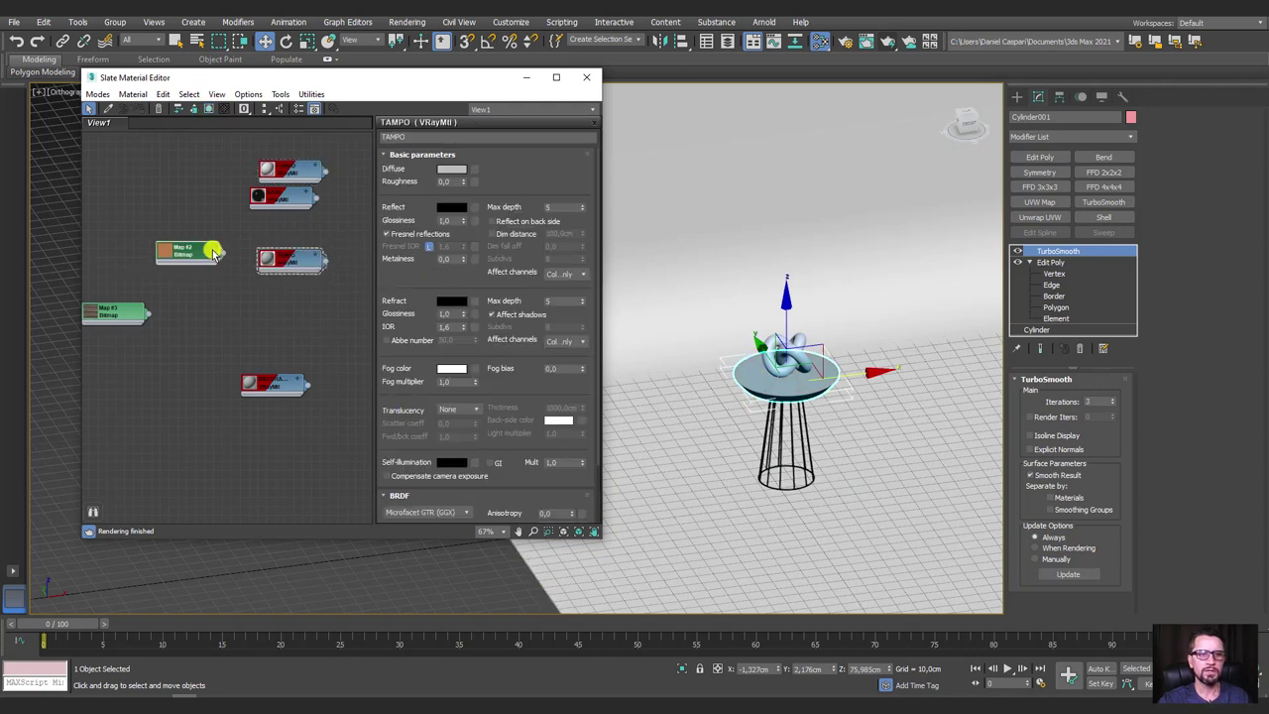
scroll(229, 254, up, 3)
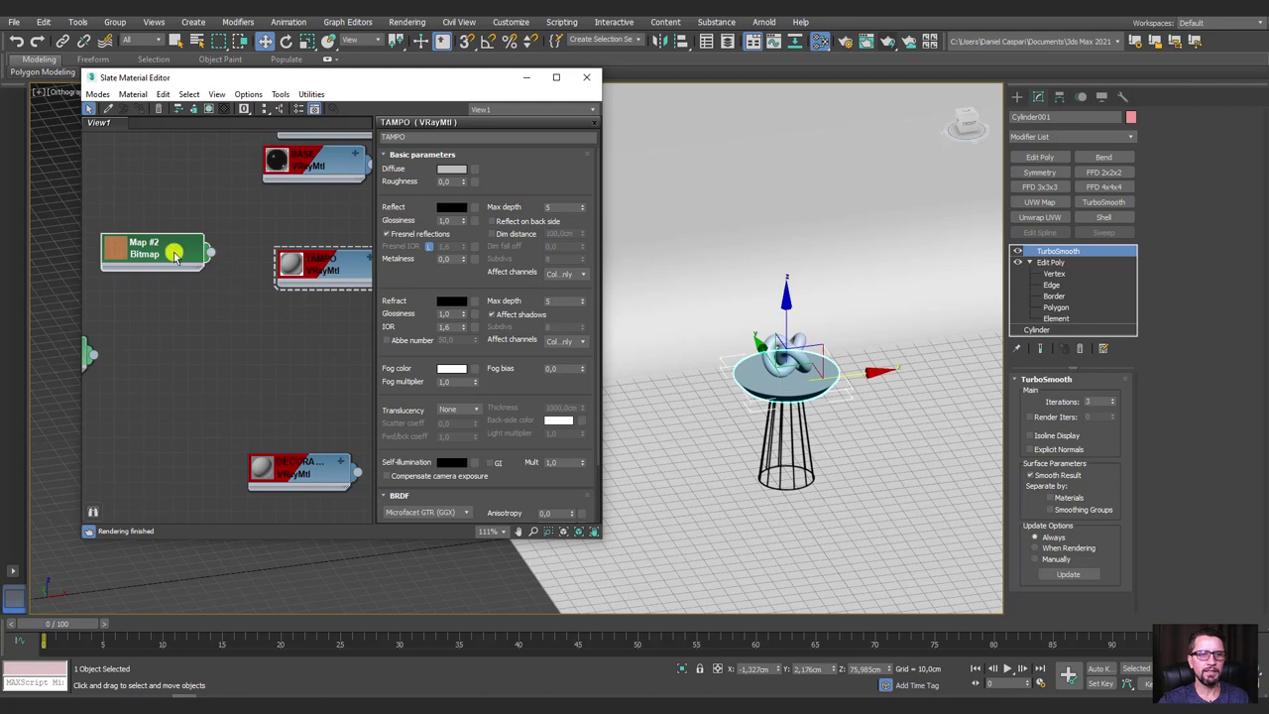
double_click(112, 255)
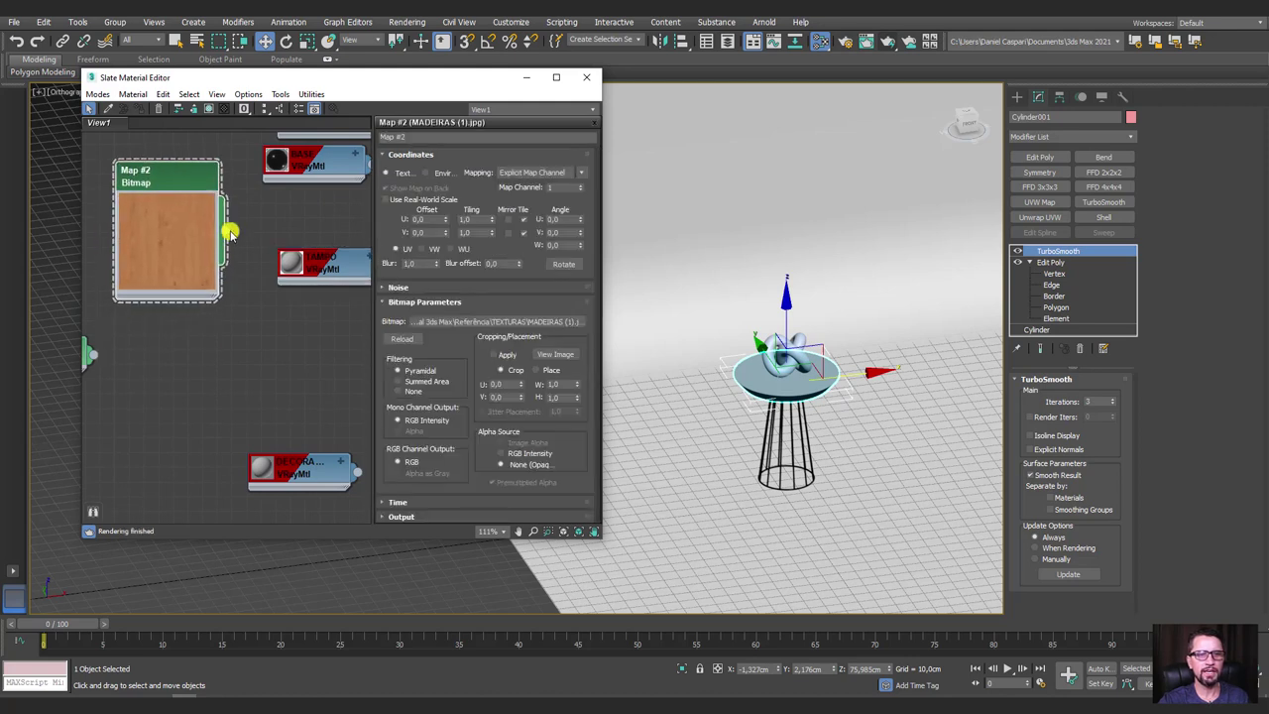
drag(338, 268, 273, 289)
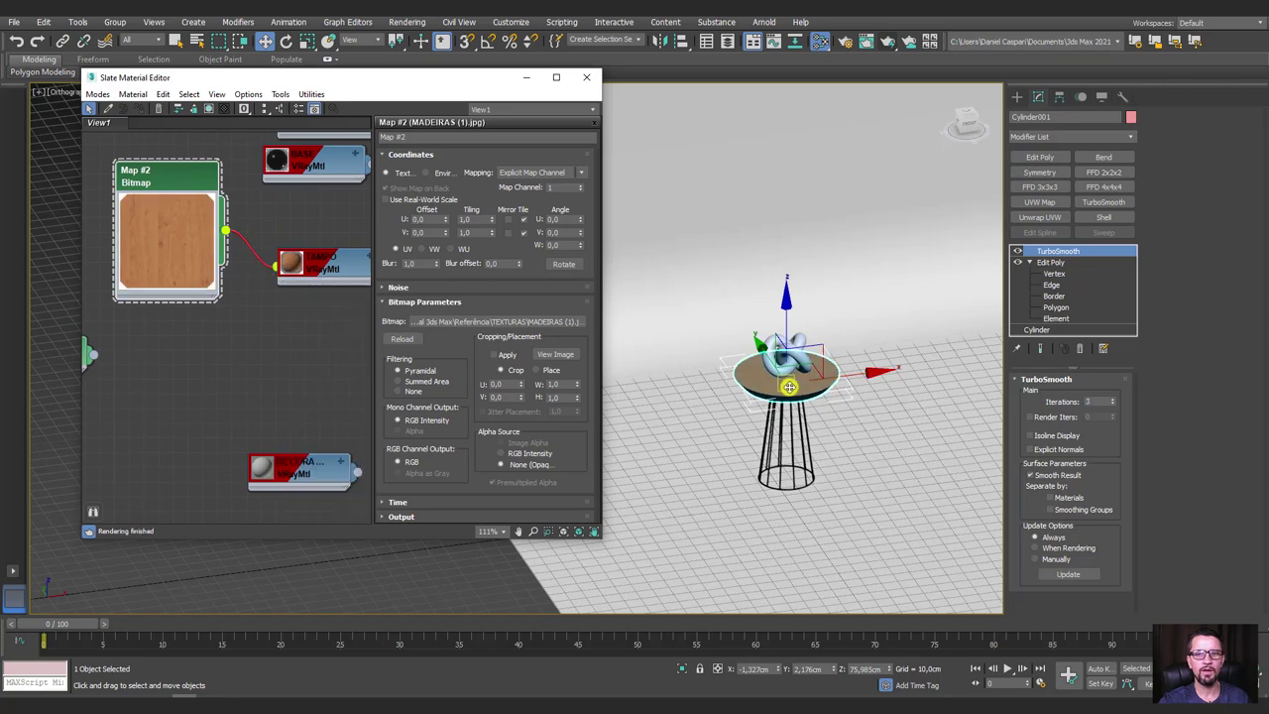
scroll(790, 387, up, 3)
mouse_move(776, 368)
alt+middle_down()
mouse_move(810, 419)
mouse_move(800, 436)
mouse_move(871, 346)
mouse_move(873, 405)
mouse_move(807, 399)
mouse_move(949, 371)
alt+middle_up()
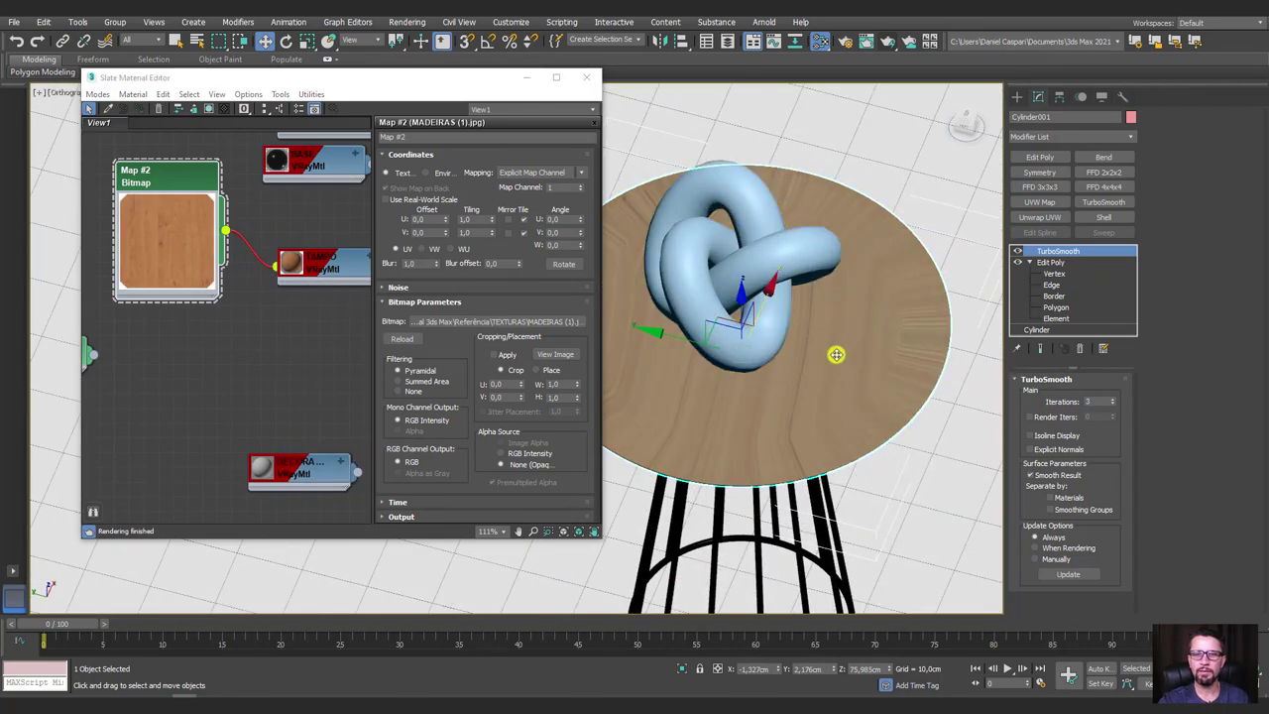
scroll(822, 372, down, 3)
scroll(818, 377, up, 5)
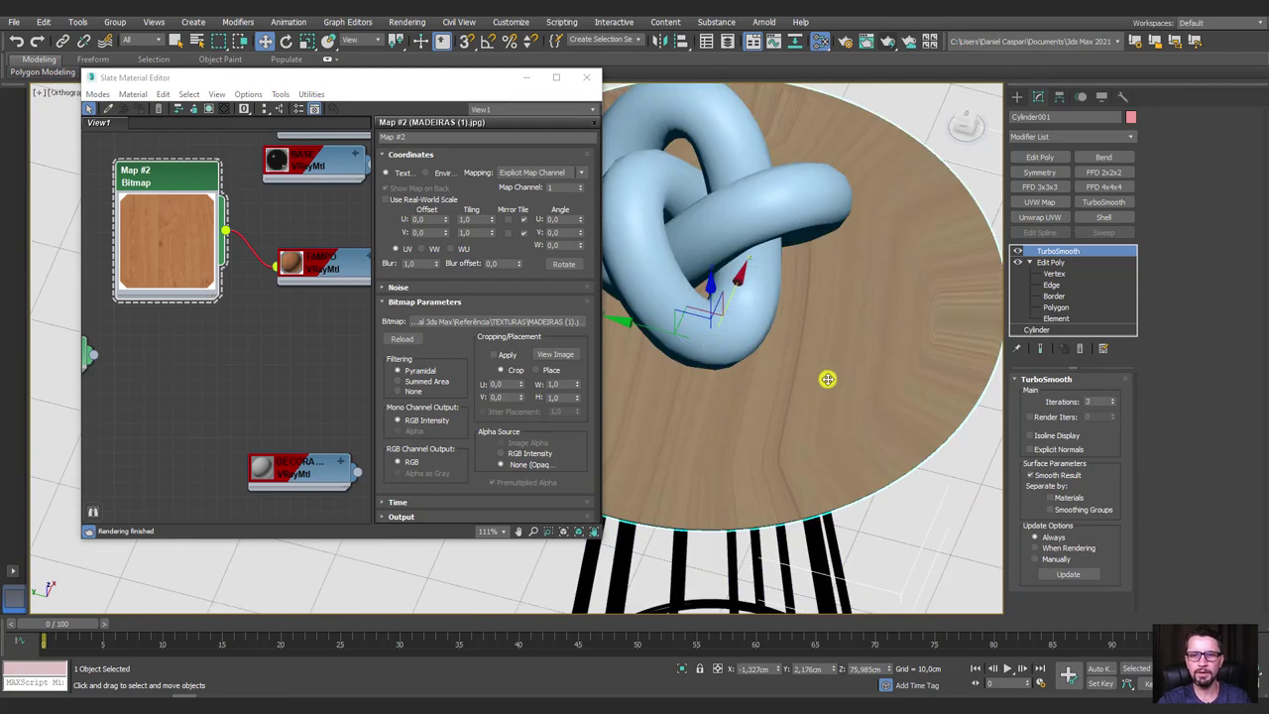
Add a planar 61.756 cm UVW Map modifier to the wooden table top Cylinder001.
scroll(826, 379, down, 2)
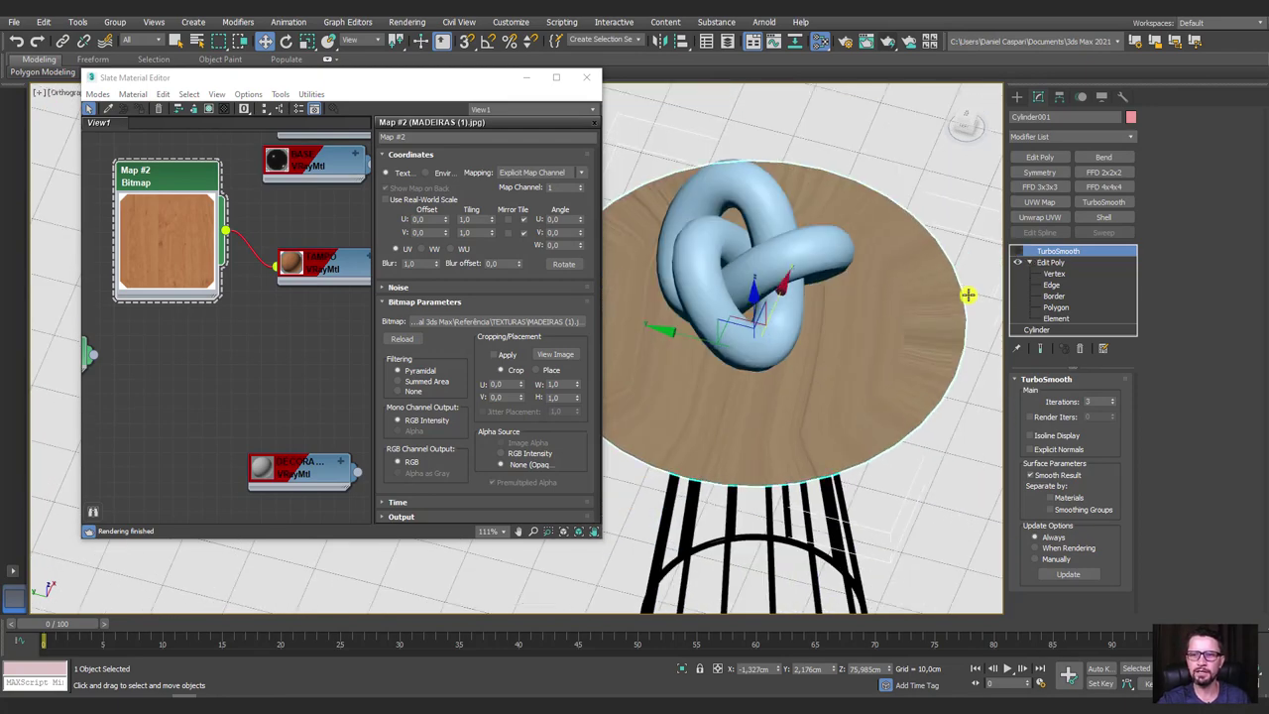
mouse_move(968, 294)
alt+middle_down()
mouse_move(904, 303)
mouse_move(912, 337)
alt+middle_up()
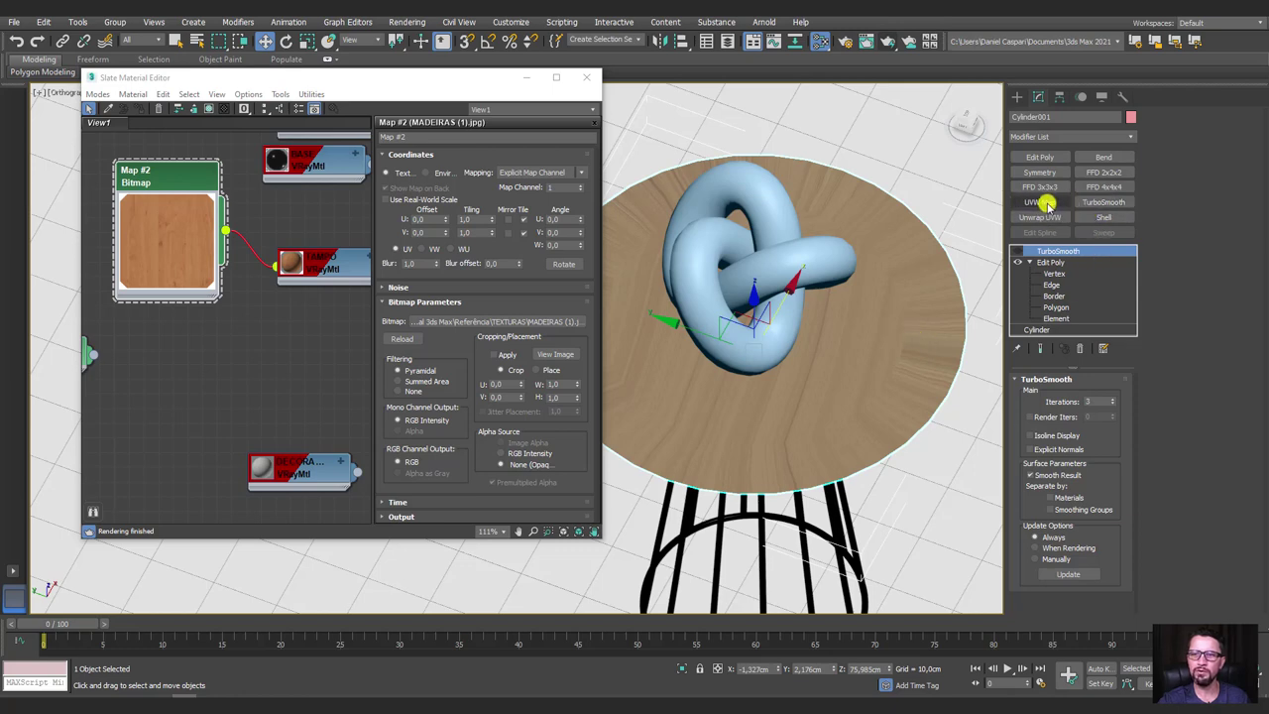
click(1127, 139)
mouse_move(1132, 156)
mouse_down()
mouse_move(1127, 387)
mouse_move(1070, 487)
mouse_up()
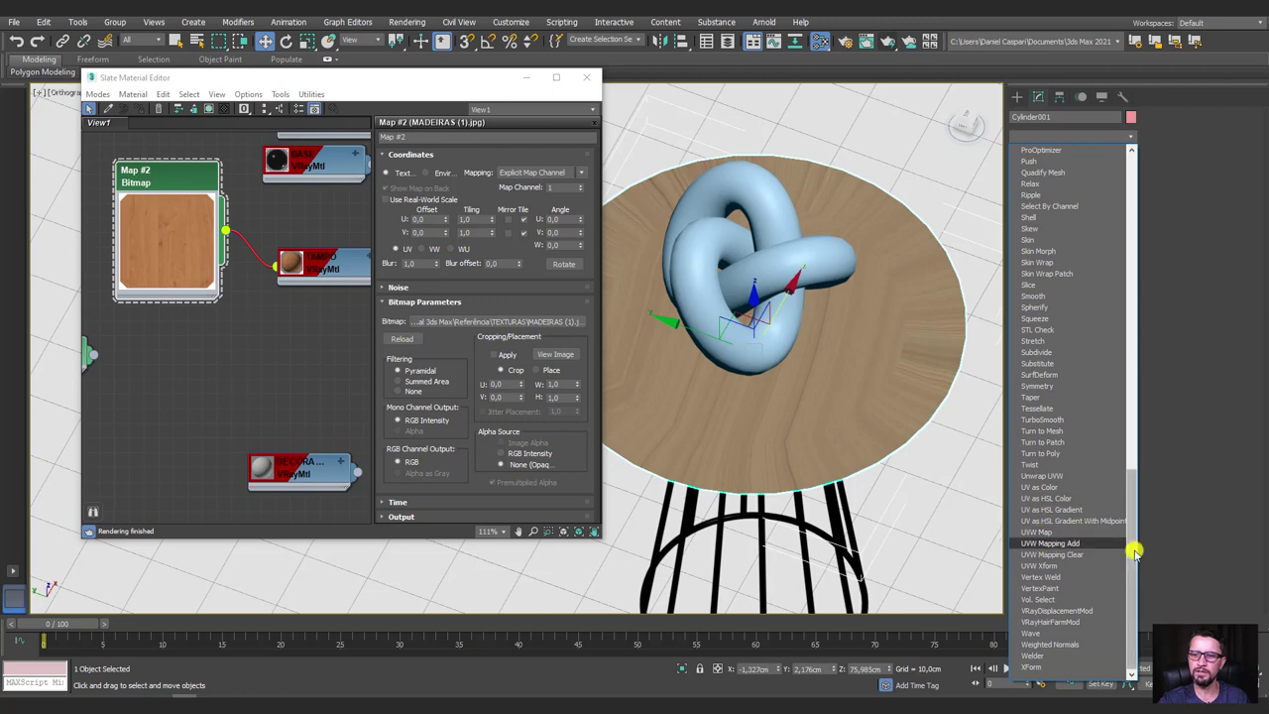
mouse_move(1136, 549)
mouse_down()
mouse_move(1161, 249)
mouse_move(1043, 108)
mouse_up()
click(1037, 100)
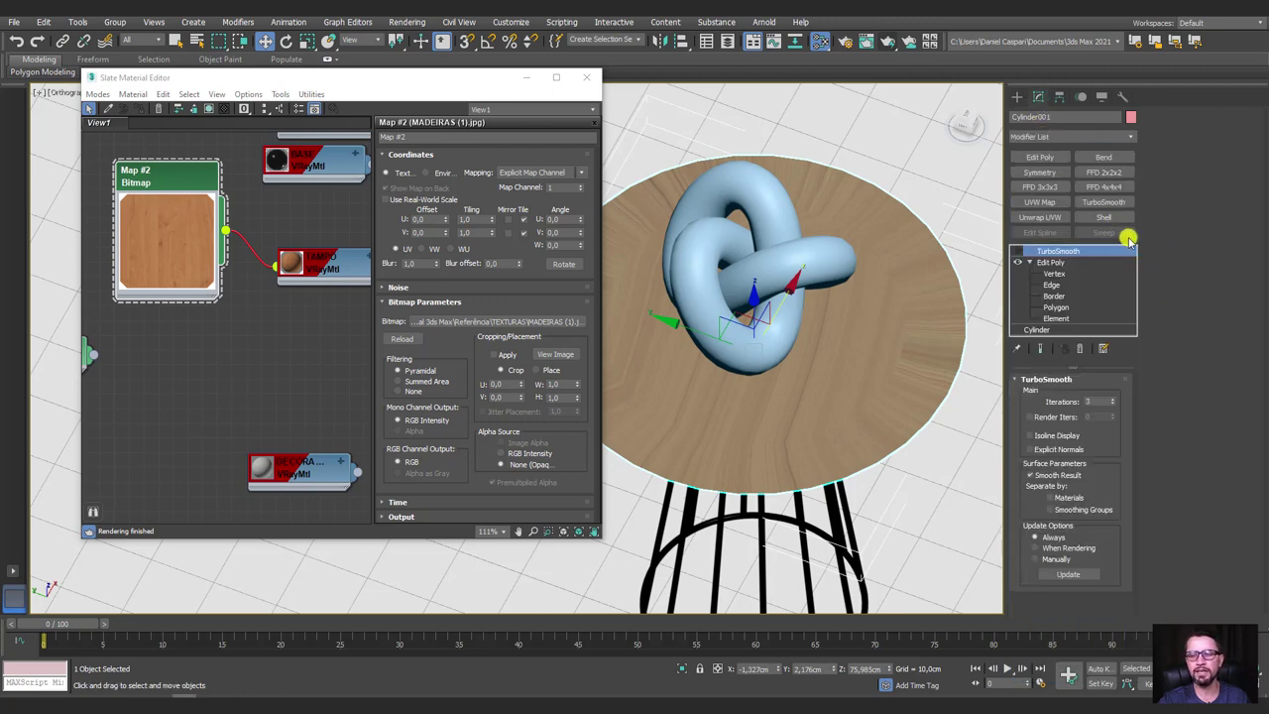
click(1040, 202)
mouse_move(810, 363)
alt+middle_down()
mouse_move(844, 311)
mouse_move(859, 343)
mouse_move(975, 453)
alt+middle_up()
Switch the UVW Map to Cylindrical mapping with Cap.
scroll(1107, 445, down, 2)
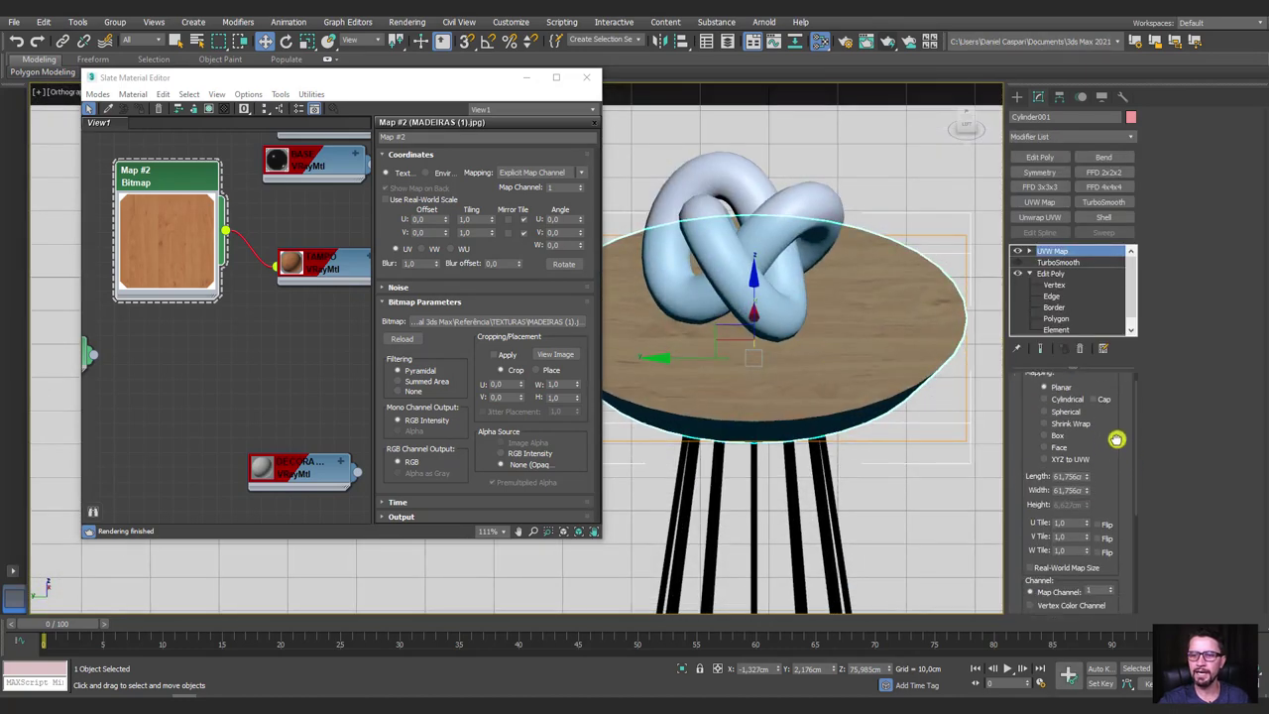
click(1054, 390)
mouse_move(972, 391)
alt+middle_down()
mouse_move(836, 357)
mouse_move(836, 340)
mouse_move(865, 349)
mouse_move(850, 354)
mouse_move(879, 414)
alt+middle_up()
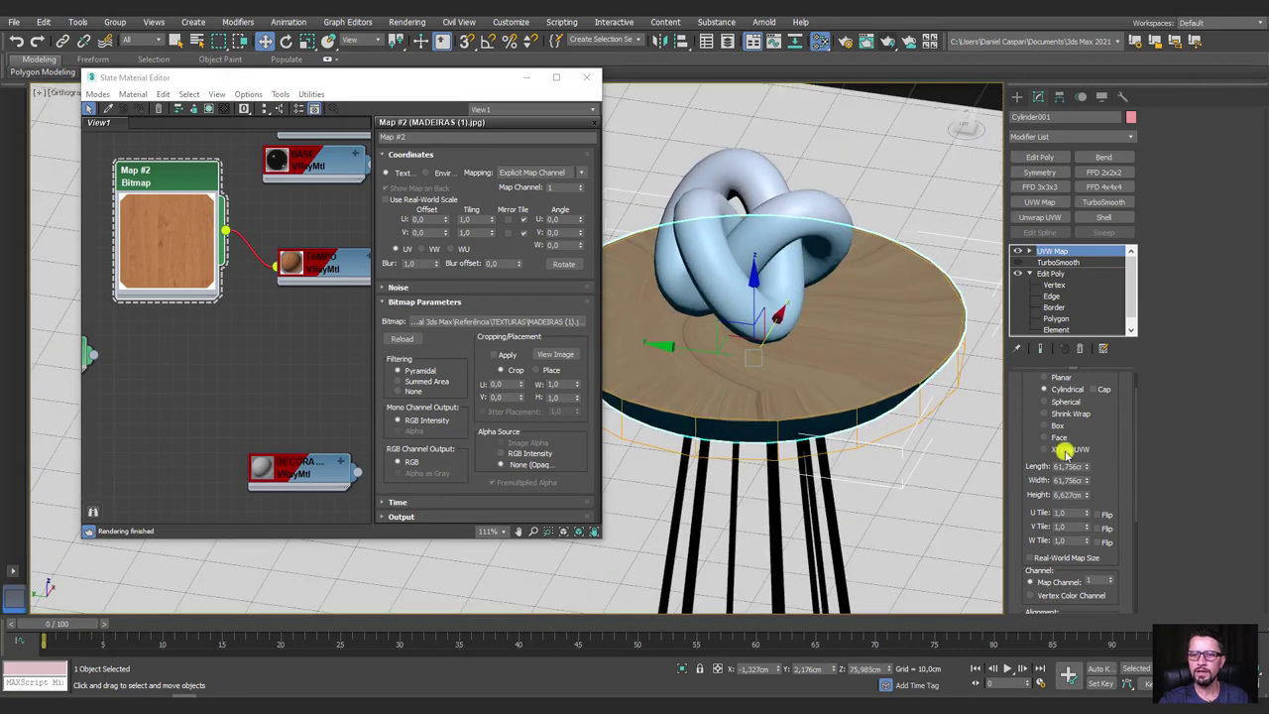
scroll(1111, 424, up, 2)
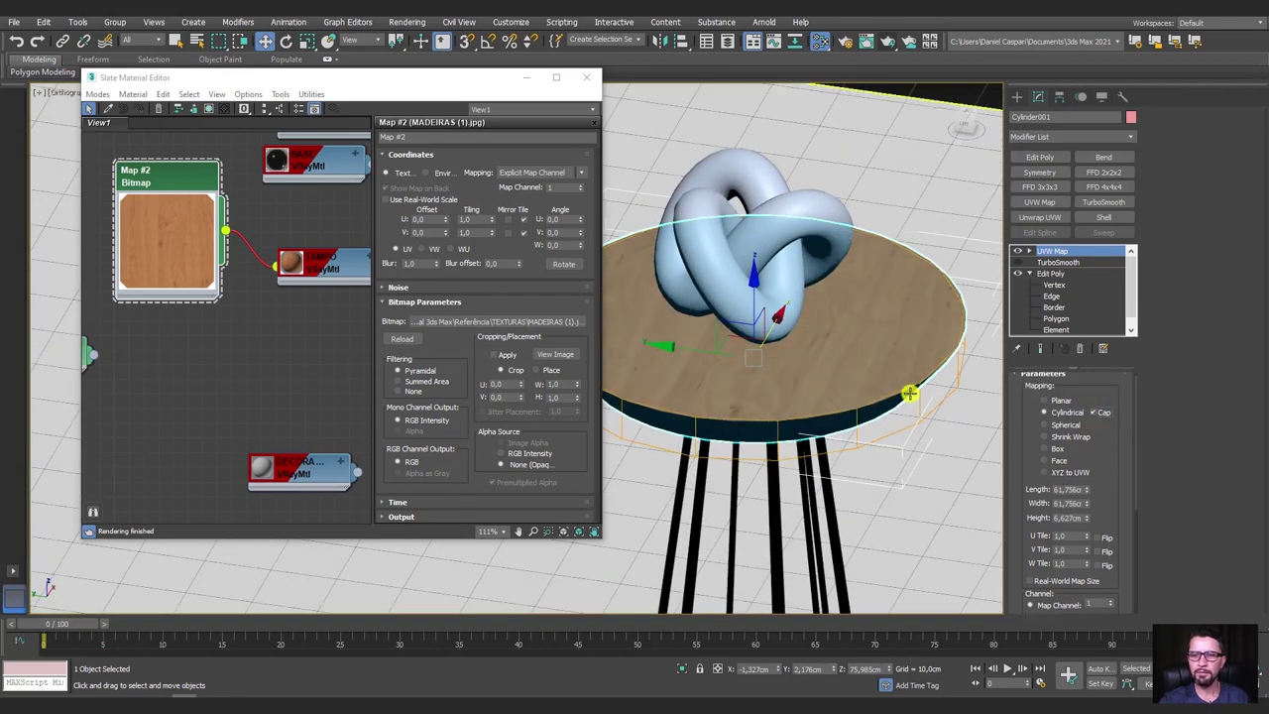
mouse_move(909, 394)
alt+middle_down()
mouse_move(872, 443)
mouse_move(856, 391)
alt+middle_up()
mouse_move(671, 343)
alt+middle_down()
mouse_move(770, 350)
mouse_move(720, 635)
mouse_move(923, 399)
mouse_move(862, 462)
mouse_move(856, 360)
mouse_move(926, 343)
mouse_move(862, 380)
mouse_move(966, 380)
mouse_move(935, 313)
mouse_move(847, 442)
mouse_move(819, 450)
mouse_move(822, 427)
mouse_move(892, 397)
alt+middle_up()
scroll(728, 593, up, 3)
Scale the UVW Map gizmo taller to fit the table top.
click(1029, 251)
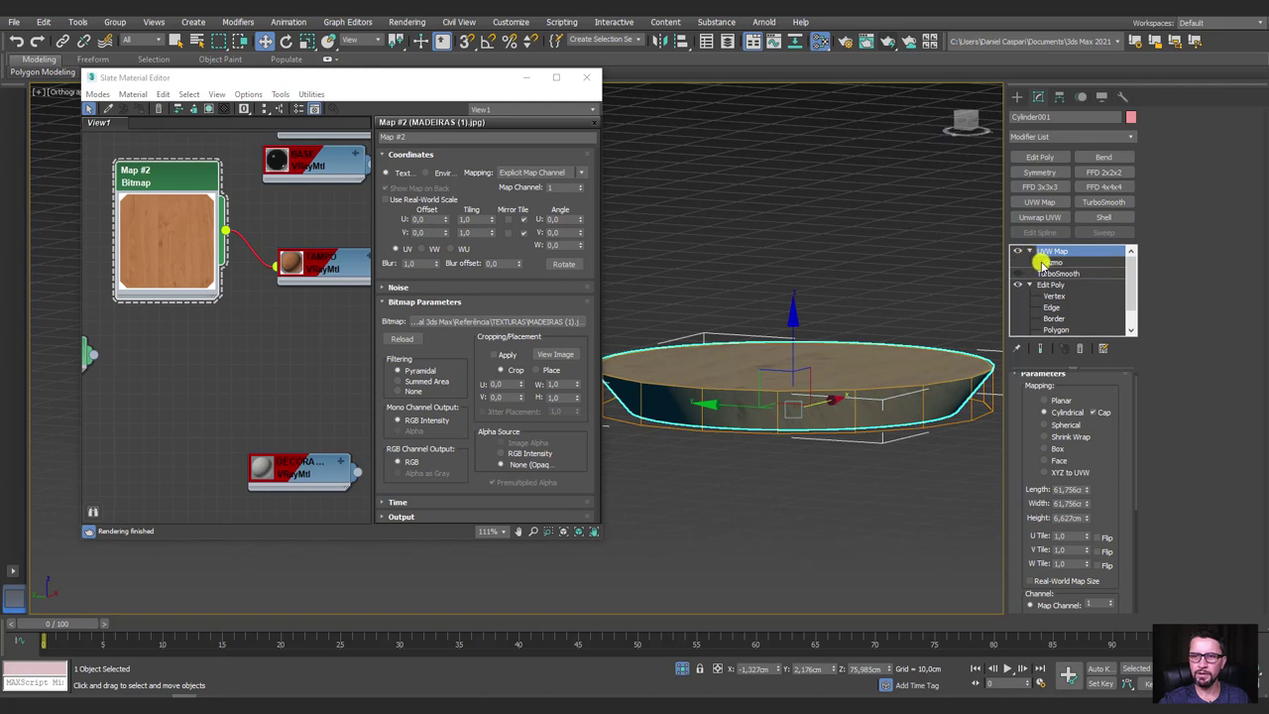
click(1051, 261)
key(e)
mouse_move(792, 312)
mouse_down()
mouse_move(802, 57)
mouse_move(799, 178)
mouse_up()
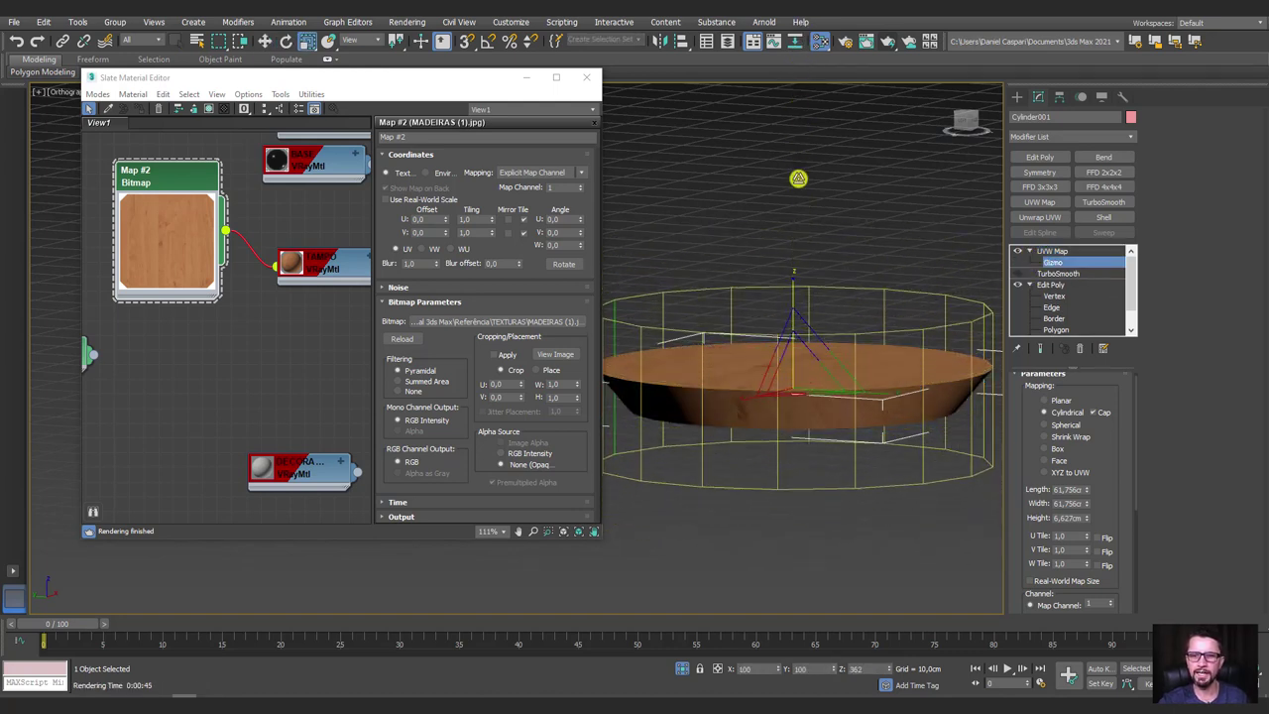
mouse_move(803, 397)
alt+middle_down()
mouse_move(804, 427)
mouse_move(891, 410)
mouse_move(807, 439)
mouse_move(832, 426)
alt+middle_up()
click(1053, 252)
click(1034, 252)
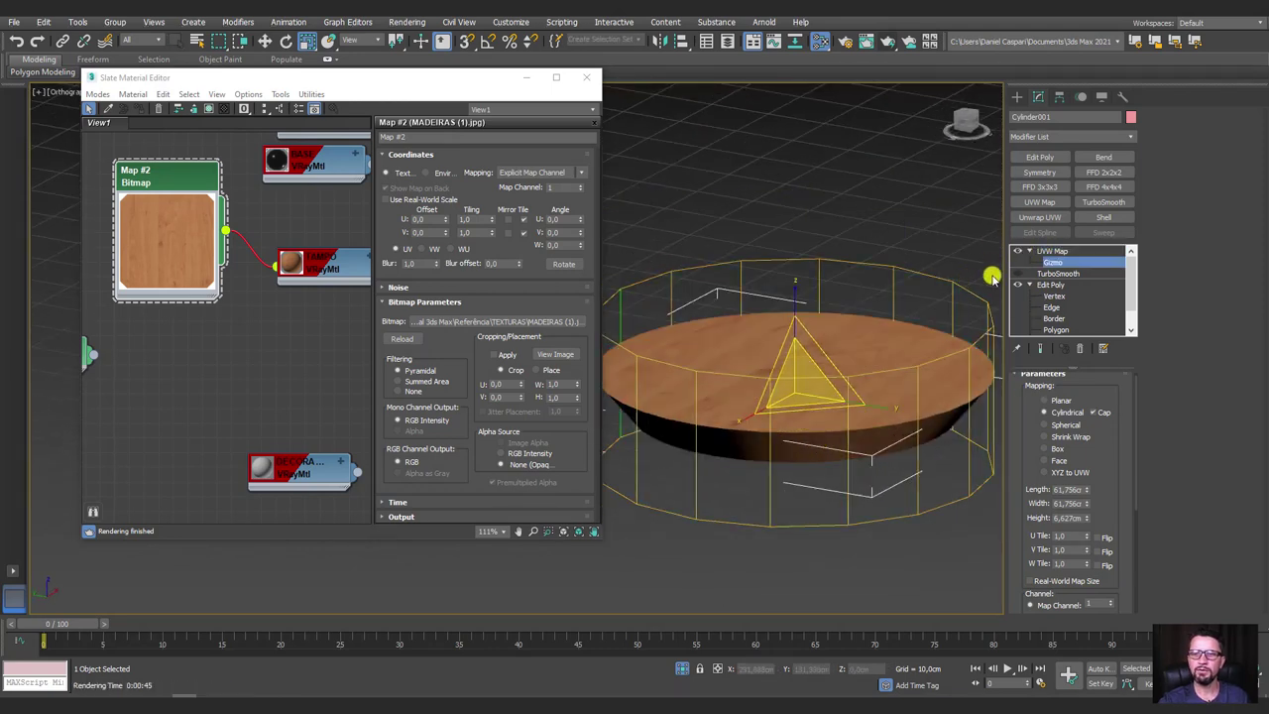
click(1045, 252)
click(1029, 251)
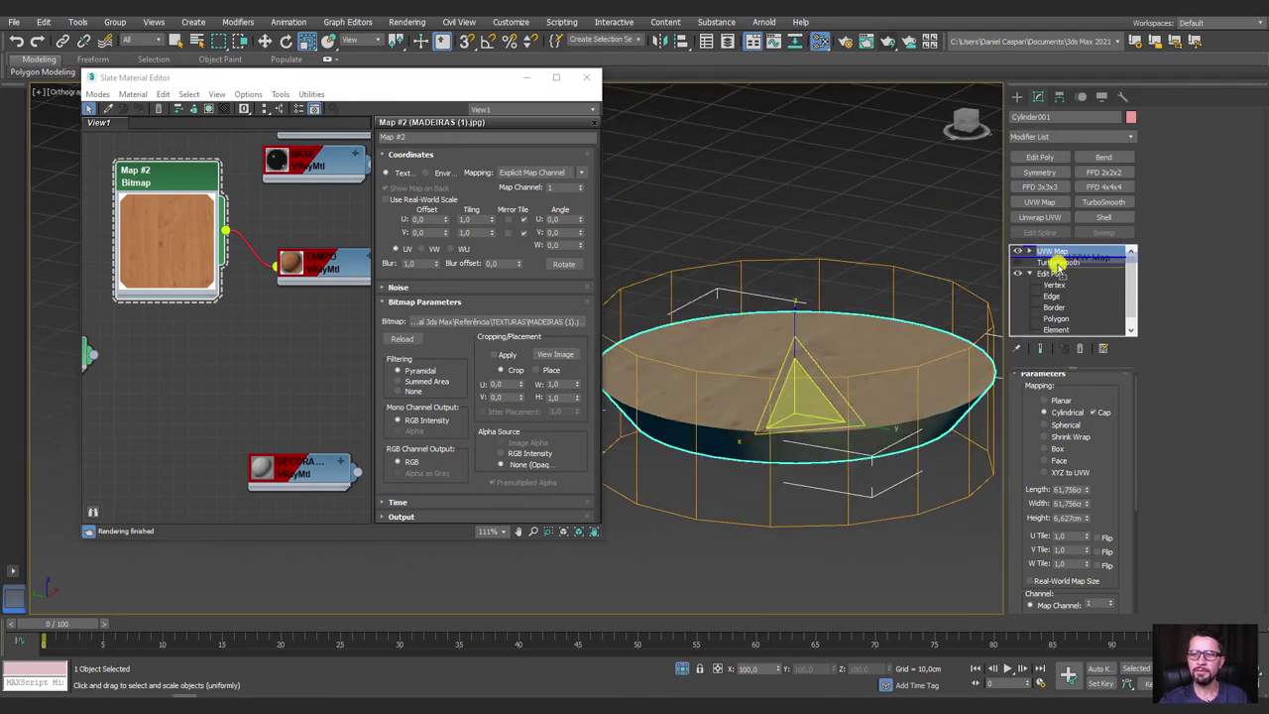
Move UVW Map beneath TurboSmooth in the stack and deselect the table top.
drag(1046, 270, 1068, 274)
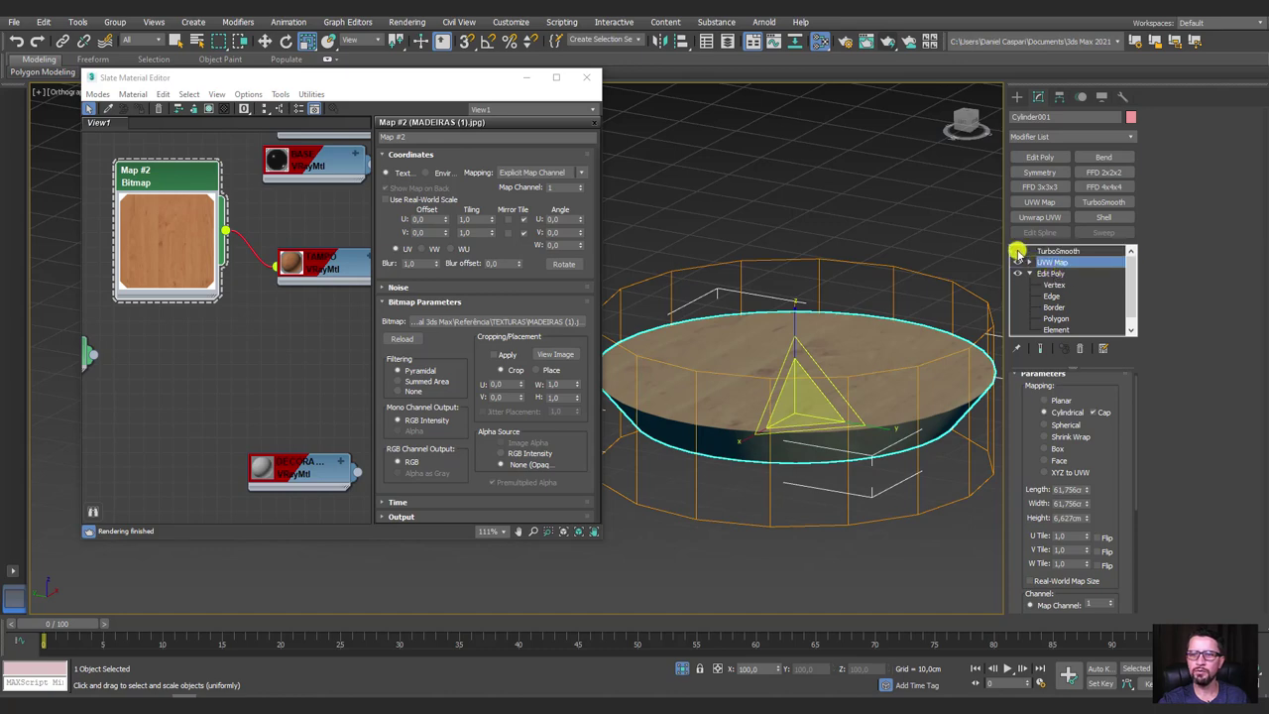
mouse_move(873, 360)
alt+middle_down()
mouse_move(873, 453)
mouse_move(873, 323)
mouse_move(927, 417)
mouse_move(726, 575)
mouse_move(719, 553)
mouse_move(786, 585)
alt+middle_up()
click(912, 535)
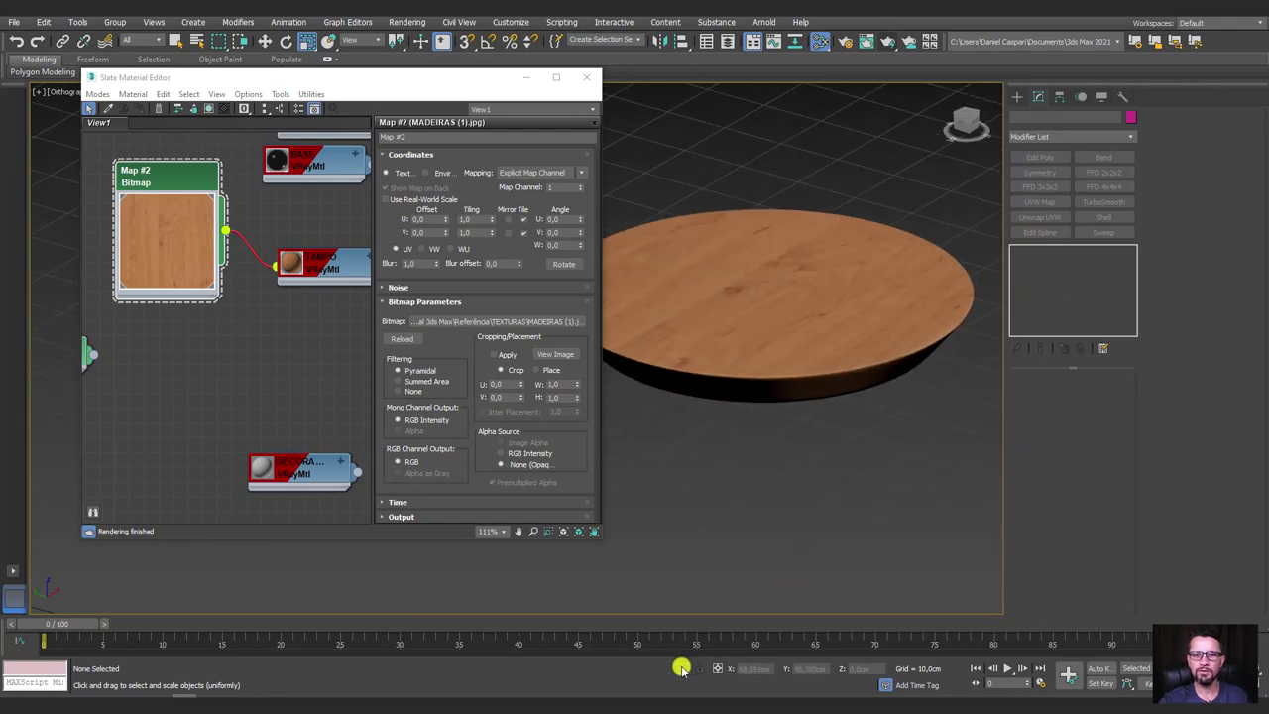
Assign the DECORAÇÃO V-Ray material to the torus knot.
scroll(771, 529, down, 5)
scroll(935, 446, down, 3)
mouse_move(935, 445)
alt+middle_down()
mouse_move(856, 448)
mouse_move(965, 452)
mouse_move(816, 426)
mouse_move(615, 340)
alt+middle_up()
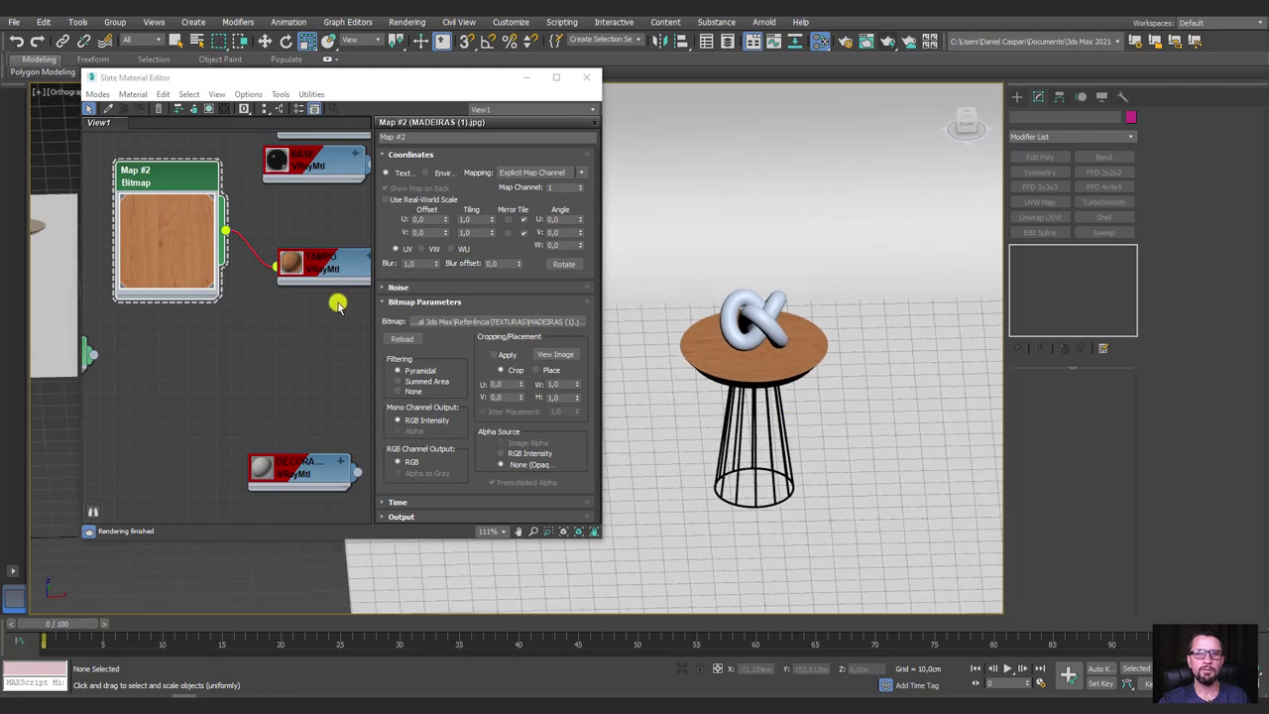
drag(341, 270, 341, 228)
drag(307, 473, 275, 366)
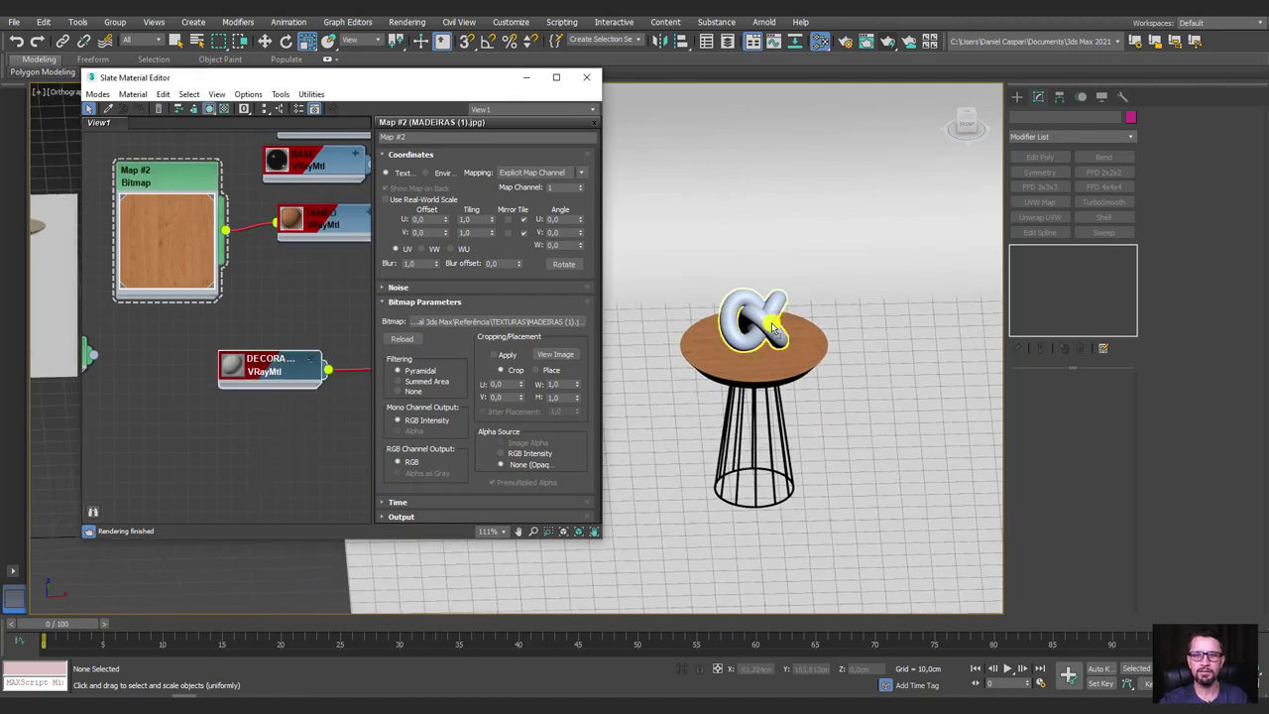
drag(780, 325, 781, 328)
Set DECORAÇÃO's diffuse to strong red and its reflection to light grey 230.
double_click(267, 372)
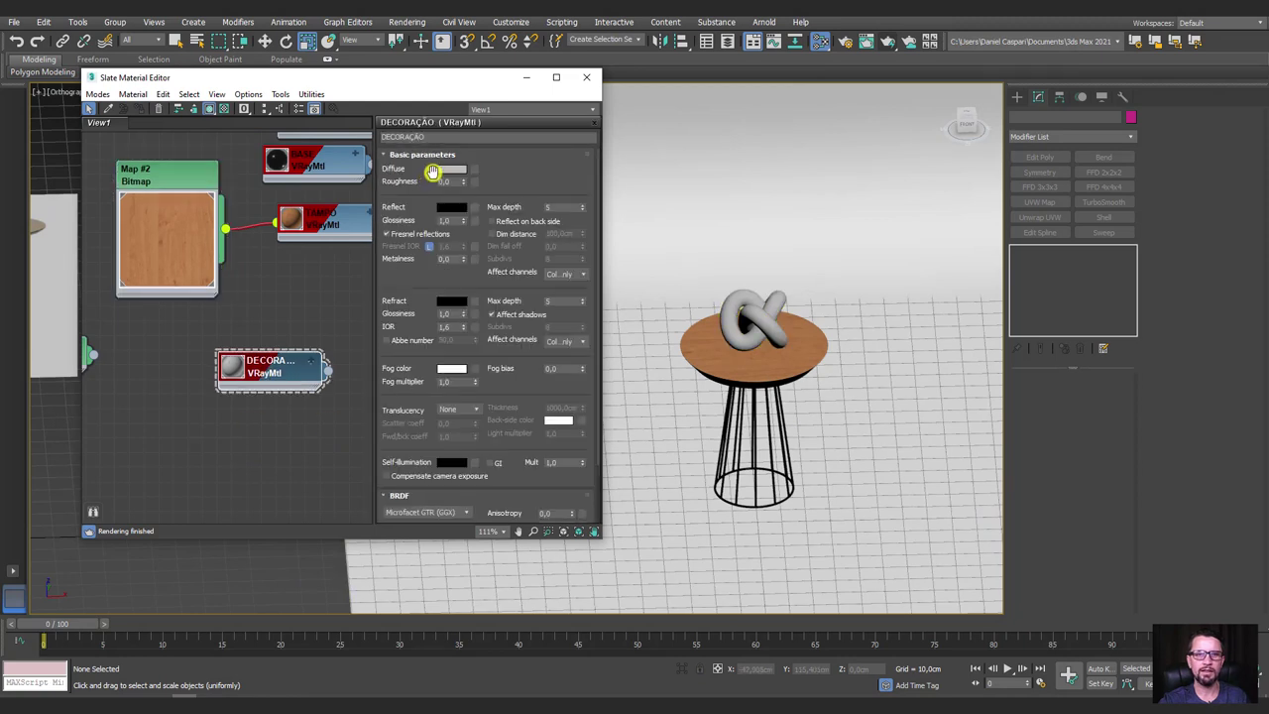
click(447, 171)
drag(500, 140, 486, 158)
click(489, 203)
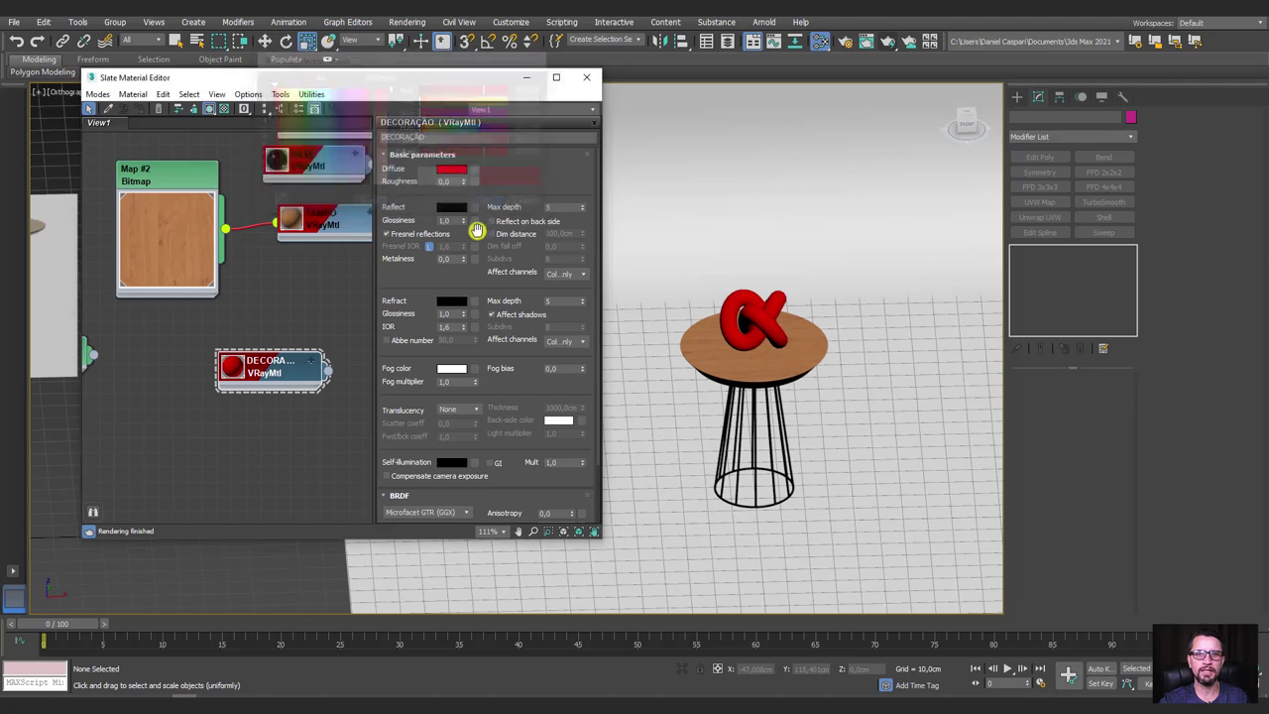
click(446, 207)
drag(479, 152, 496, 201)
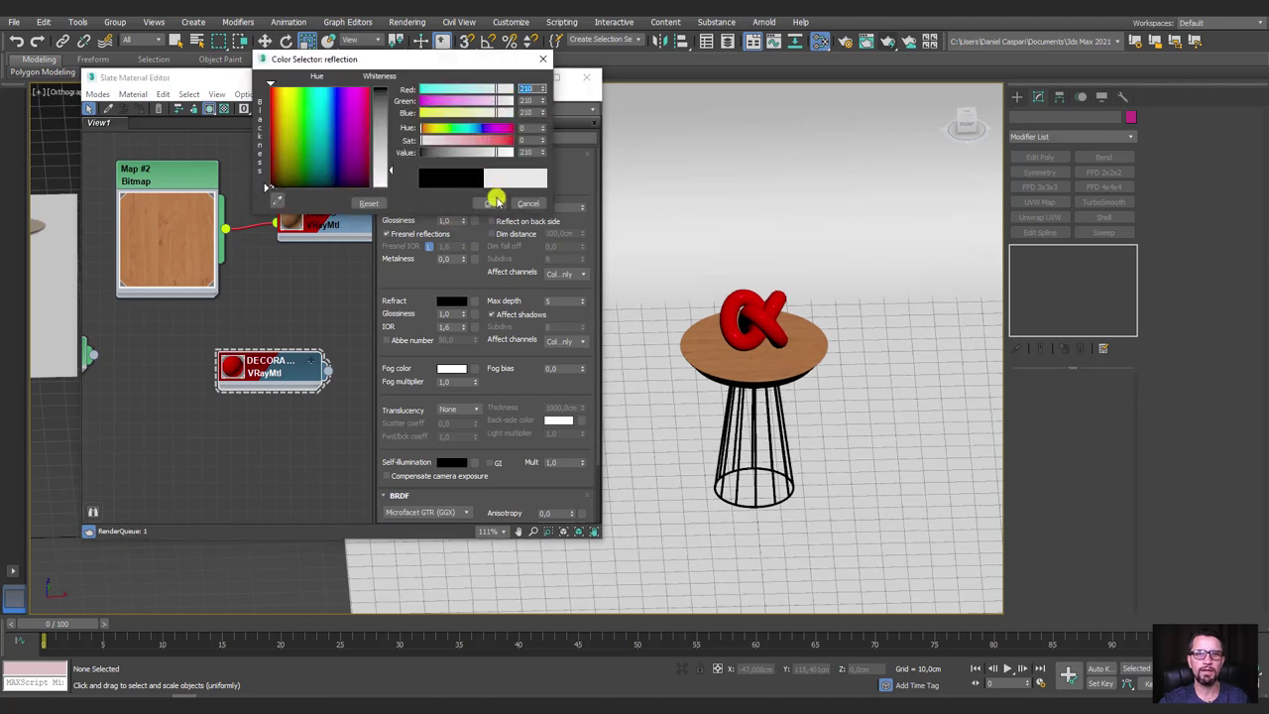
click(496, 204)
drag(283, 368, 341, 311)
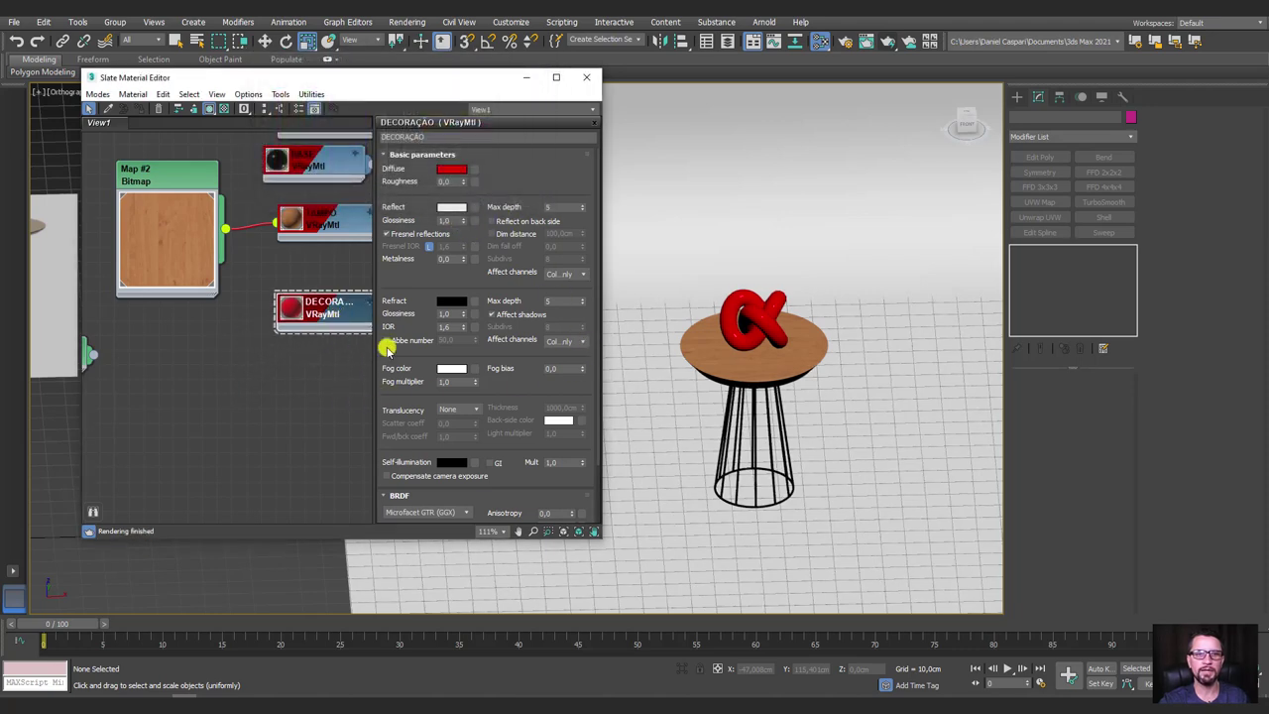
scroll(833, 401, down, 2)
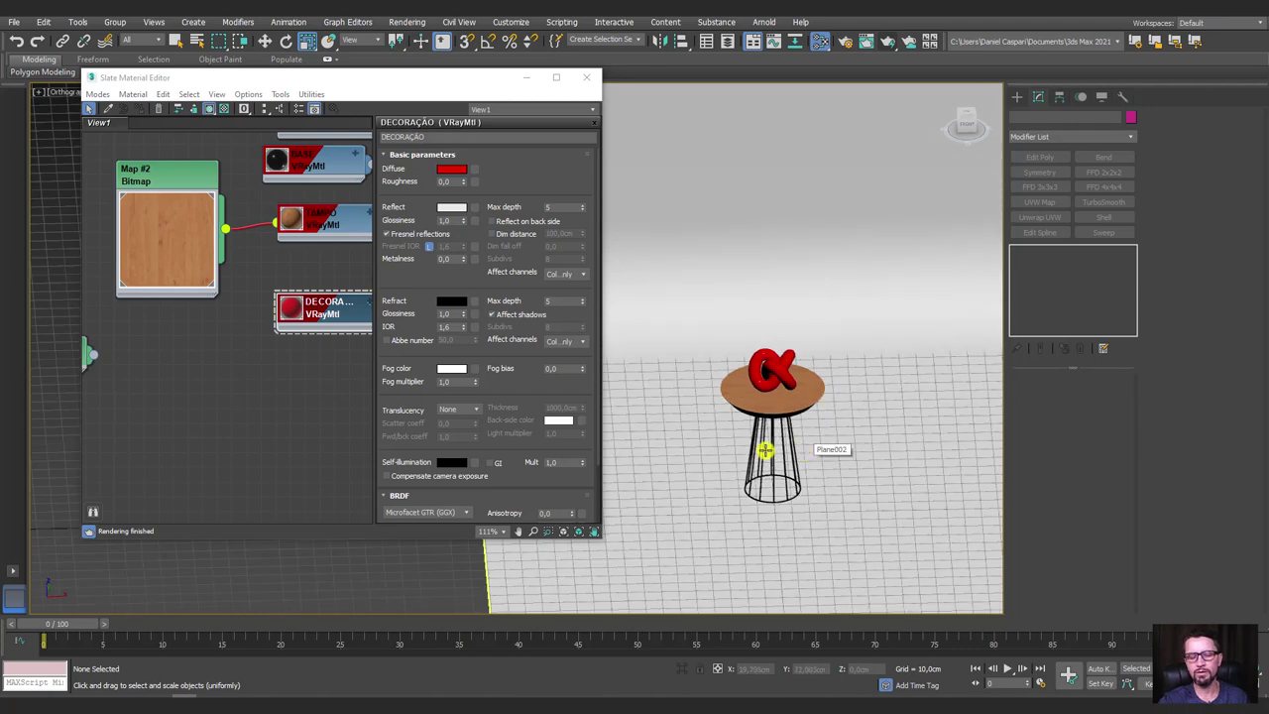
mouse_move(765, 451)
alt+middle_down()
mouse_move(717, 419)
mouse_move(772, 428)
alt+middle_up()
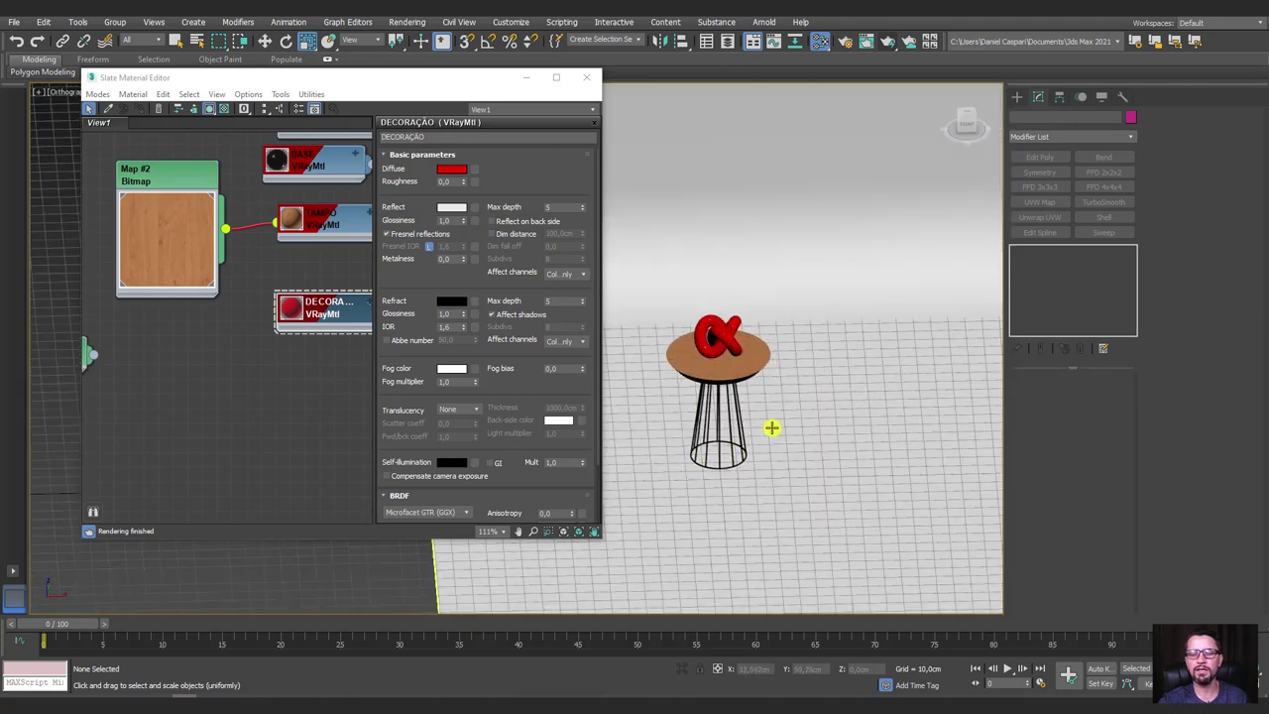
scroll(771, 427, up, 2)
Run a V-Ray test render, check its alpha channel, then close the material editor and frame buffer.
click(888, 37)
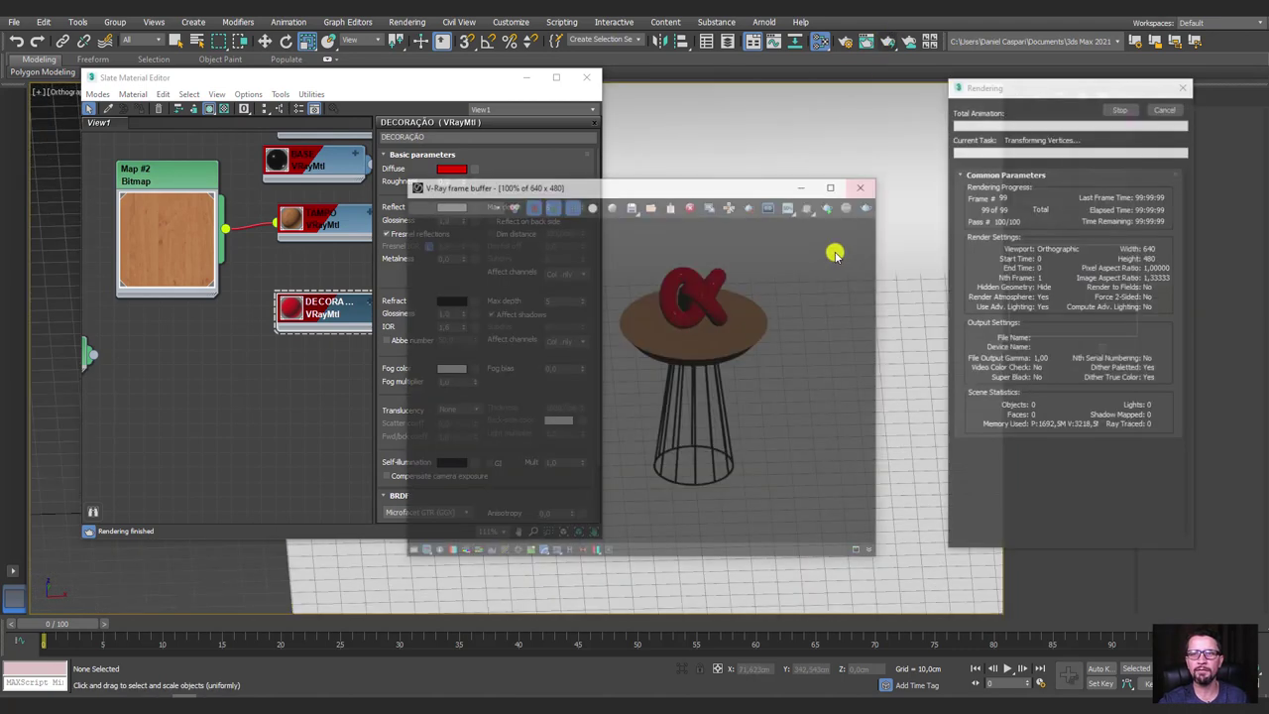
click(592, 205)
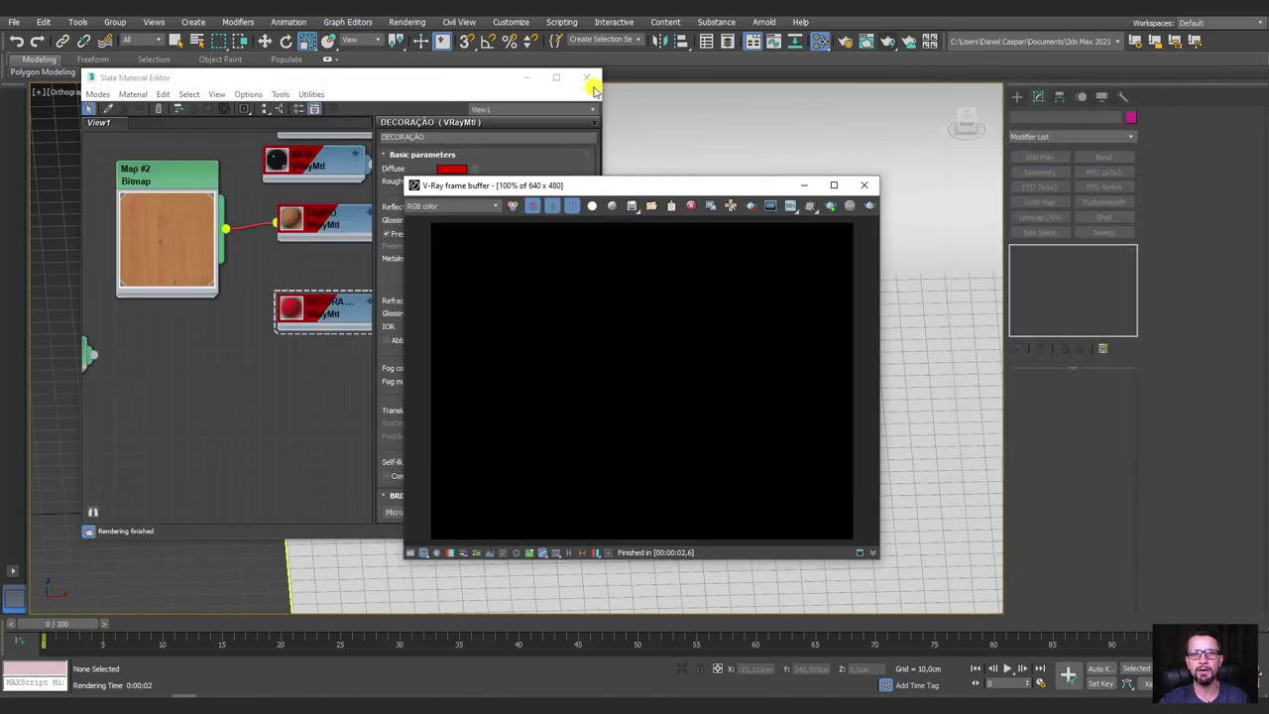
click(586, 77)
click(864, 186)
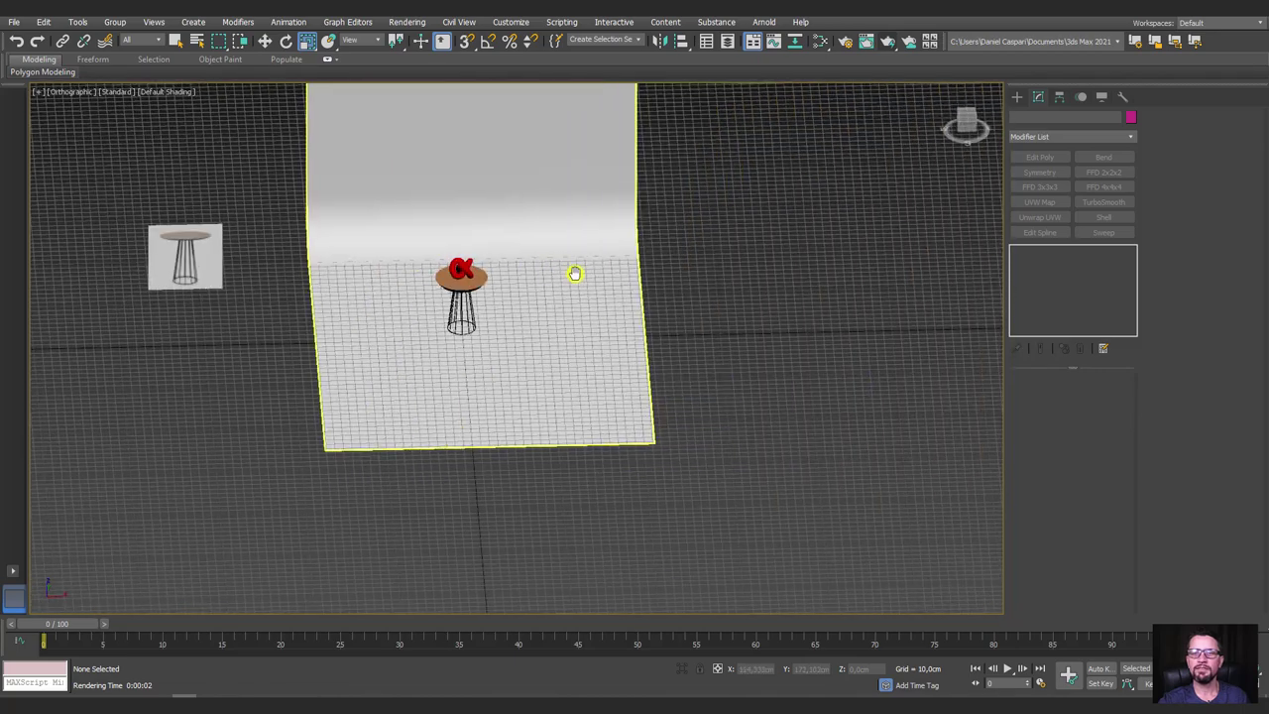
mouse_move(575, 275)
alt+middle_down()
mouse_move(844, 275)
mouse_move(1014, 119)
alt+middle_up()
Draw a VRayLight plane light over the floor of the set.
click(1017, 97)
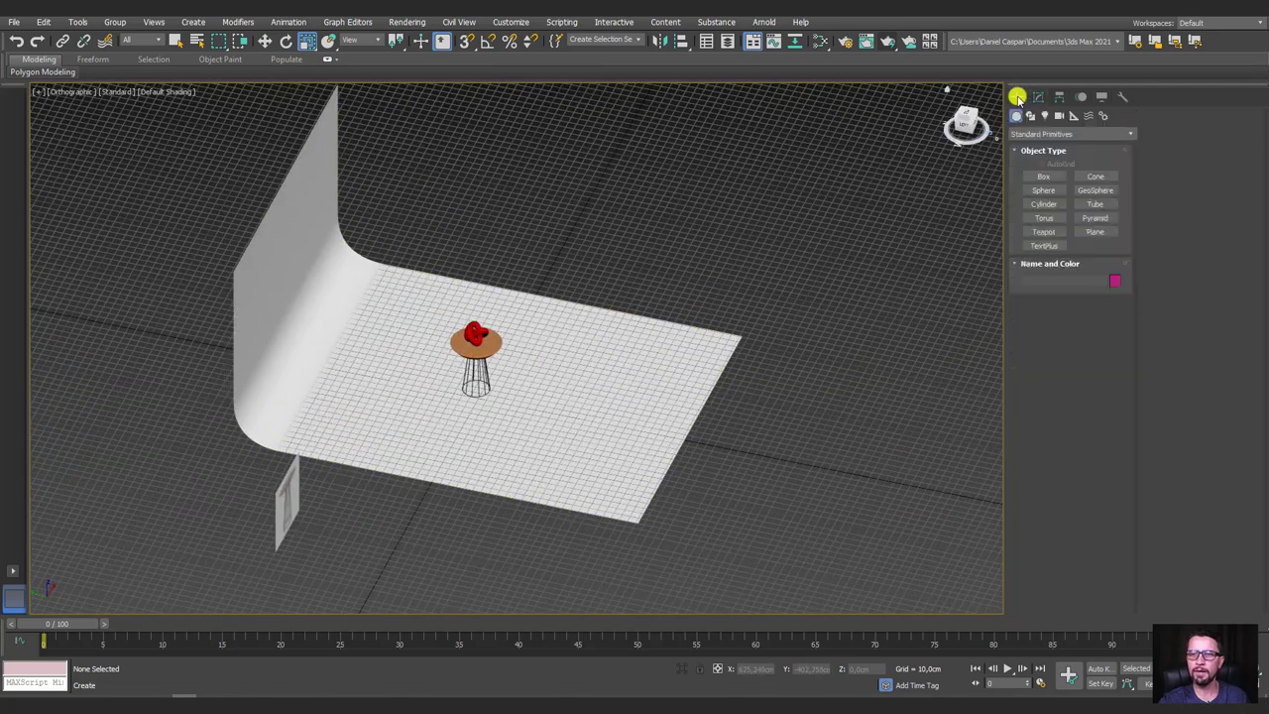
click(1047, 116)
click(1045, 133)
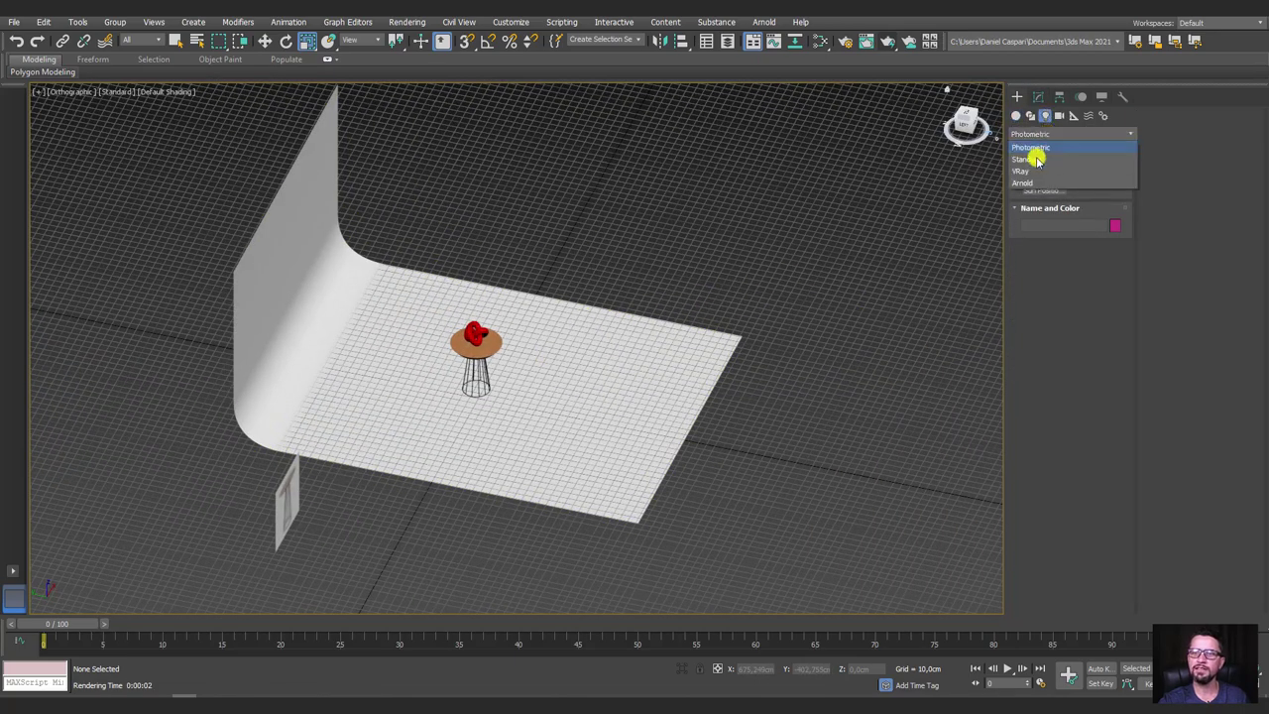
click(1028, 172)
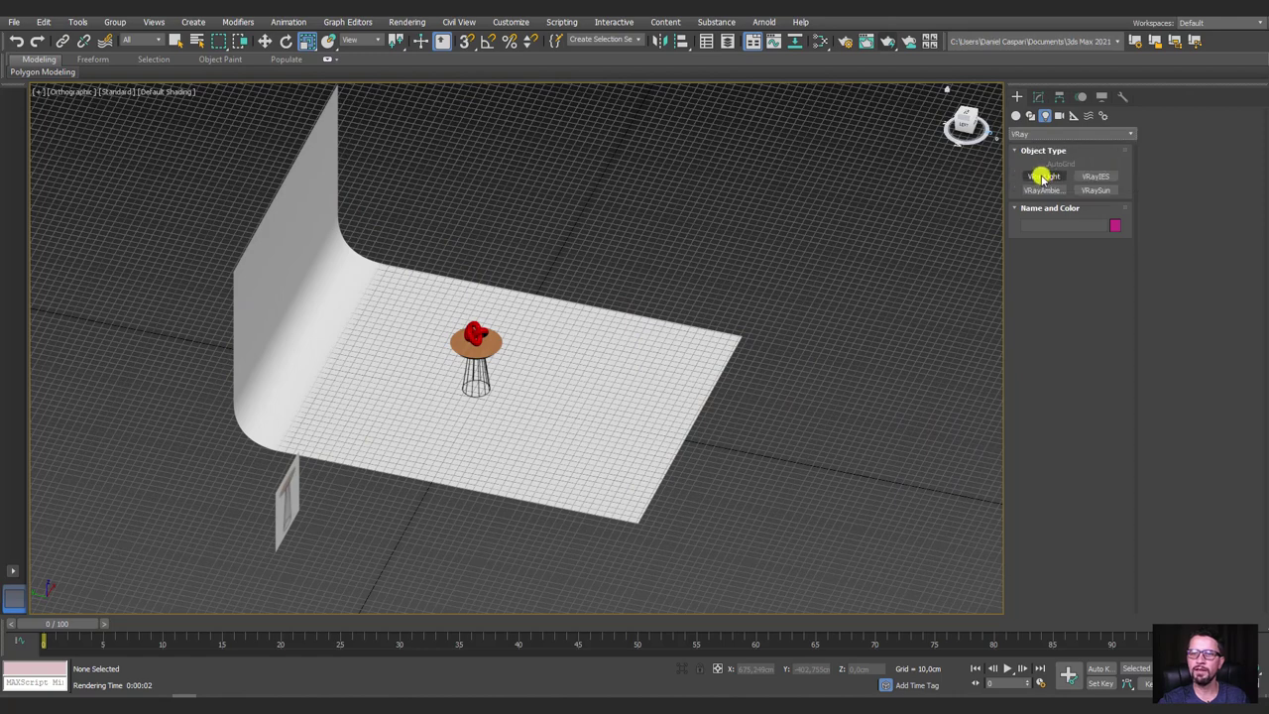
click(1041, 176)
drag(591, 293, 622, 523)
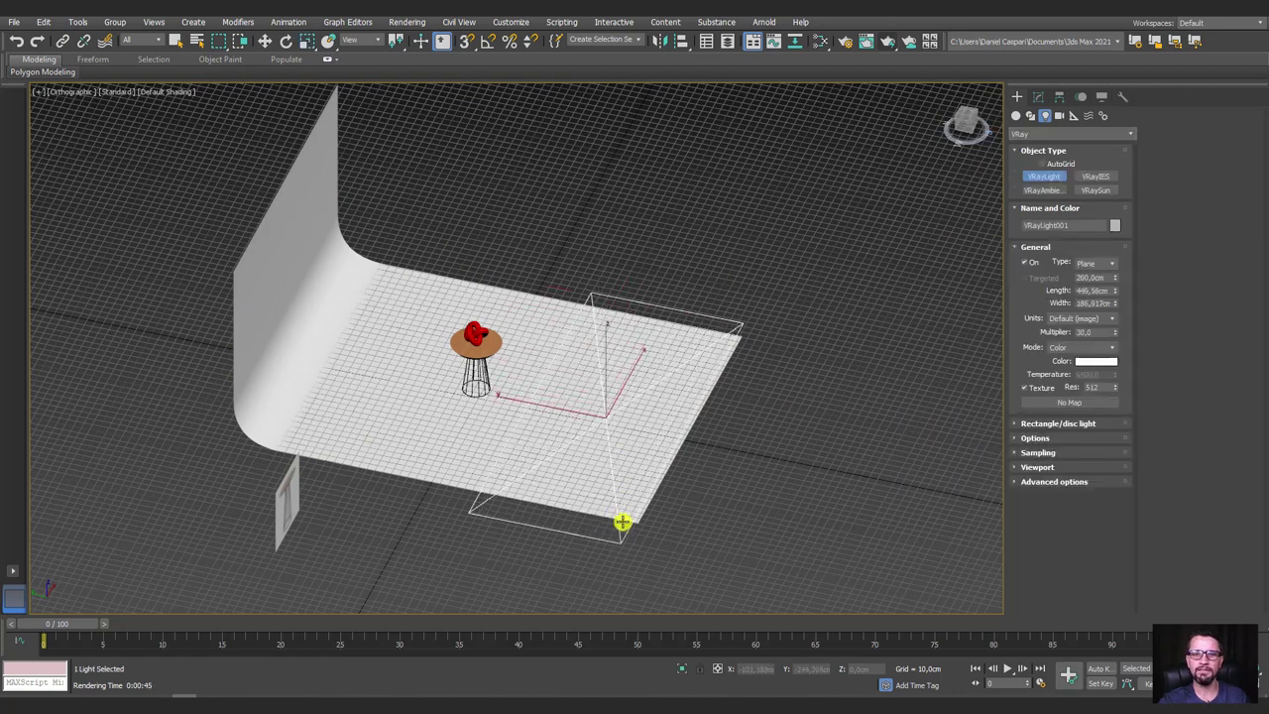
Raise VRayLight001 high above the table and knot.
key(w)
alt+middle_drag(621, 522, 677, 440)
mouse_move(589, 366)
mouse_down()
mouse_move(518, 229)
mouse_move(508, 114)
mouse_up()
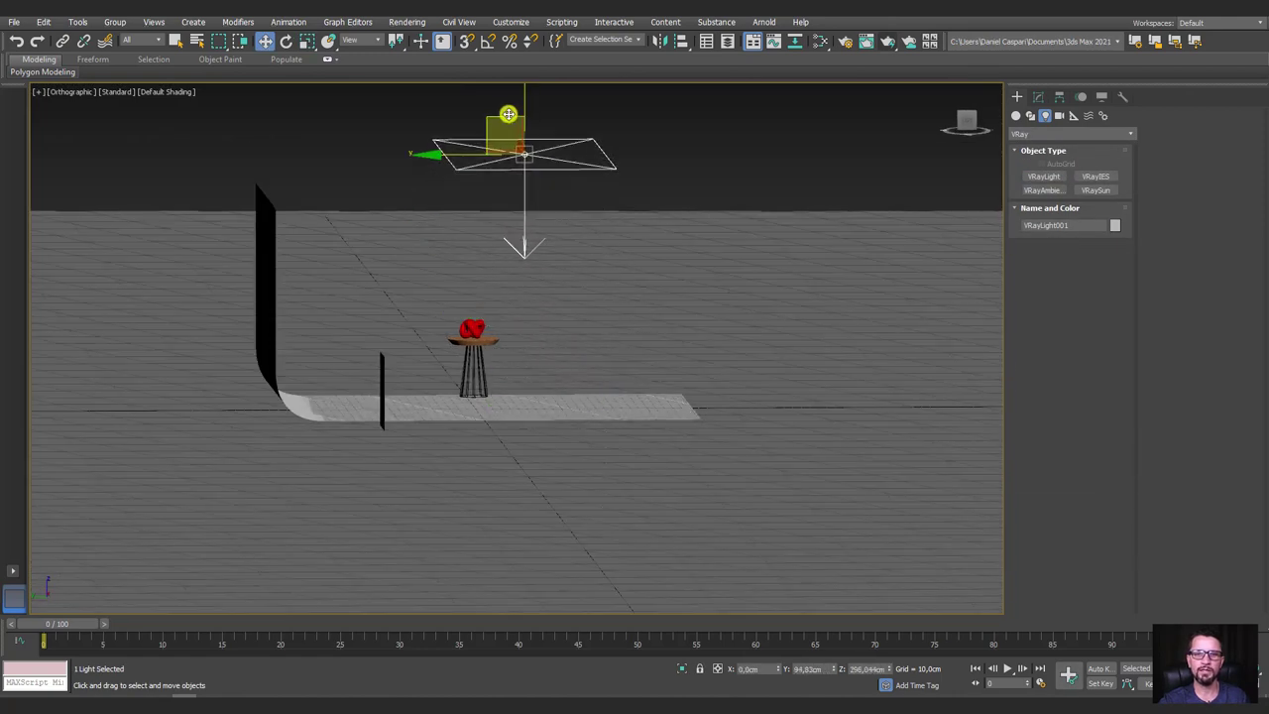
mouse_move(508, 114)
alt+middle_down()
mouse_move(839, 261)
mouse_move(740, 317)
alt+middle_up()
scroll(760, 329, up, 2)
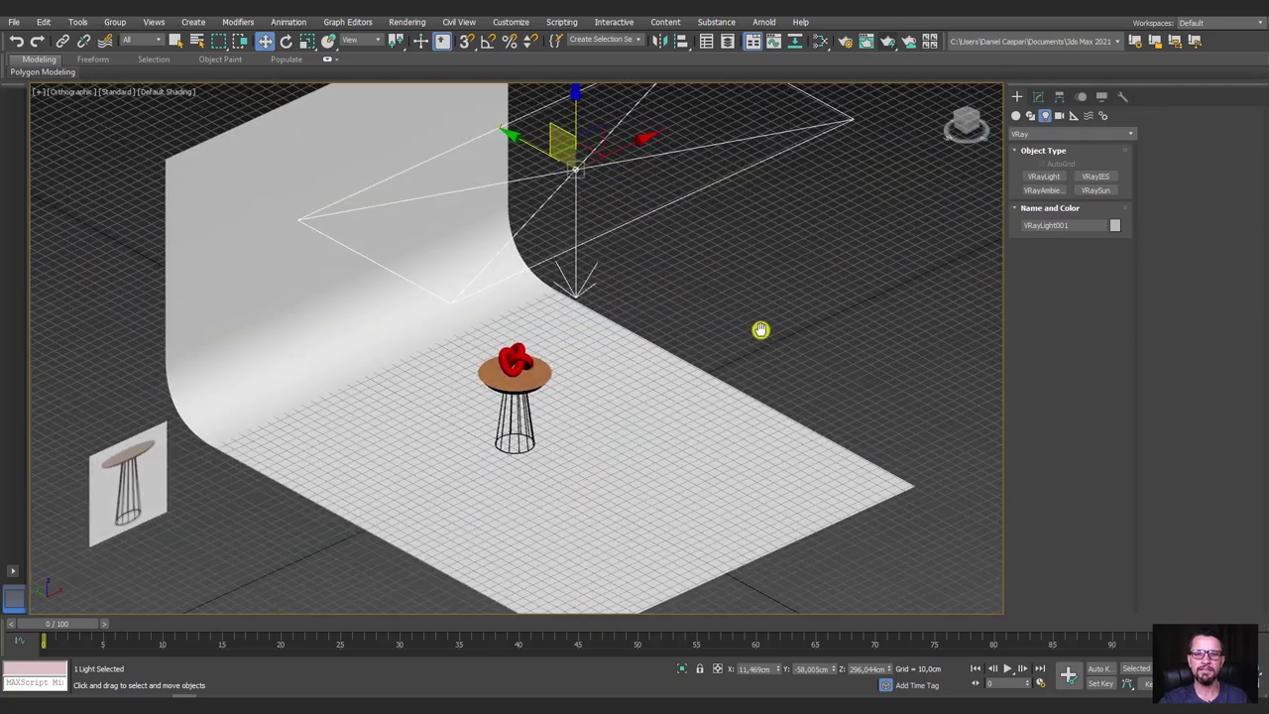
key(p)
scroll(743, 391, down, 5)
mouse_move(742, 390)
alt+middle_down()
mouse_move(768, 386)
mouse_move(870, 165)
alt+middle_up()
scroll(764, 377, up, 2)
Render the scene lit by the plane light, then close the render window.
click(892, 42)
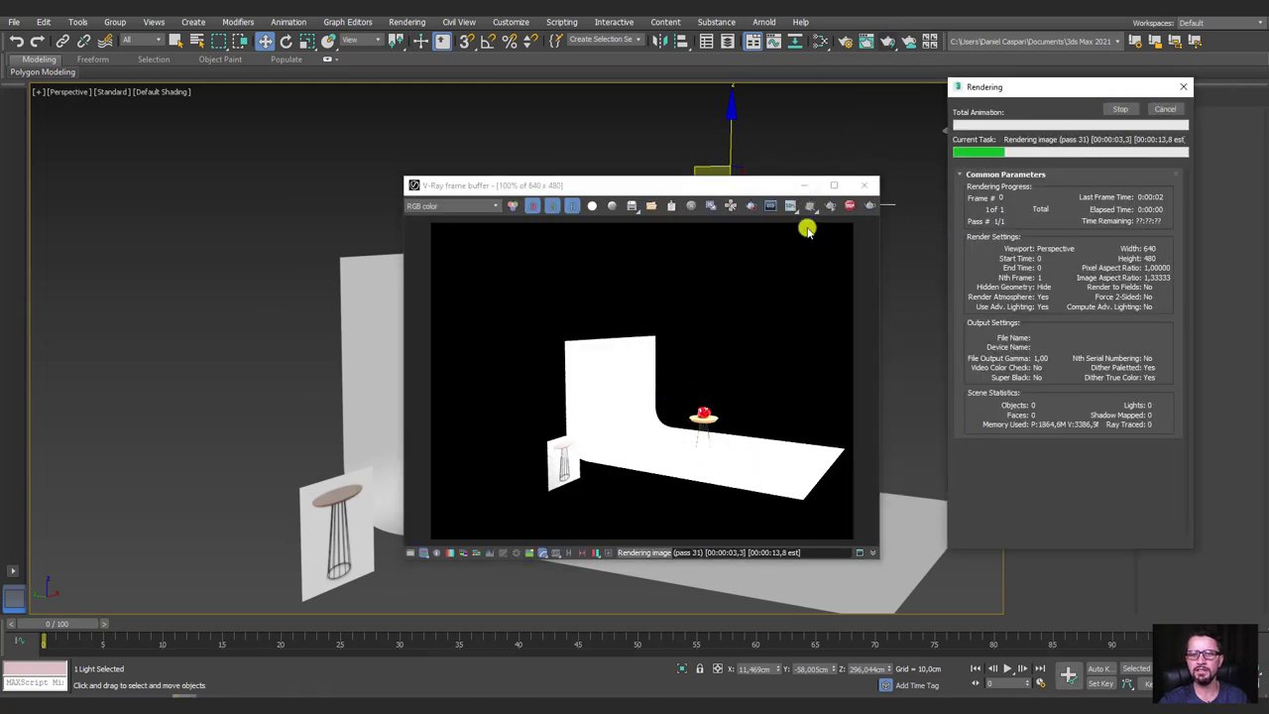
click(865, 190)
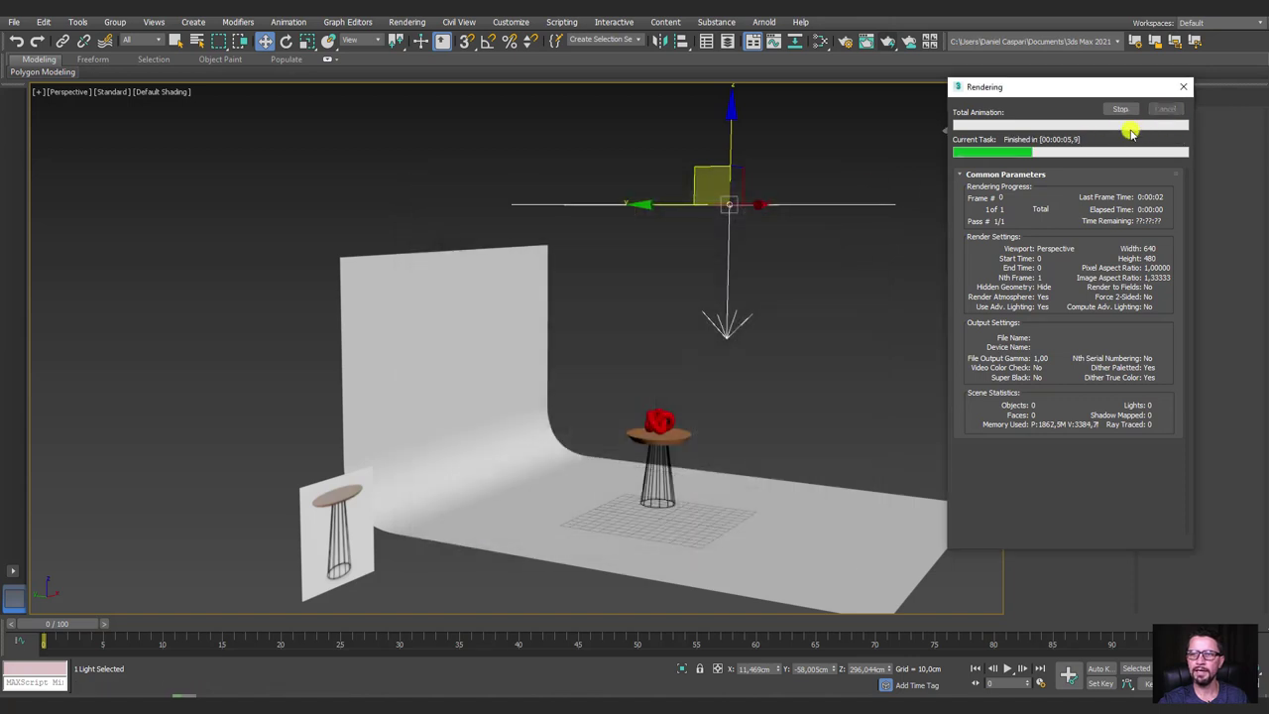
click(1038, 99)
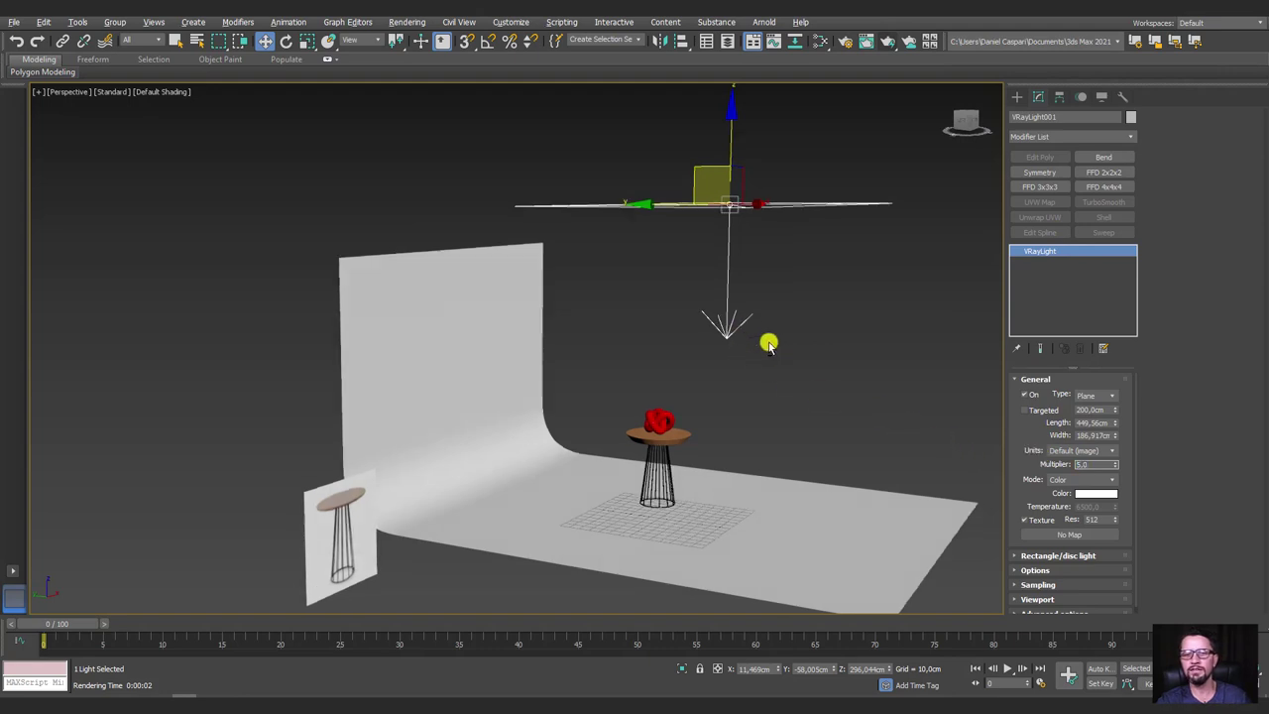
Tilt VRayLight001 toward the table and shift it down and to the right.
alt+middle_drag(765, 340, 801, 182)
key(e)
drag(803, 153, 816, 162)
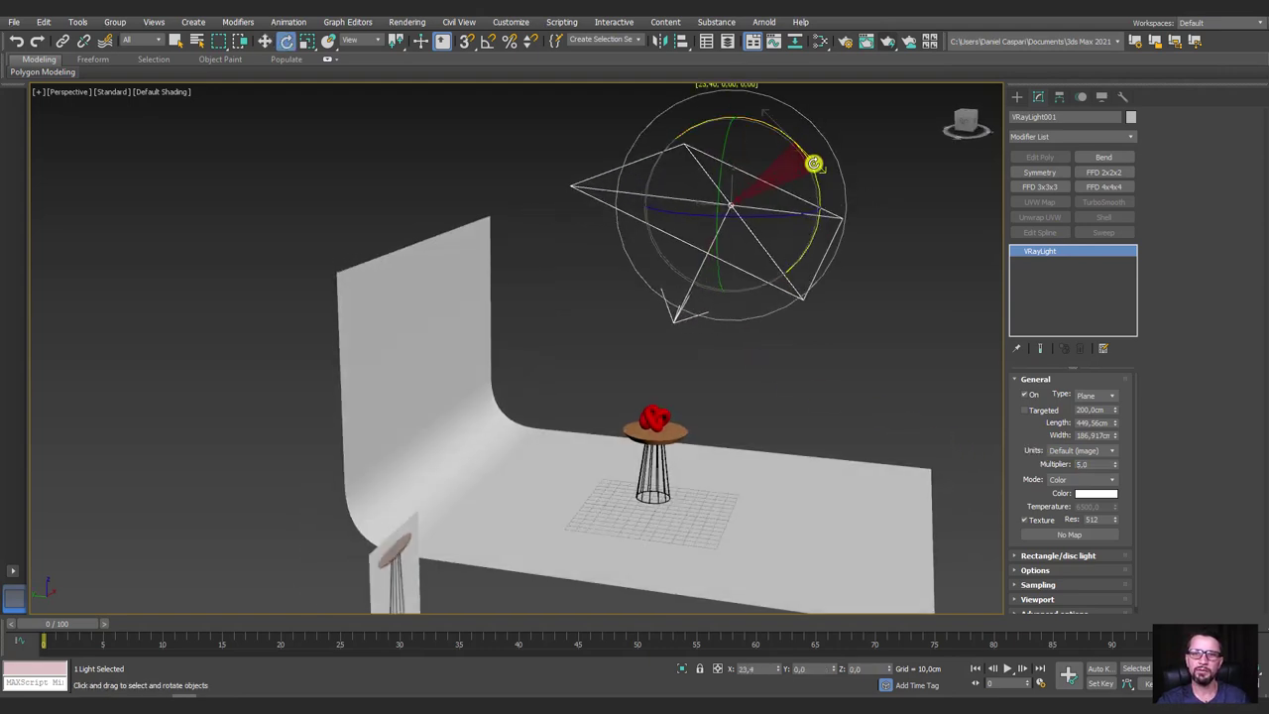
key(w)
drag(714, 184, 811, 318)
Test-render a frontal view of the lit table and red knot, then close the frame buffer.
mouse_move(811, 319)
alt+middle_down()
mouse_move(730, 371)
mouse_move(623, 347)
mouse_move(737, 116)
alt+middle_up()
scroll(661, 353, up, 5)
scroll(592, 249, up, 4)
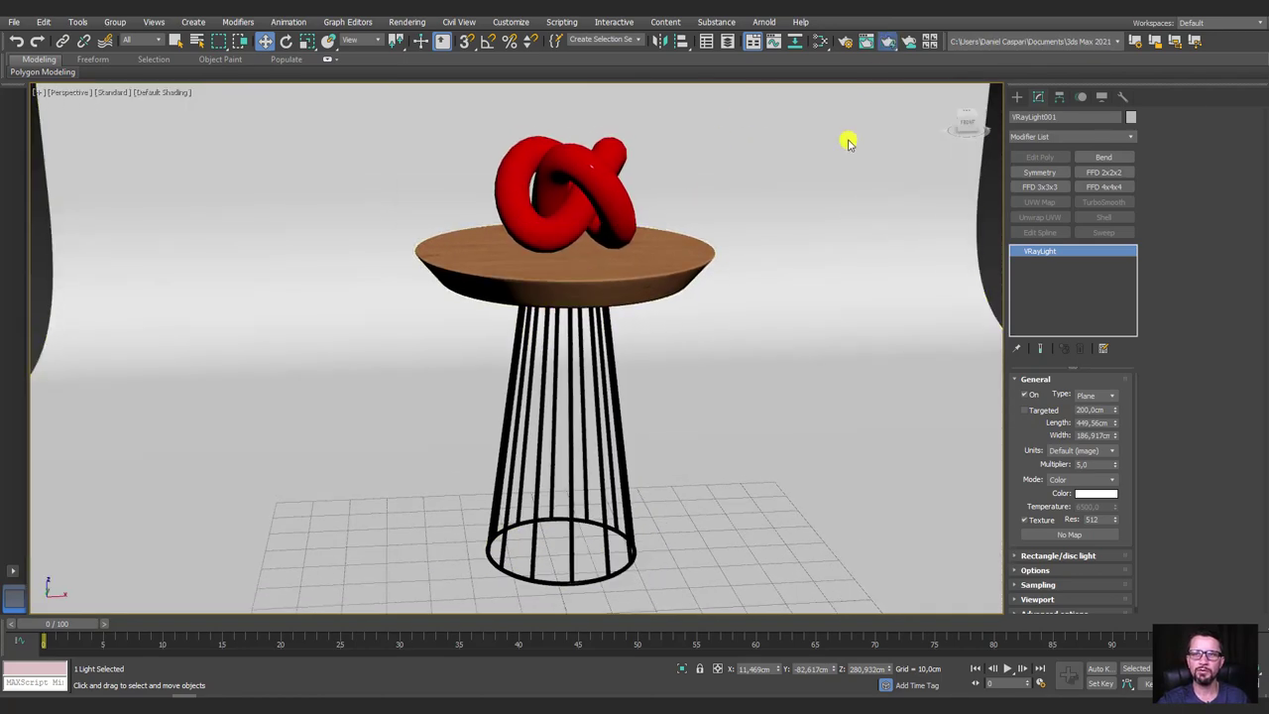
key(shift+q)
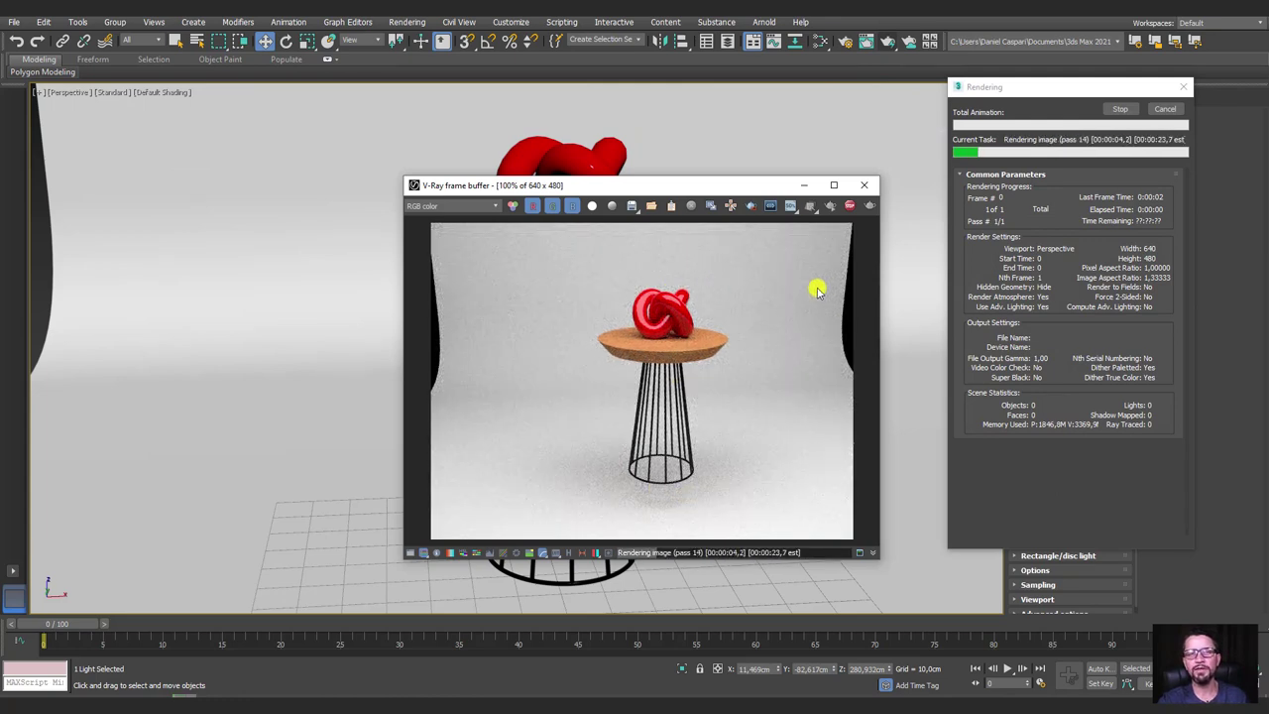
click(1167, 115)
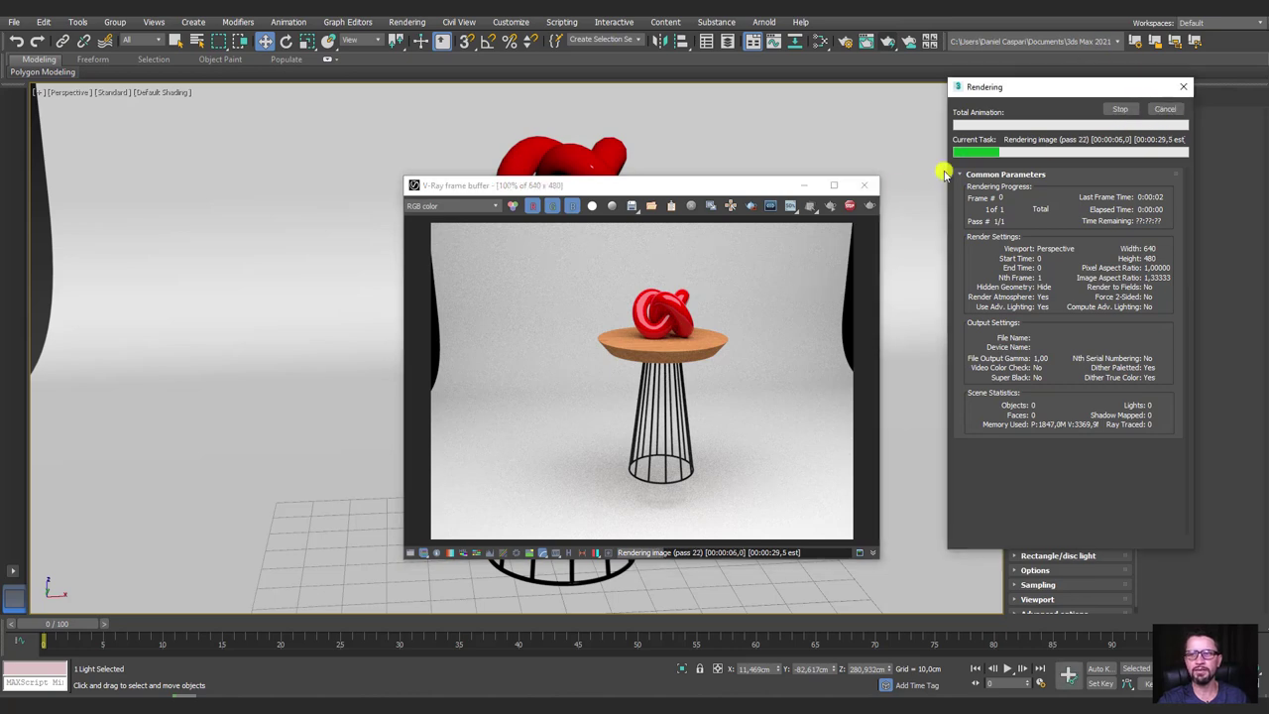
click(867, 188)
click(867, 189)
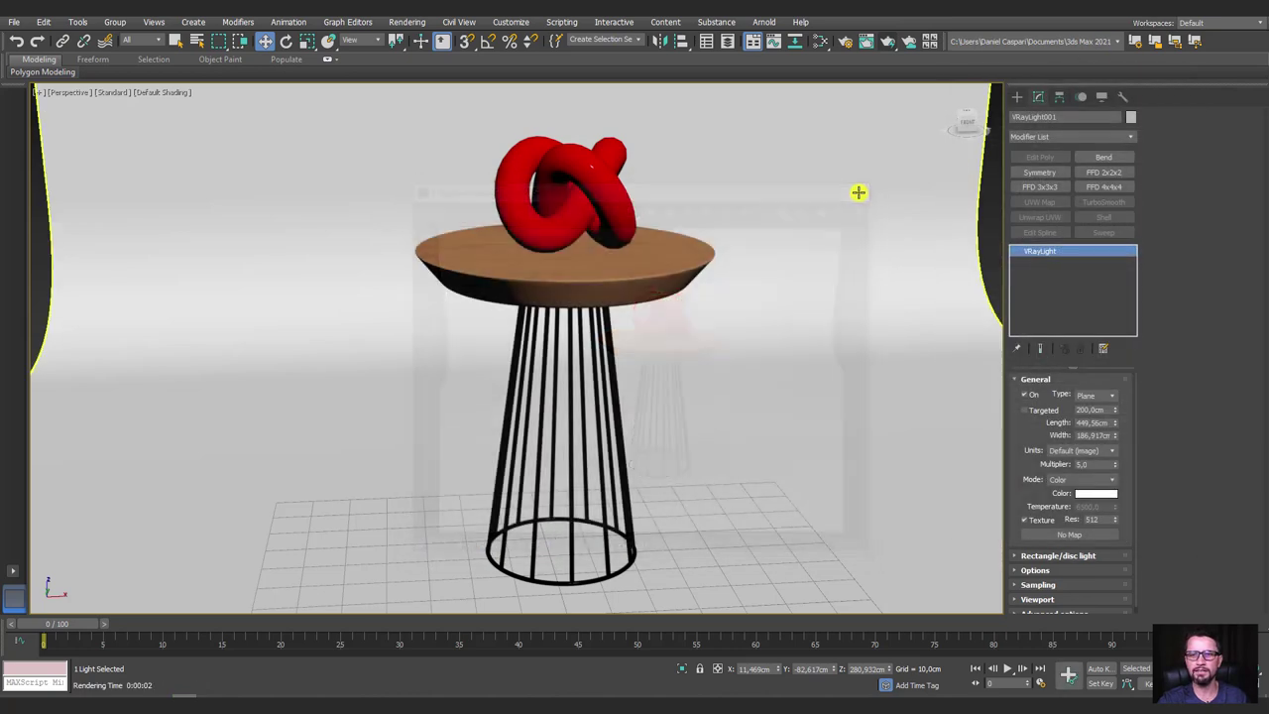
alt+middle_drag(845, 195, 737, 331)
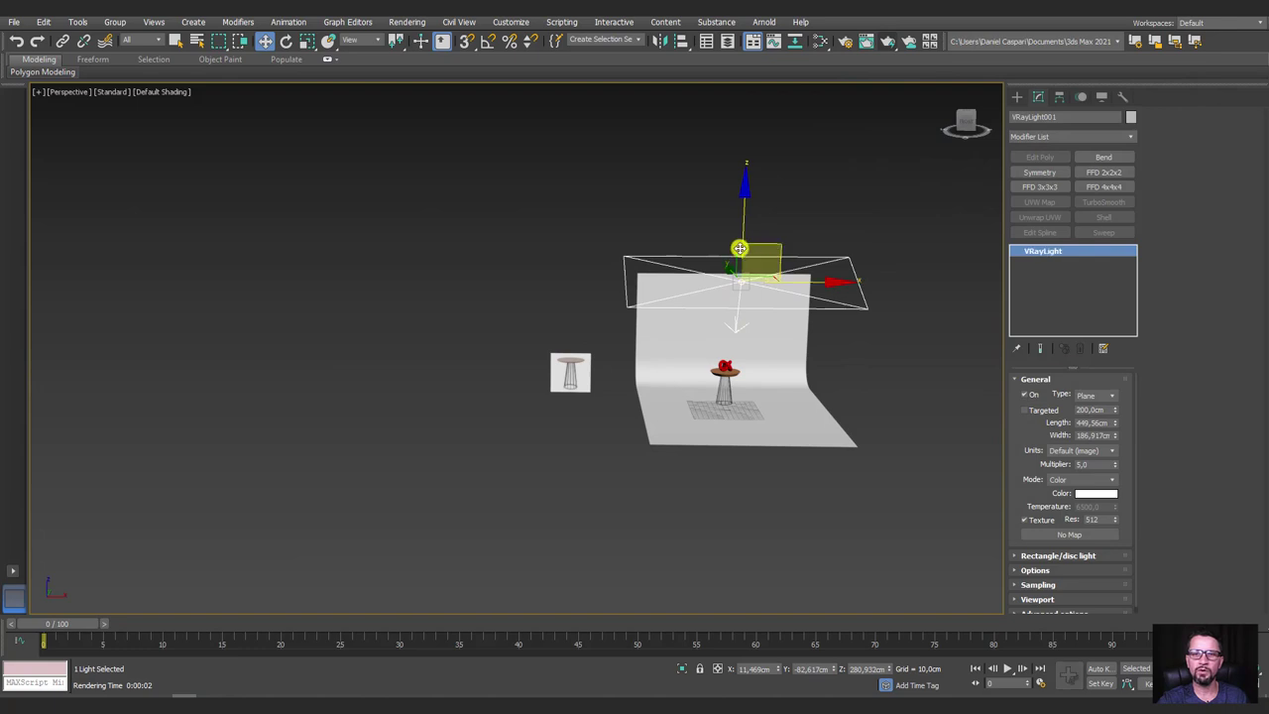
Instance-clone the overhead VRayLight to the left, tilt it toward the table, and shrink it to 225 × 120 cm.
shift+drag(759, 249, 589, 294)
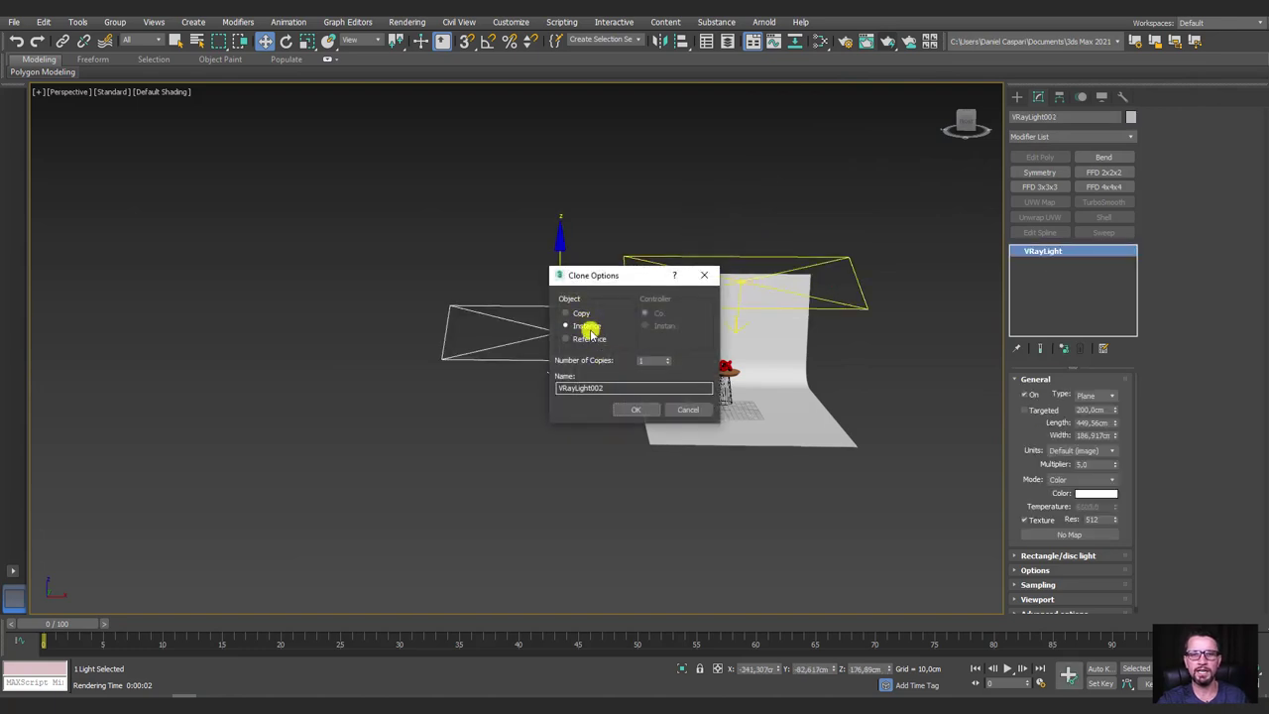
click(633, 407)
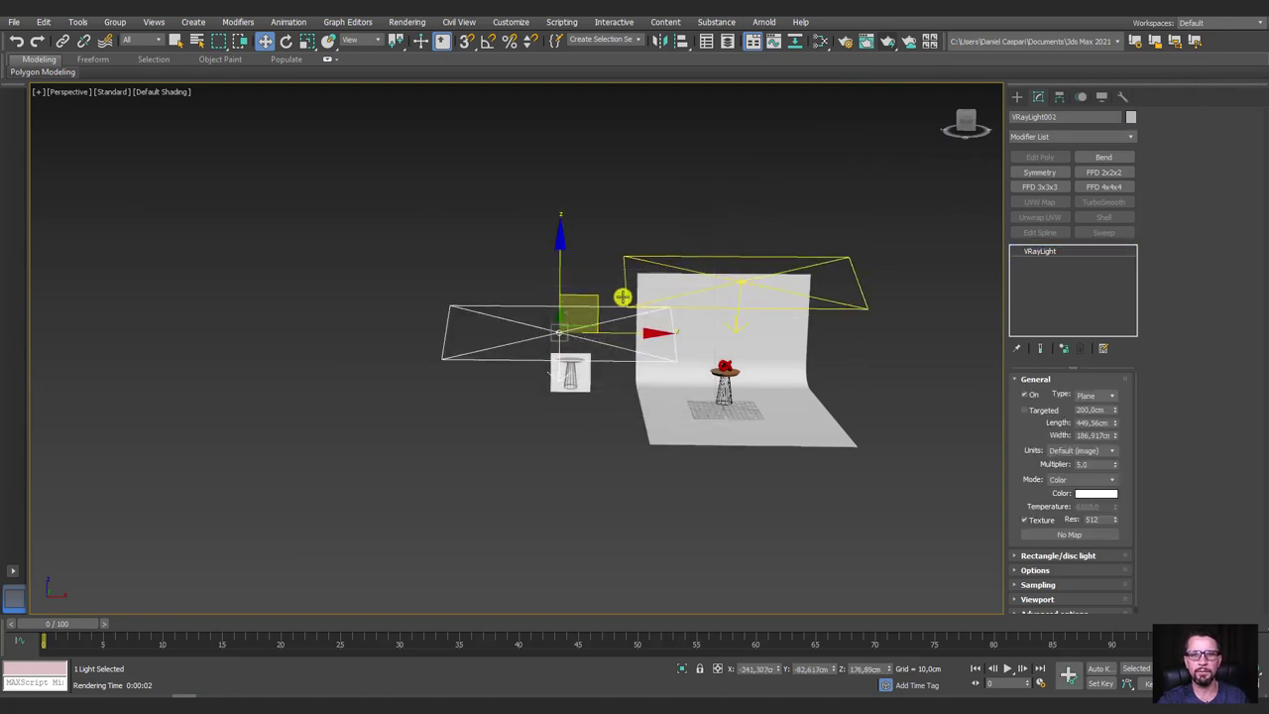
key(e)
drag(618, 275, 505, 241)
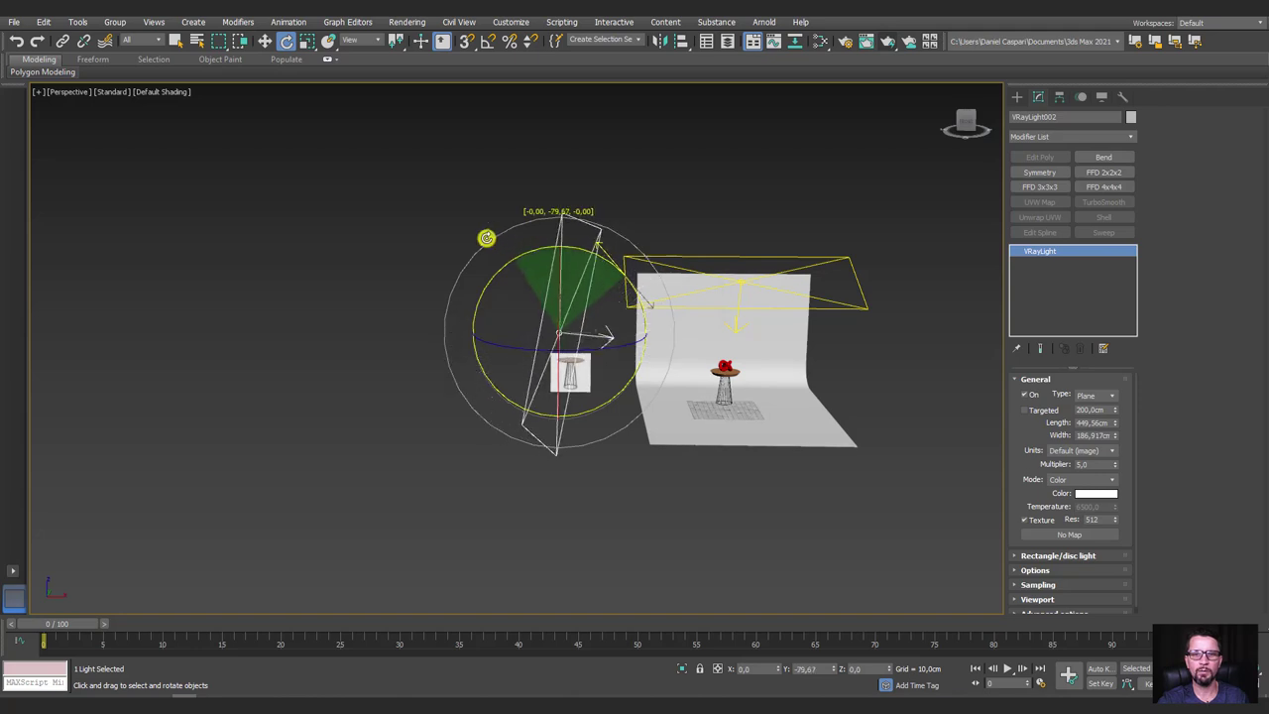
alt+middle_drag(504, 241, 616, 370)
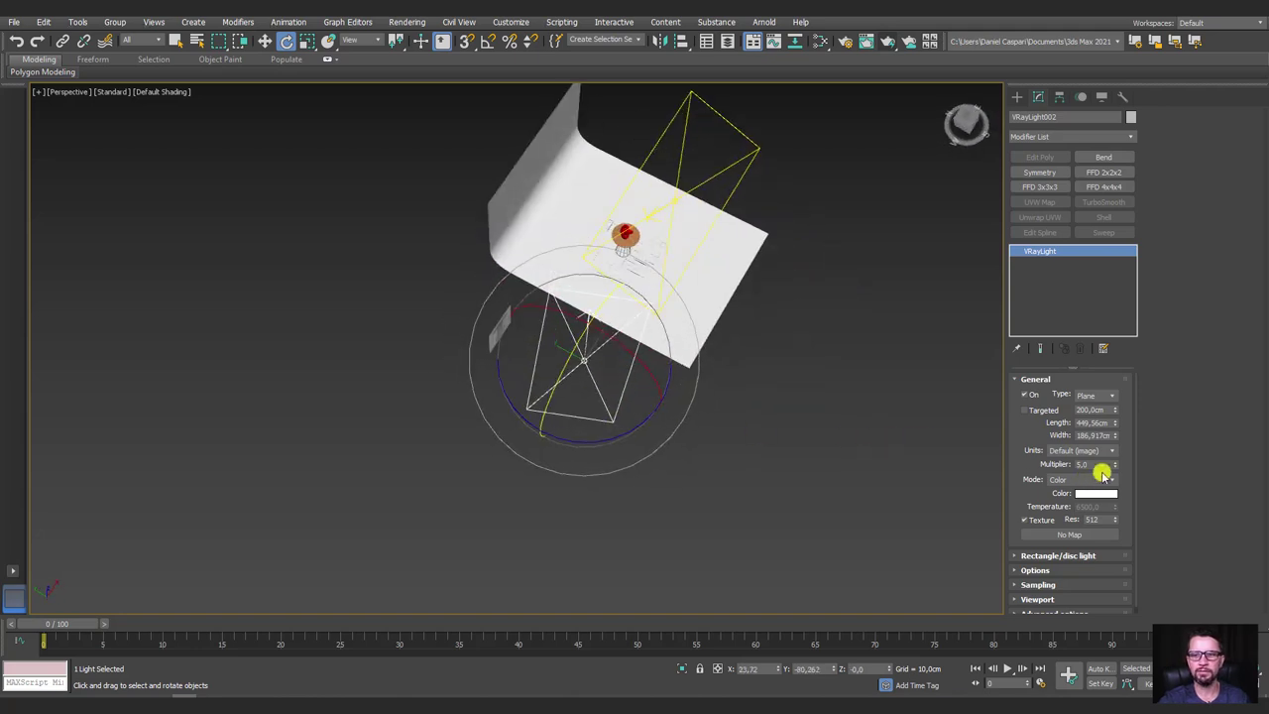
mouse_move(1116, 423)
mouse_down()
mouse_move(1111, 457)
mouse_move(1112, 440)
mouse_up()
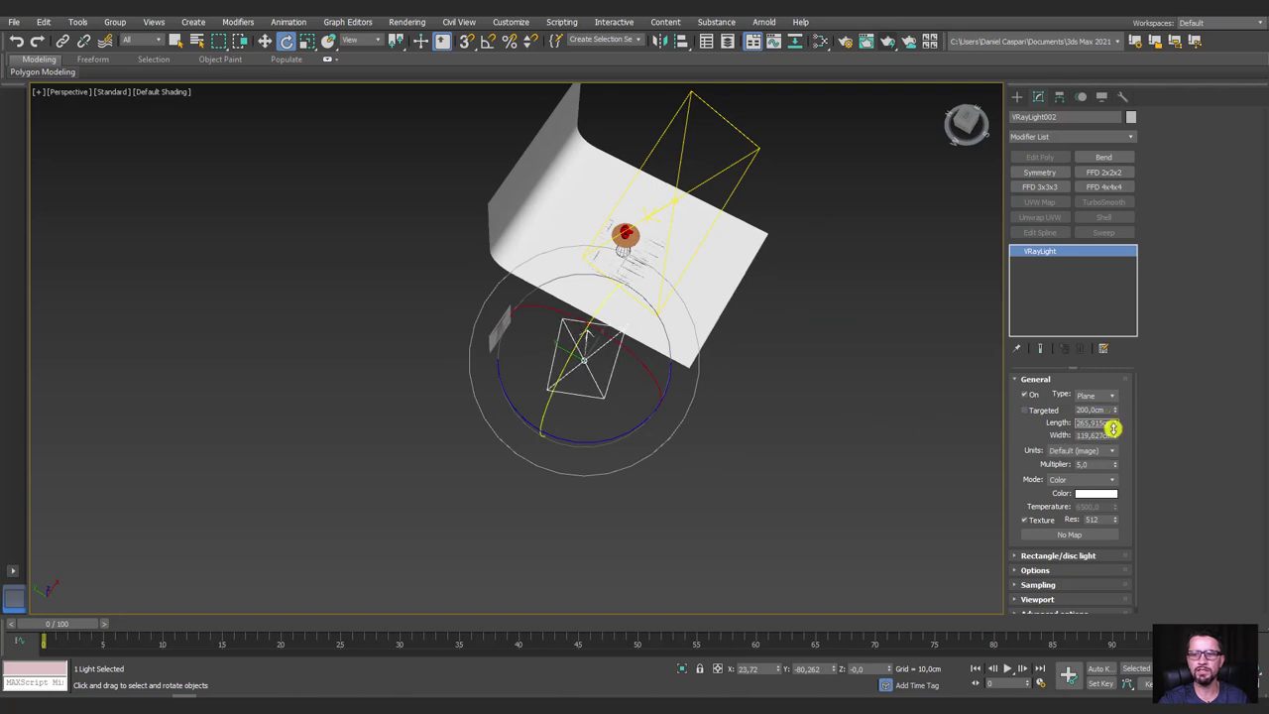
alt+middle_drag(883, 471, 642, 382)
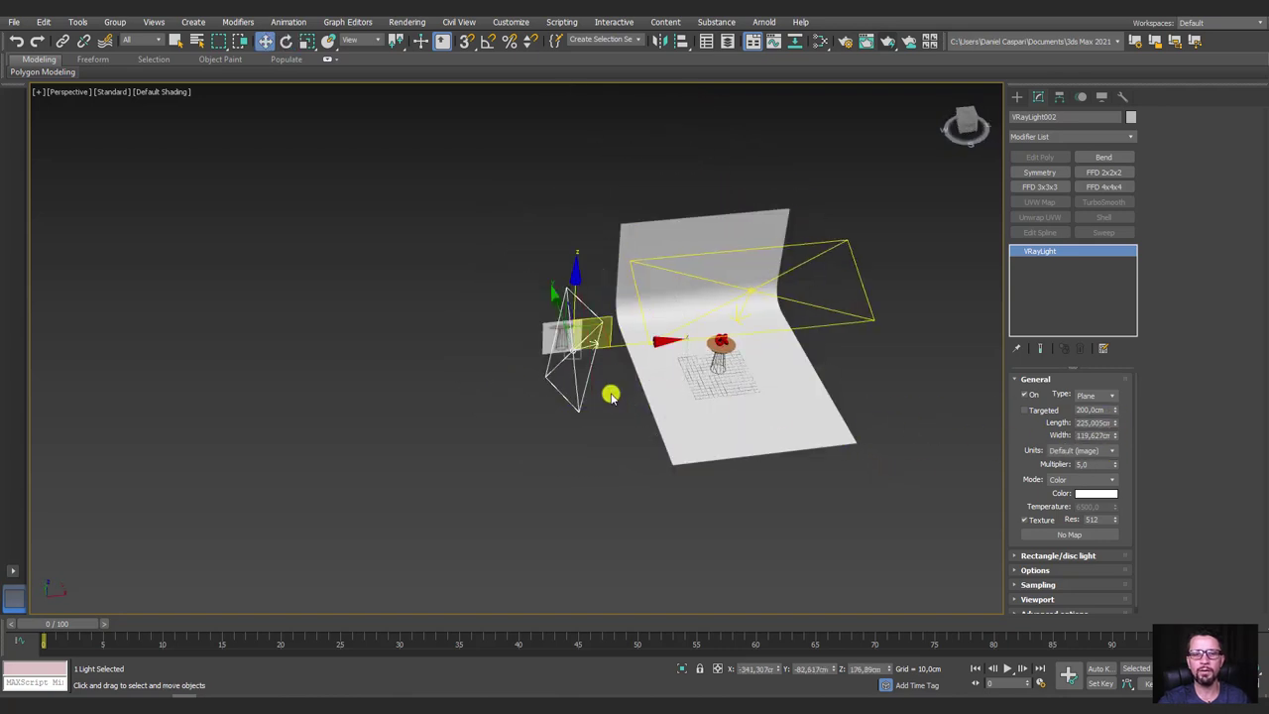
Clone the left light to the right as VRayLight003, then rotate and lower it to face the table.
key(w)
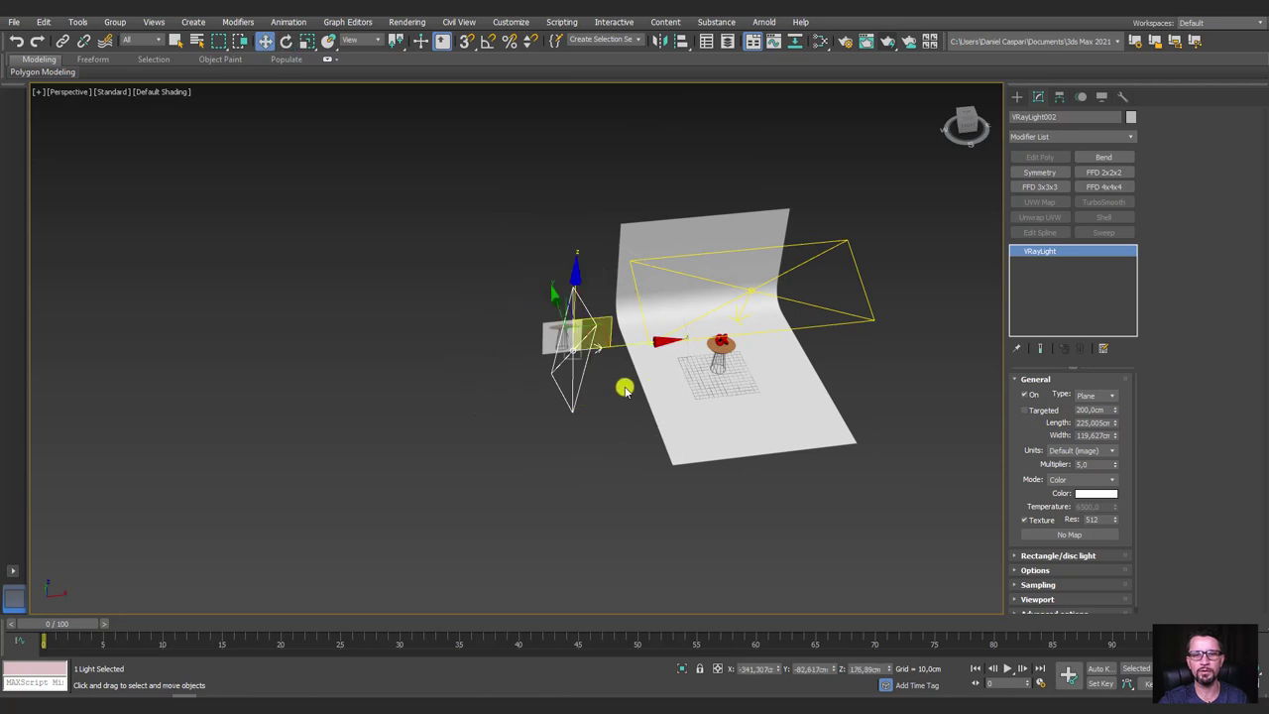
alt+middle_drag(622, 386, 532, 371)
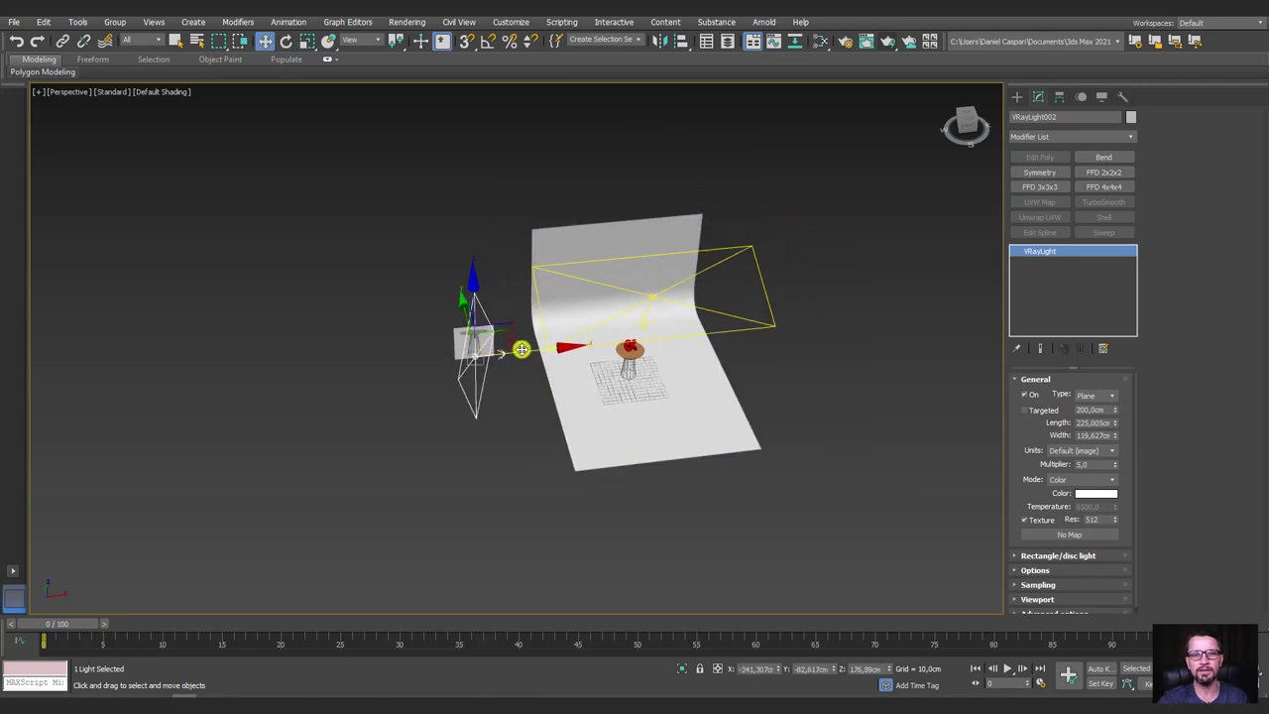
shift+drag(684, 353, 869, 365)
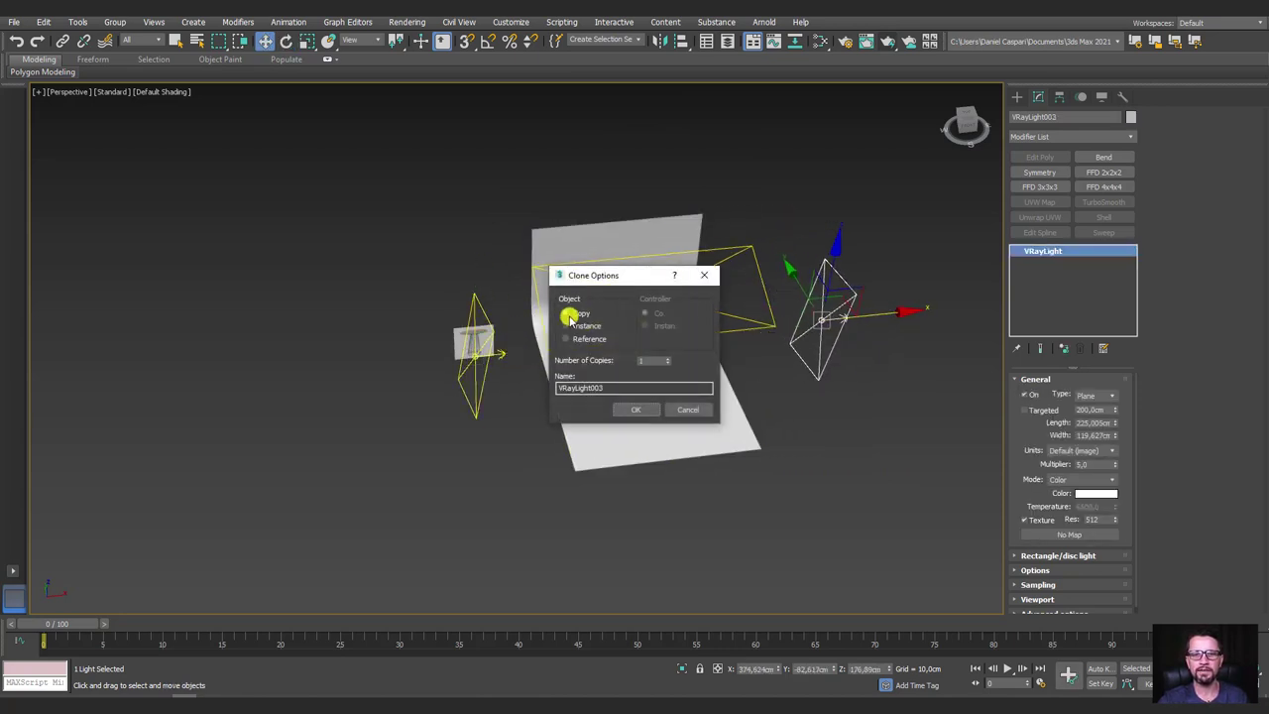
click(637, 411)
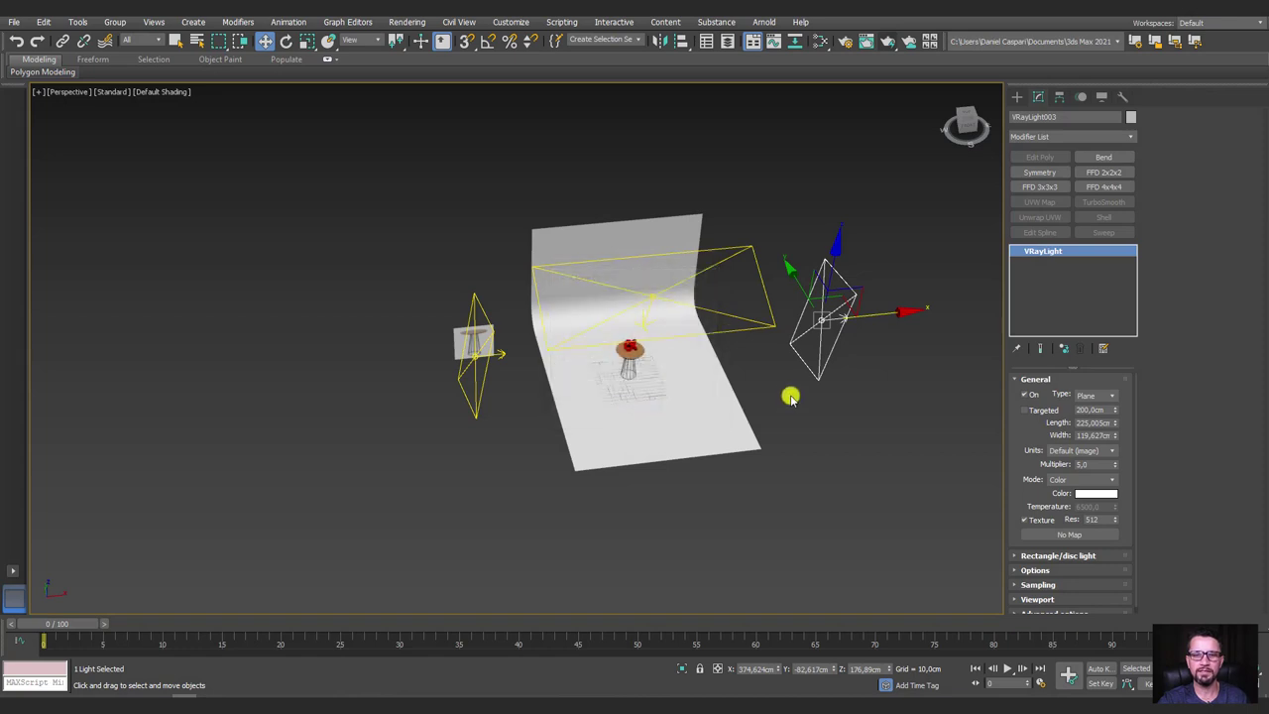
key(e)
mouse_move(781, 360)
mouse_down()
mouse_move(1057, 368)
mouse_move(1005, 377)
mouse_move(938, 360)
mouse_up()
key(w)
drag(846, 306, 839, 354)
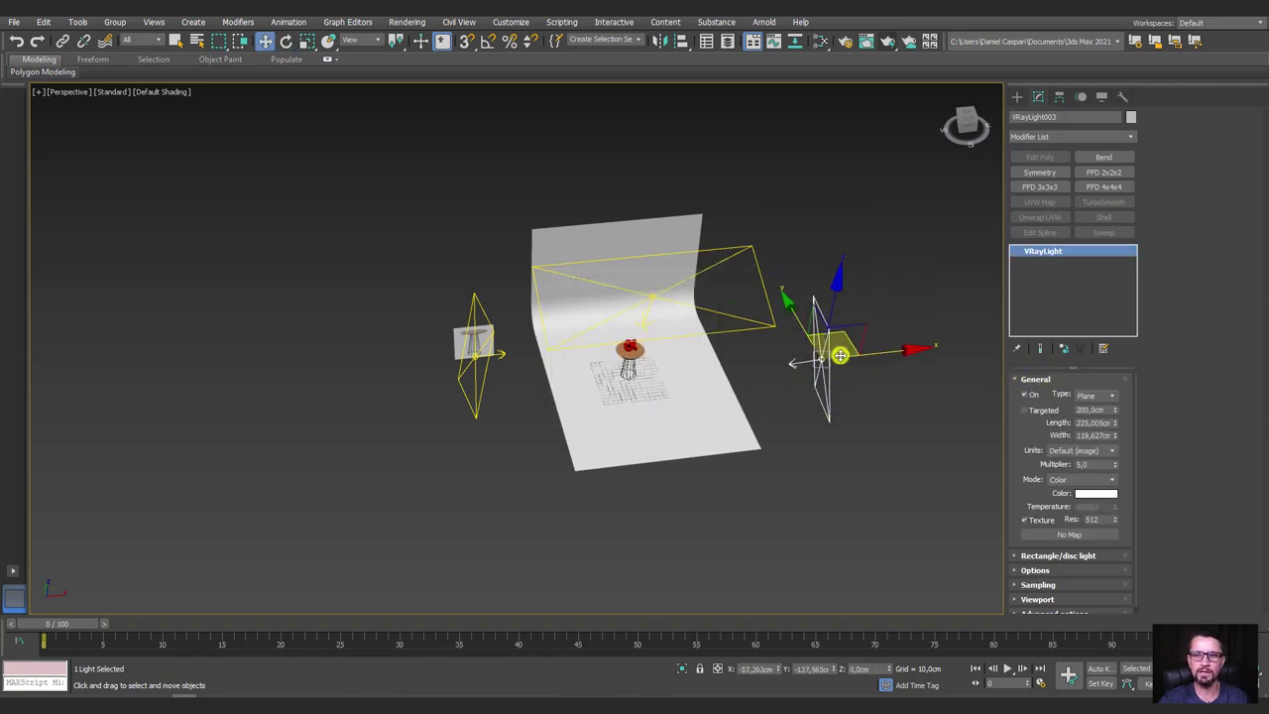
key(e)
mouse_move(824, 428)
mouse_down()
mouse_move(786, 429)
mouse_move(814, 382)
mouse_up()
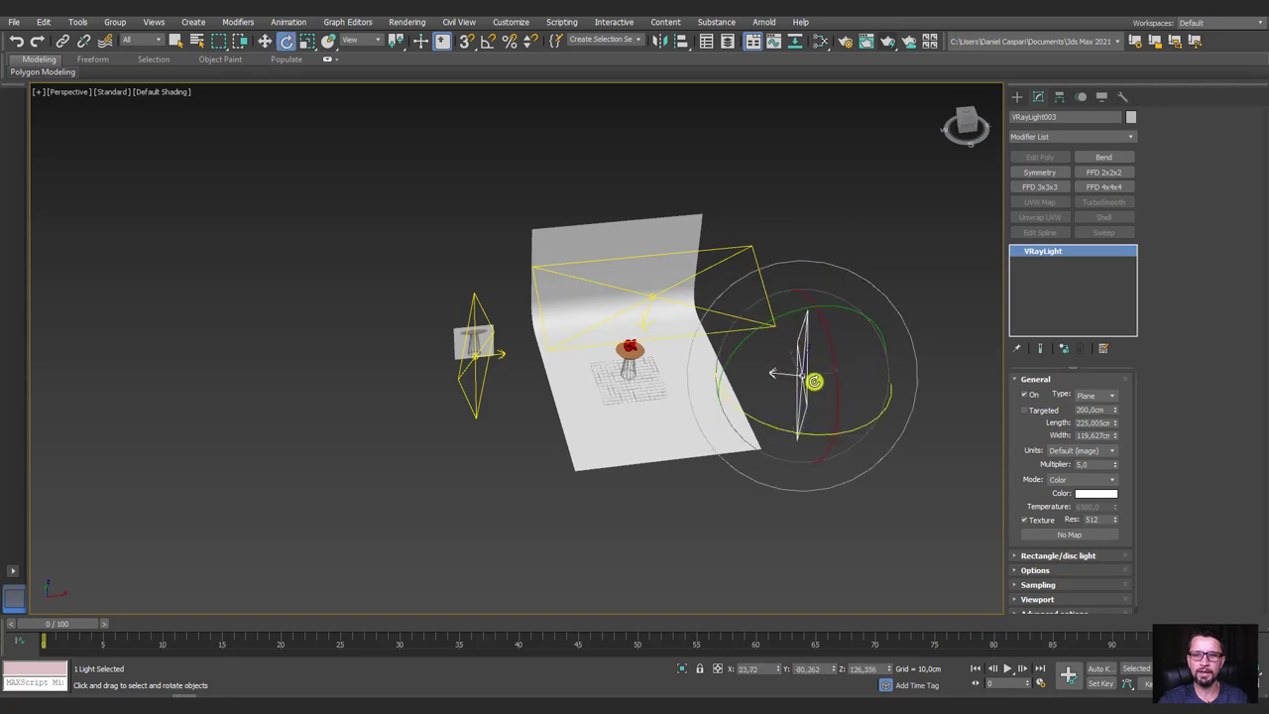
mouse_move(814, 312)
alt+middle_down()
mouse_move(889, 377)
mouse_move(910, 334)
mouse_move(880, 360)
alt+middle_up()
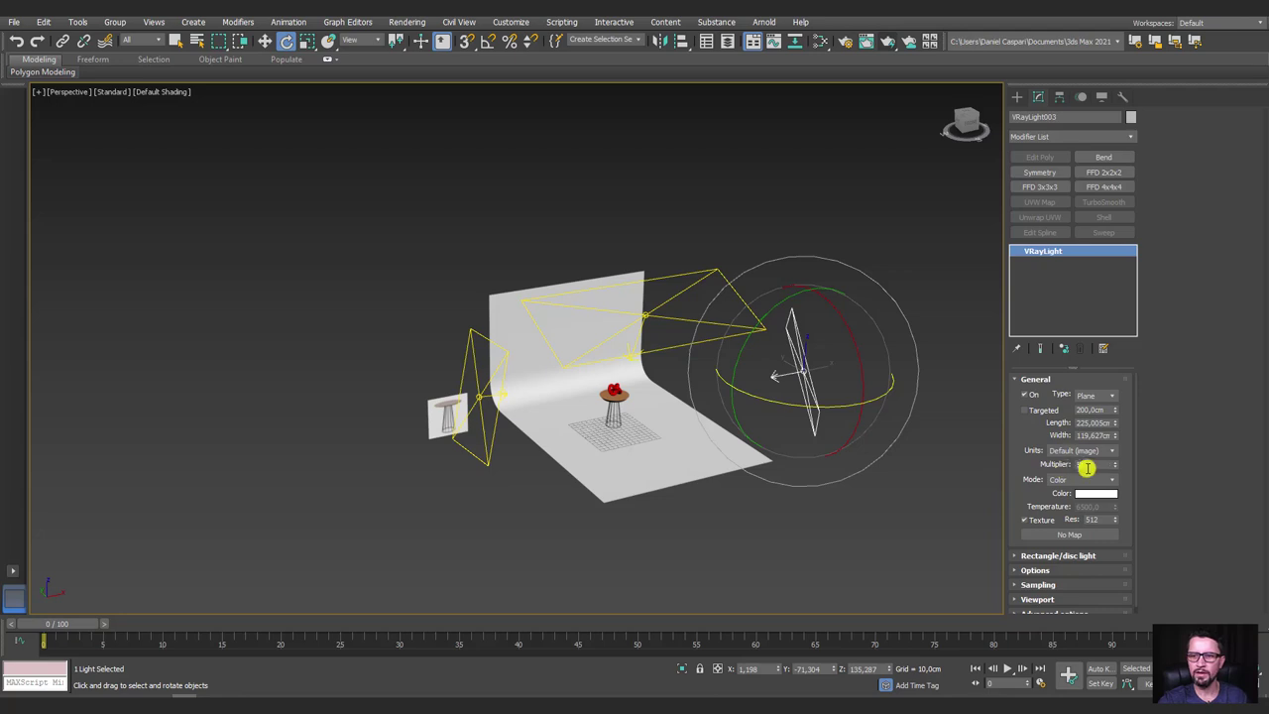
Give the right-side VRayLight003 a slight warm light-orange colour.
click(1090, 493)
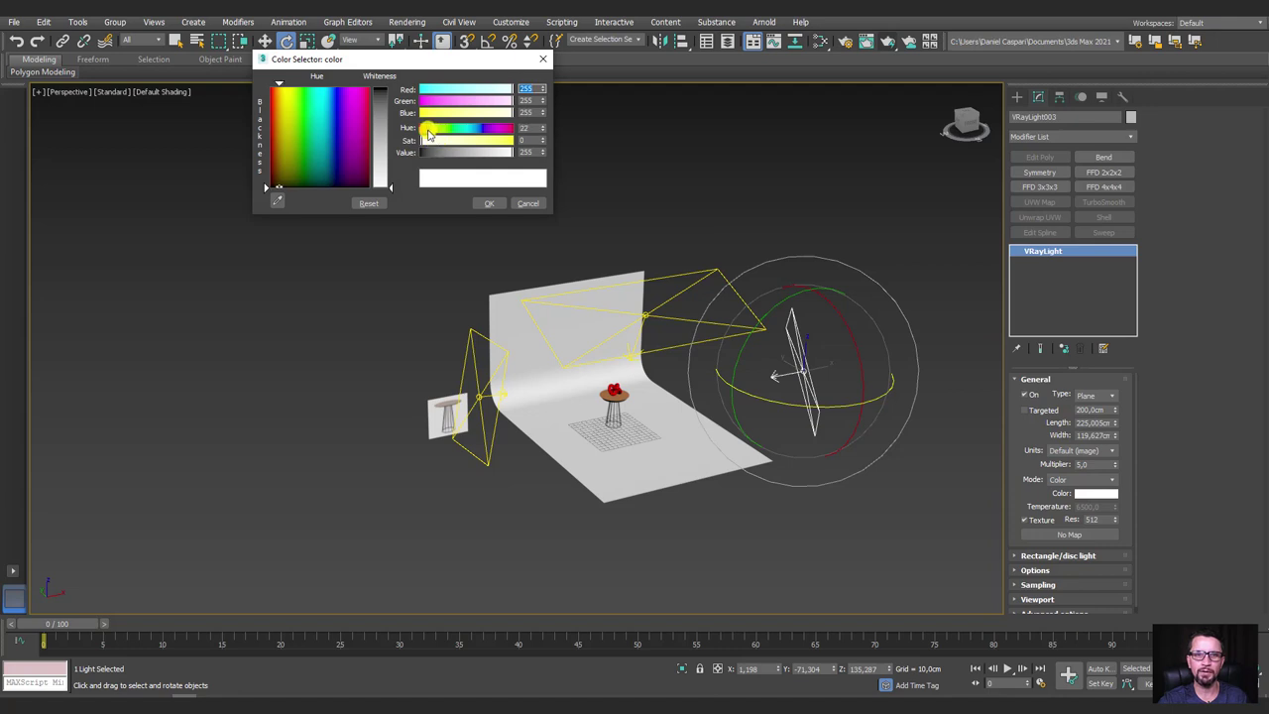
click(428, 141)
click(490, 206)
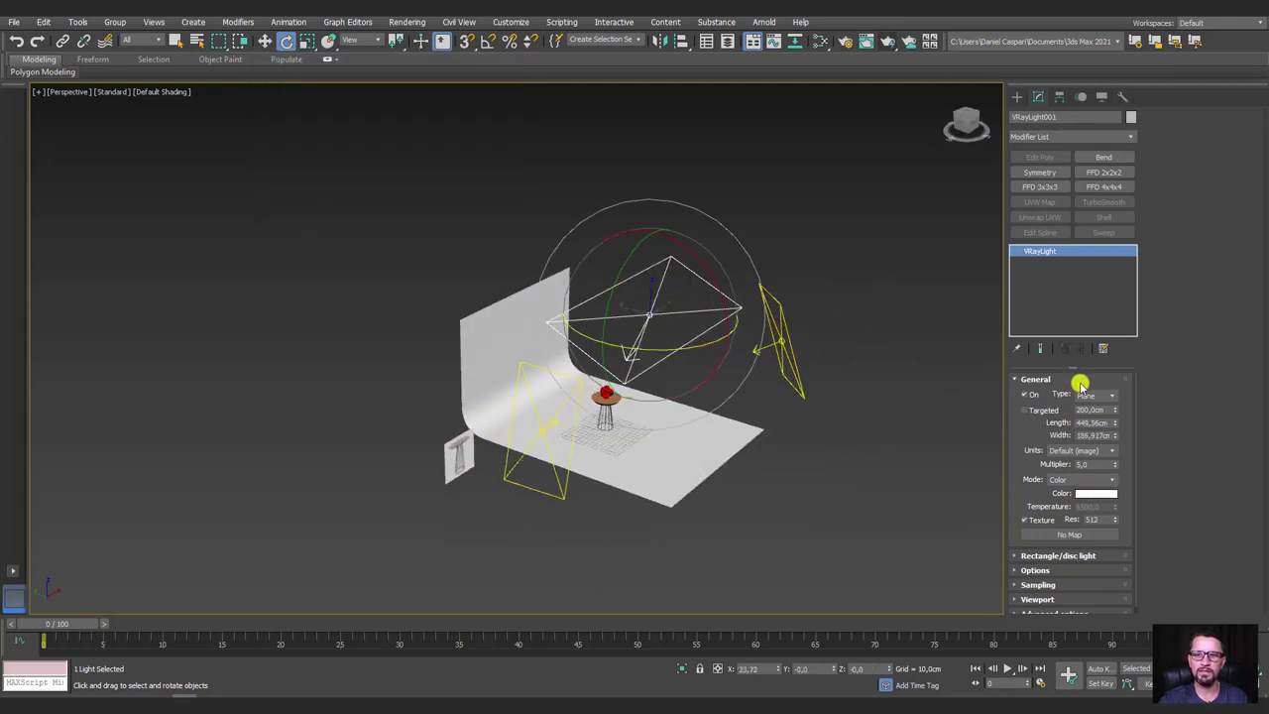
Tint the overhead VRayLight001 pale cyan (hue 119, saturation 29).
click(1100, 494)
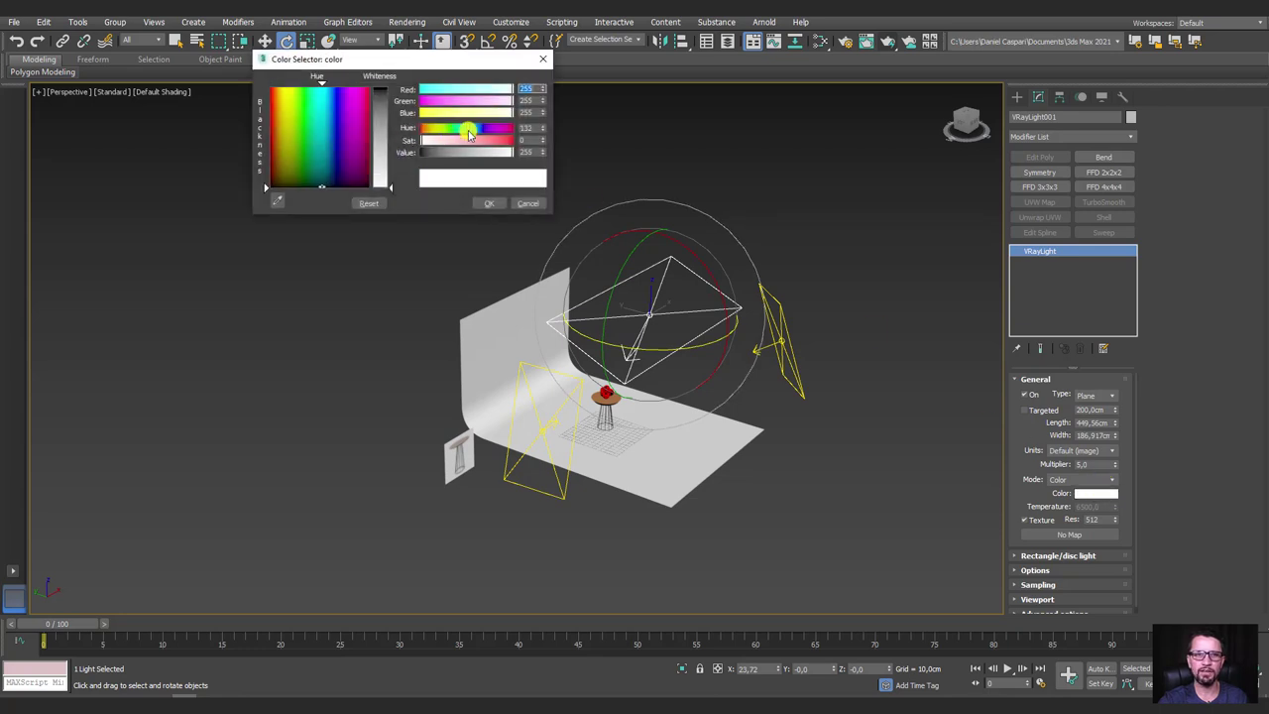
drag(444, 142, 432, 145)
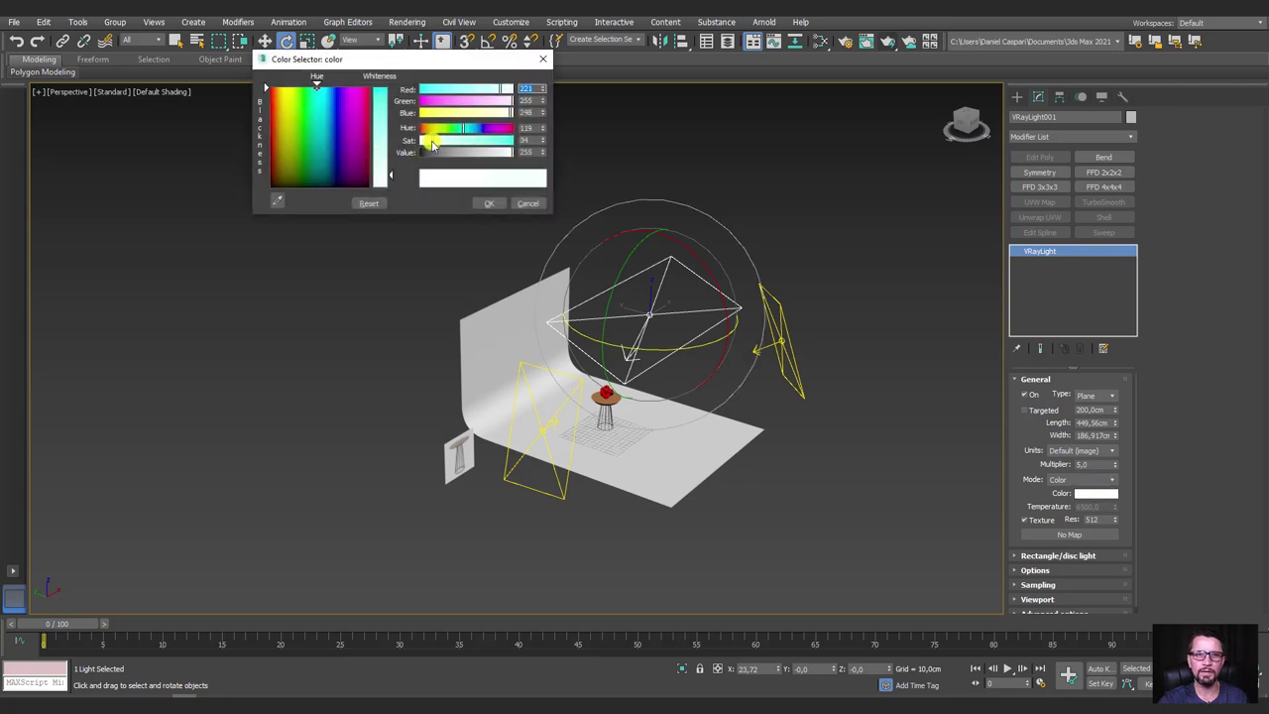
click(481, 206)
mouse_move(771, 404)
alt+middle_down()
mouse_move(637, 388)
mouse_move(653, 317)
alt+middle_up()
click(600, 379)
scroll(602, 387, up, 5)
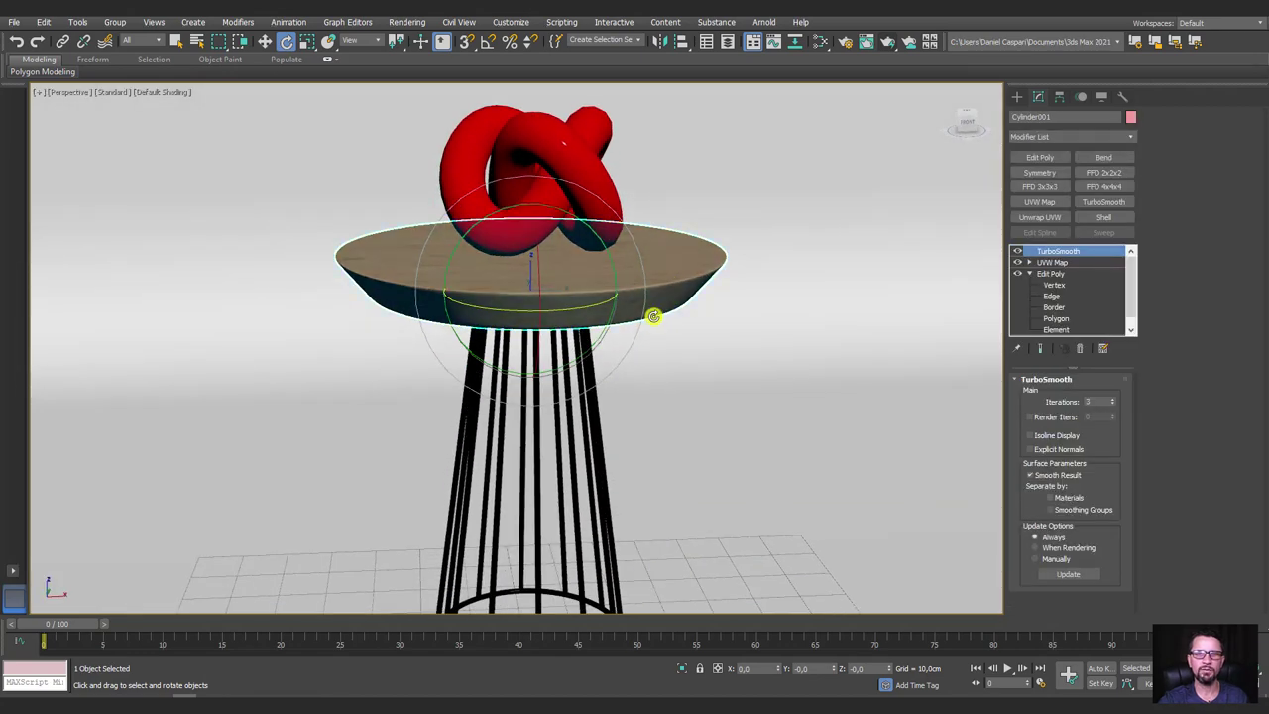
scroll(654, 316, down, 5)
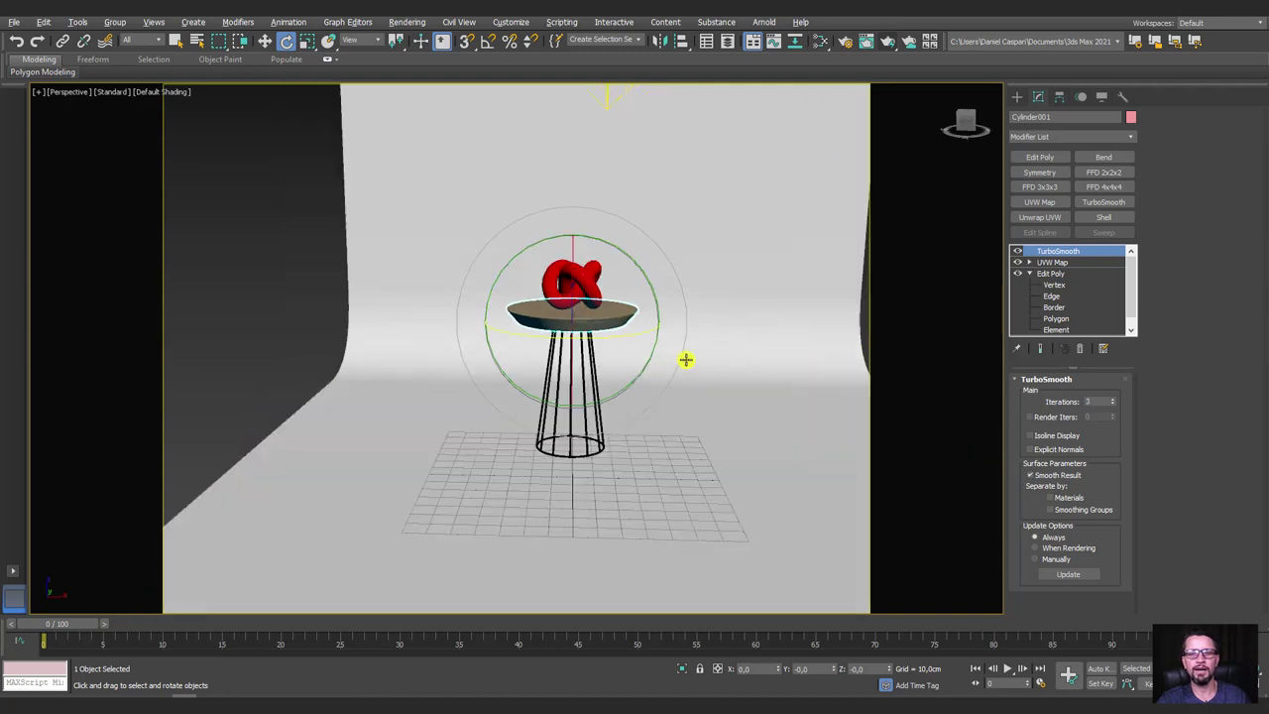
mouse_move(703, 366)
alt+middle_down()
mouse_move(625, 371)
mouse_move(646, 365)
alt+middle_up()
scroll(611, 369, up, 3)
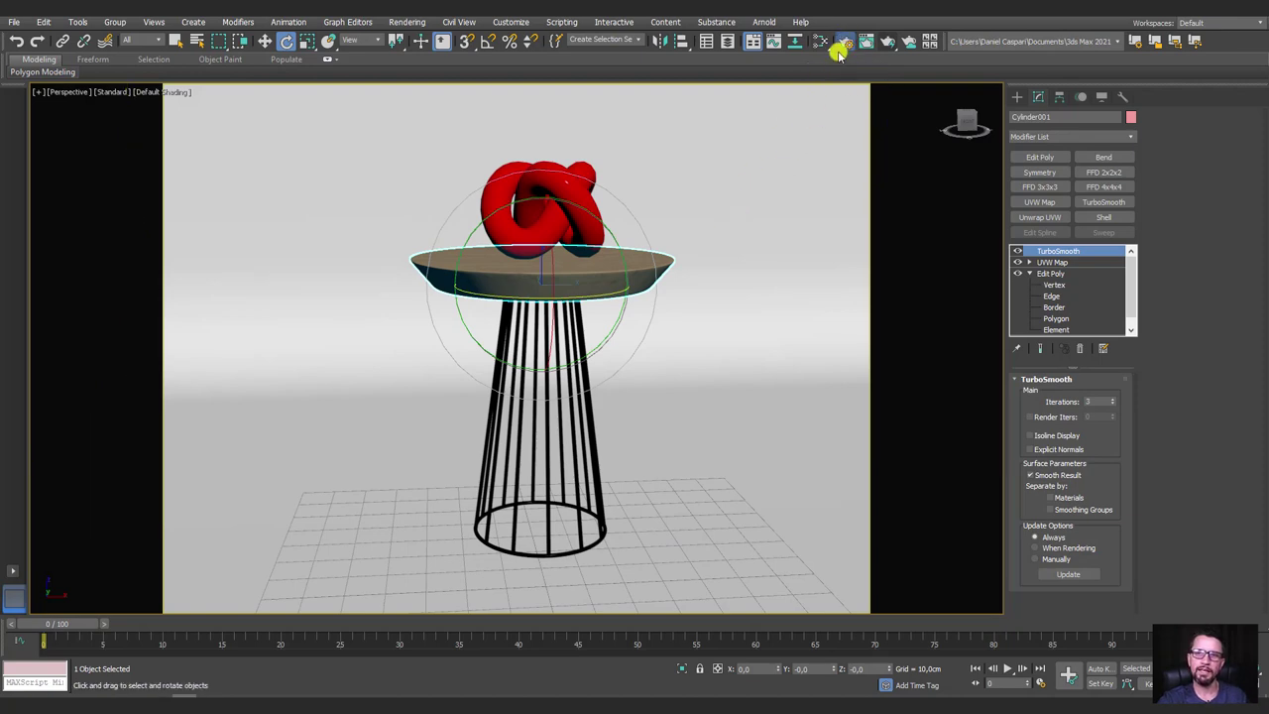
Set the render output width to 450, frame the whole table and red knot, and start a V-Ray render.
click(842, 42)
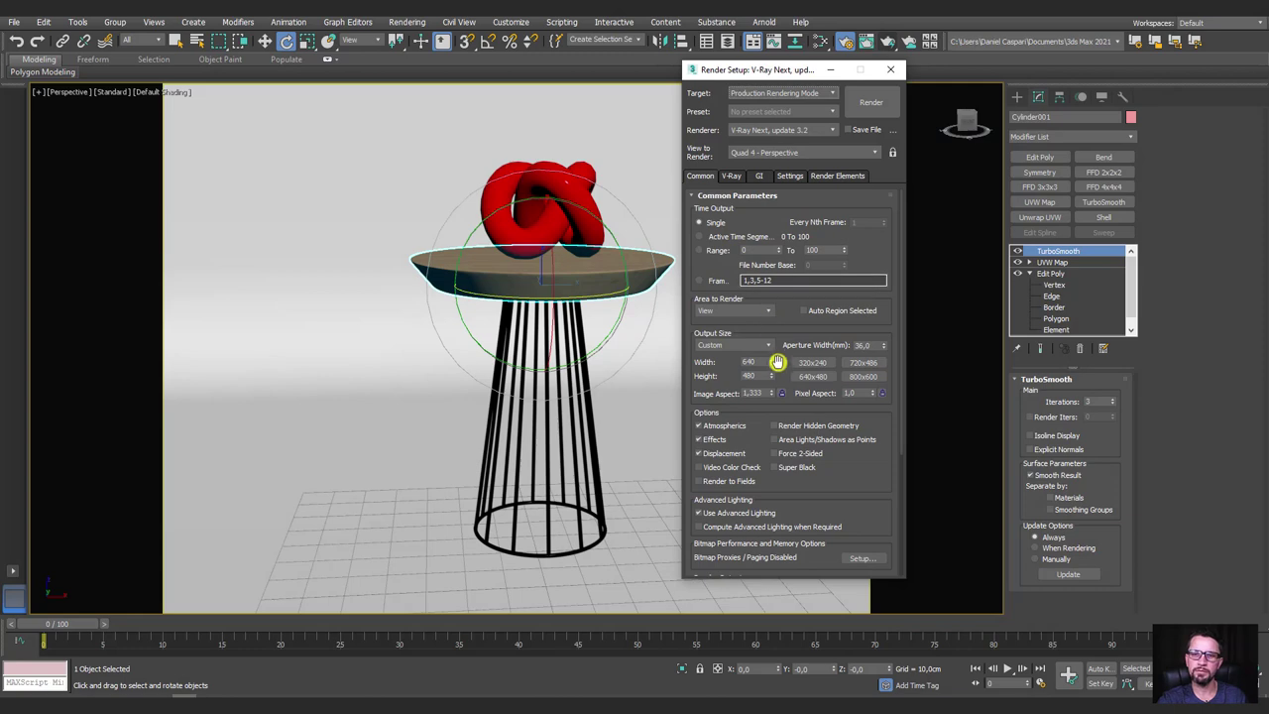
drag(777, 362, 769, 483)
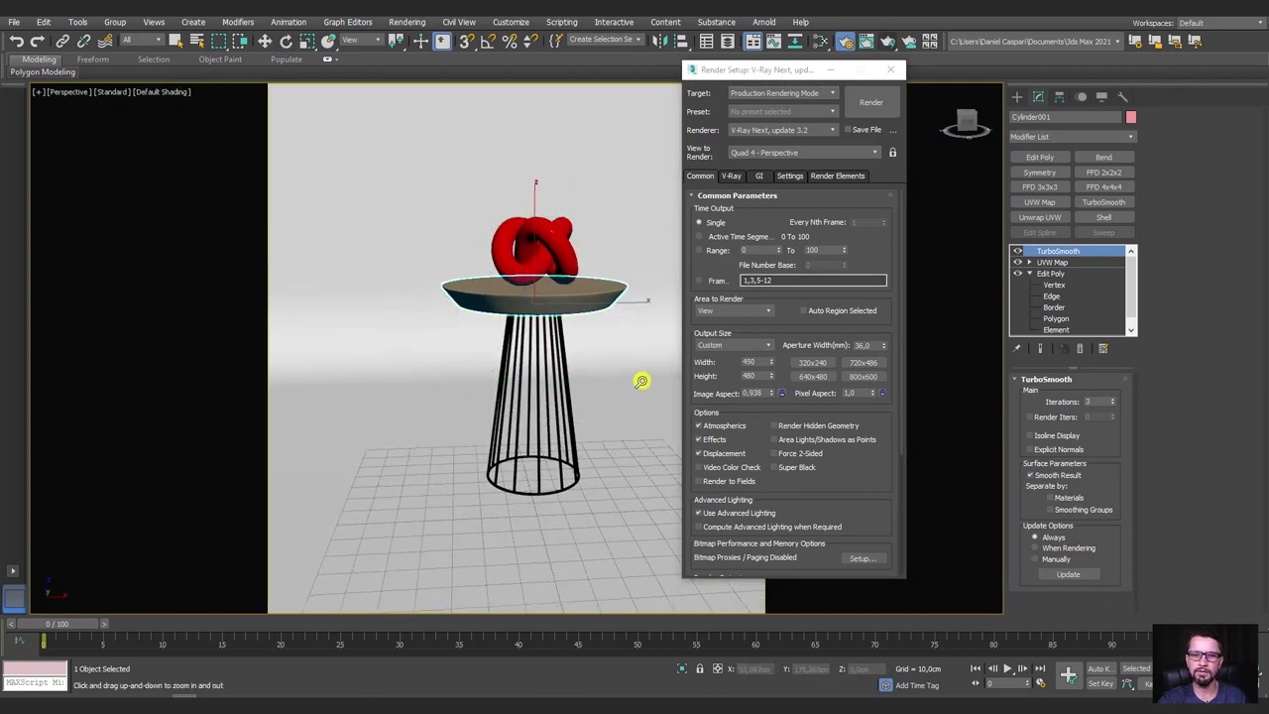
mouse_move(641, 379)
ctrl+alt+middle_down()
mouse_move(631, 355)
mouse_move(590, 334)
mouse_move(592, 345)
ctrl+alt+middle_up()
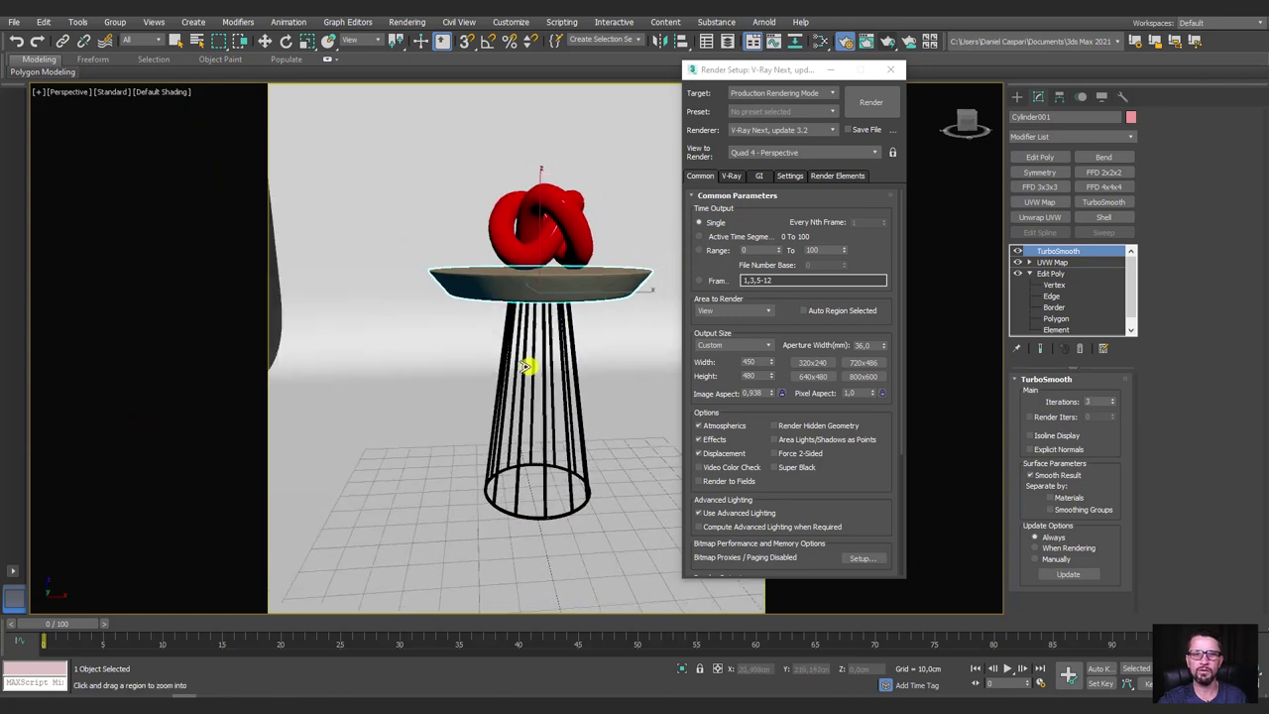
scroll(531, 342, up, 3)
scroll(533, 309, up, 2)
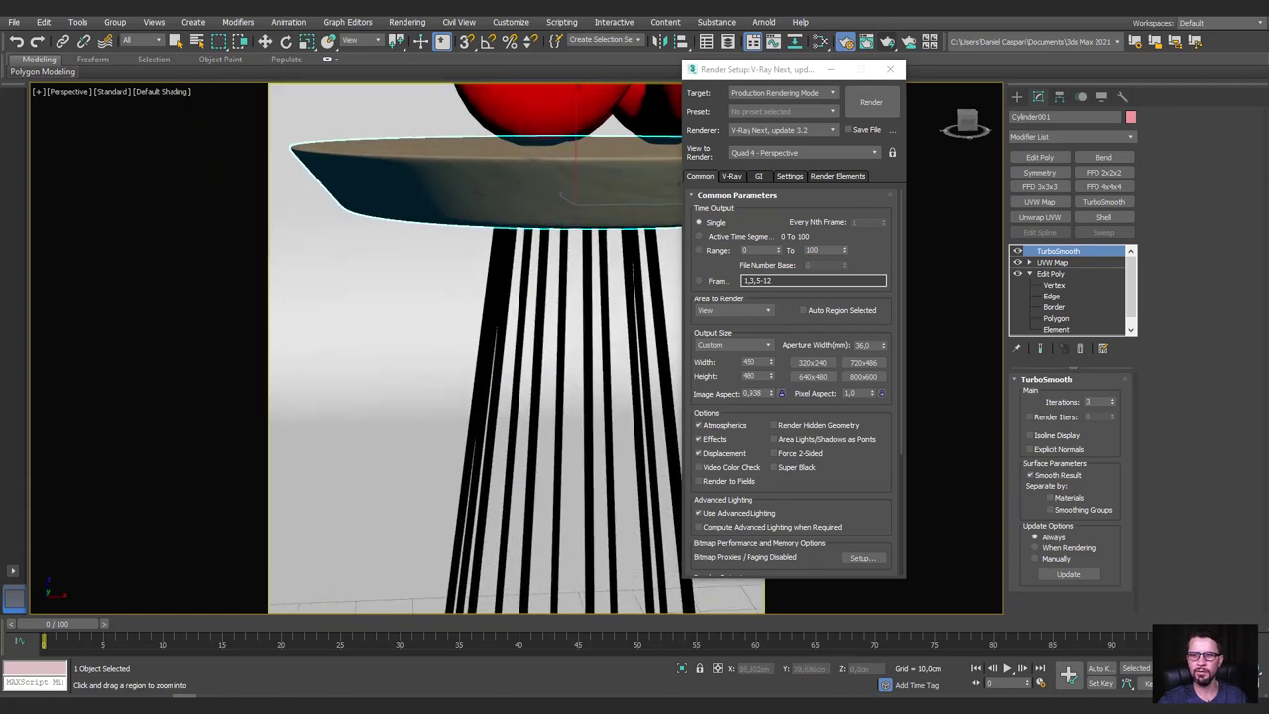
scroll(487, 298, down, 3)
scroll(488, 338, down, 3)
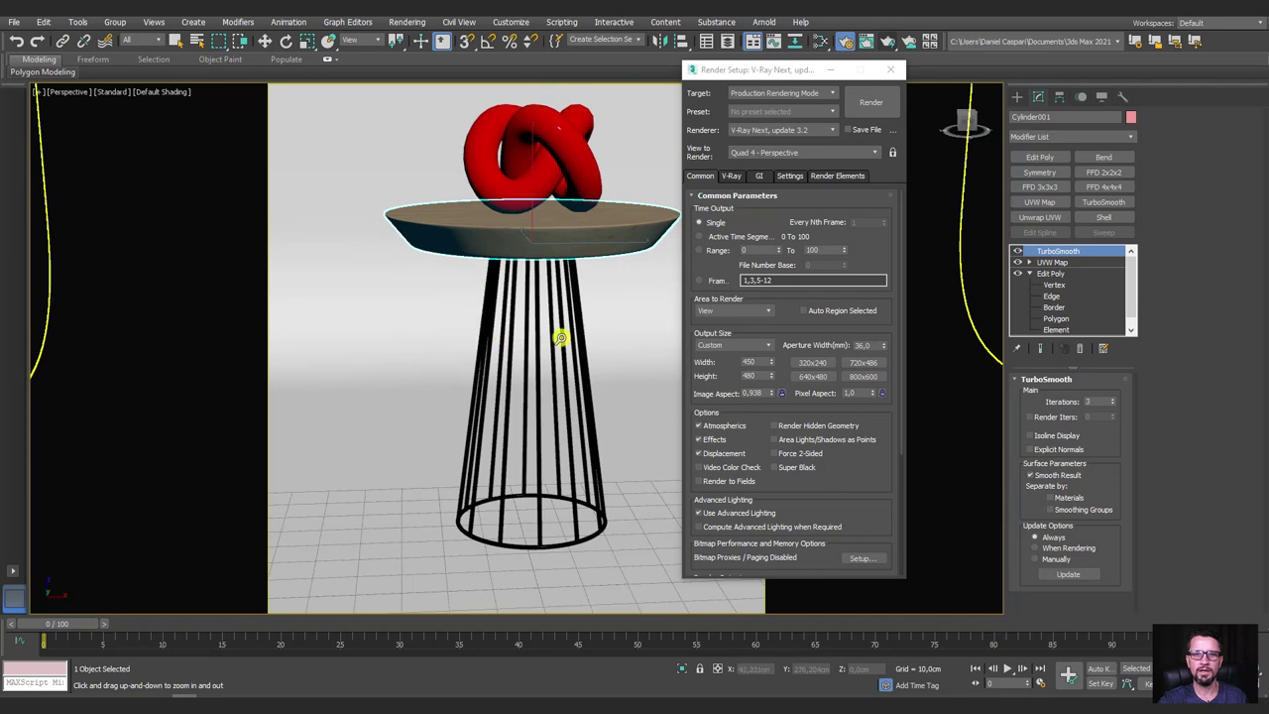
scroll(560, 338, down, 1)
scroll(632, 332, up, 1)
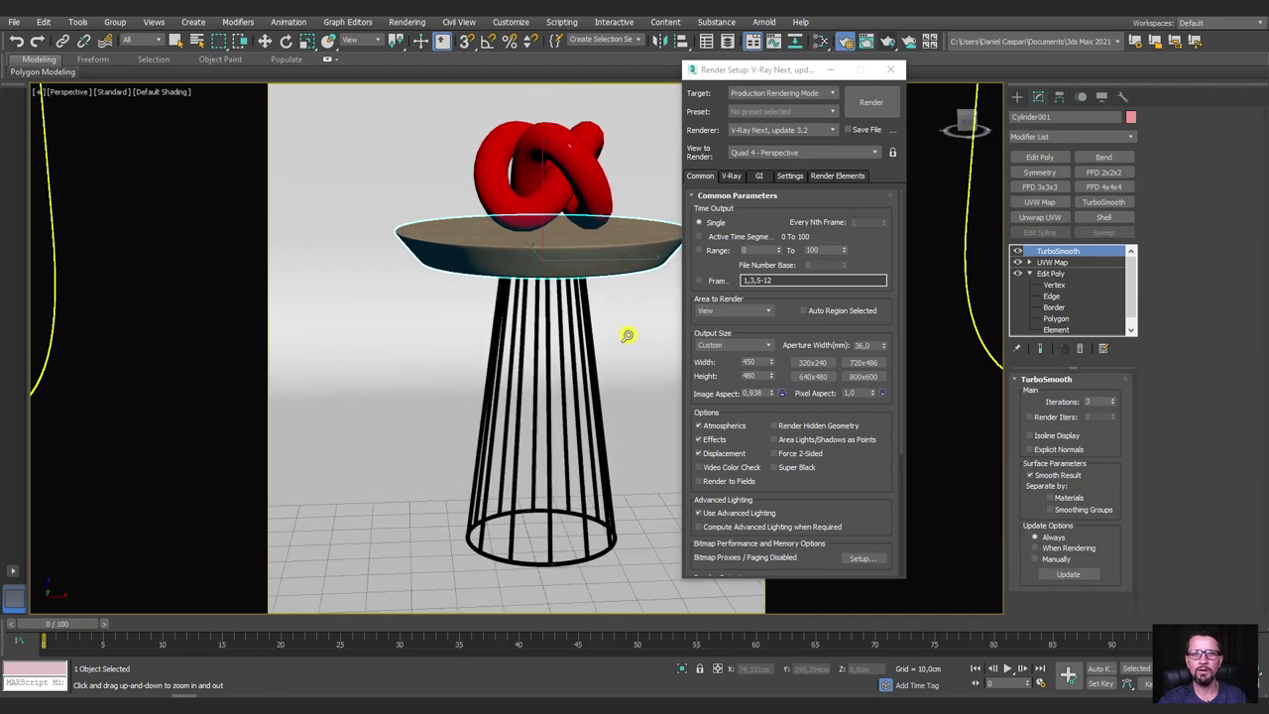
click(868, 104)
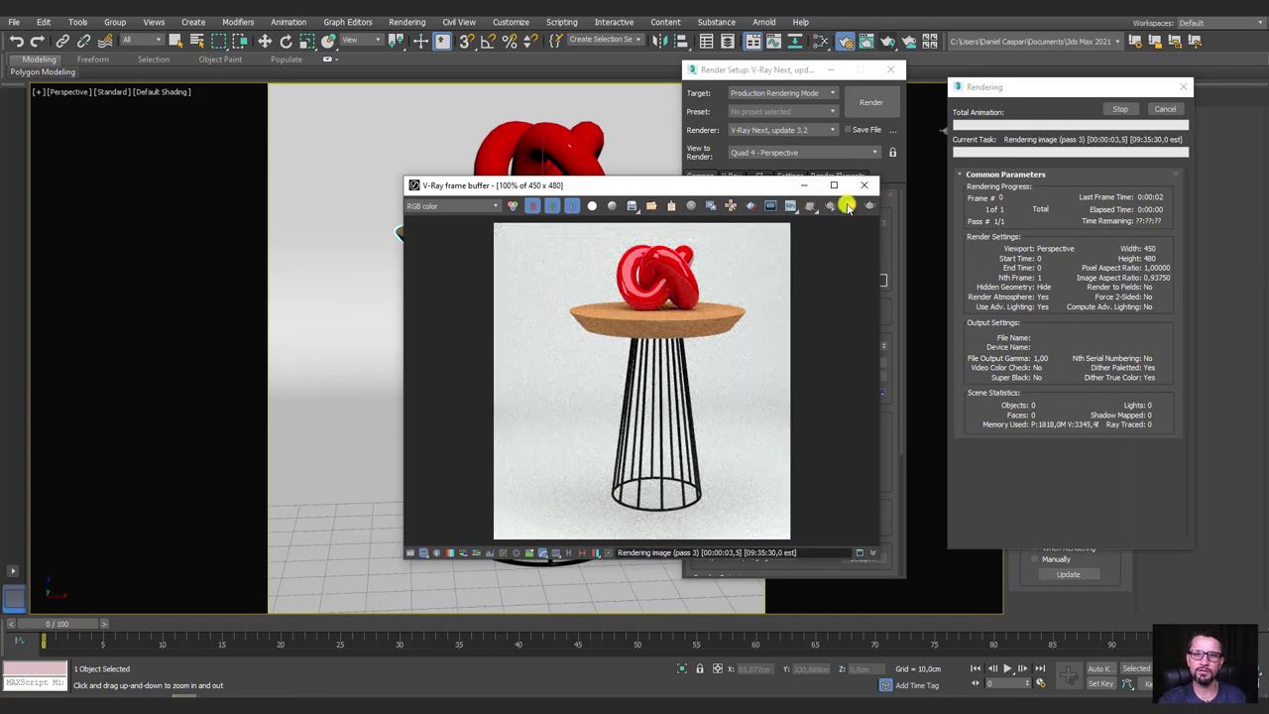
Once the 450 × 480 render finishes, close Render Setup and the V-Ray frame buffer.
click(890, 70)
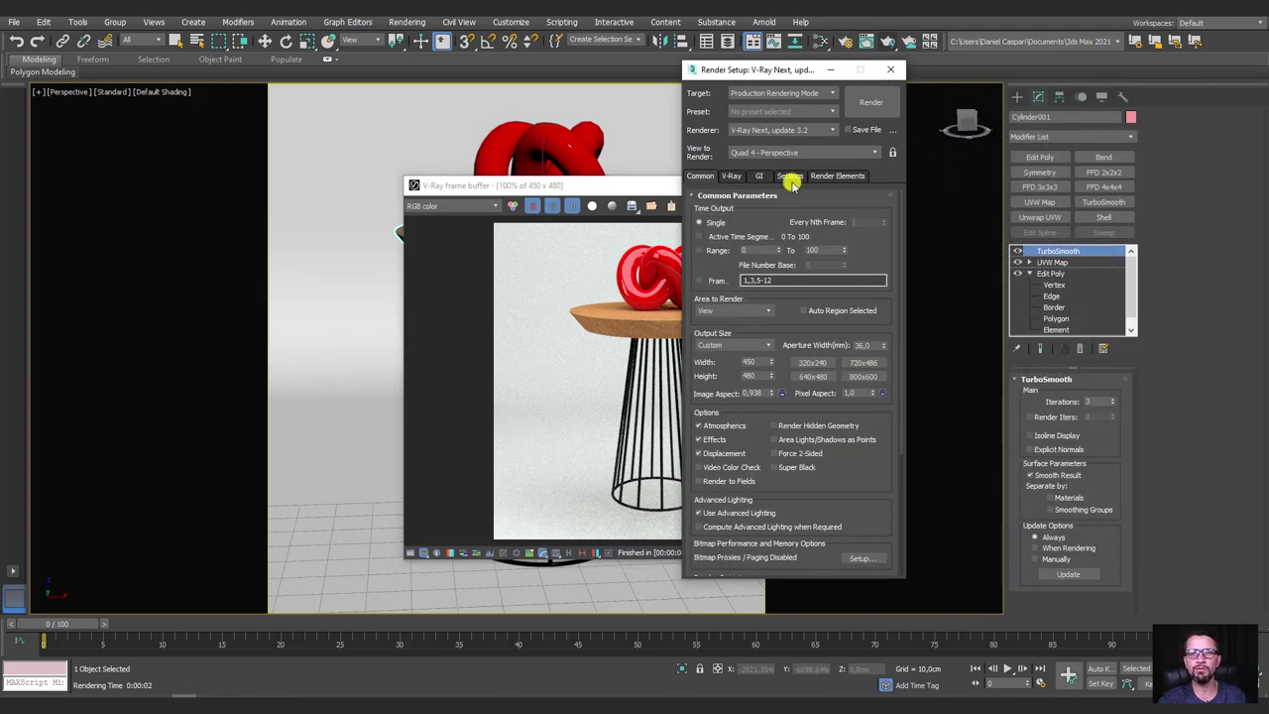
click(872, 187)
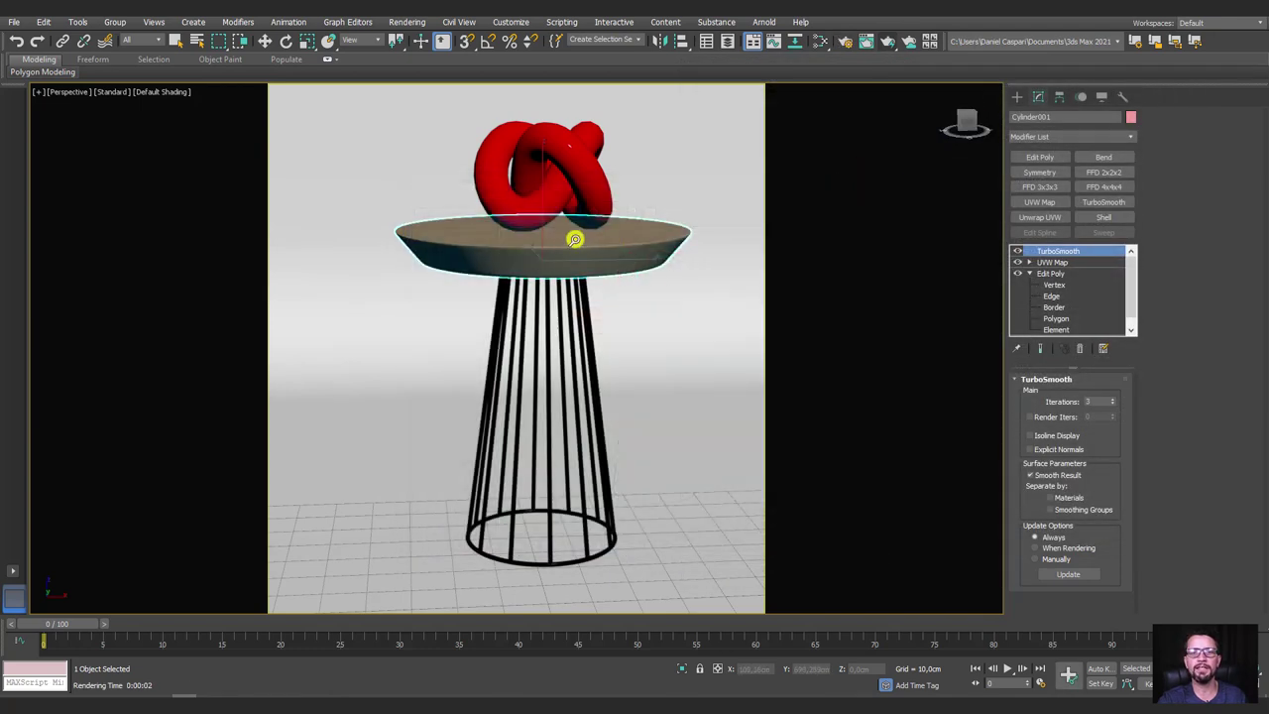
key(e)
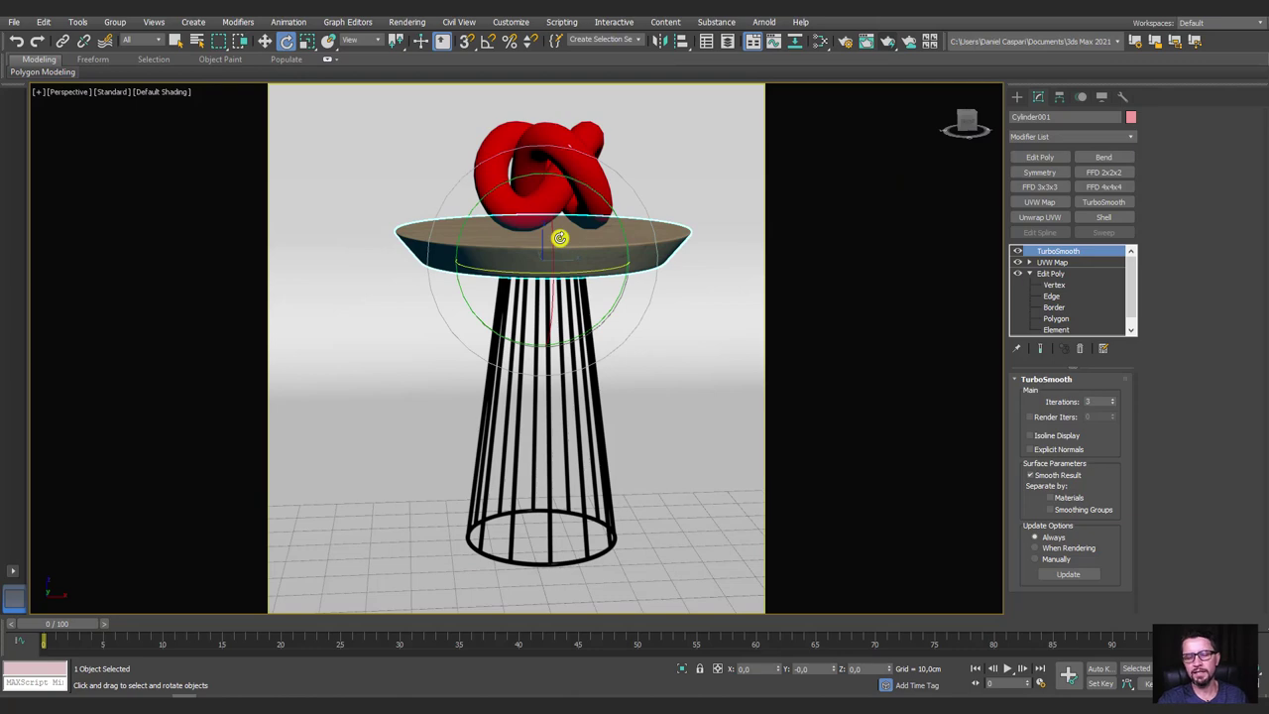
Zoom in on the wood tabletop under the red knot, render a close-up, and reopen the Slate editor.
scroll(558, 235, up, 2)
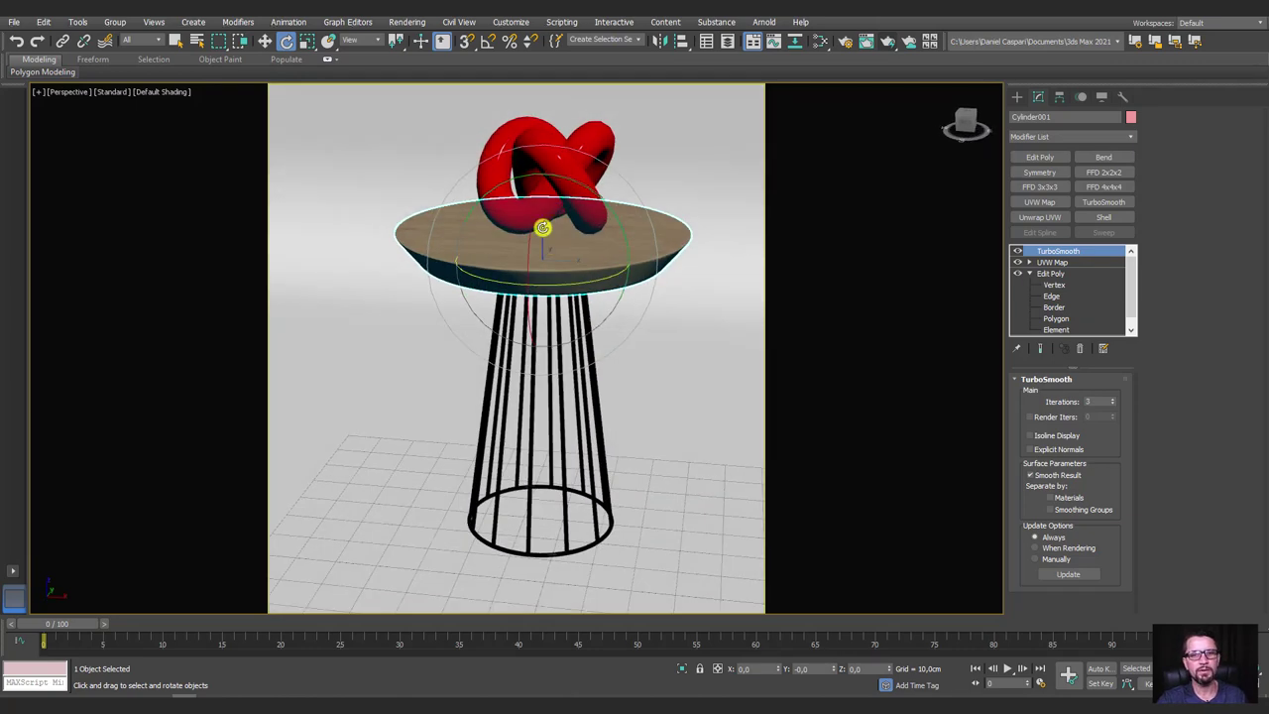
scroll(541, 228, up, 5)
mouse_move(552, 238)
middle_down()
mouse_move(617, 309)
mouse_move(578, 284)
mouse_move(589, 317)
mouse_move(575, 275)
middle_up()
scroll(591, 316, up, 3)
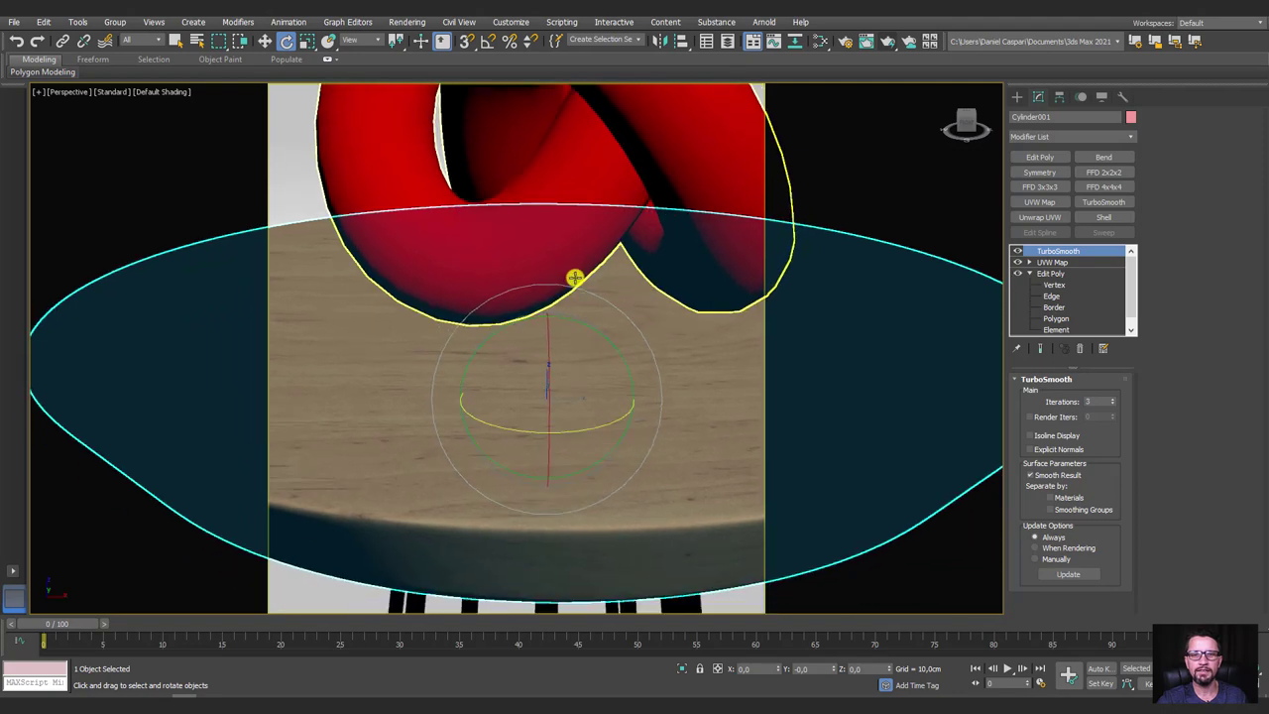
click(888, 40)
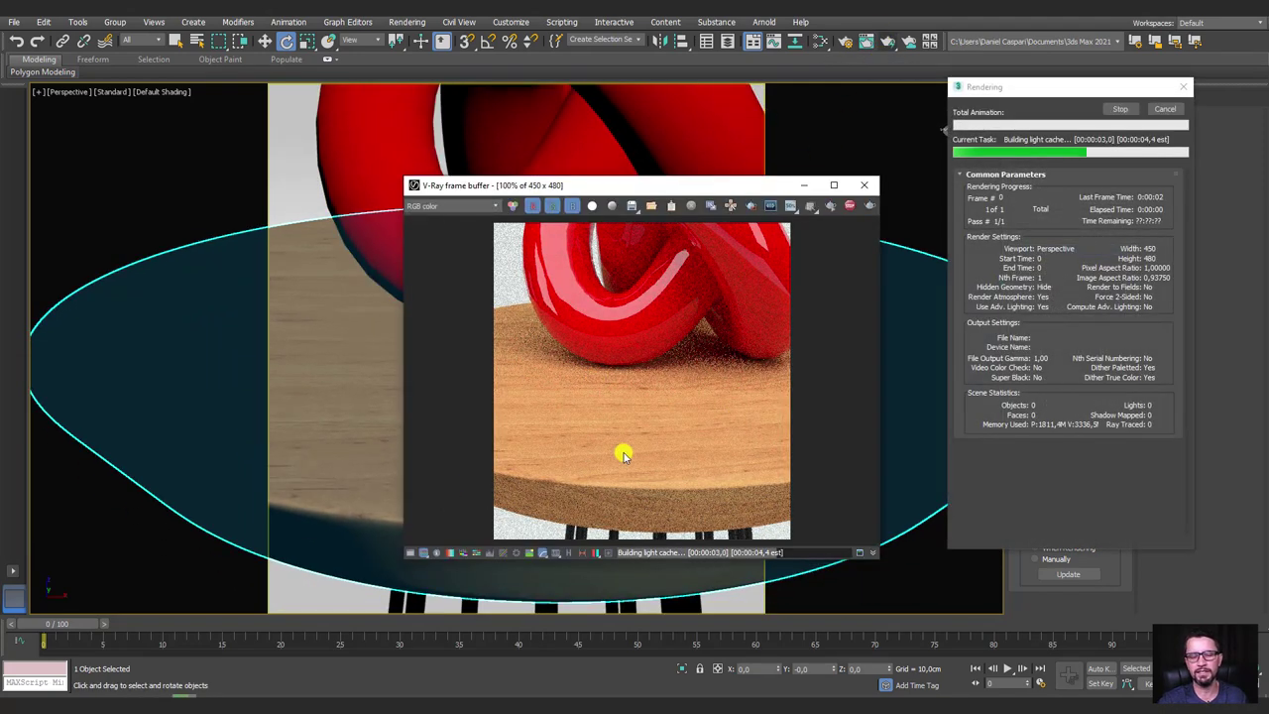
click(1162, 109)
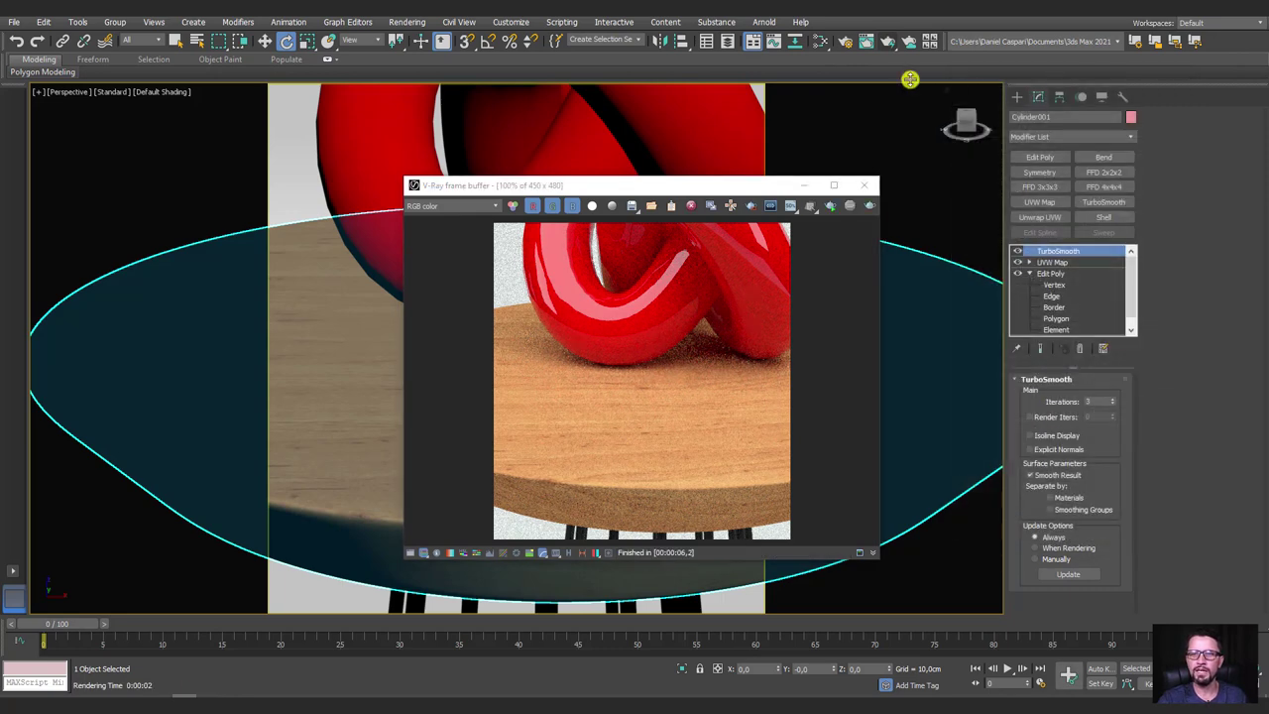
click(816, 39)
Set the TAMPO material's Reflect colour to grey and re-render the tabletop close-up.
middle_drag(317, 214, 183, 258)
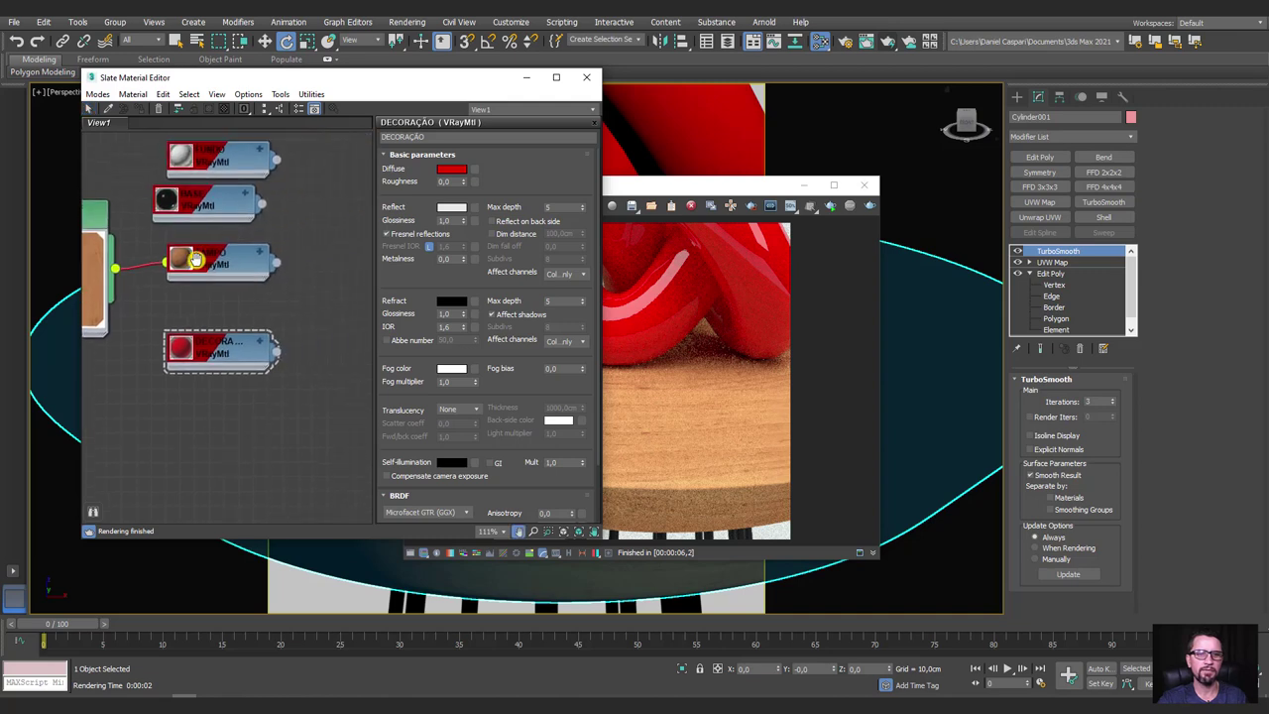
mouse_move(249, 275)
mouse_down()
mouse_move(270, 260)
mouse_move(315, 273)
mouse_up()
click(270, 260)
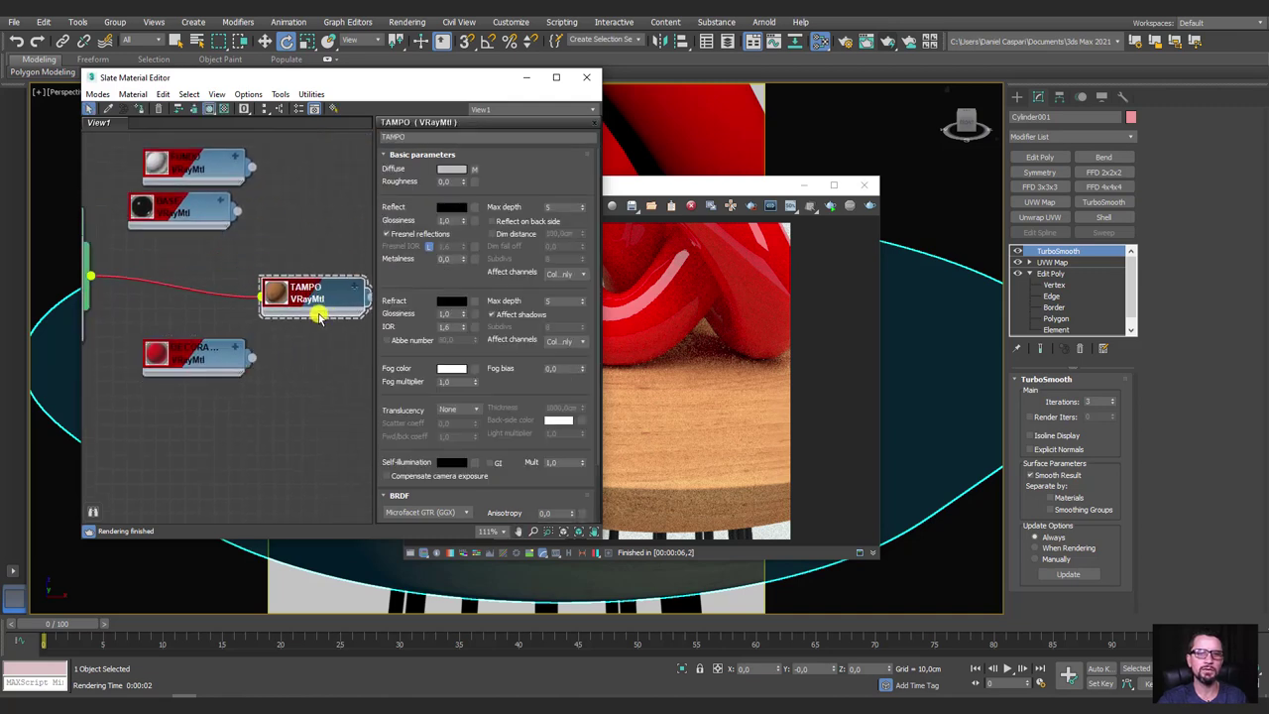
click(453, 208)
drag(382, 94, 391, 129)
click(485, 202)
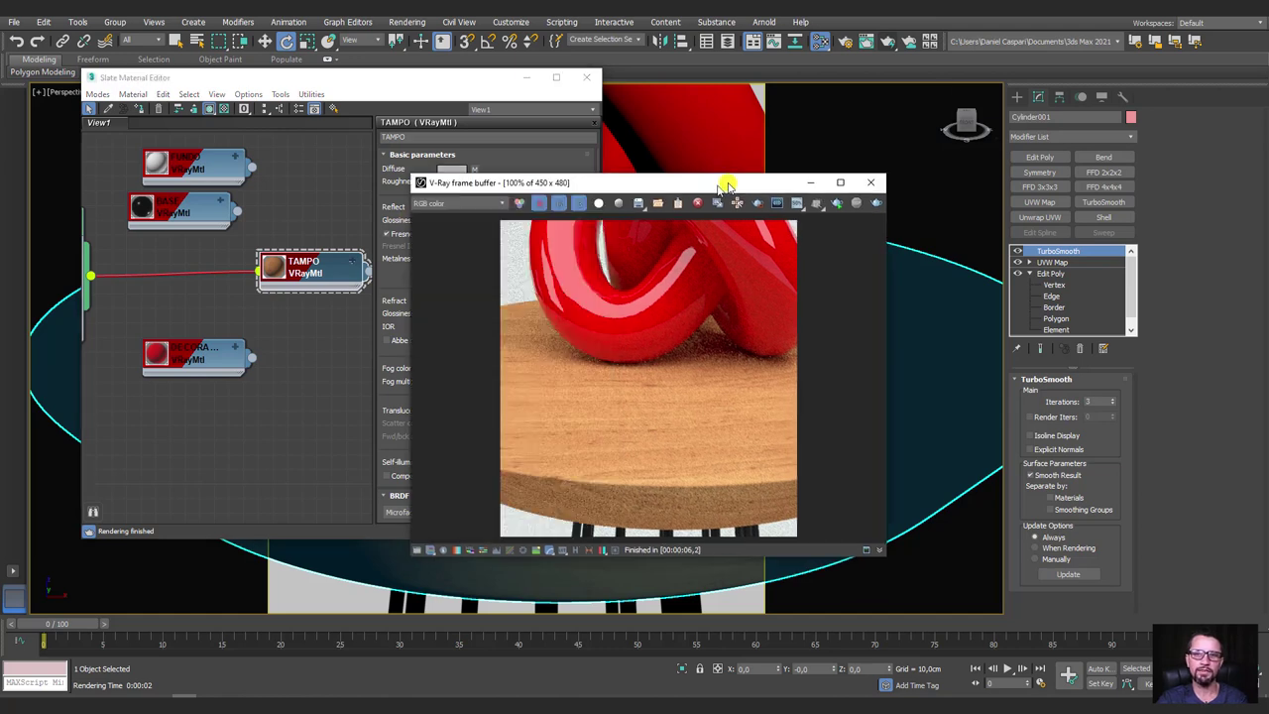
click(942, 131)
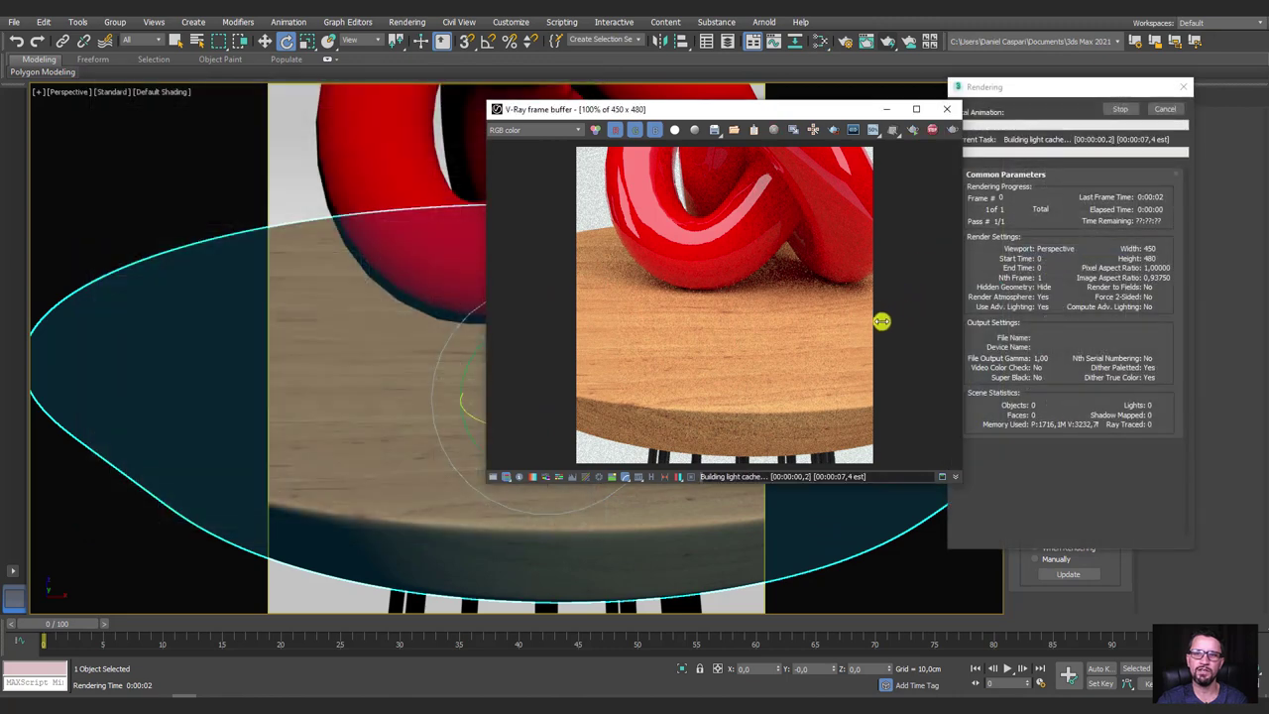
click(1168, 109)
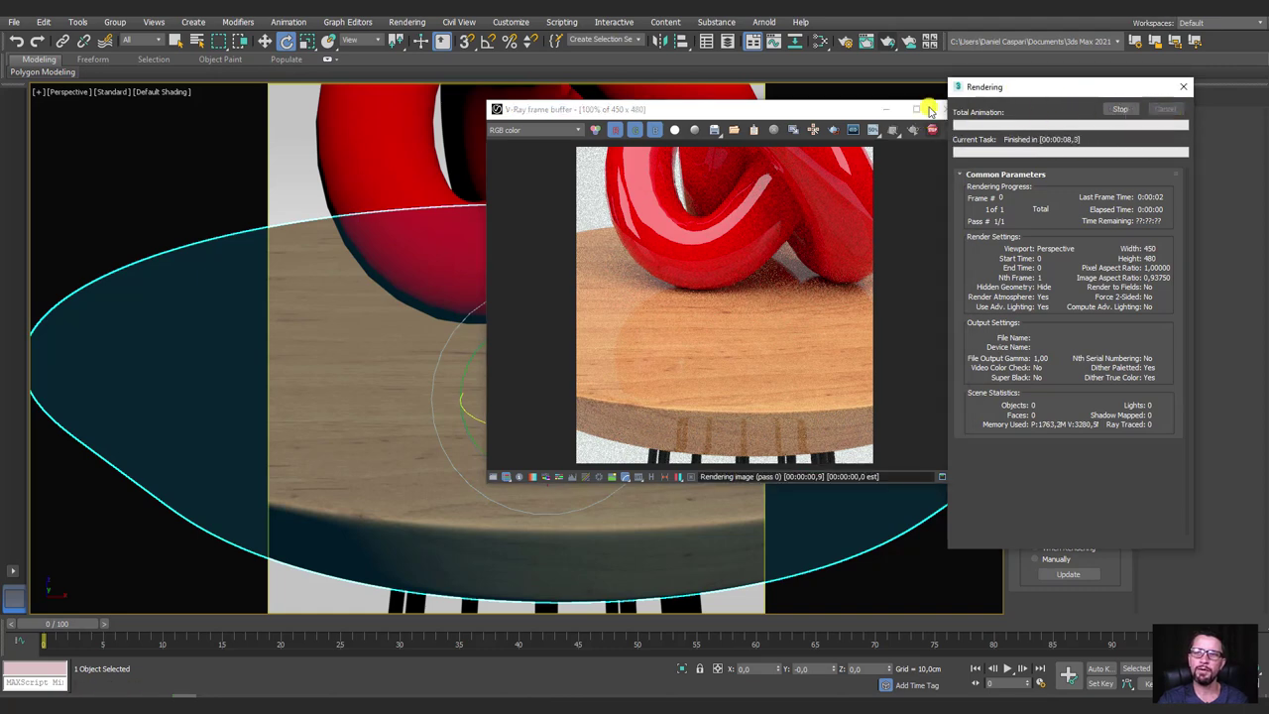
Lower TAMPO's Reflect Glossiness below 1,0, re-render, and close the material editor.
key(m)
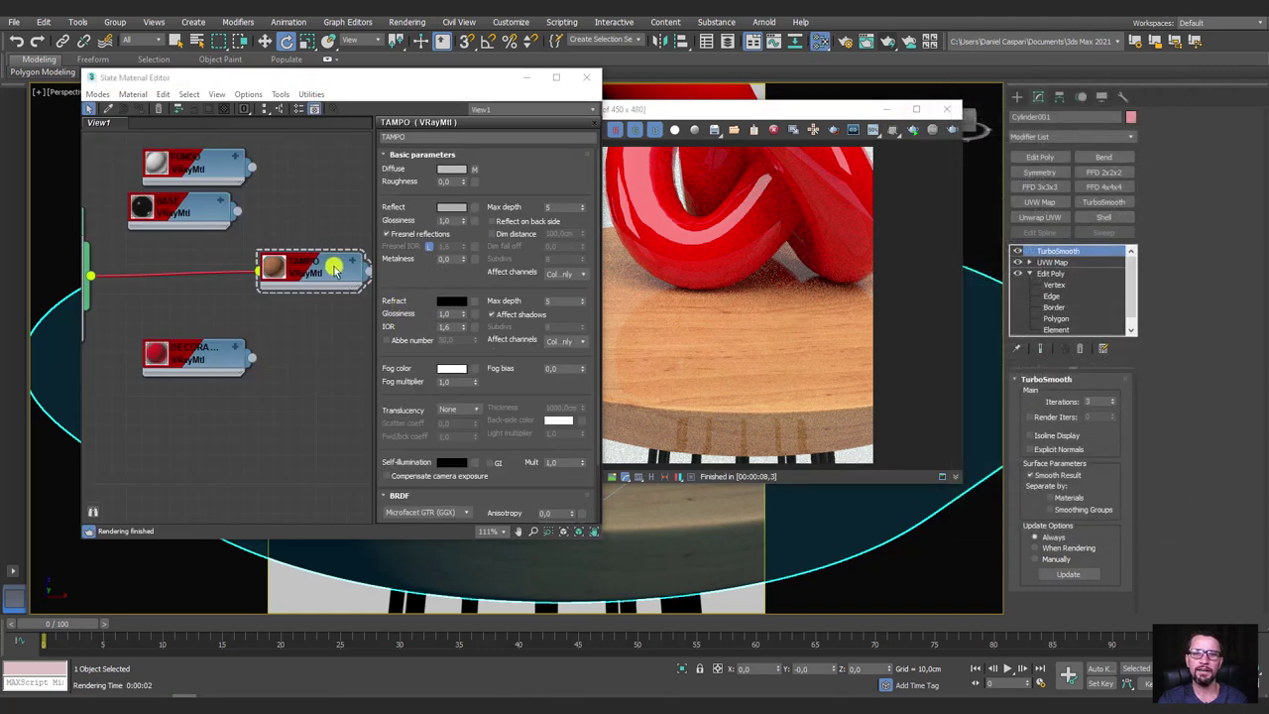
double_click(450, 220)
text(0,75)
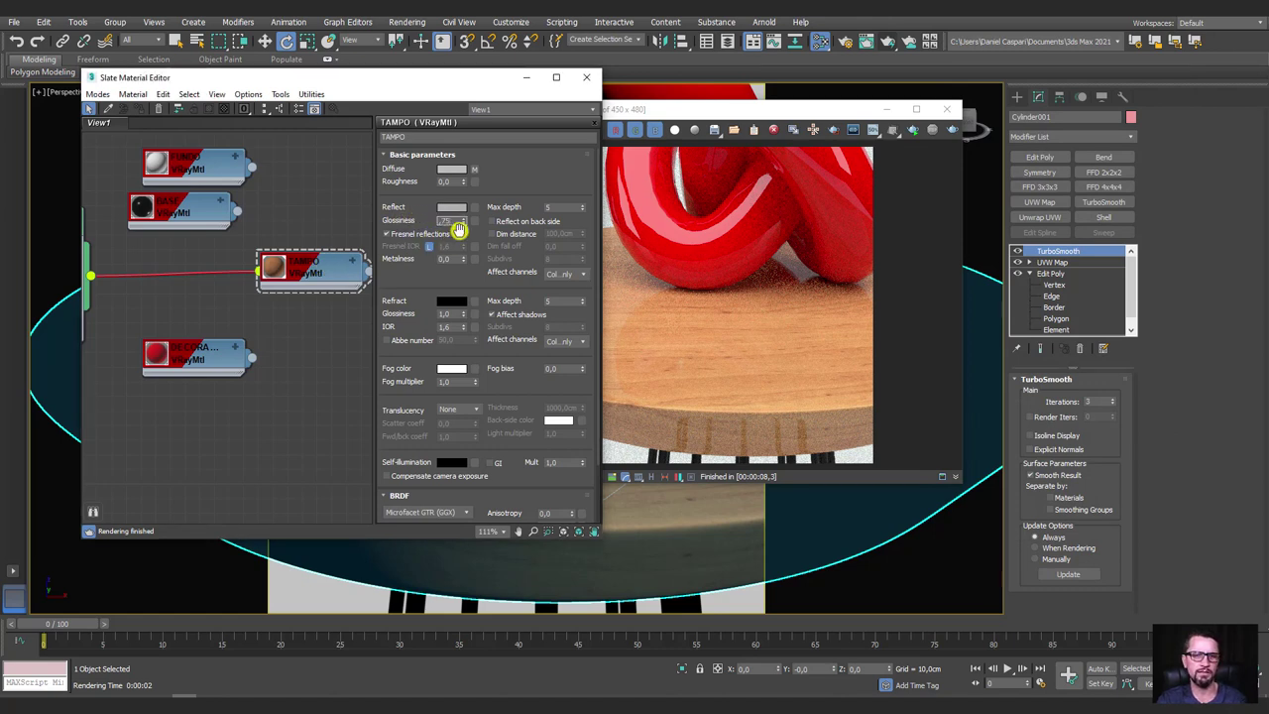
click(942, 131)
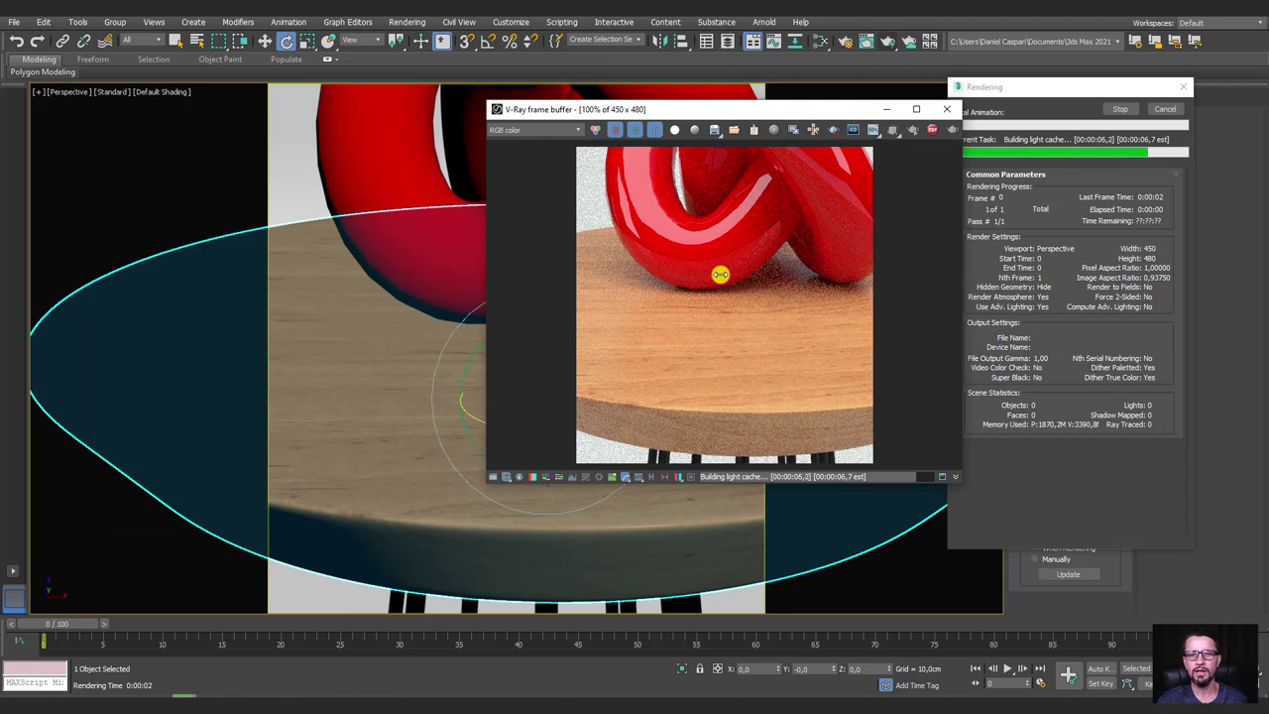
key(m)
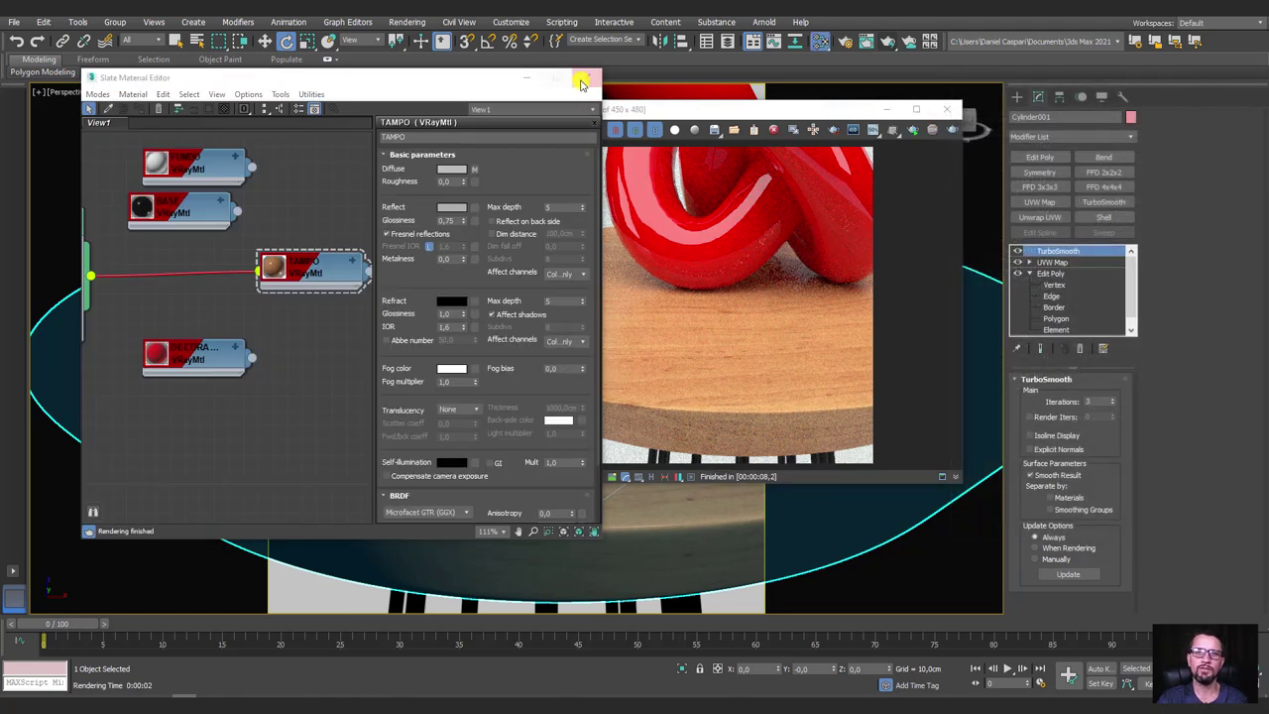
click(584, 79)
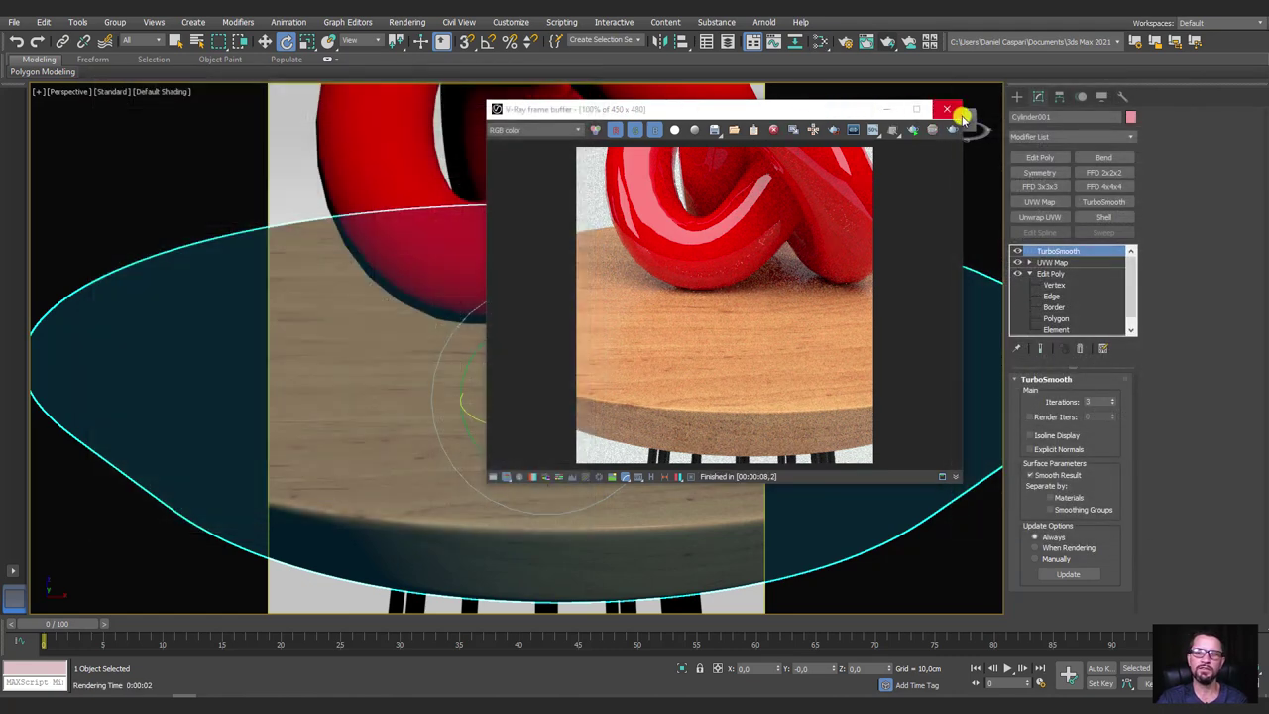
Close the render window and zoom out to view the full wire-cage table from higher up.
click(947, 109)
scroll(654, 268, down, 3)
scroll(634, 284, down, 3)
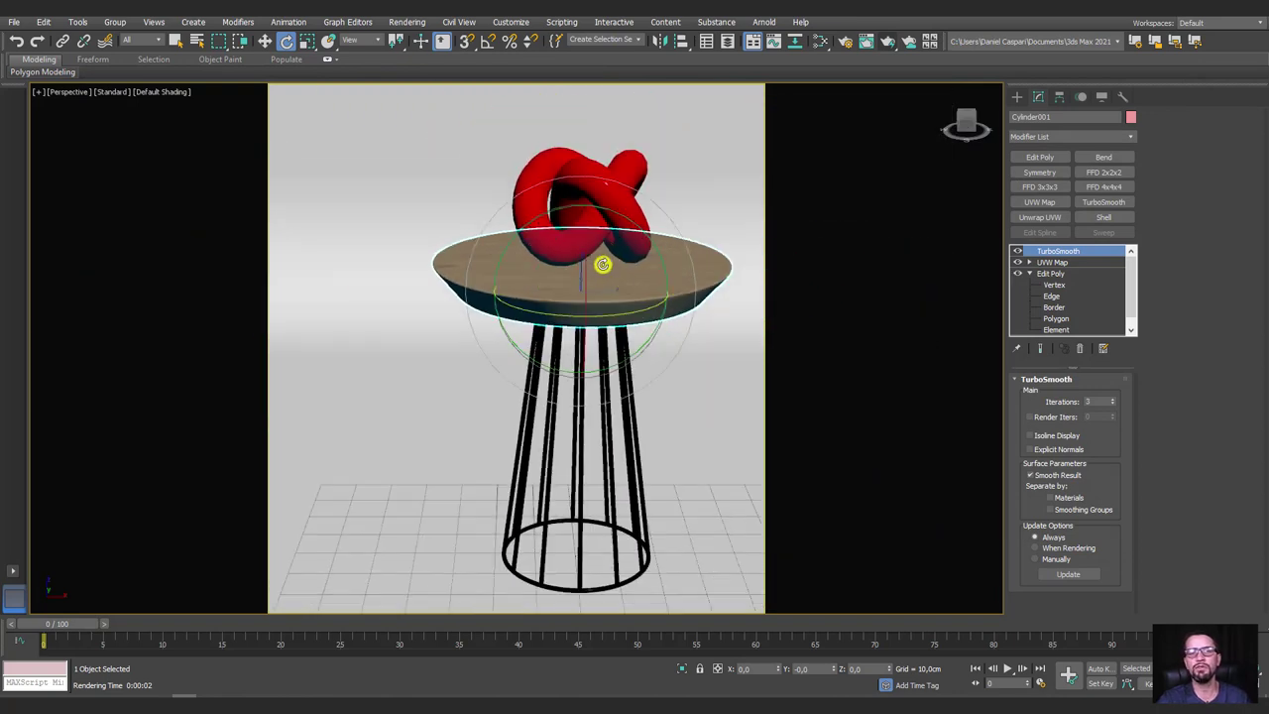
mouse_move(600, 264)
alt+middle_down()
mouse_move(578, 277)
mouse_move(566, 334)
mouse_move(566, 306)
mouse_move(571, 346)
alt+middle_up()
scroll(568, 312, up, 2)
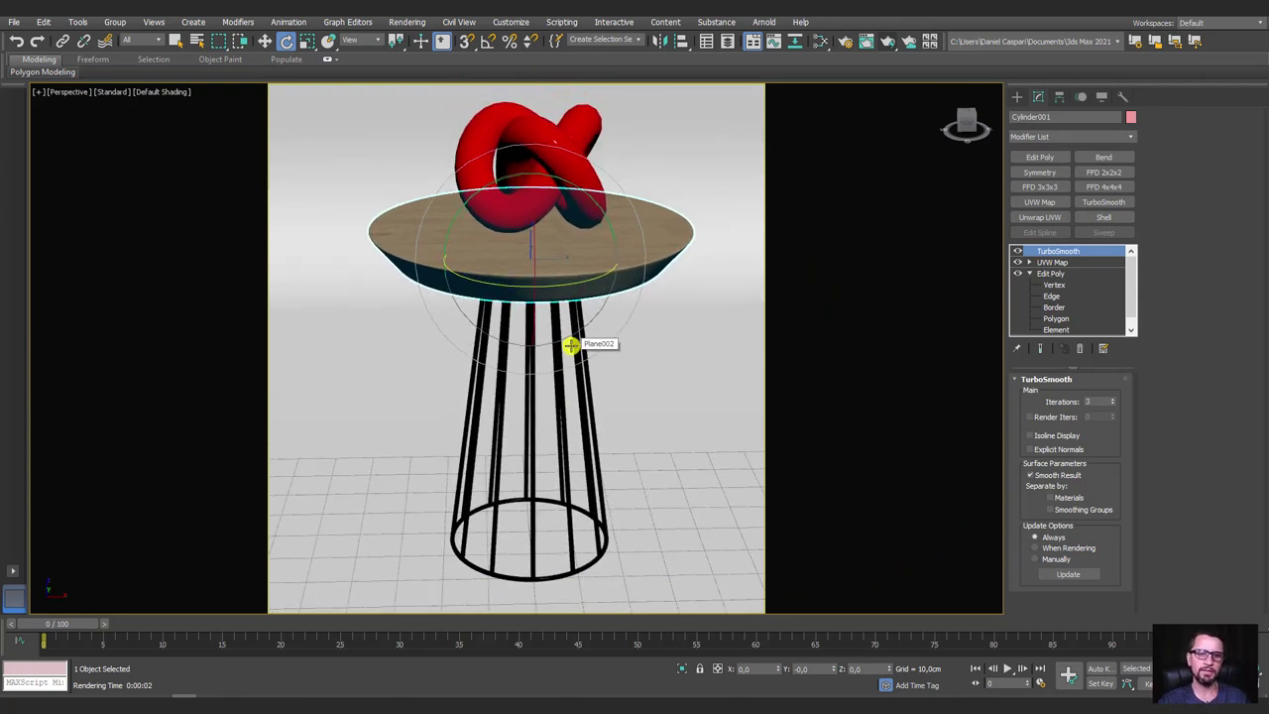
Switch to Firefox and scroll the 'mesinha lateral' image results down to the Comprar mesinha lateral row.
click(138, 641)
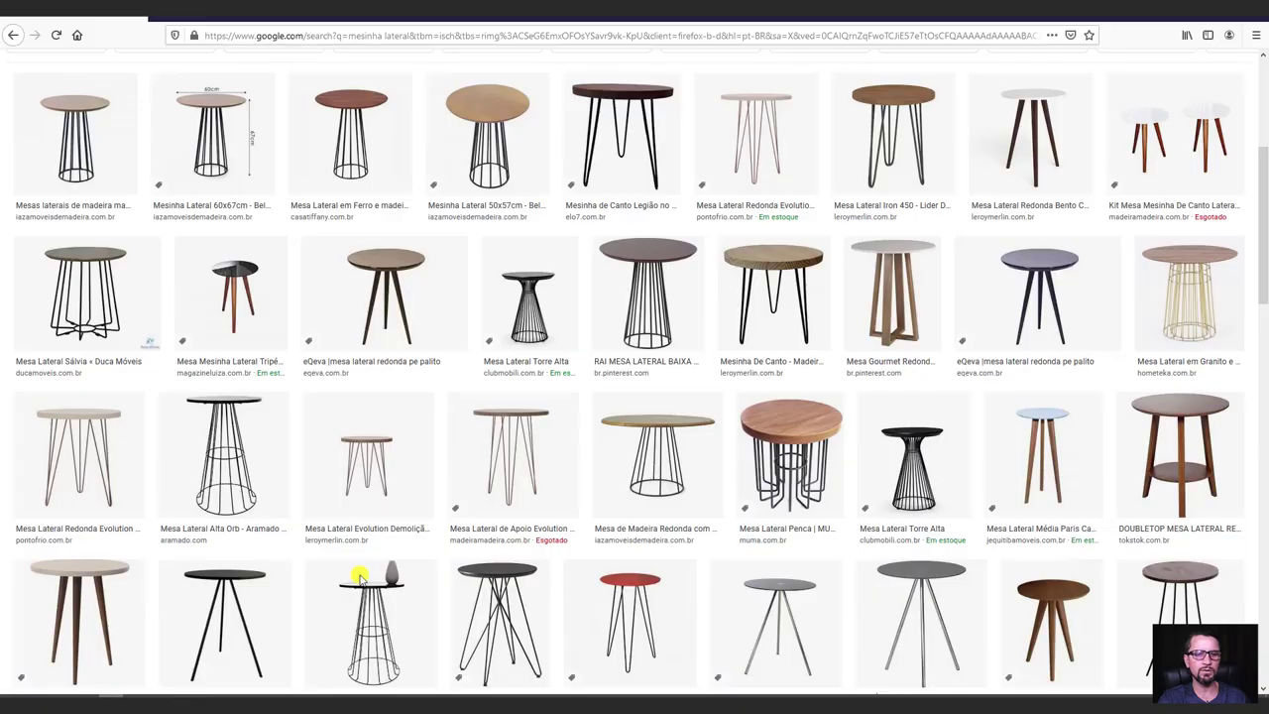
scroll(684, 433, down, 1)
scroll(721, 439, down, 2)
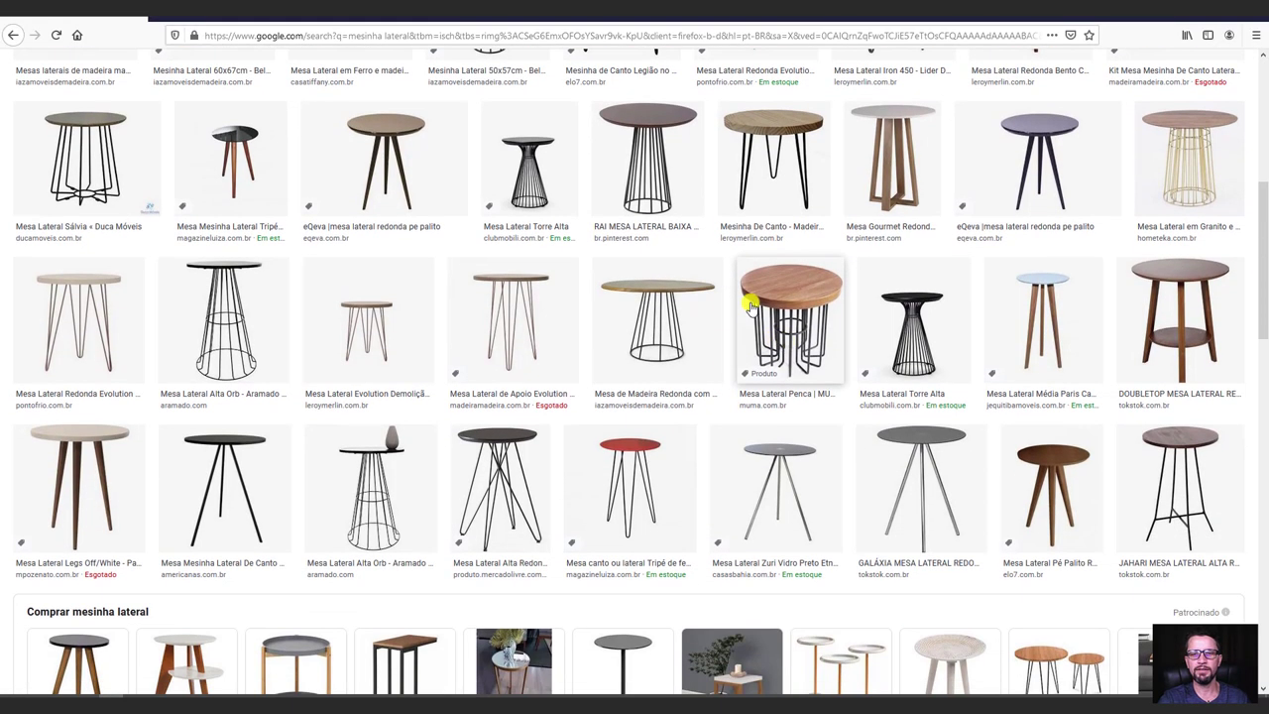